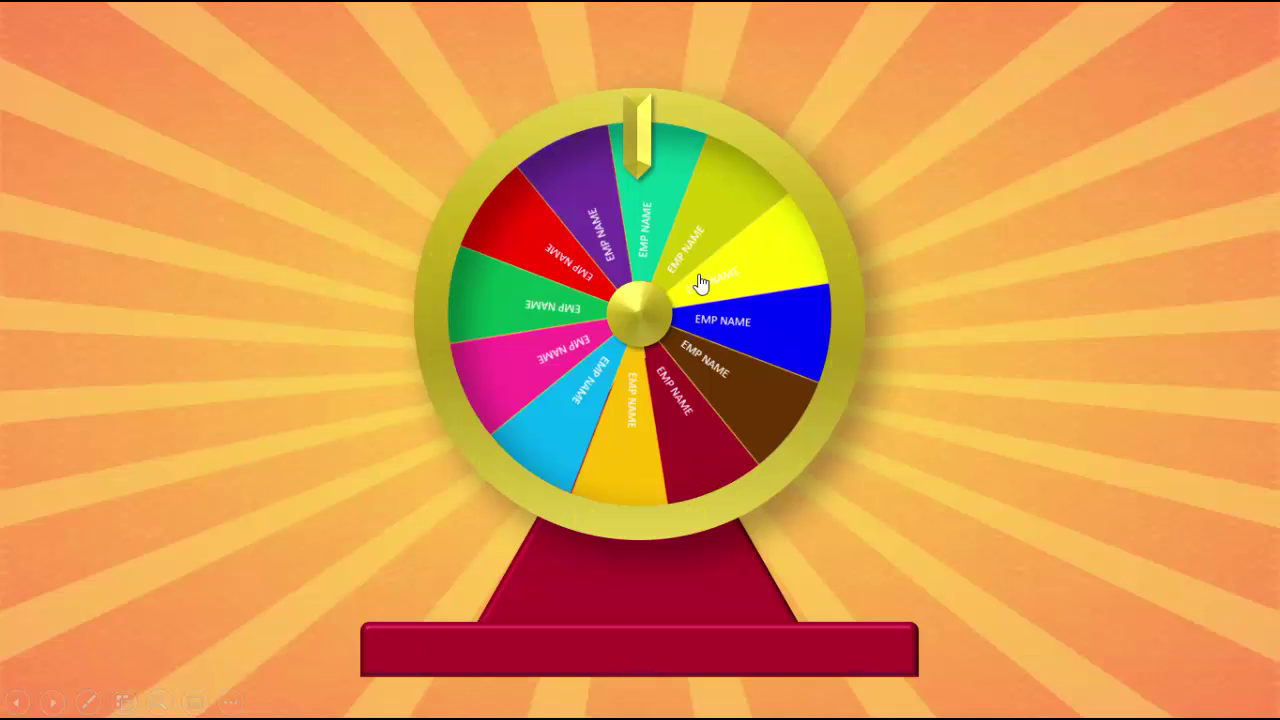
Advance the show, spin and stop the wheel, then exit to Normal view on slide 2
click(1195, 293)
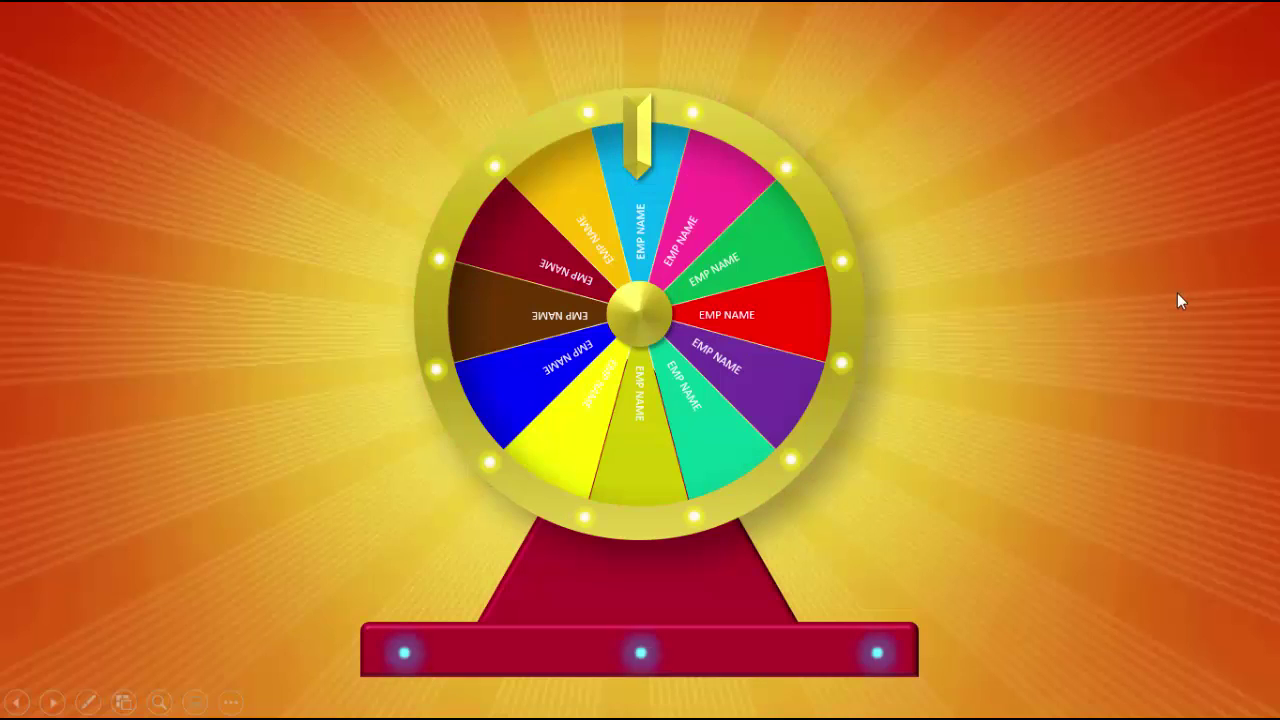
click(785, 265)
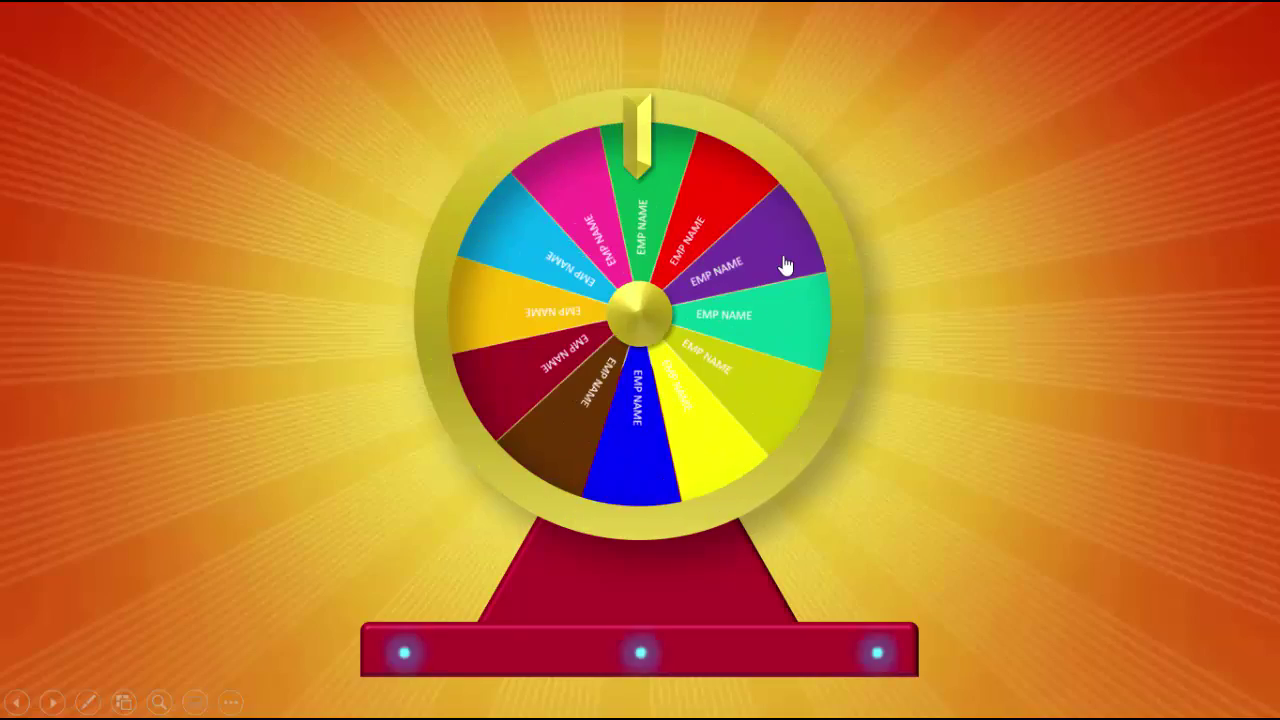
click(785, 265)
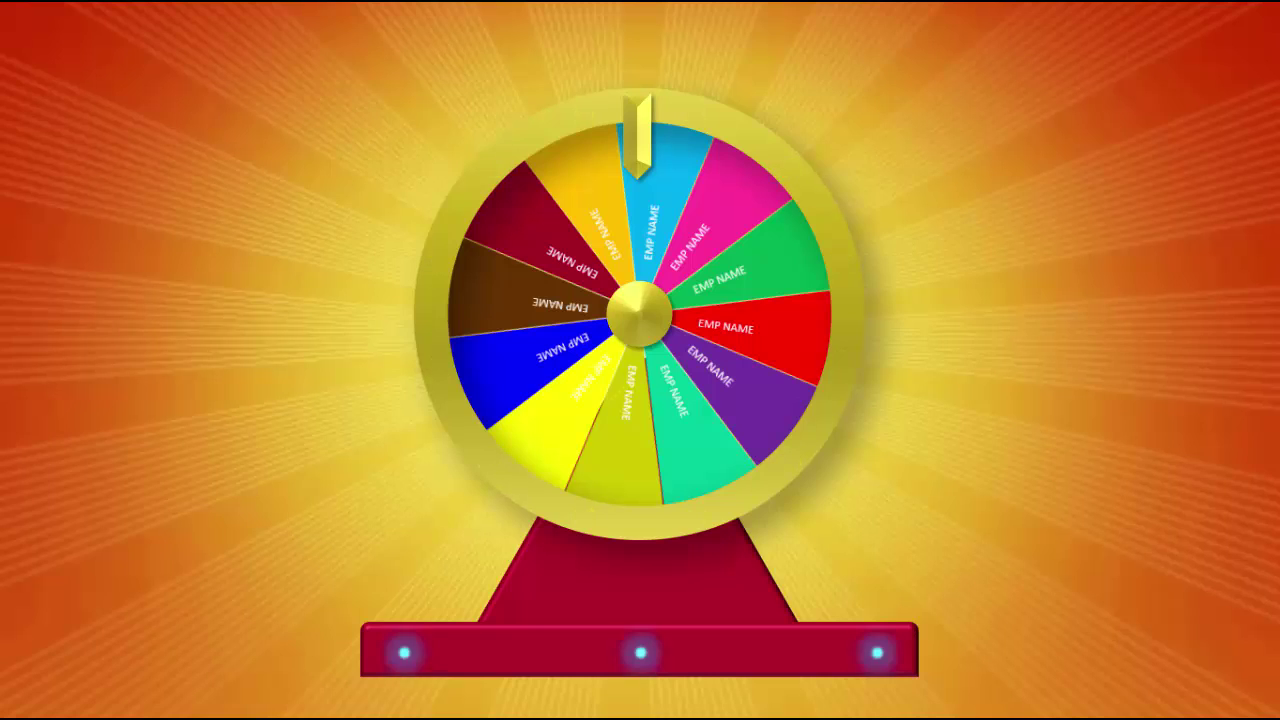
key(Escape)
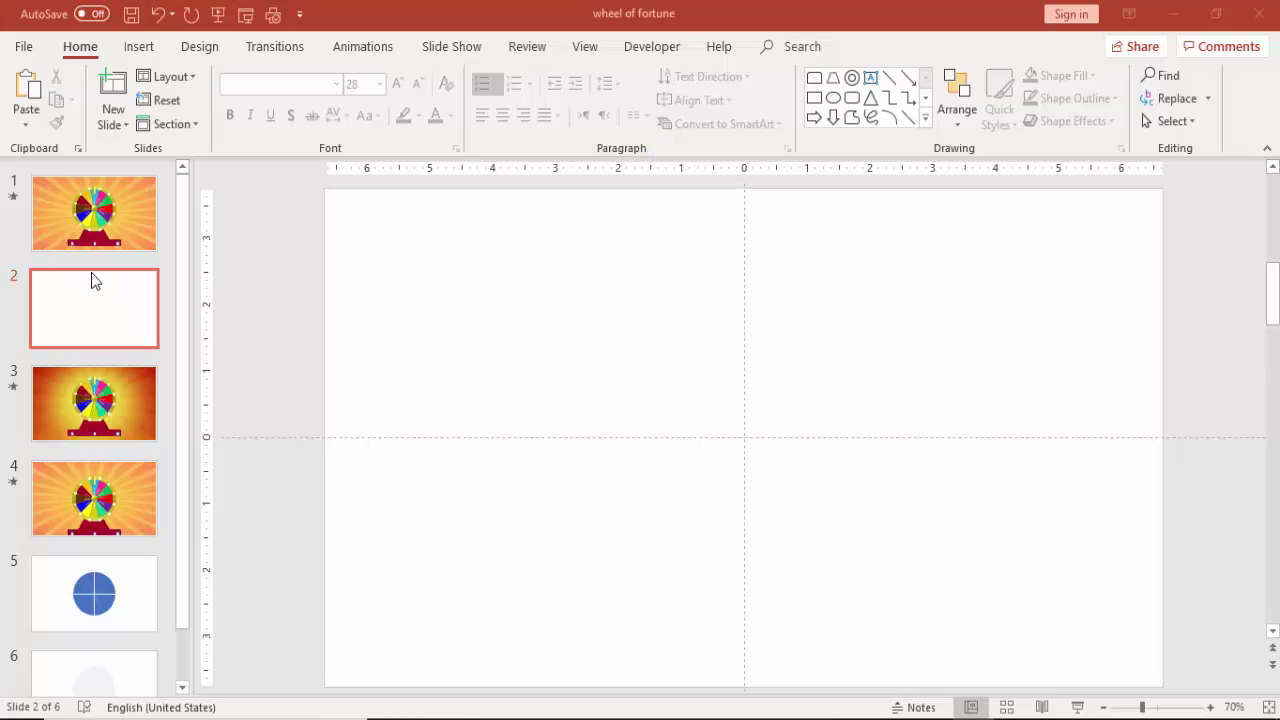
Insert an oval on slide 2 and size it to 4.5 by 4.5 inches
click(140, 47)
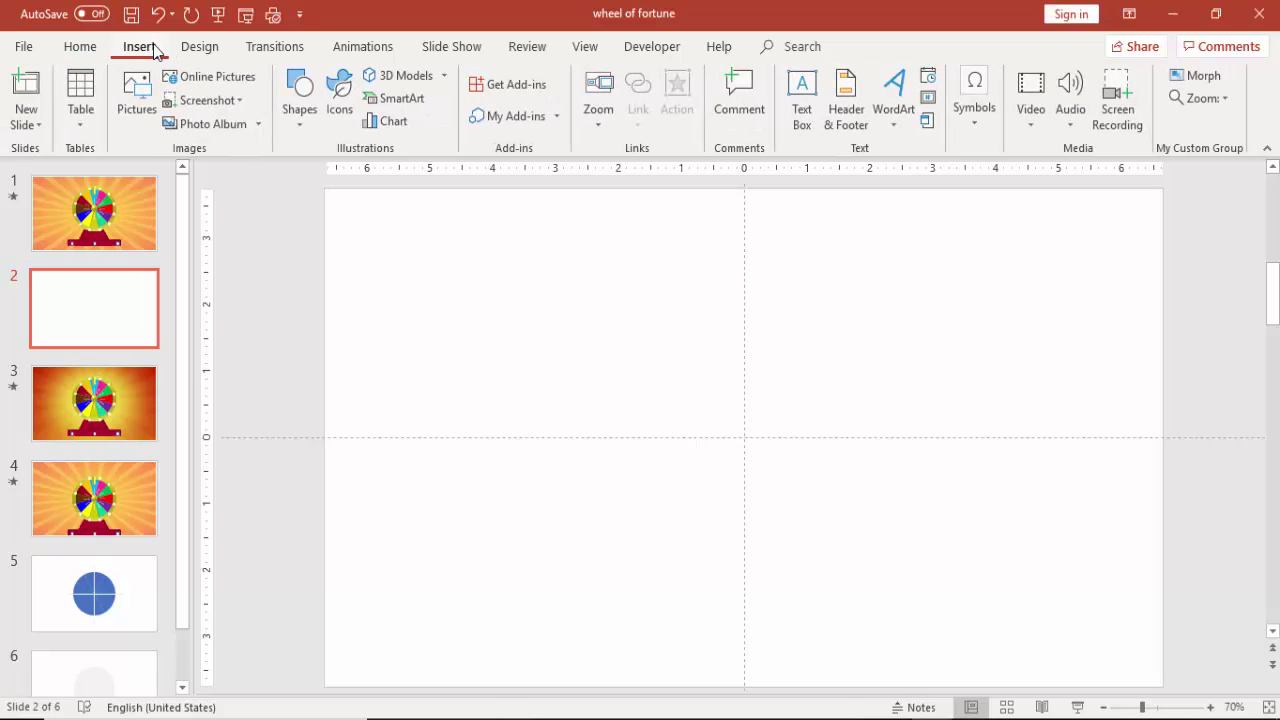
click(293, 125)
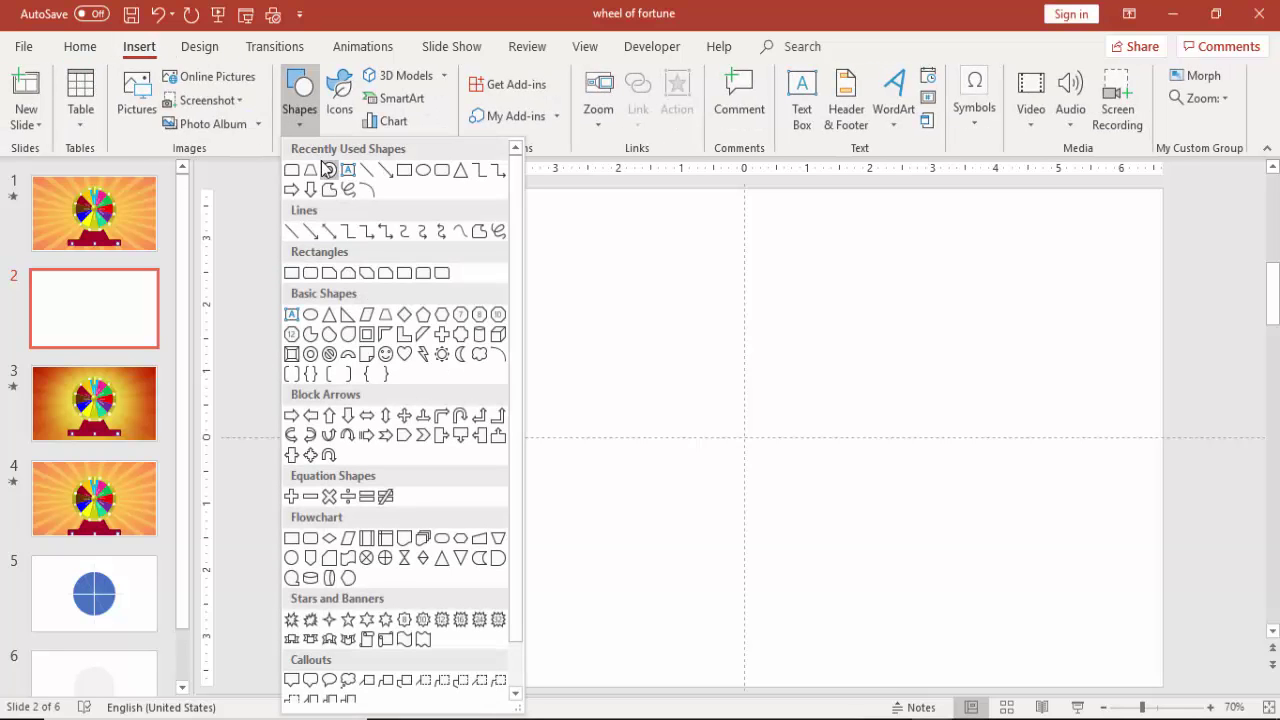
click(311, 316)
click(666, 367)
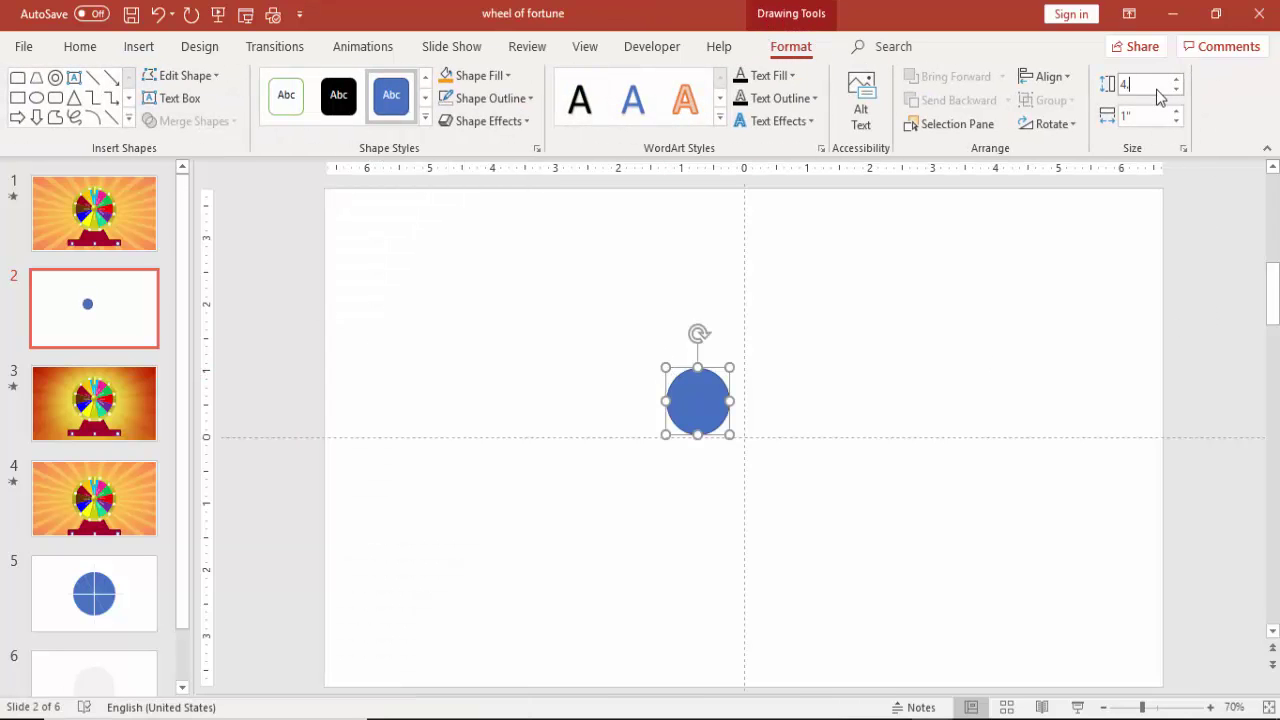
click(1139, 122)
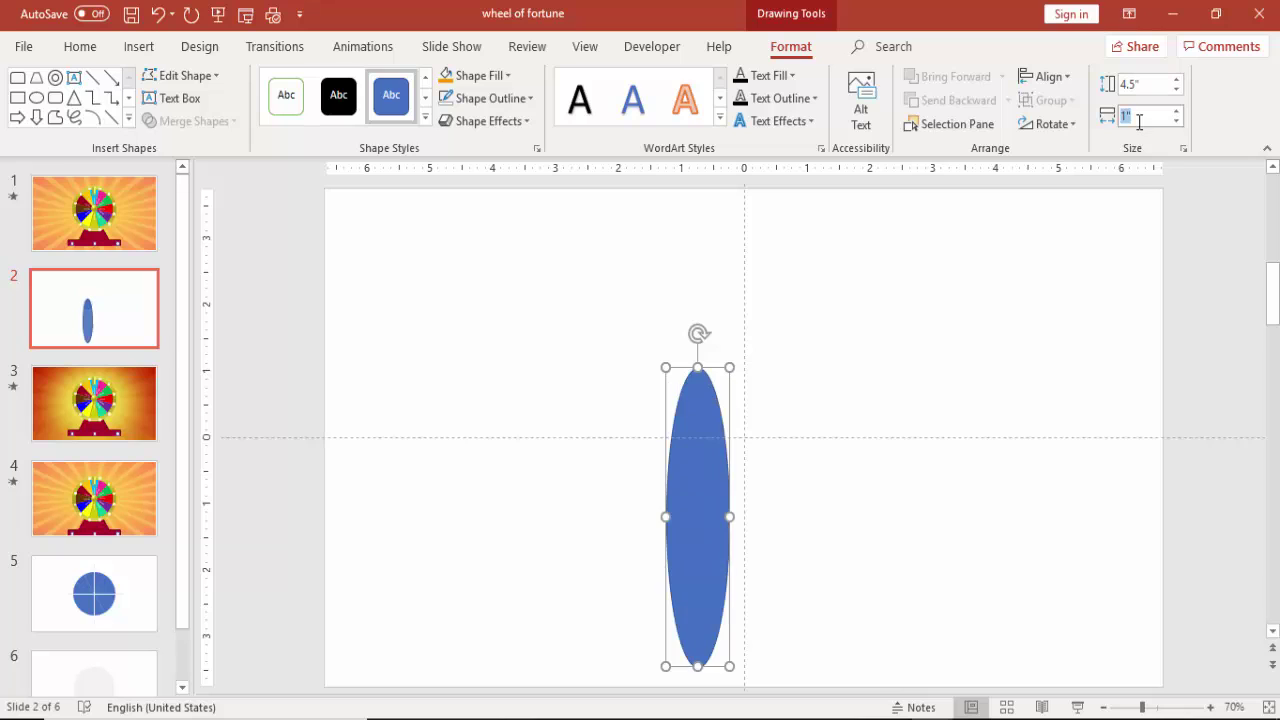
text(4.5)
key(Return)
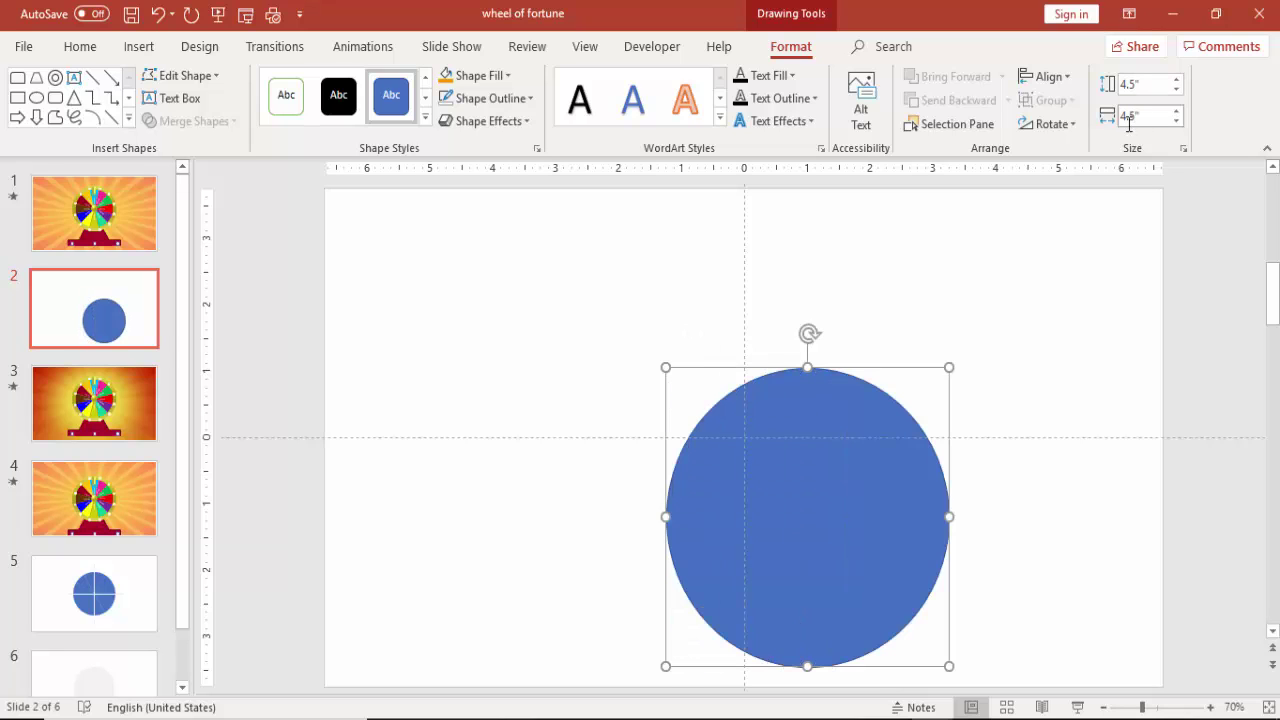
Remove the circle's outline and centre it horizontally and vertically on the slide
click(529, 98)
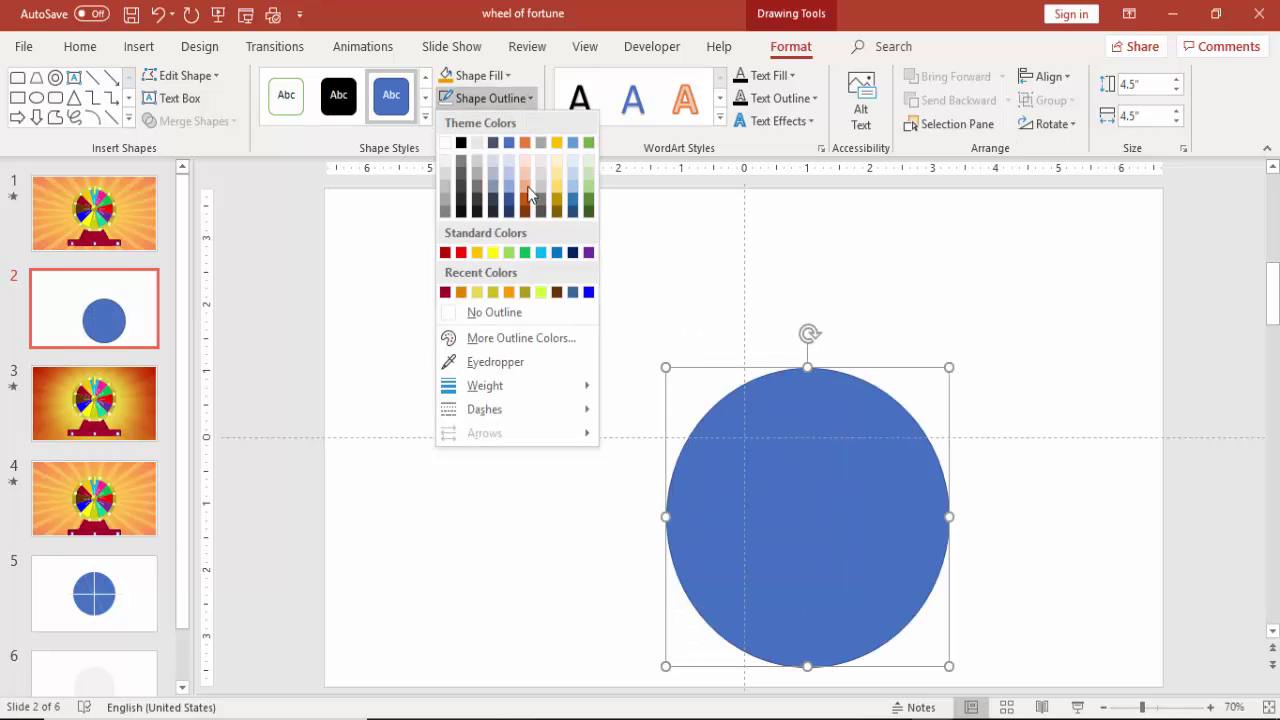
click(520, 316)
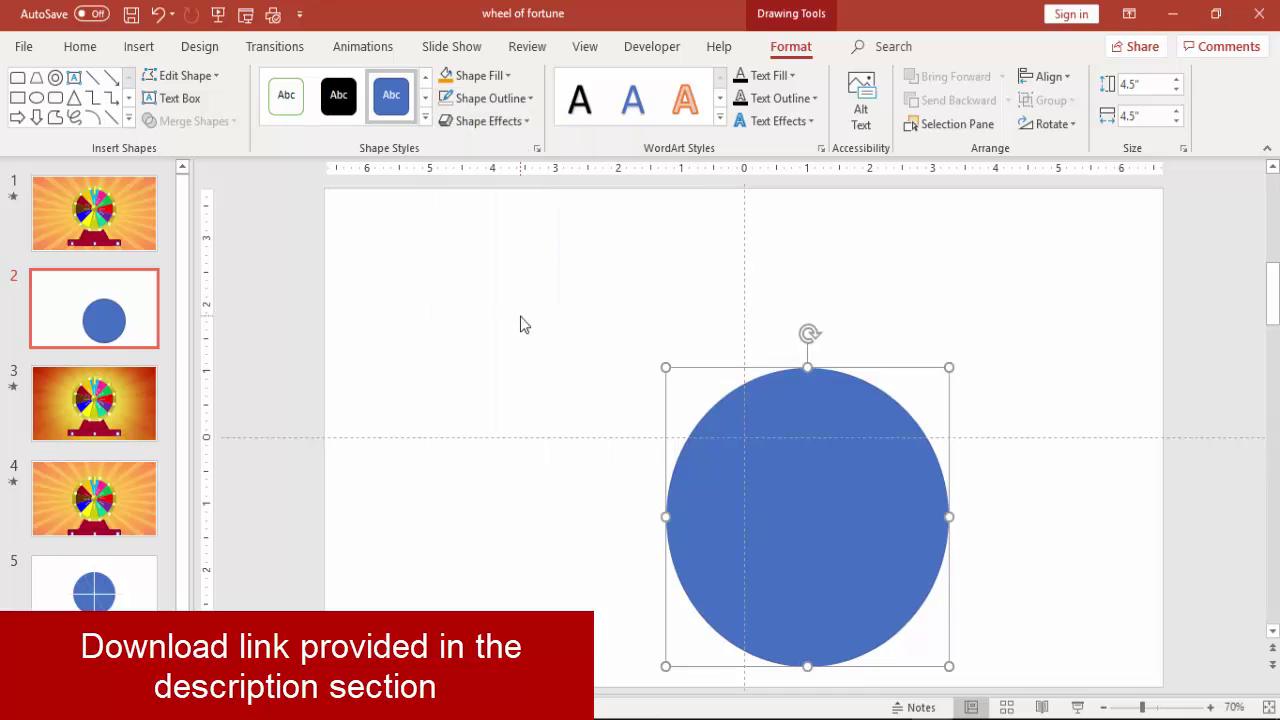
click(1050, 78)
click(1078, 124)
click(1052, 78)
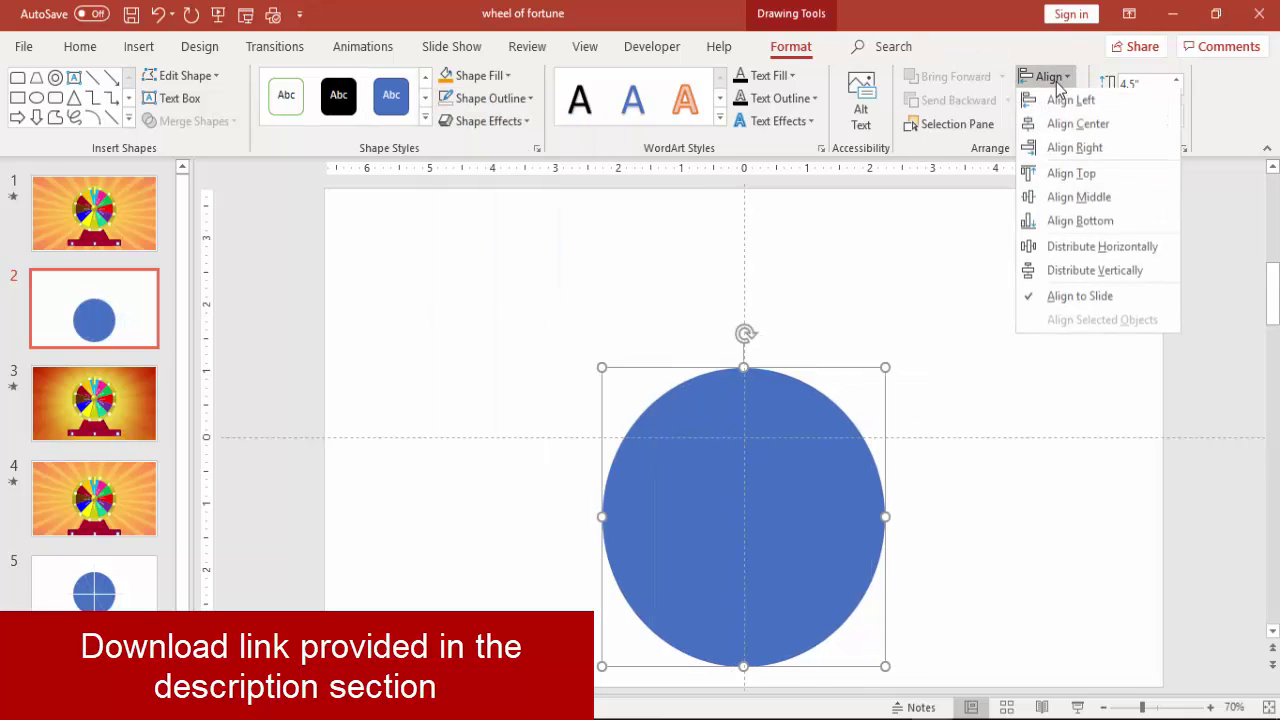
click(1081, 197)
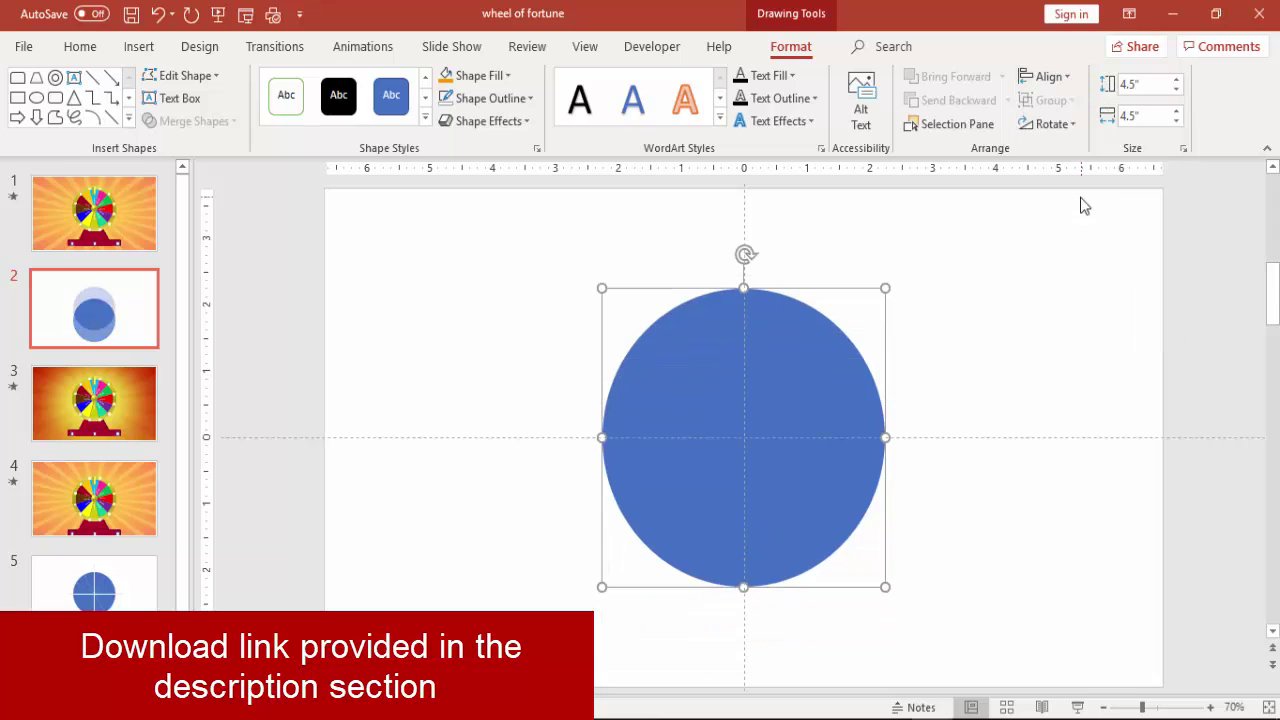
click(1026, 297)
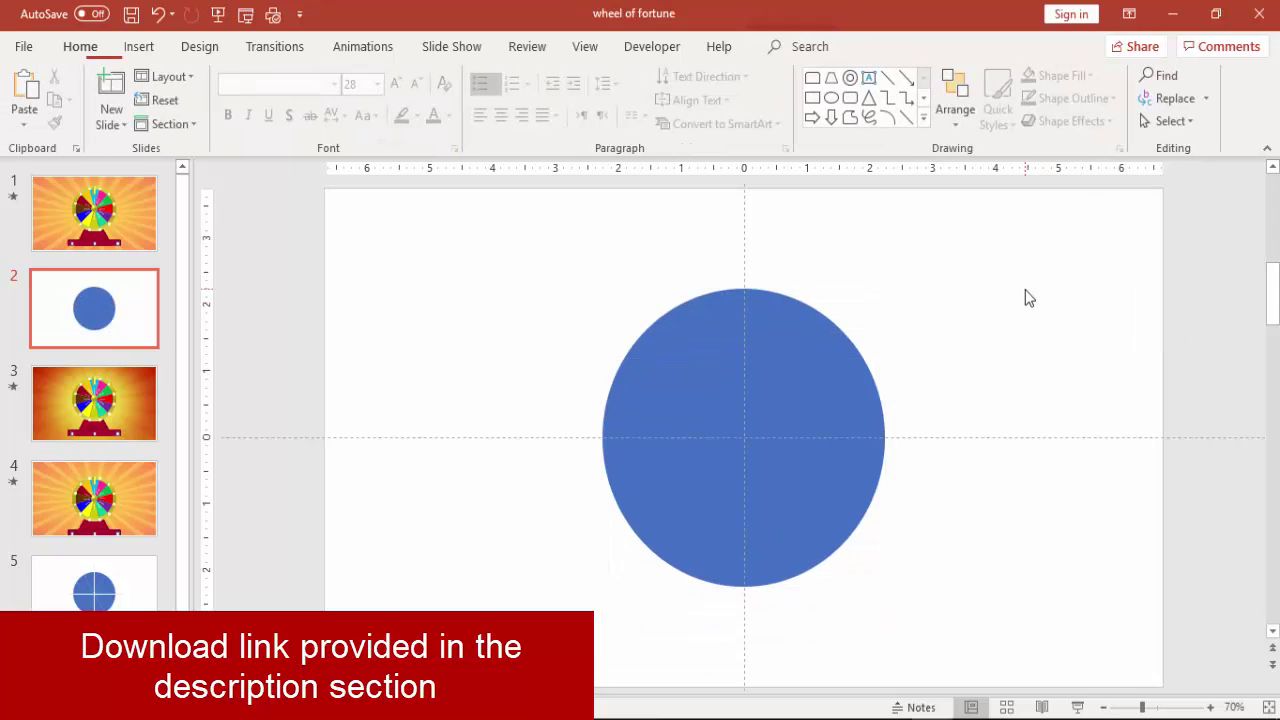
Draw a tall rectangle over the circle with no outline and a light grey fill
click(139, 47)
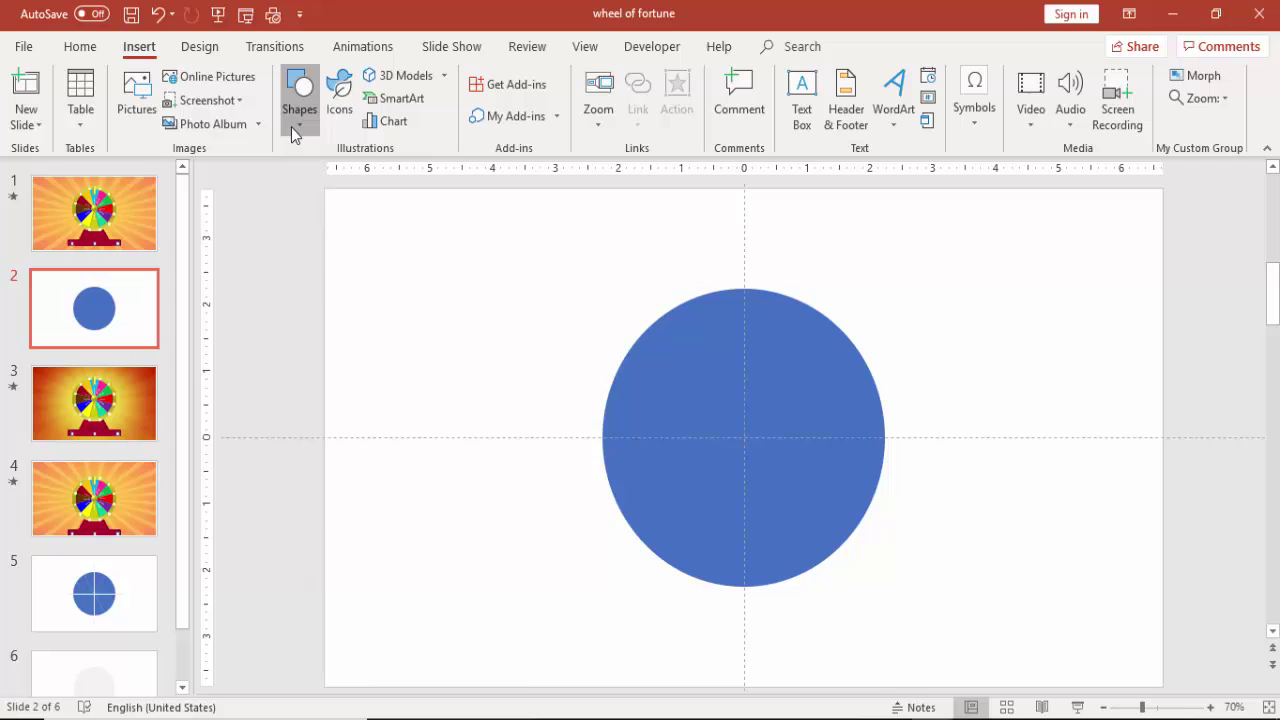
click(291, 127)
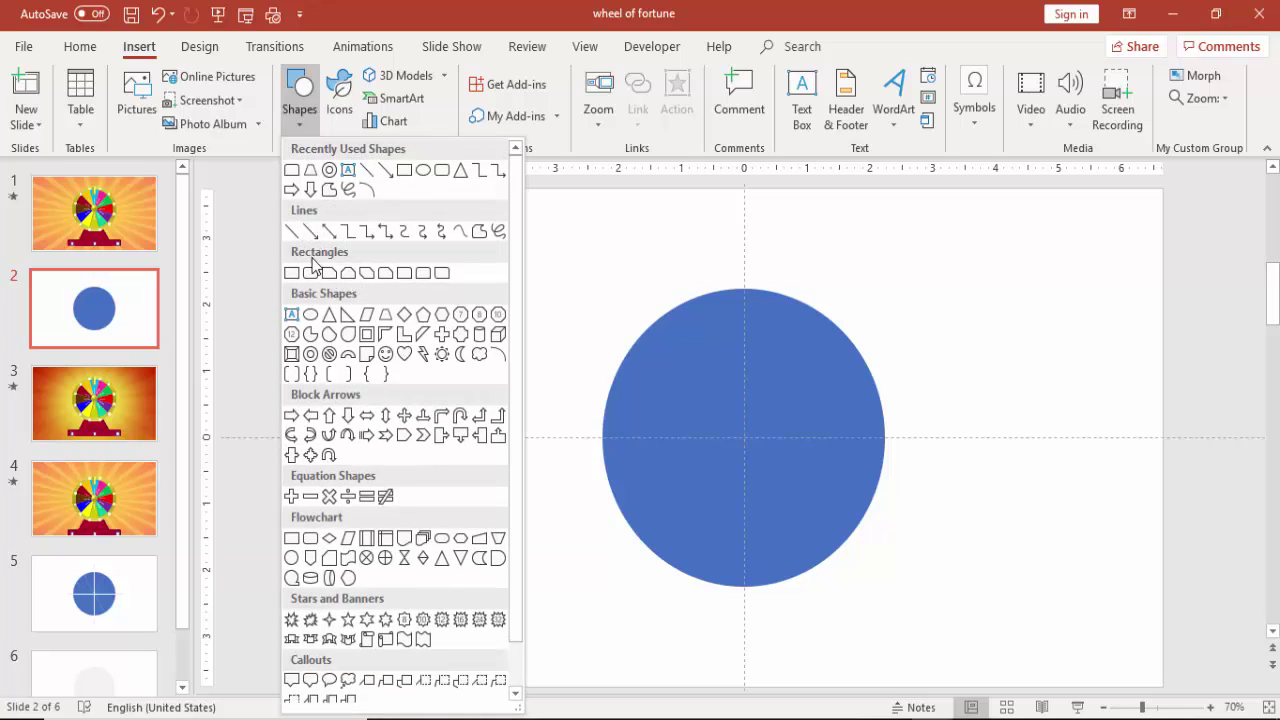
click(290, 278)
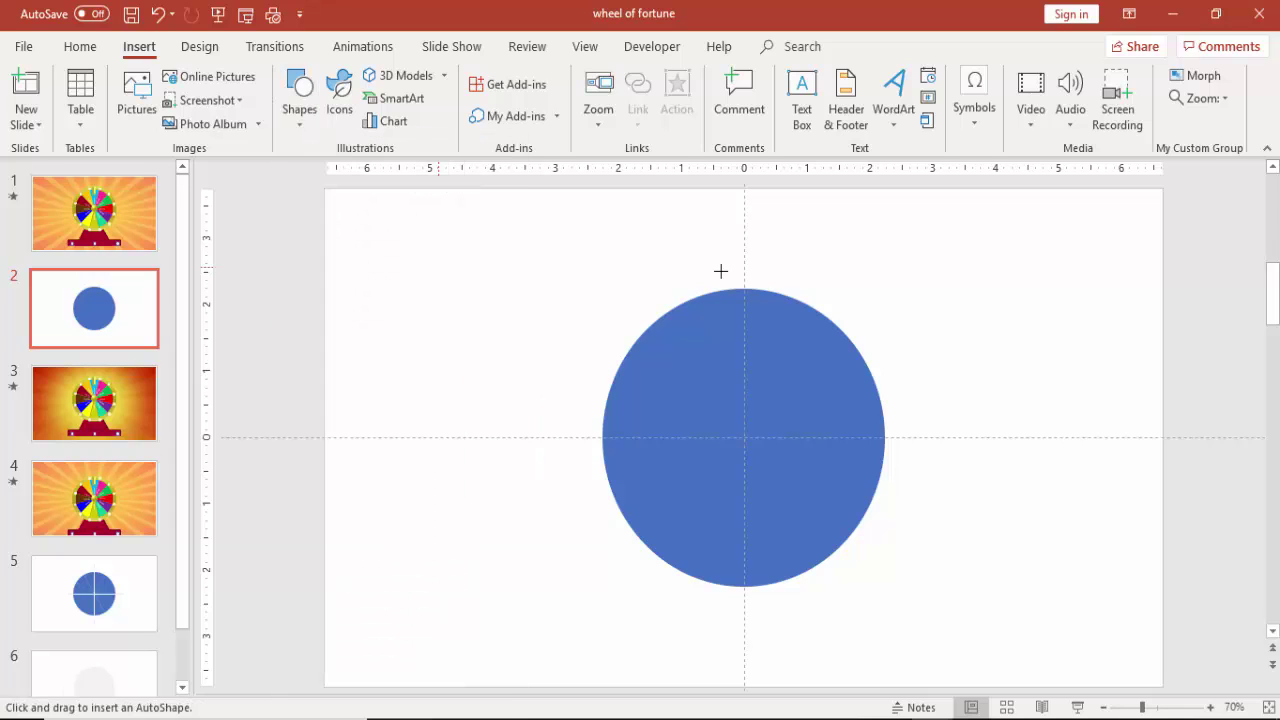
drag(716, 246, 762, 658)
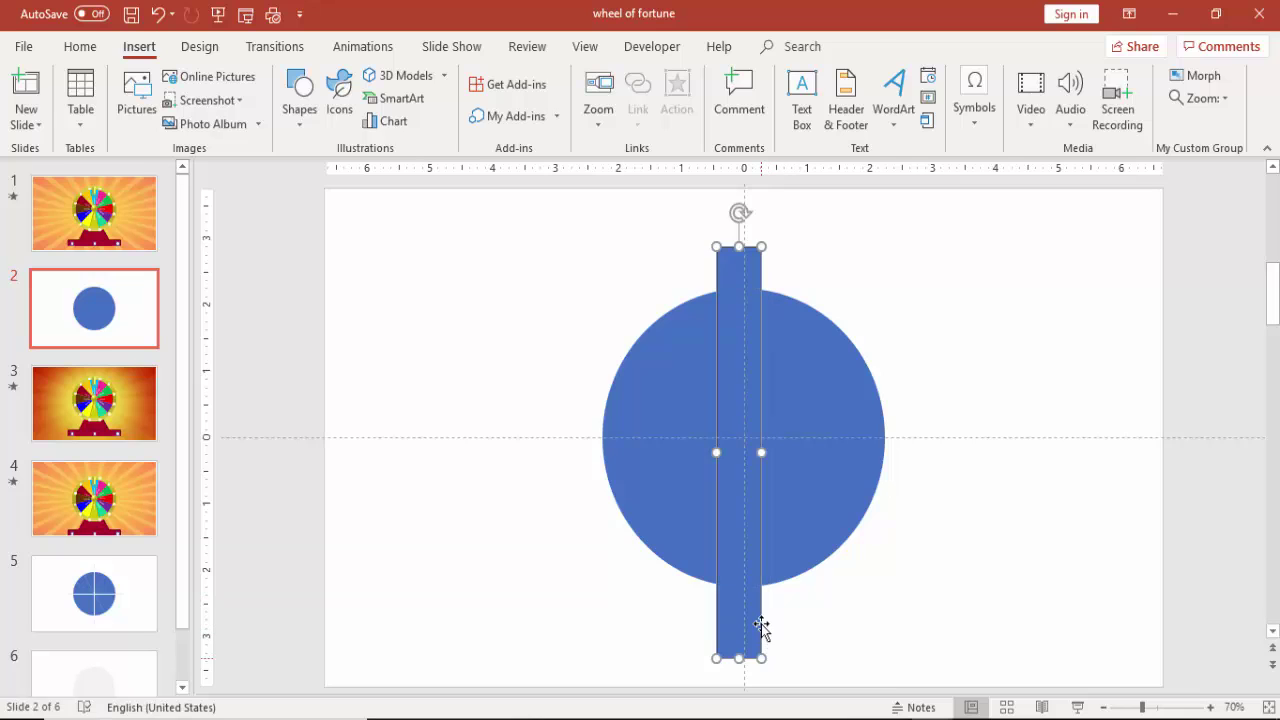
click(522, 98)
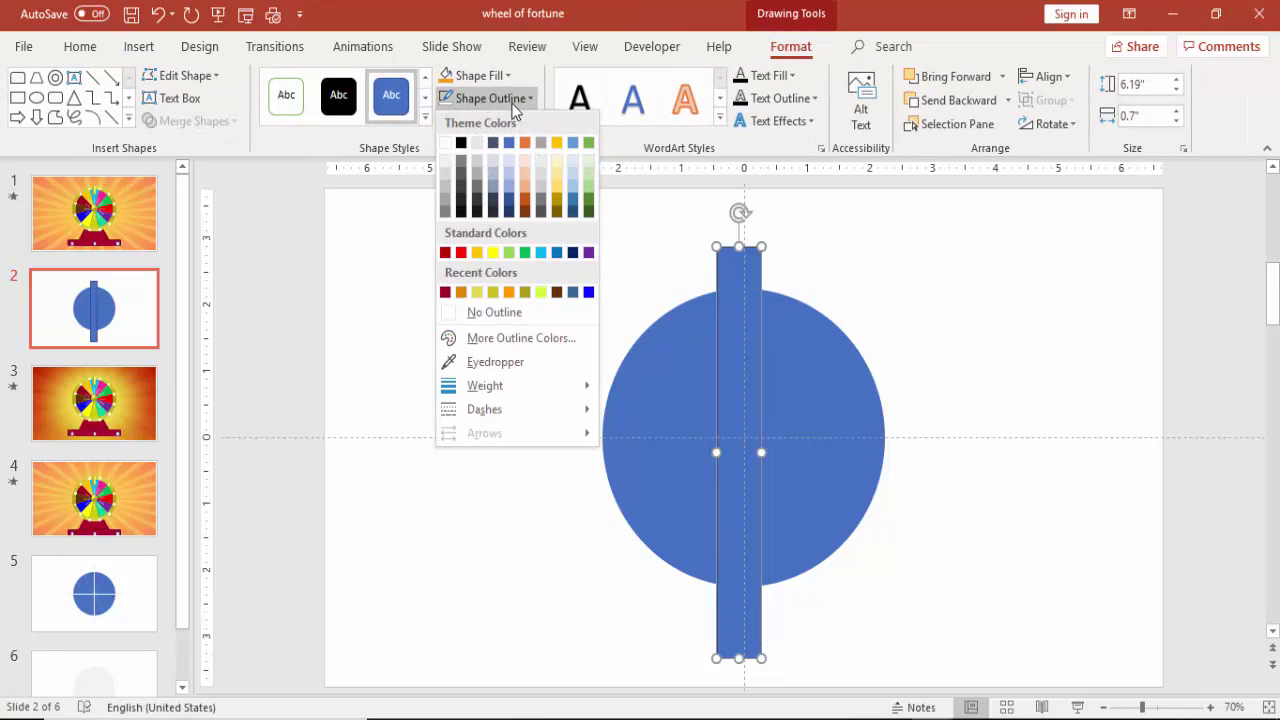
click(525, 318)
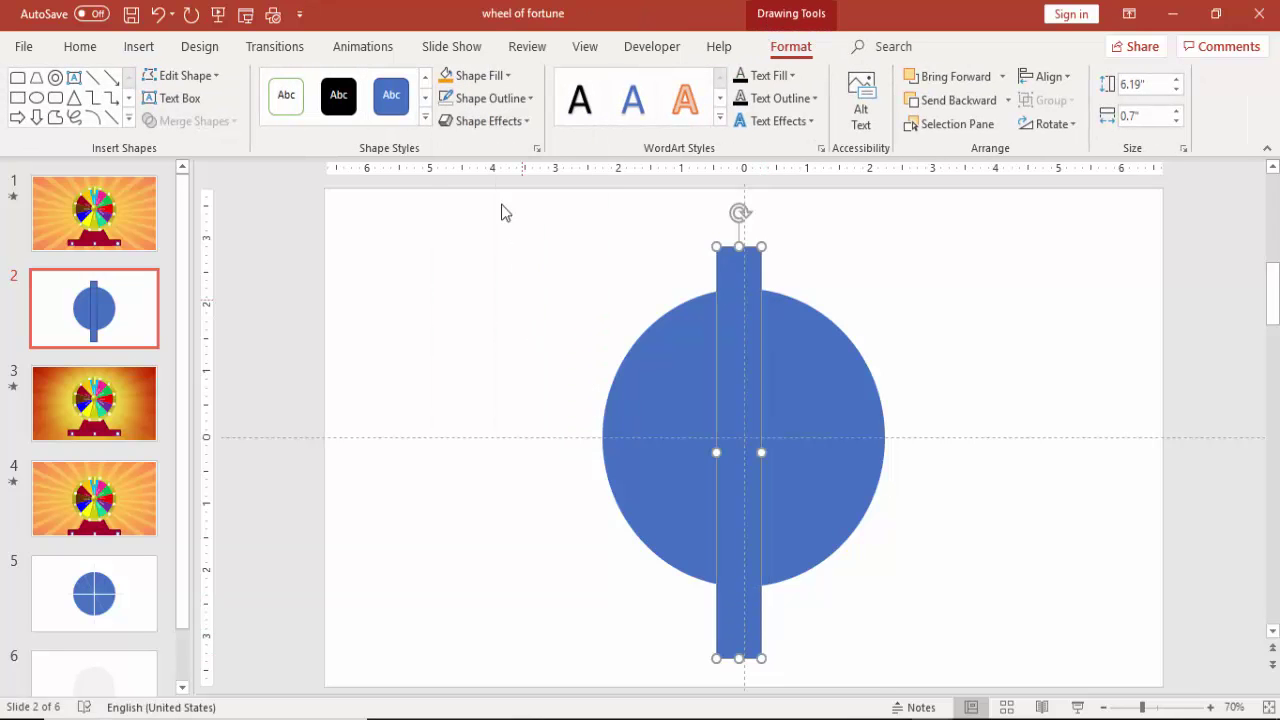
click(470, 75)
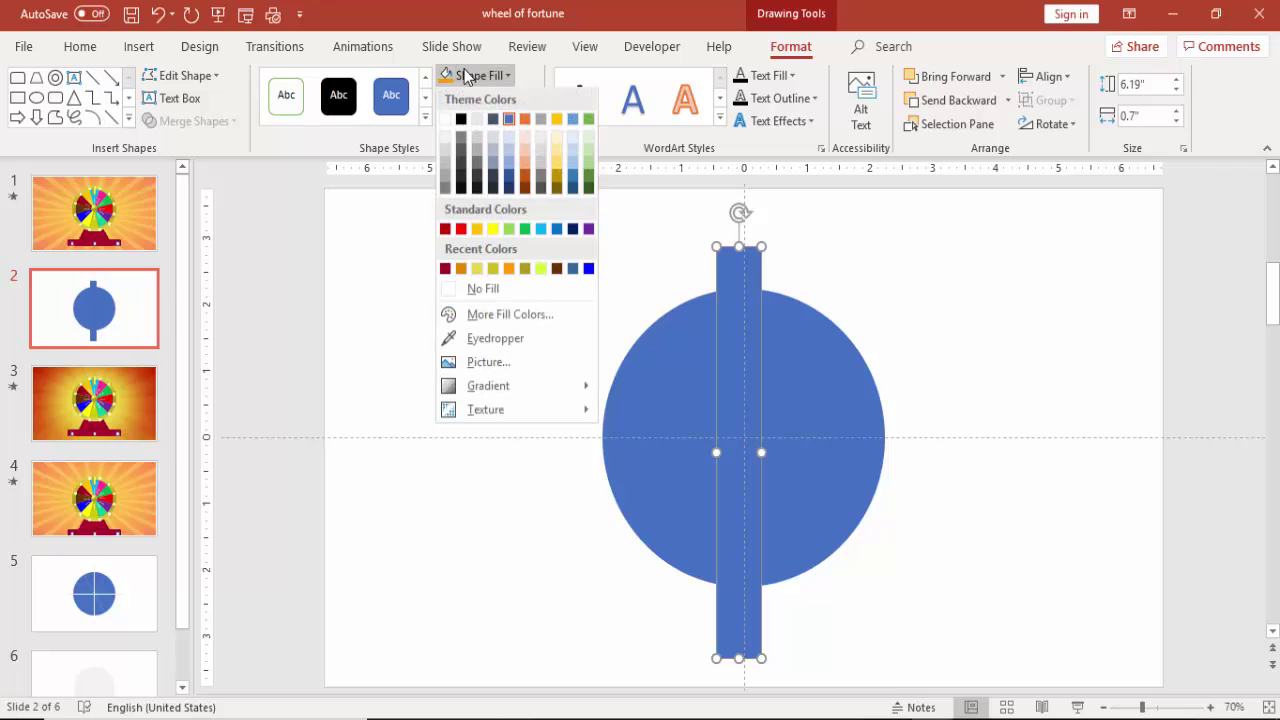
click(445, 151)
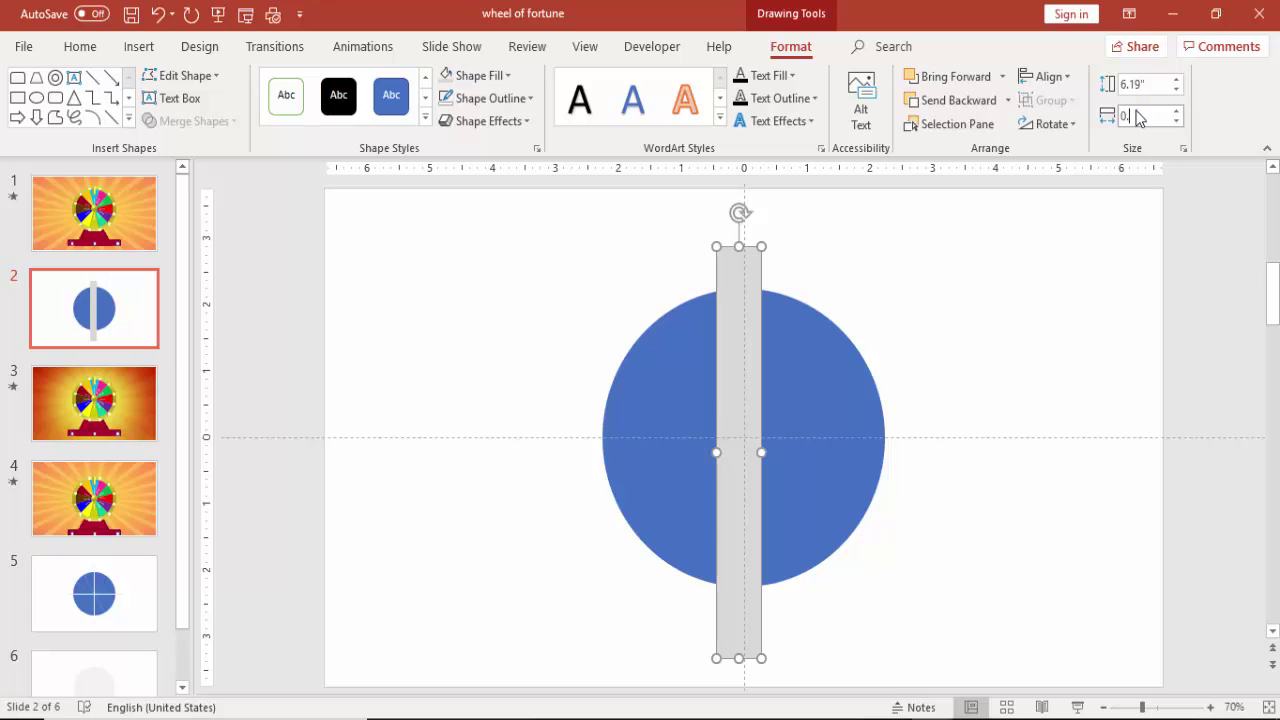
Narrow the rectangle to a 0.01-inch line and centre it on the slide
key(Return)
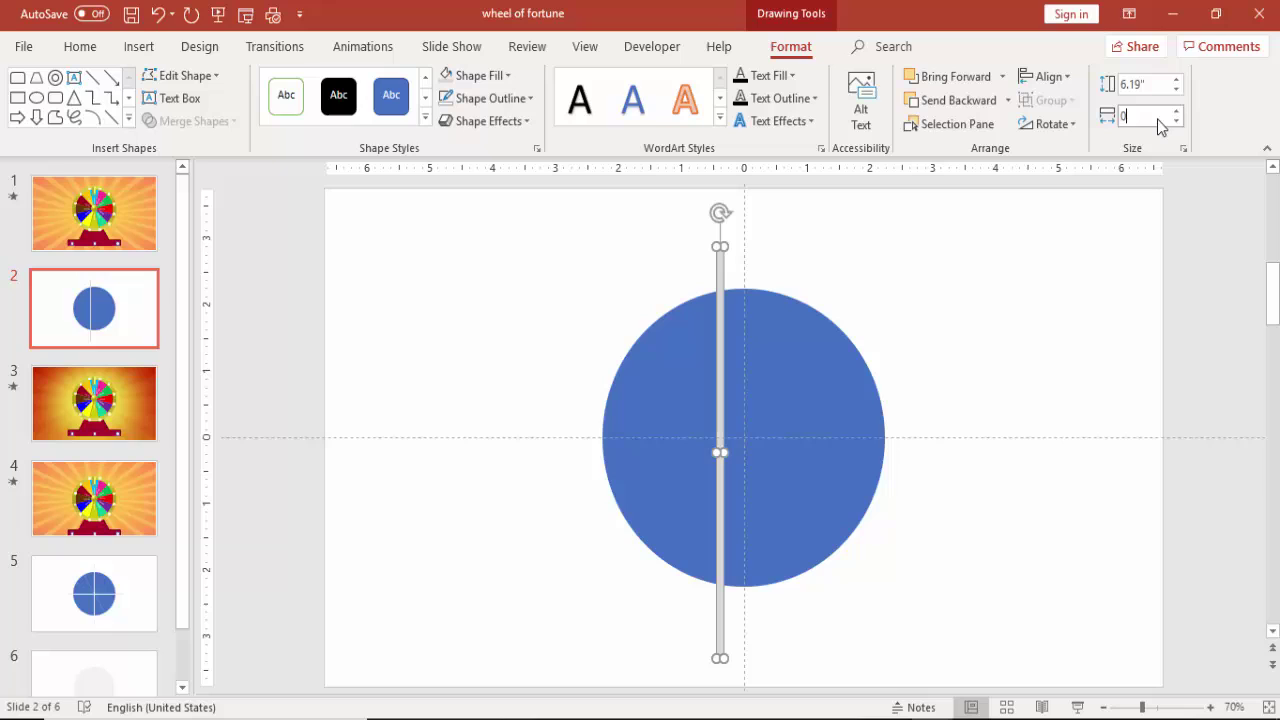
key(Return)
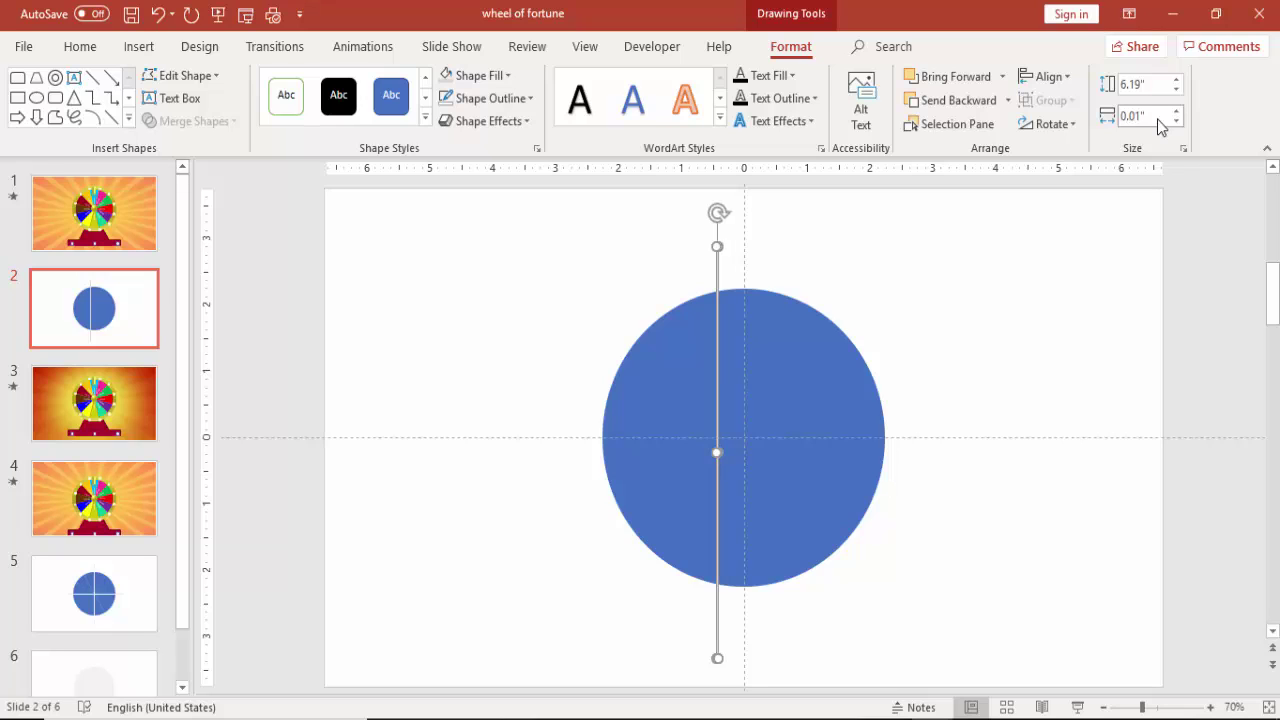
click(1052, 88)
click(1078, 125)
click(1052, 80)
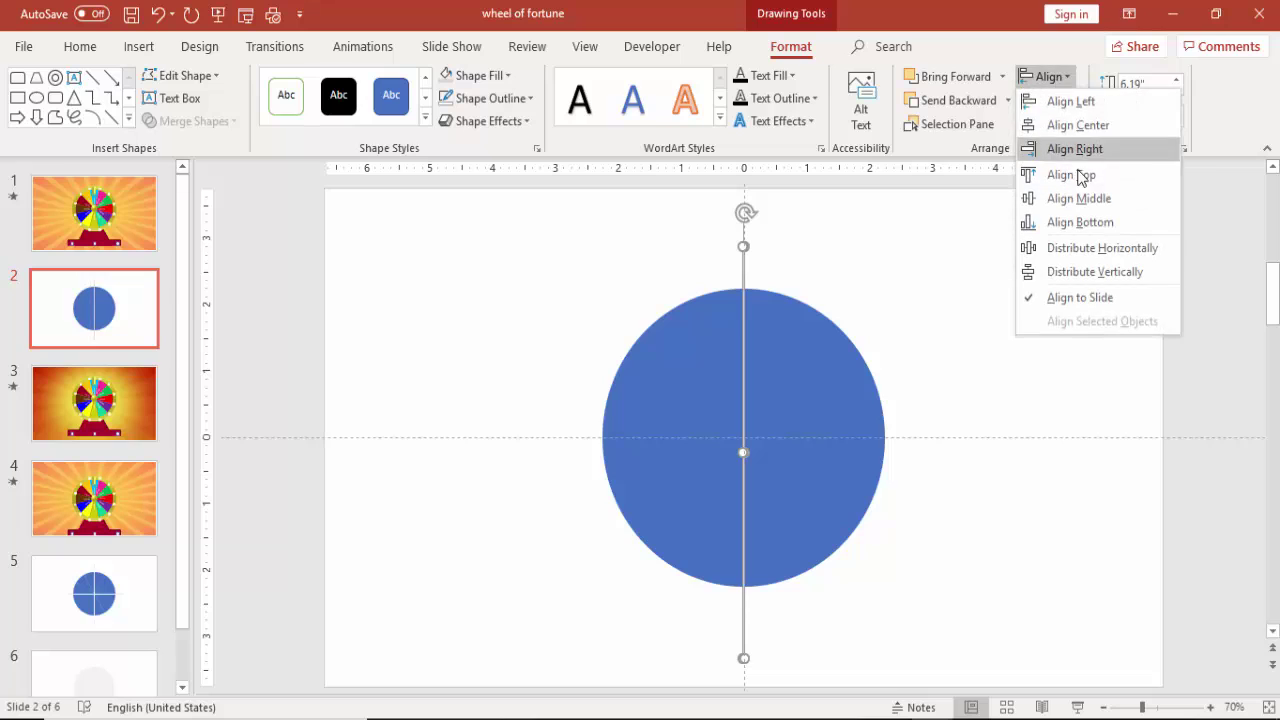
click(1079, 198)
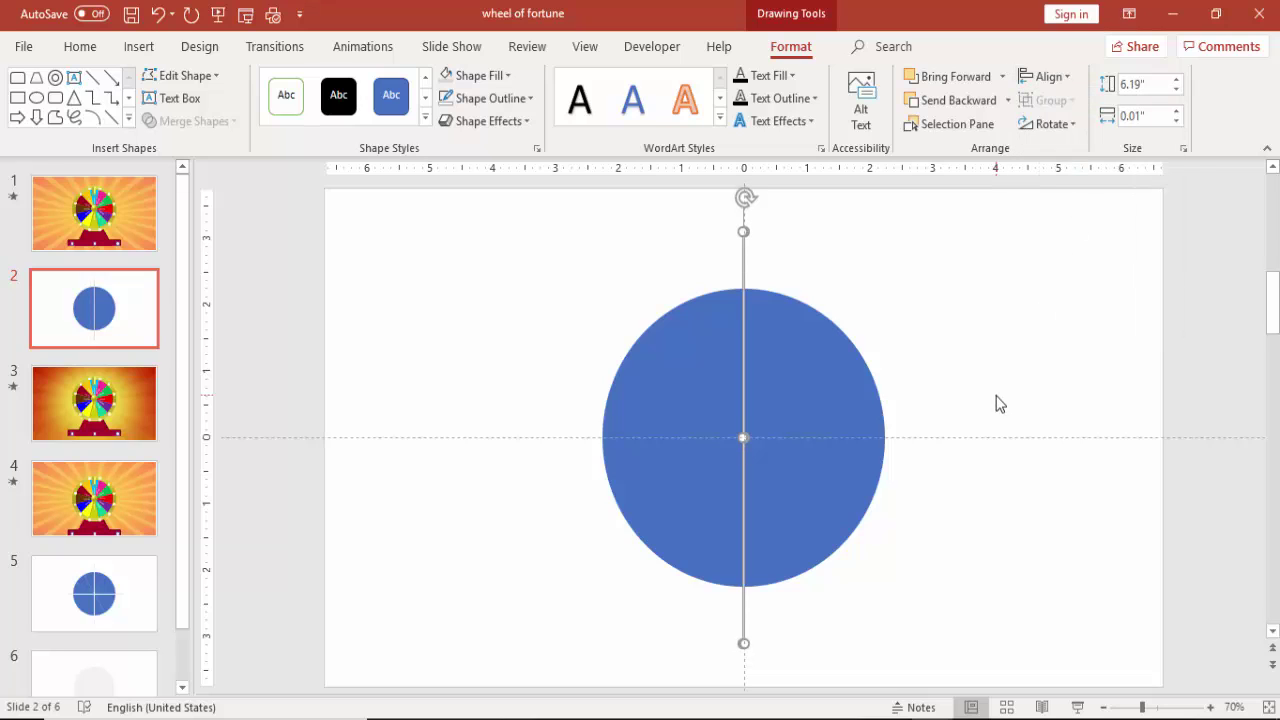
Duplicate the line and centre the copy horizontally and vertically
key(ctrl+d)
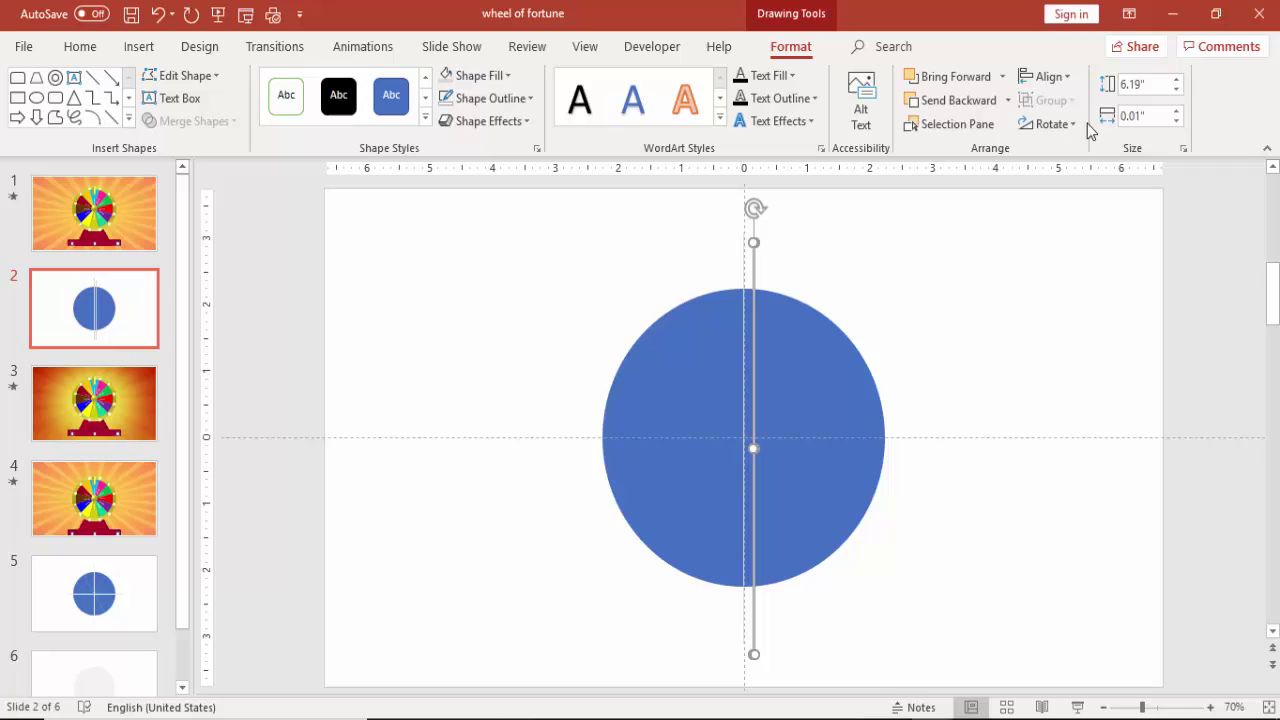
click(1050, 77)
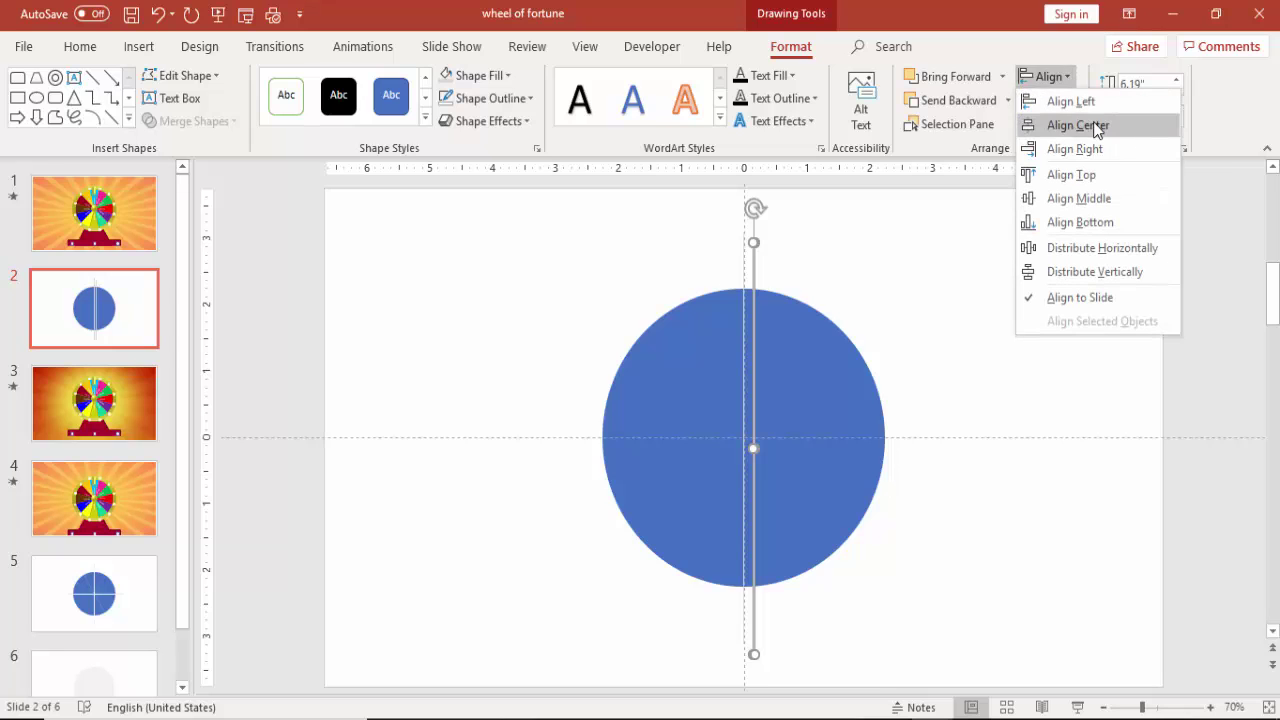
click(1075, 125)
click(1052, 78)
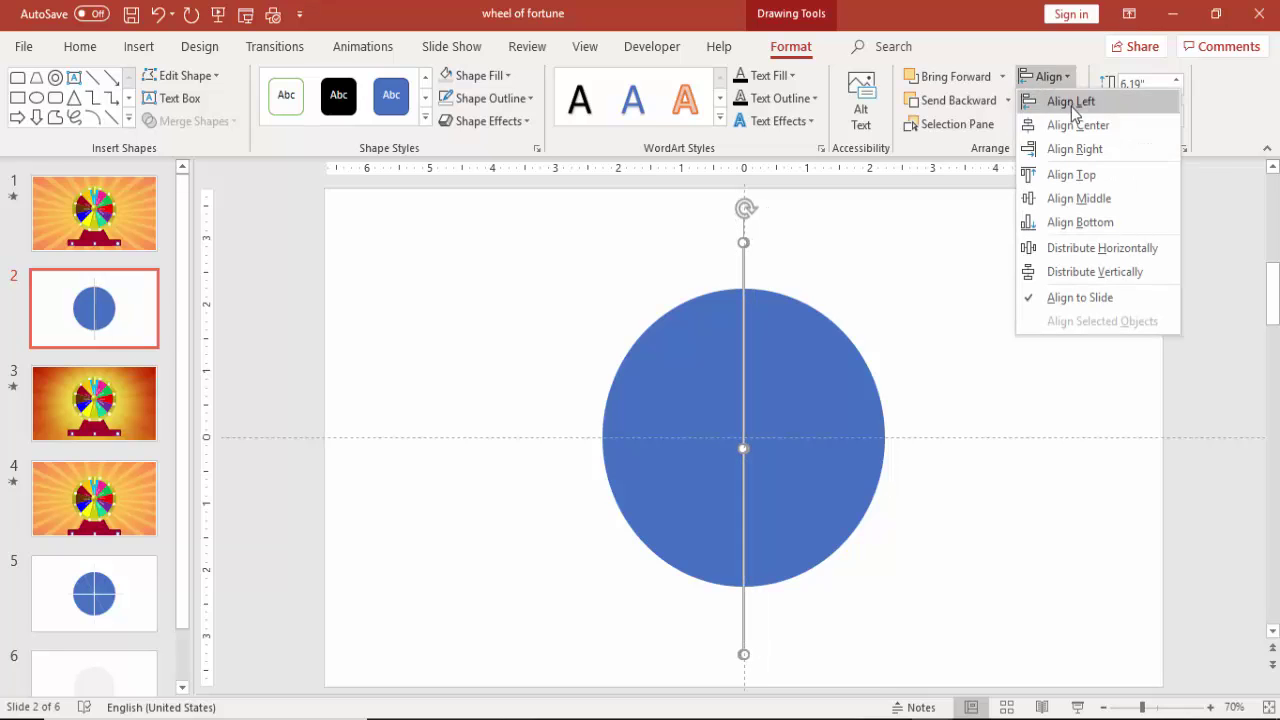
click(1095, 199)
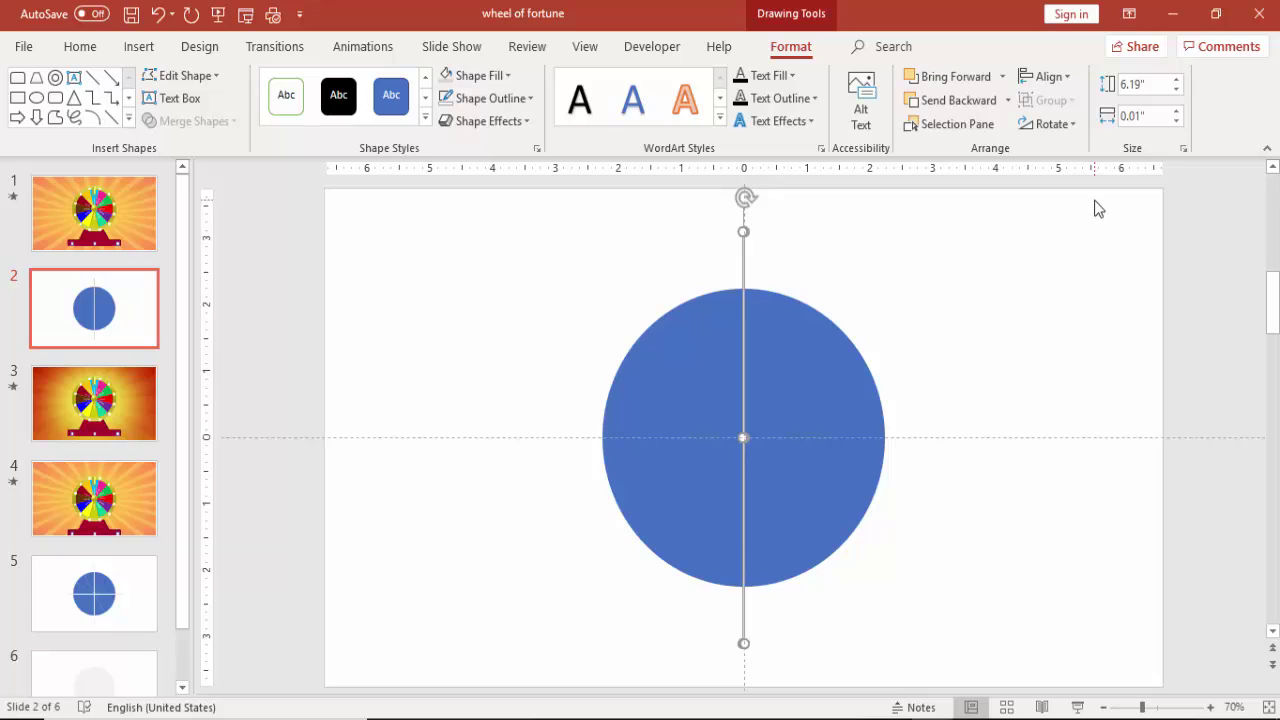
Rotate the copied lines in 15° steps until six spokes sit 30° apart
key(alt+Right)
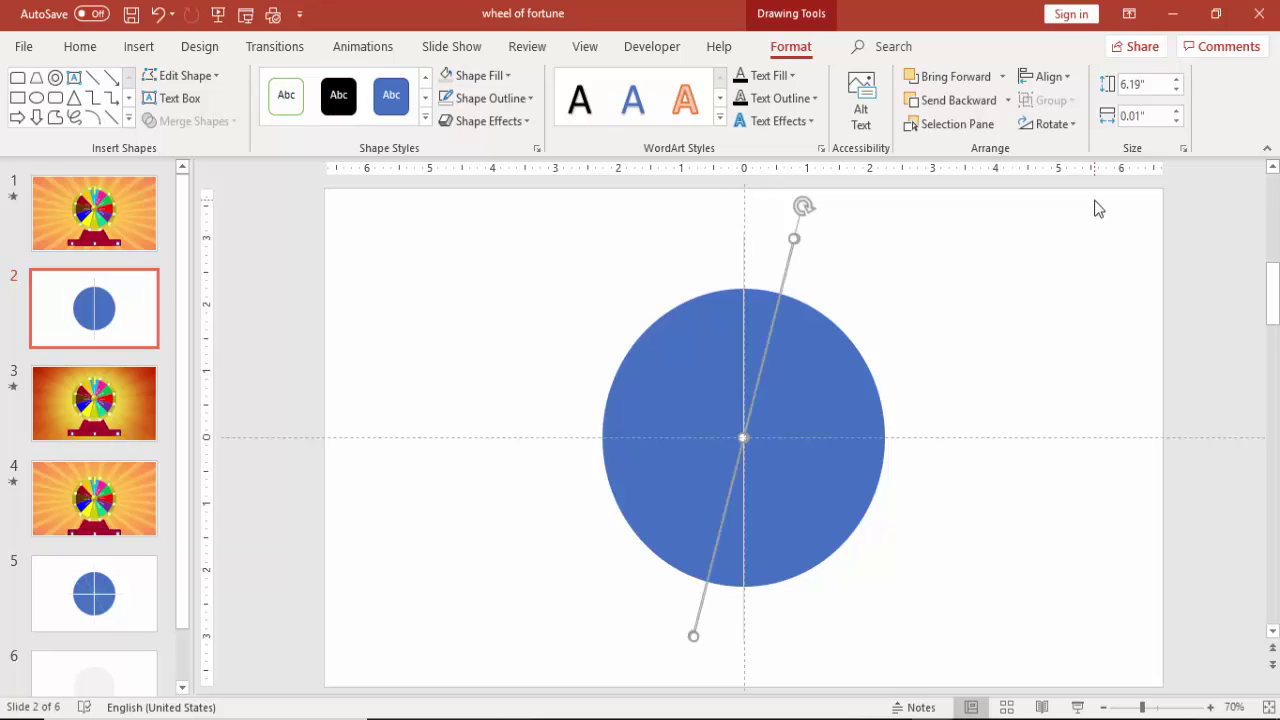
key(alt+Right)
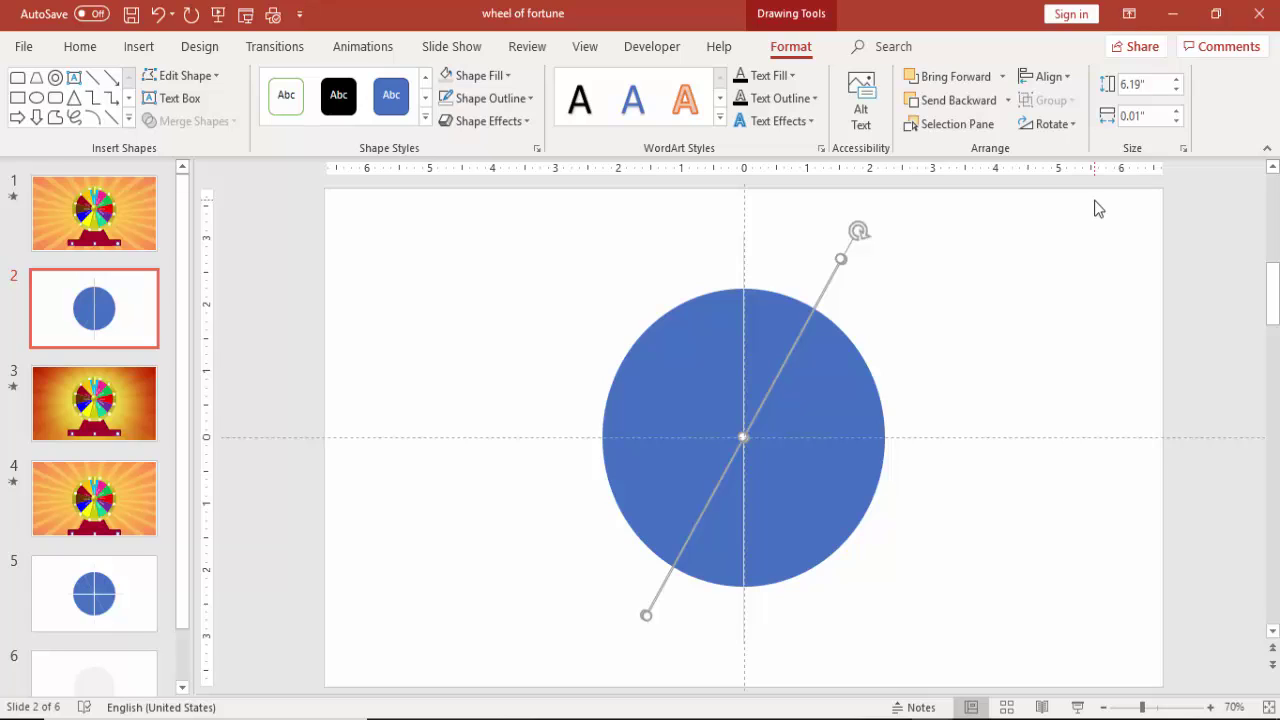
key(alt+Right)
key(alt+Right)
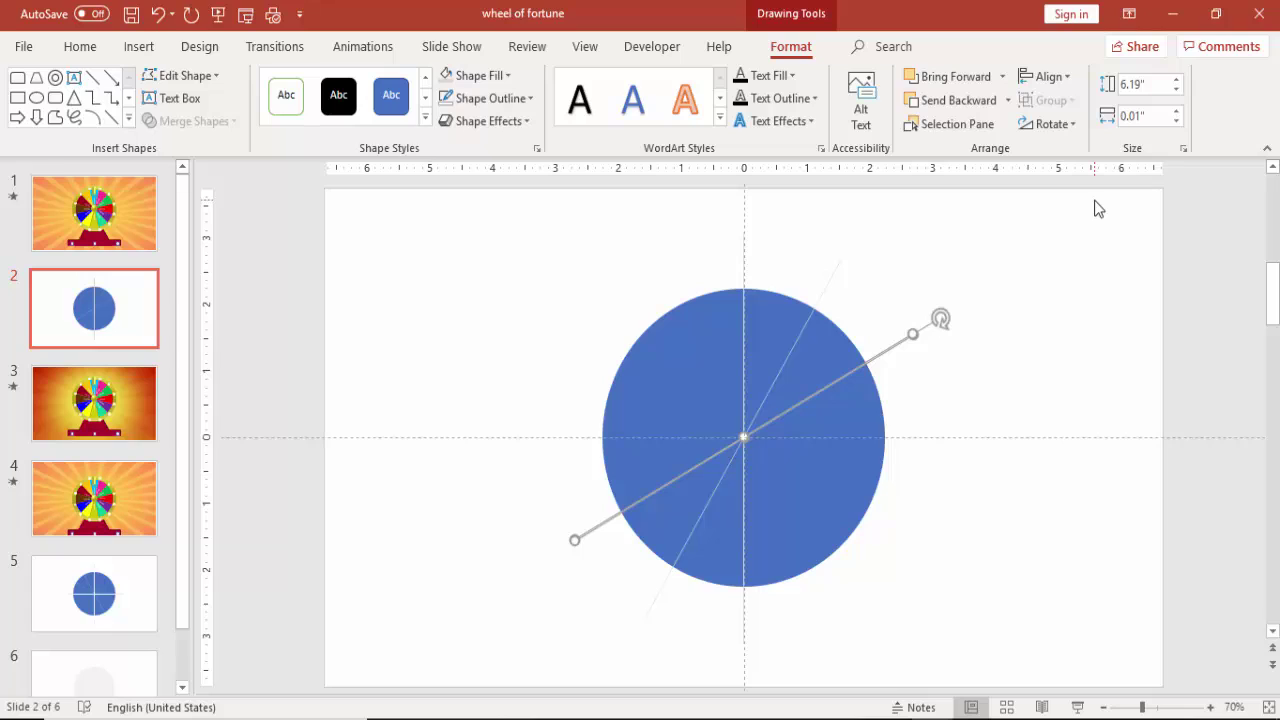
key(alt+Right)
key(alt+Right)
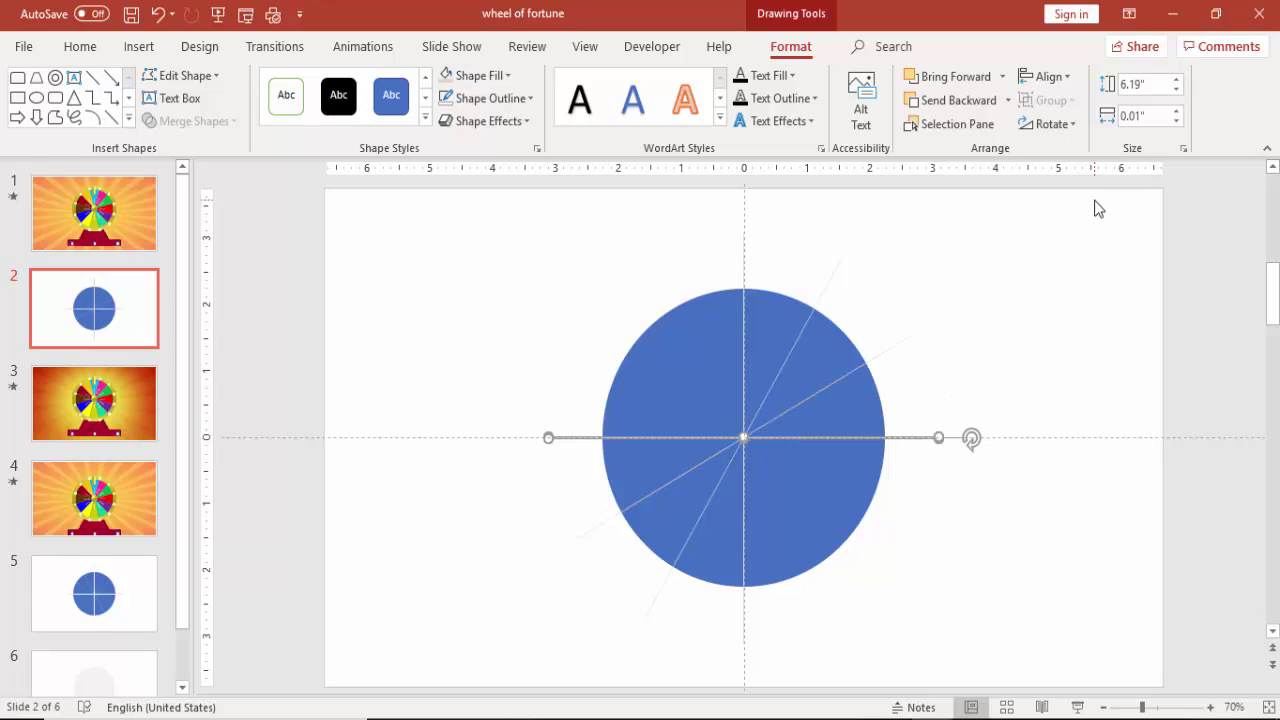
key(alt+Right)
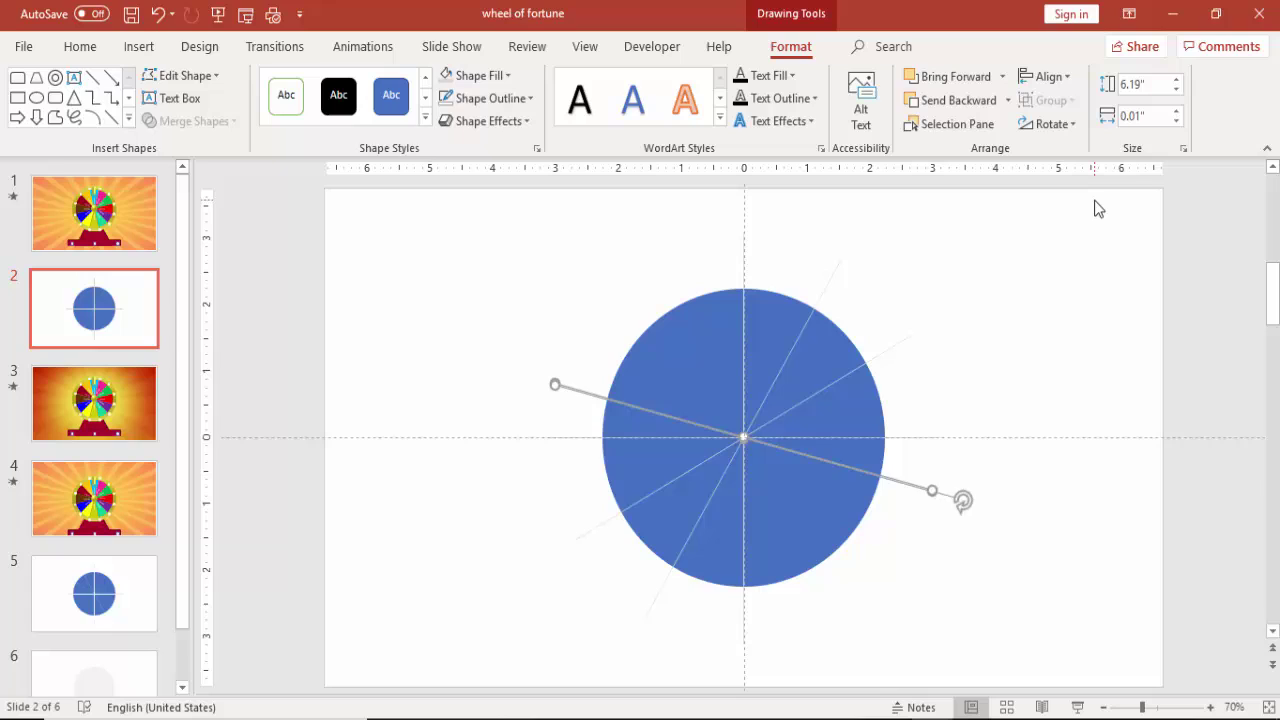
key(alt+Right)
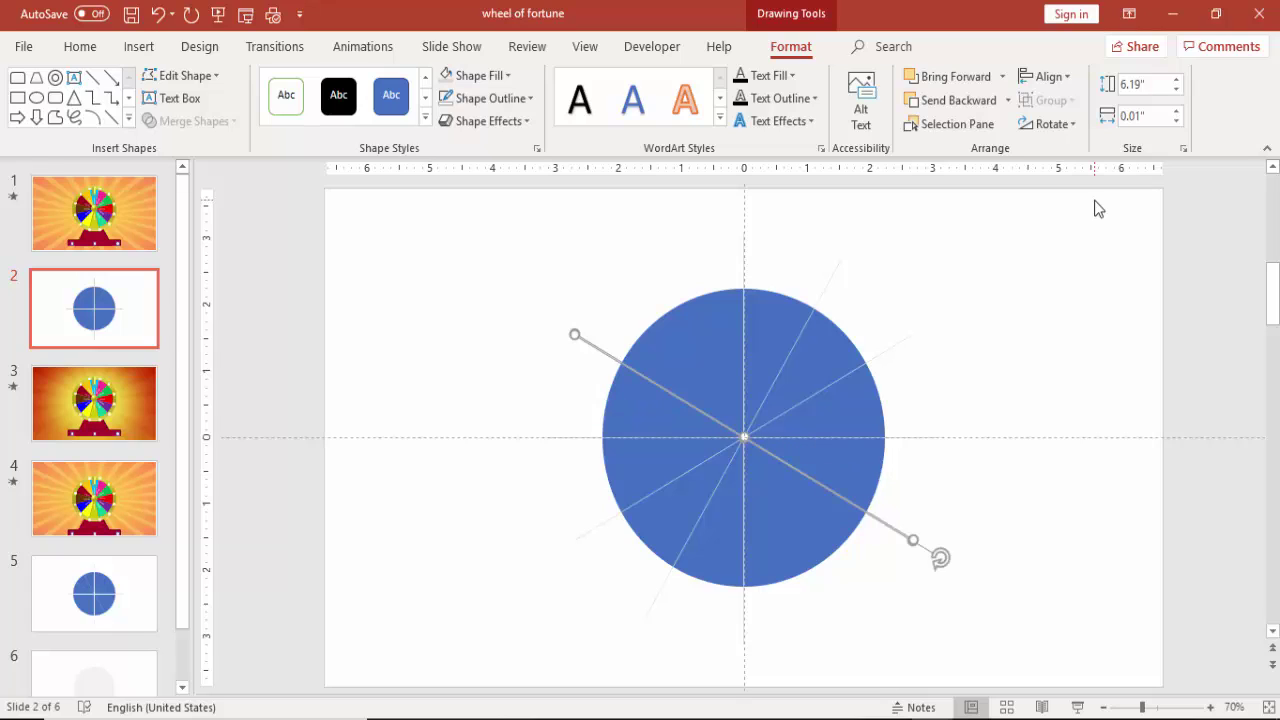
key(alt+Right)
key(alt+Right)
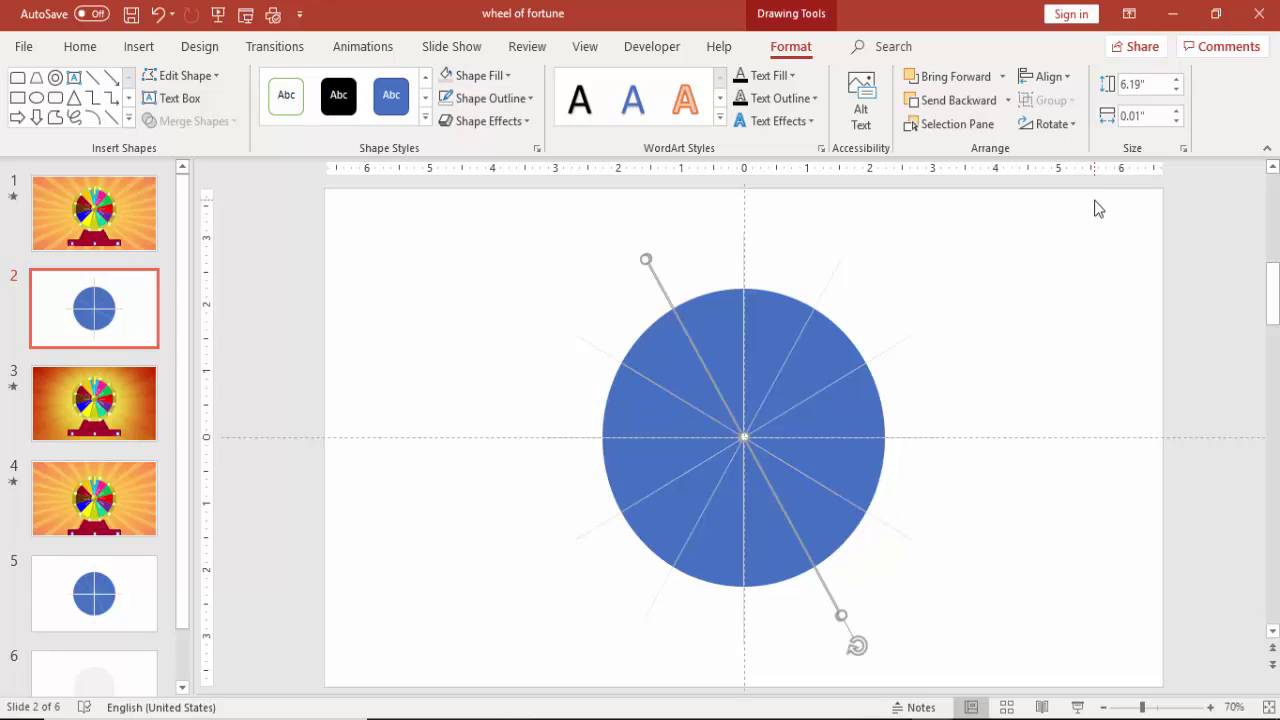
click(1020, 236)
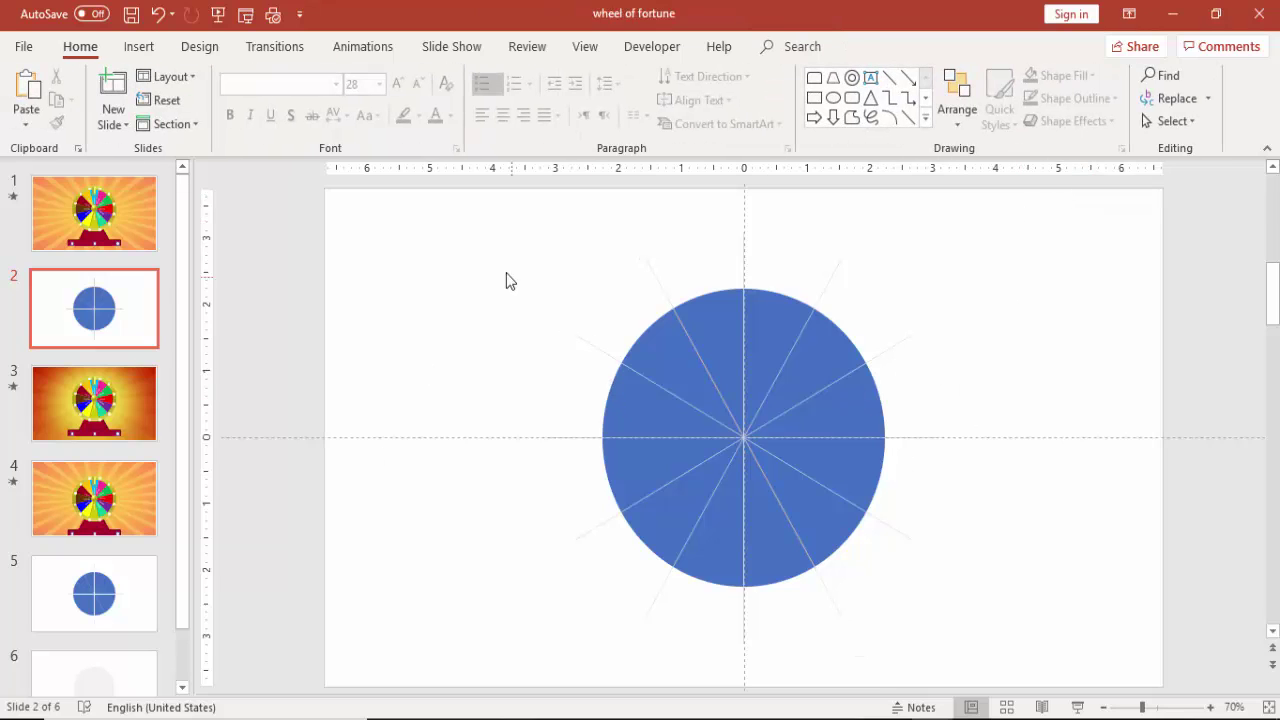
Select the circle with all spoke lines and apply Merge Shapes > Fragment
drag(450, 214, 1175, 665)
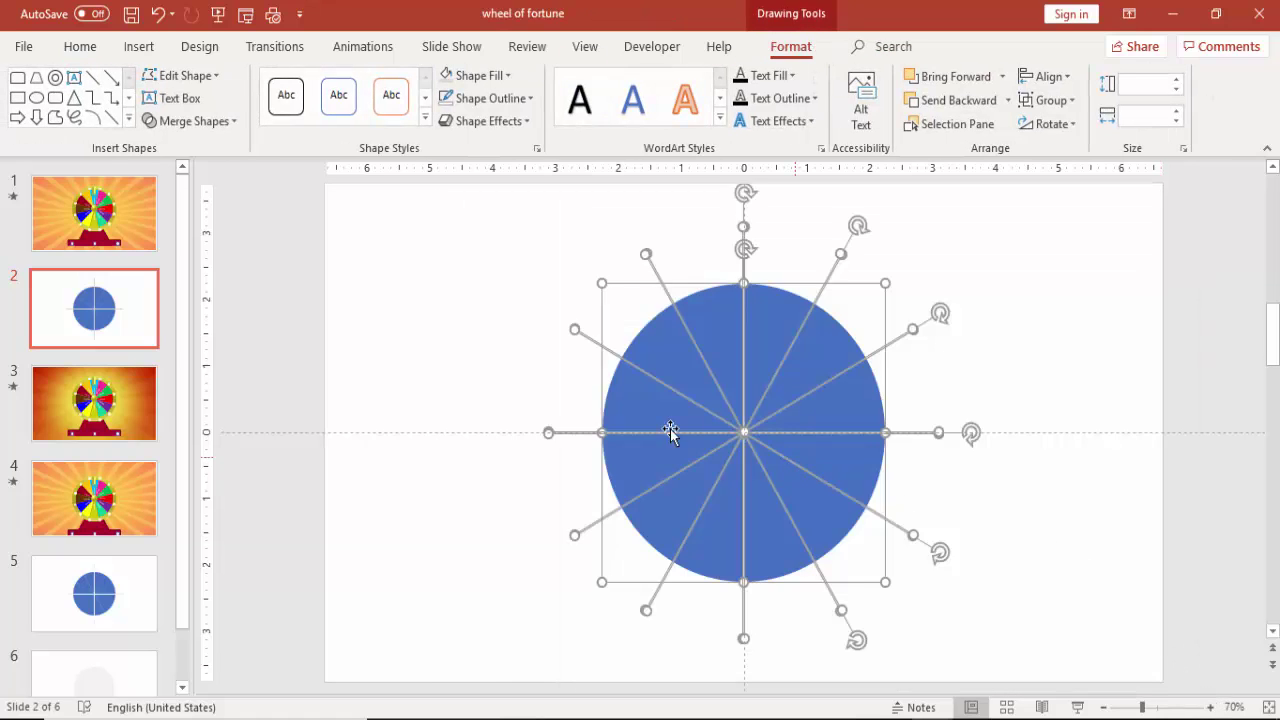
click(220, 122)
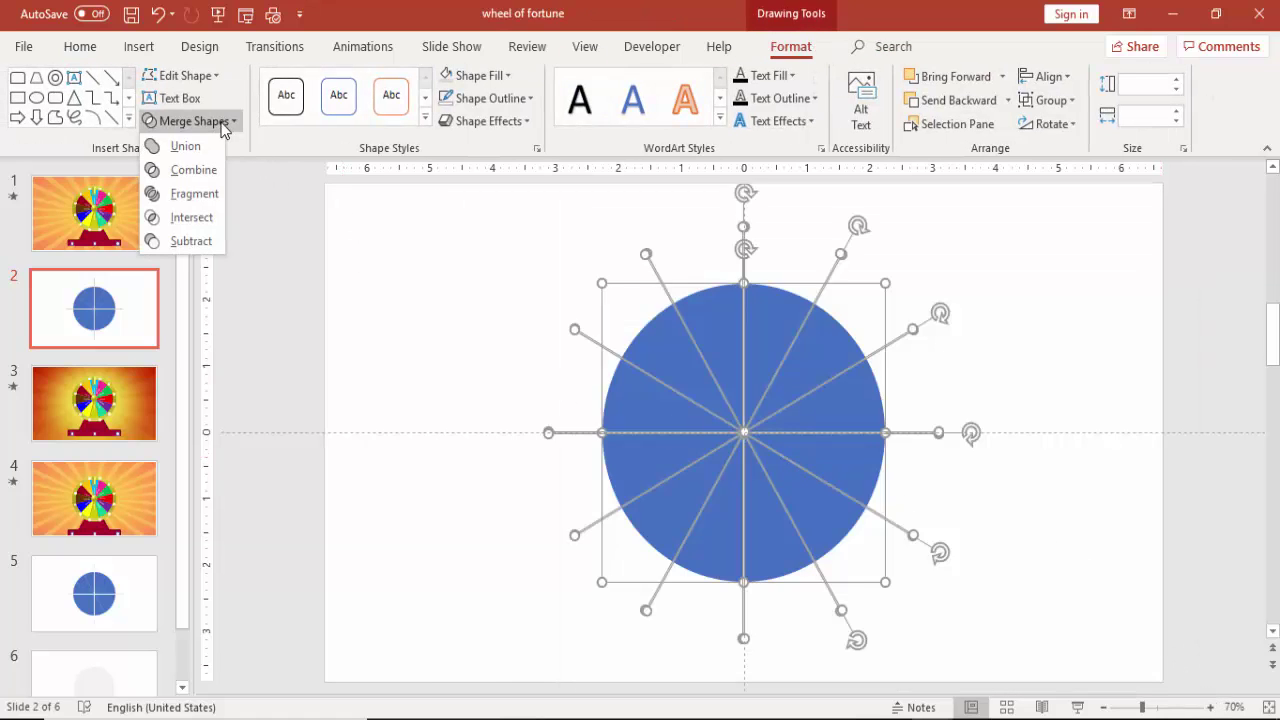
click(195, 197)
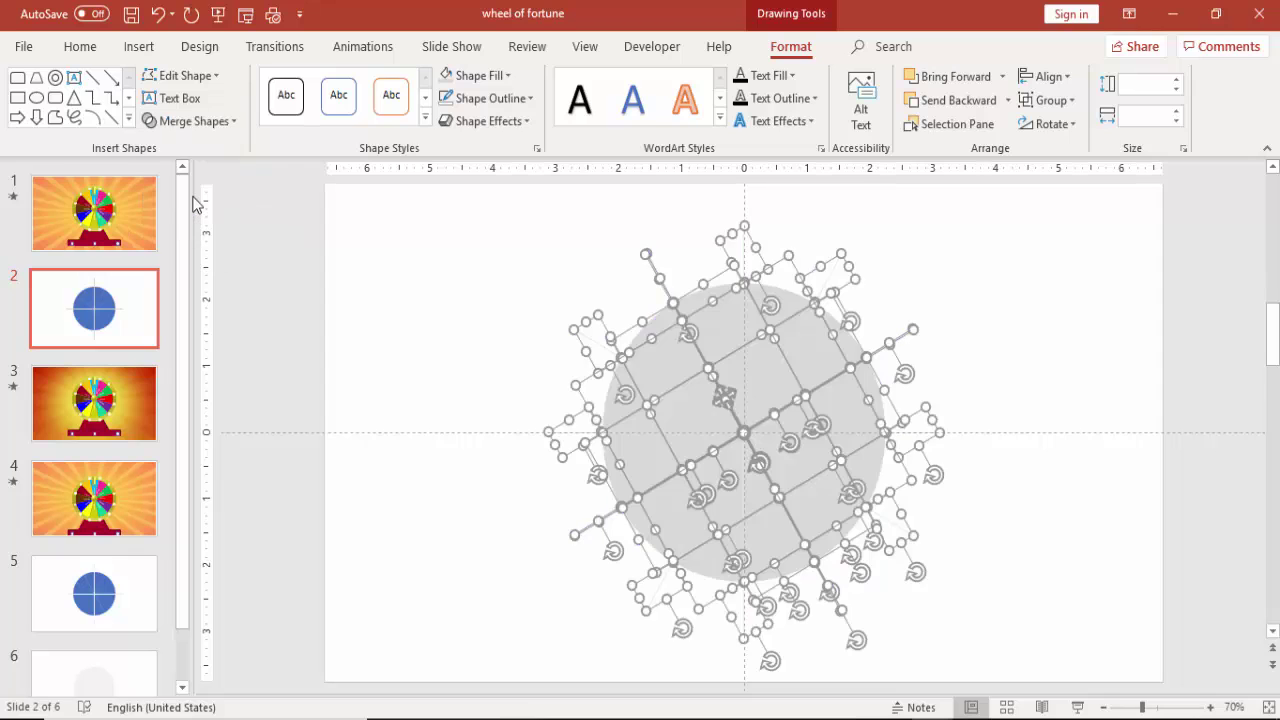
click(985, 340)
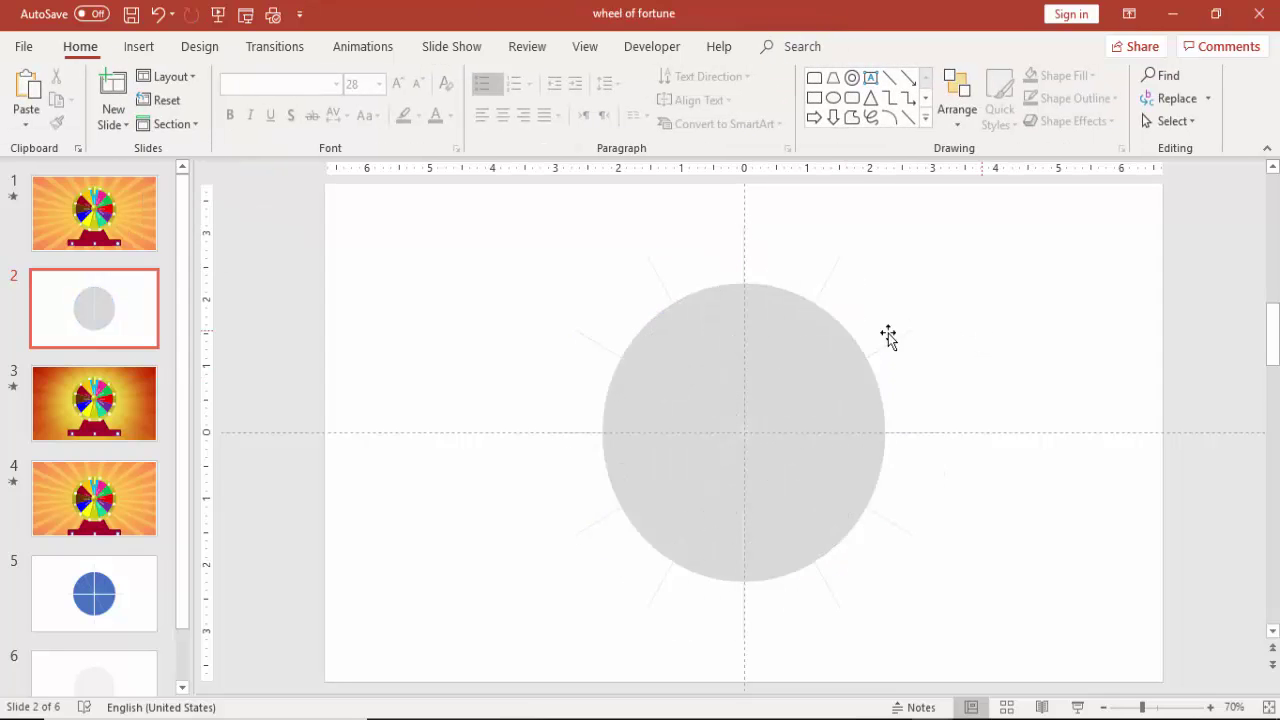
Select all twelve wedge fragments around the wheel together
click(659, 362)
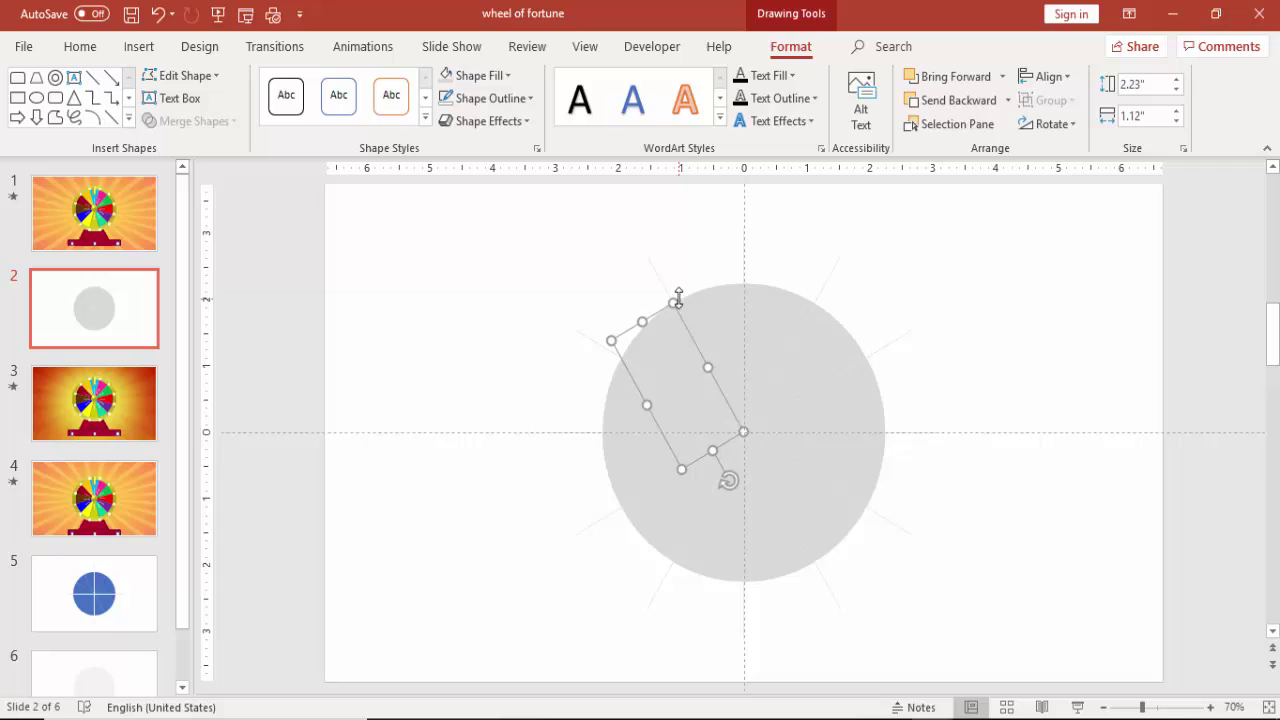
shift+click(729, 329)
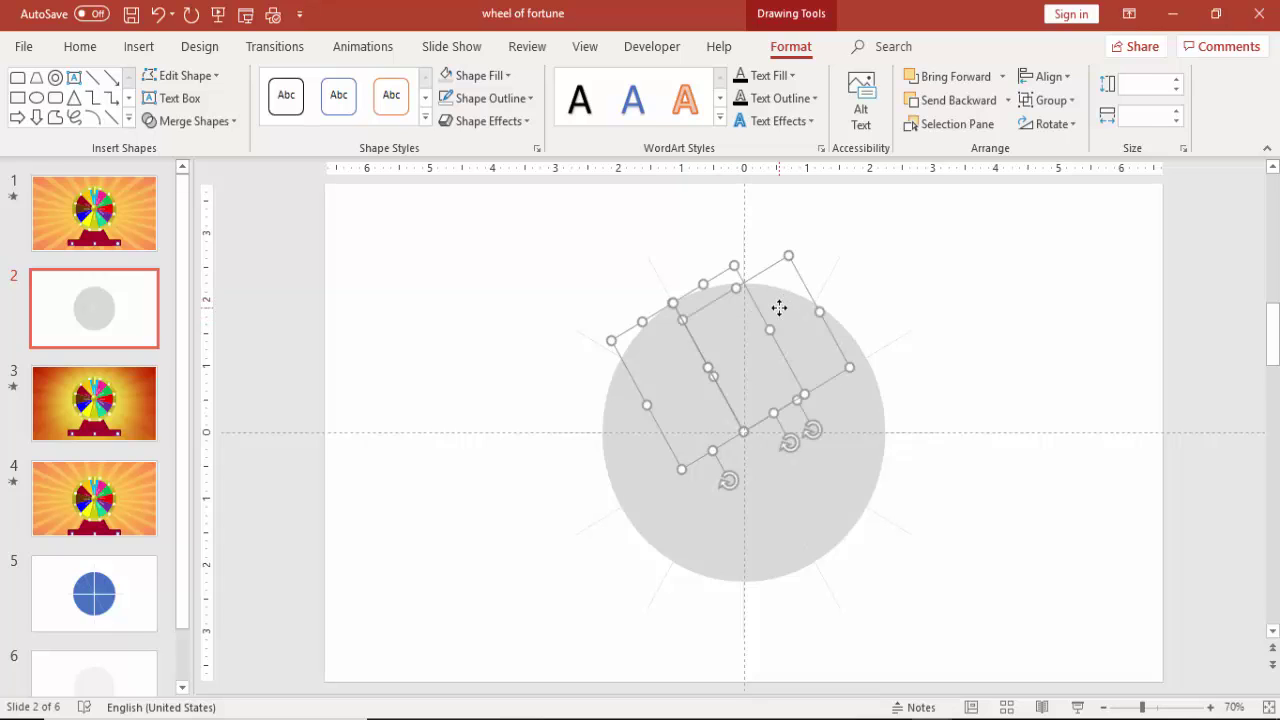
shift+click(849, 342)
shift+click(868, 437)
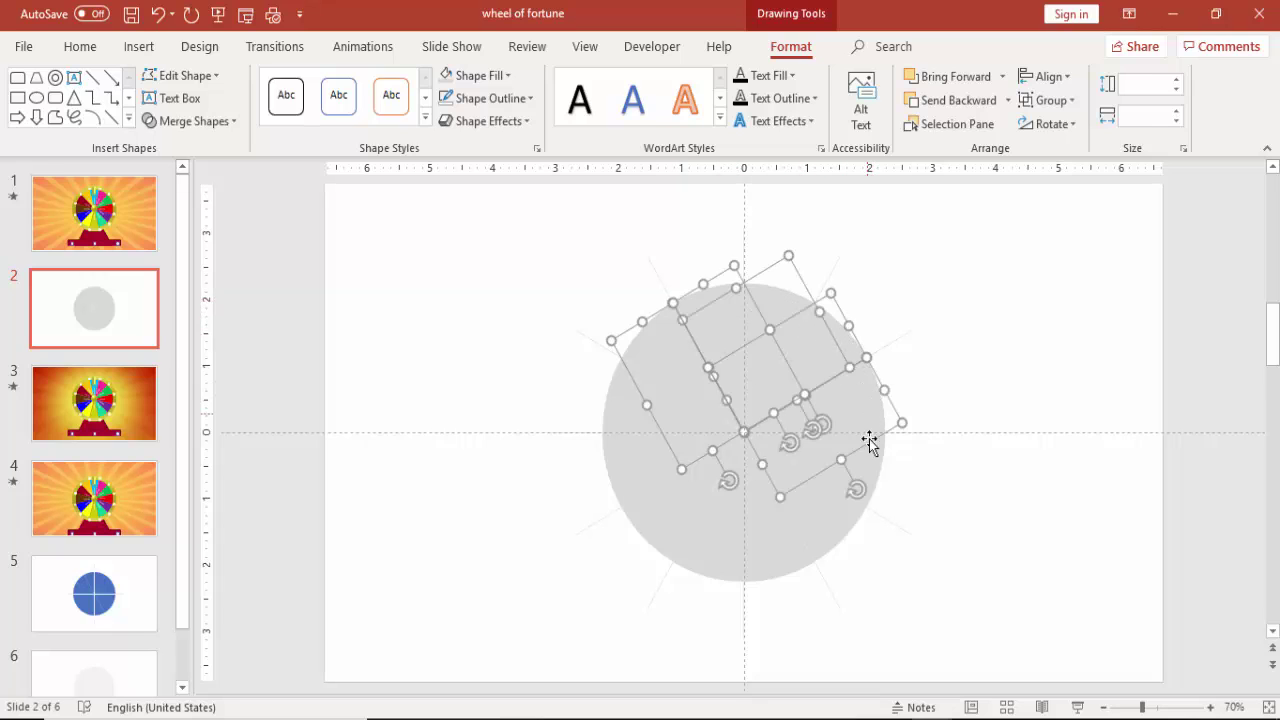
shift+click(874, 464)
shift+click(837, 538)
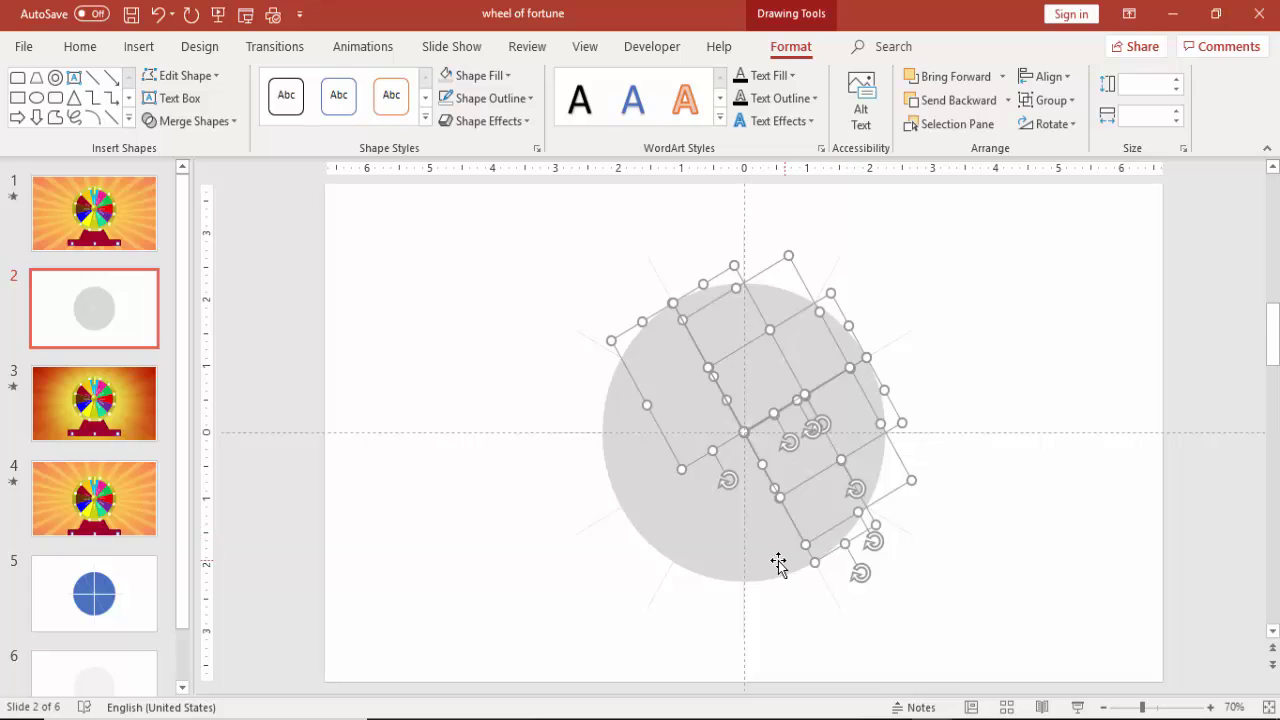
shift+click(745, 560)
shift+click(710, 571)
shift+click(640, 525)
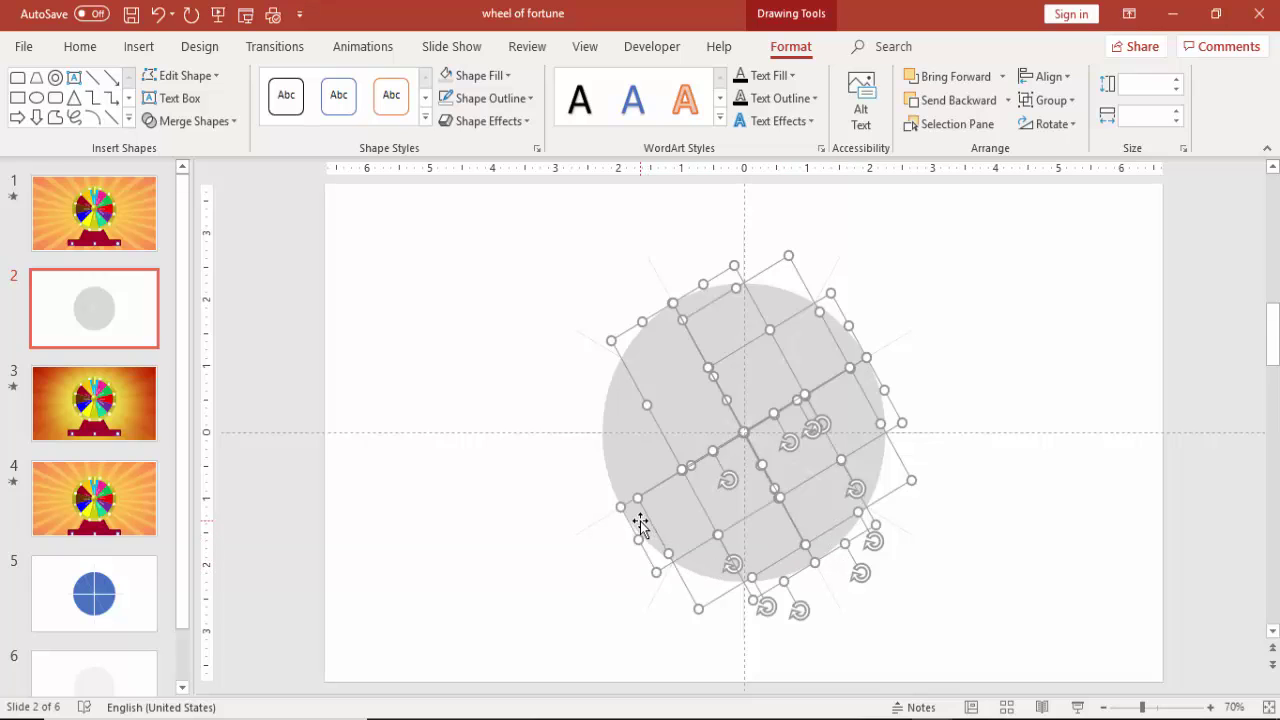
shift+click(620, 465)
shift+click(613, 401)
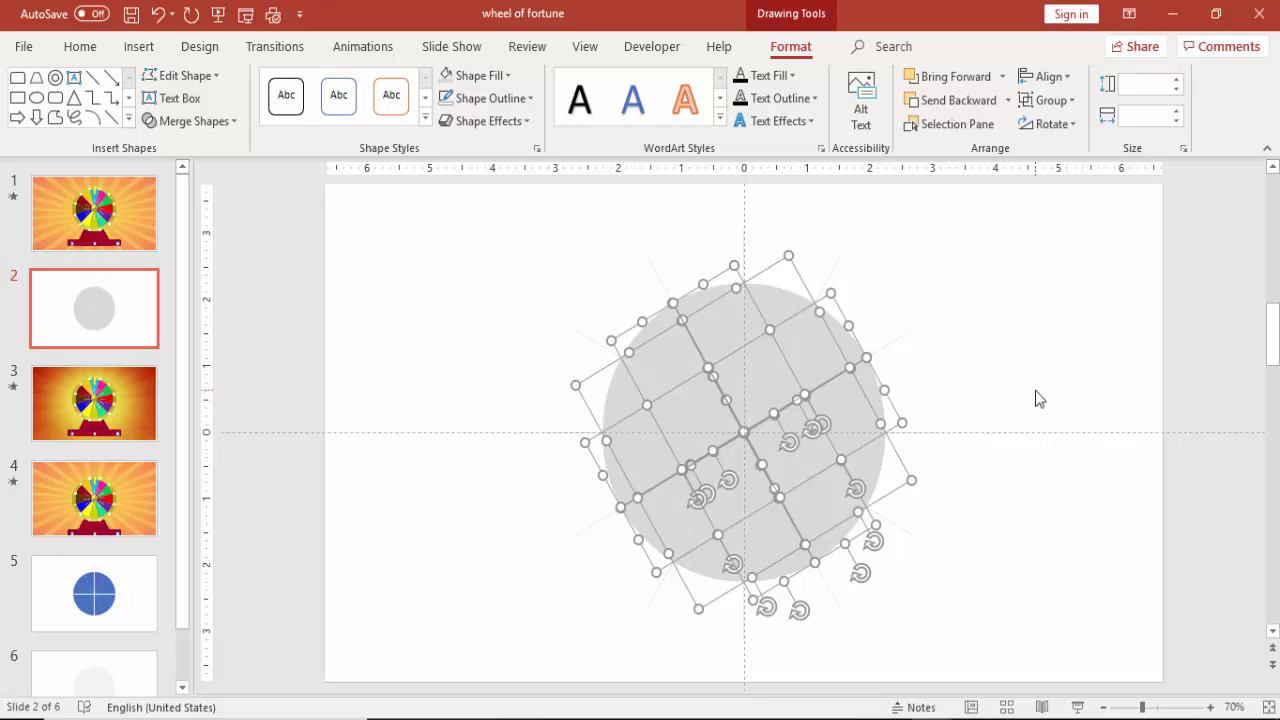
Add a new slide after slide 2 and delete its title and content placeholders
click(128, 330)
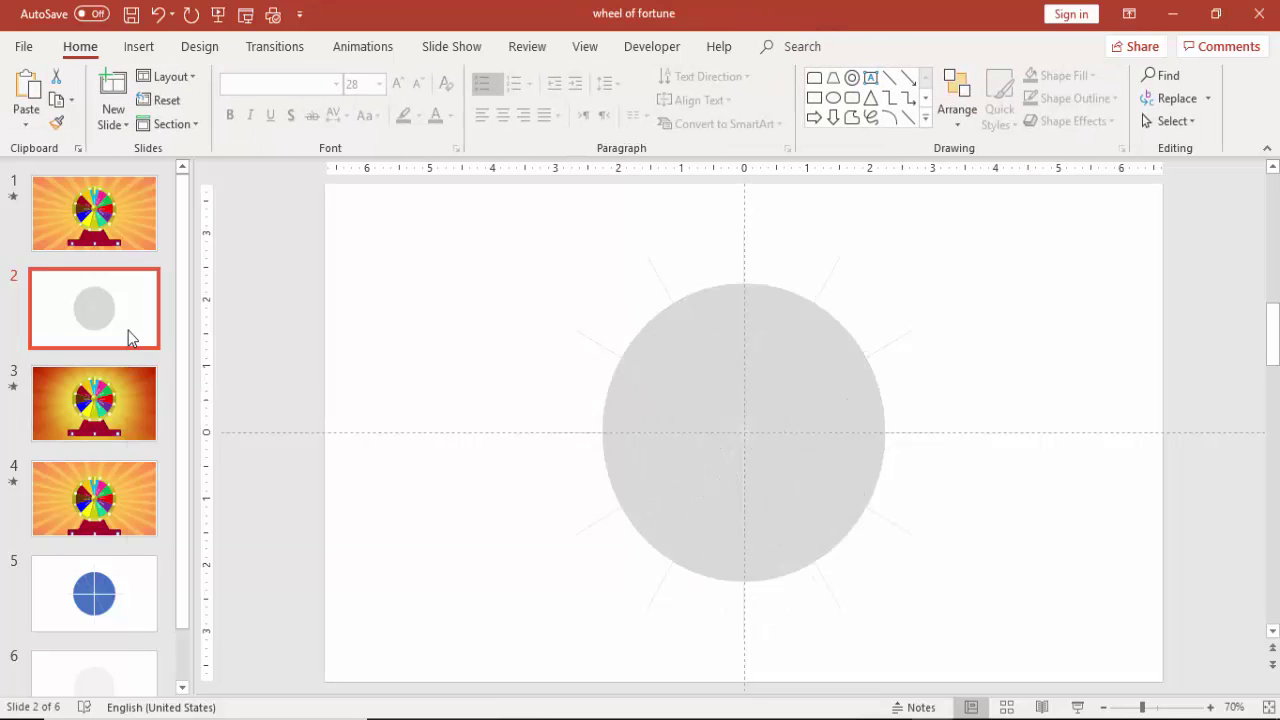
right_click(128, 330)
click(190, 444)
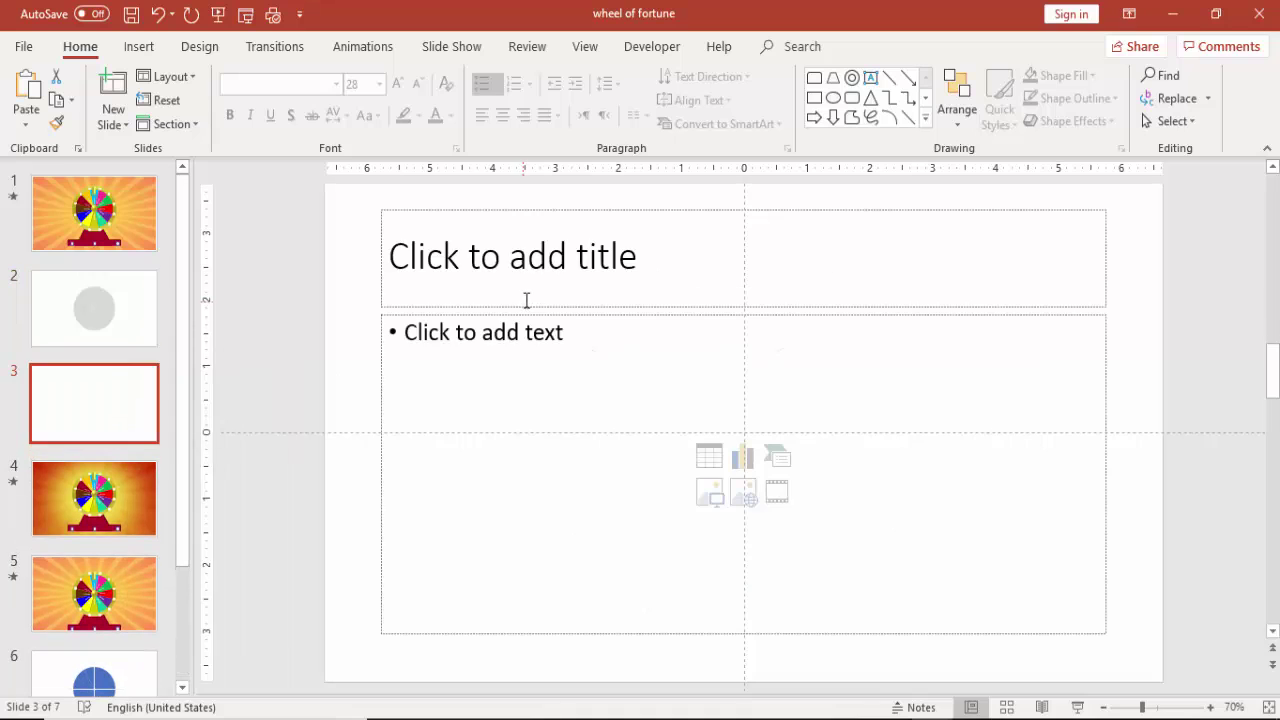
click(575, 203)
key(Delete)
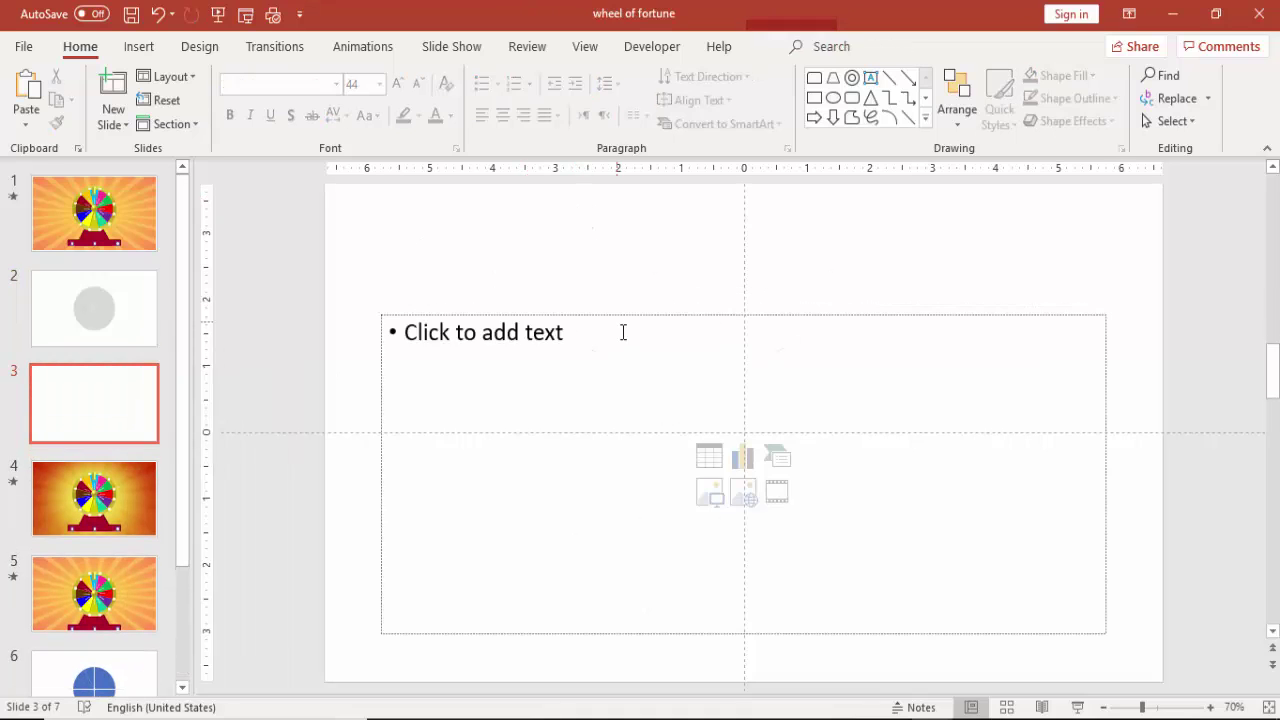
click(605, 312)
key(Delete)
Paste the grey wheel onto slide 3, group it, and centre it on the slide
right_click(605, 313)
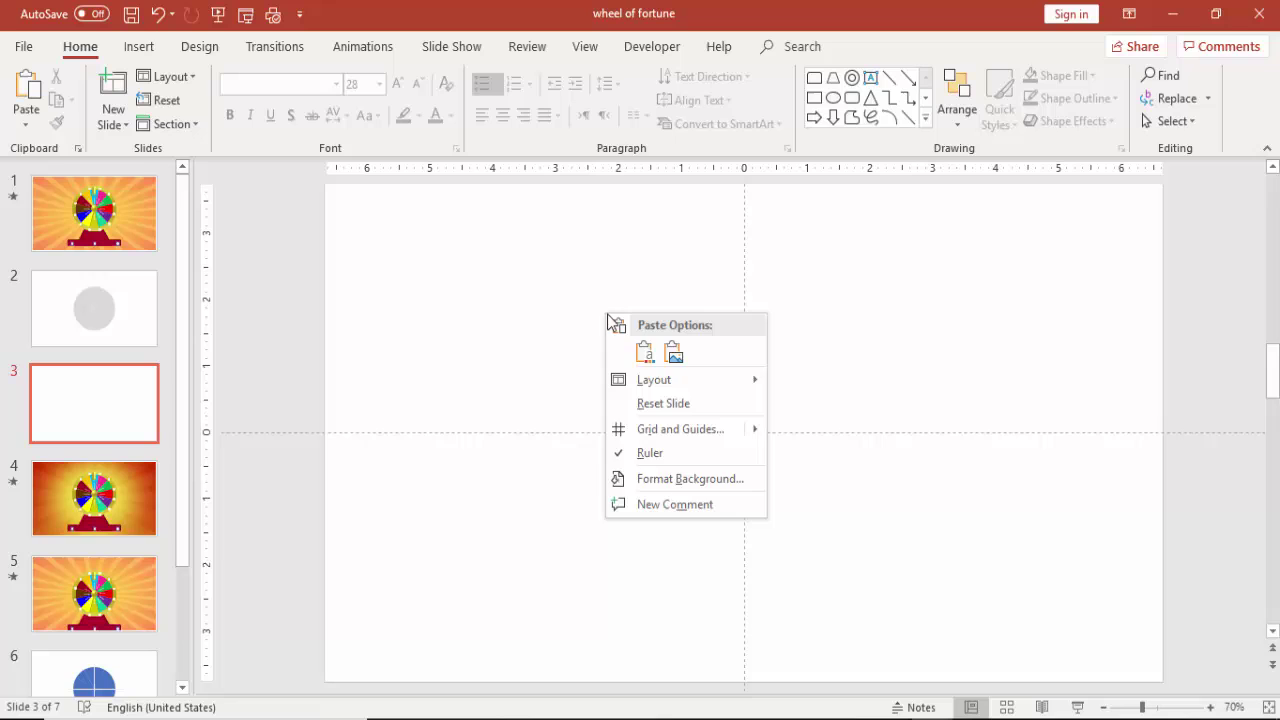
click(645, 352)
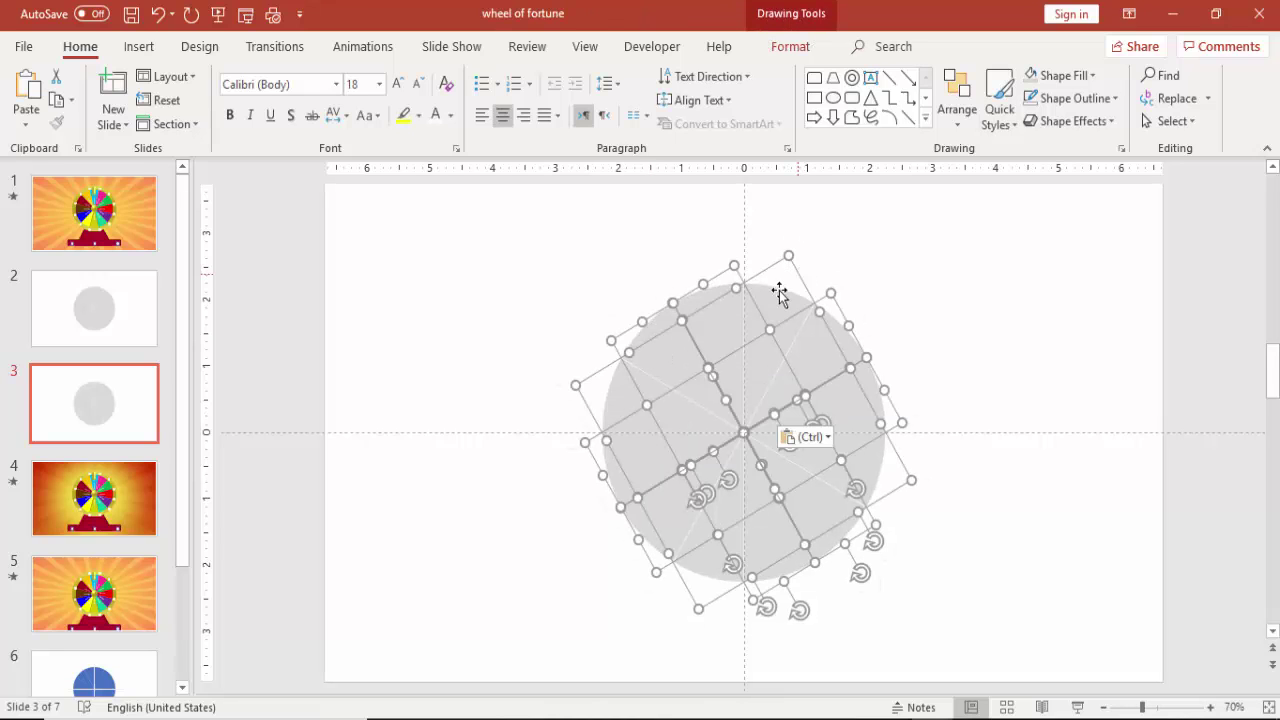
key(ctrl+g)
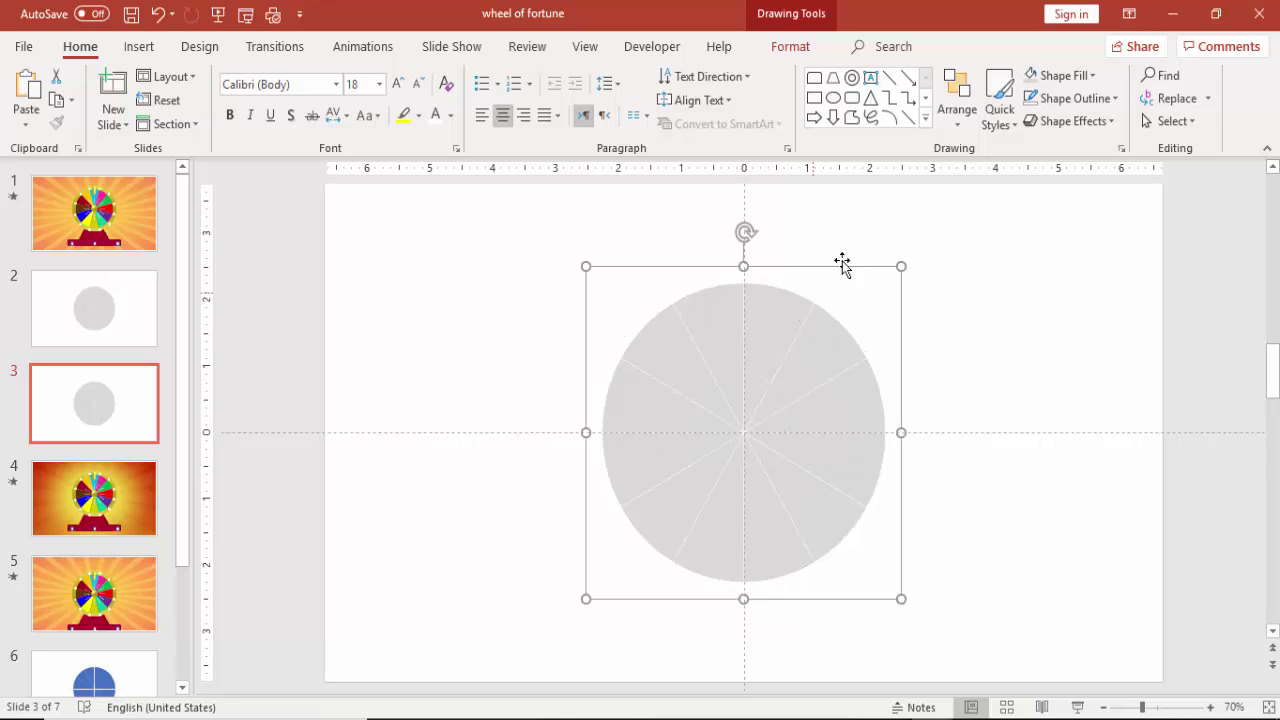
click(806, 50)
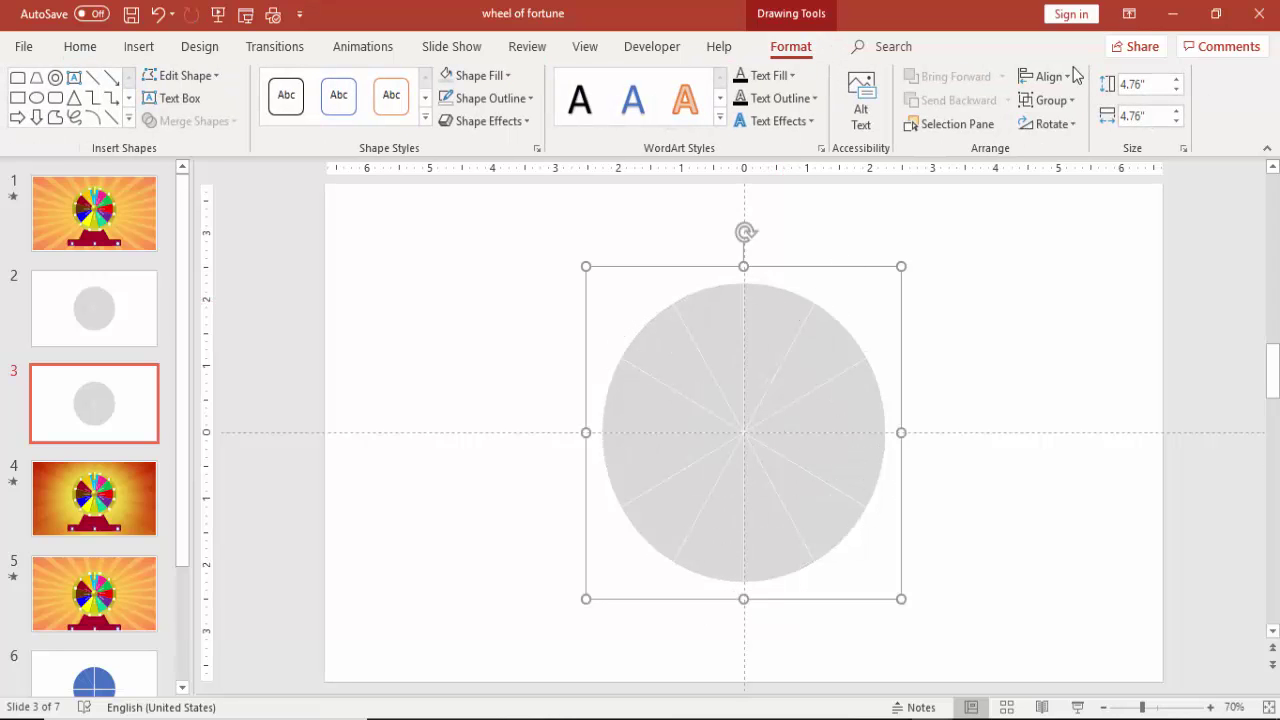
click(1055, 77)
click(1050, 78)
click(1097, 193)
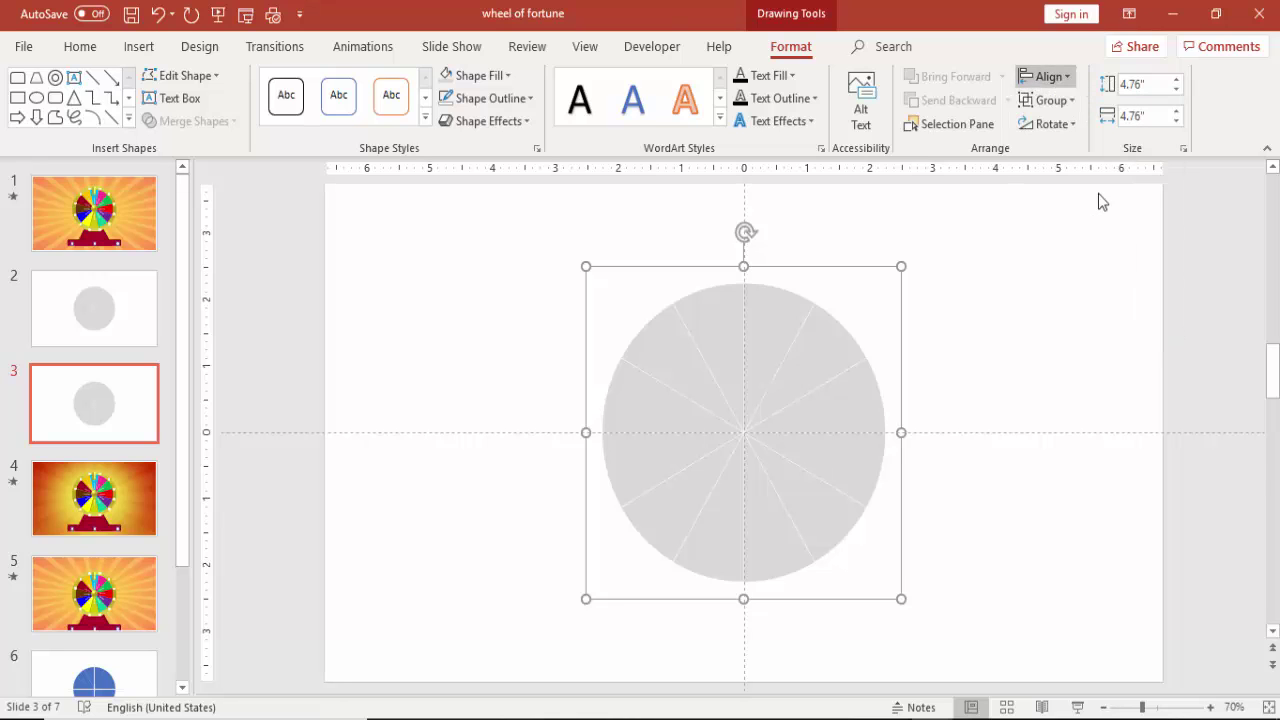
Ungroup the wheel into separate wedges and select the top-left wedge
click(1042, 337)
right_click(820, 340)
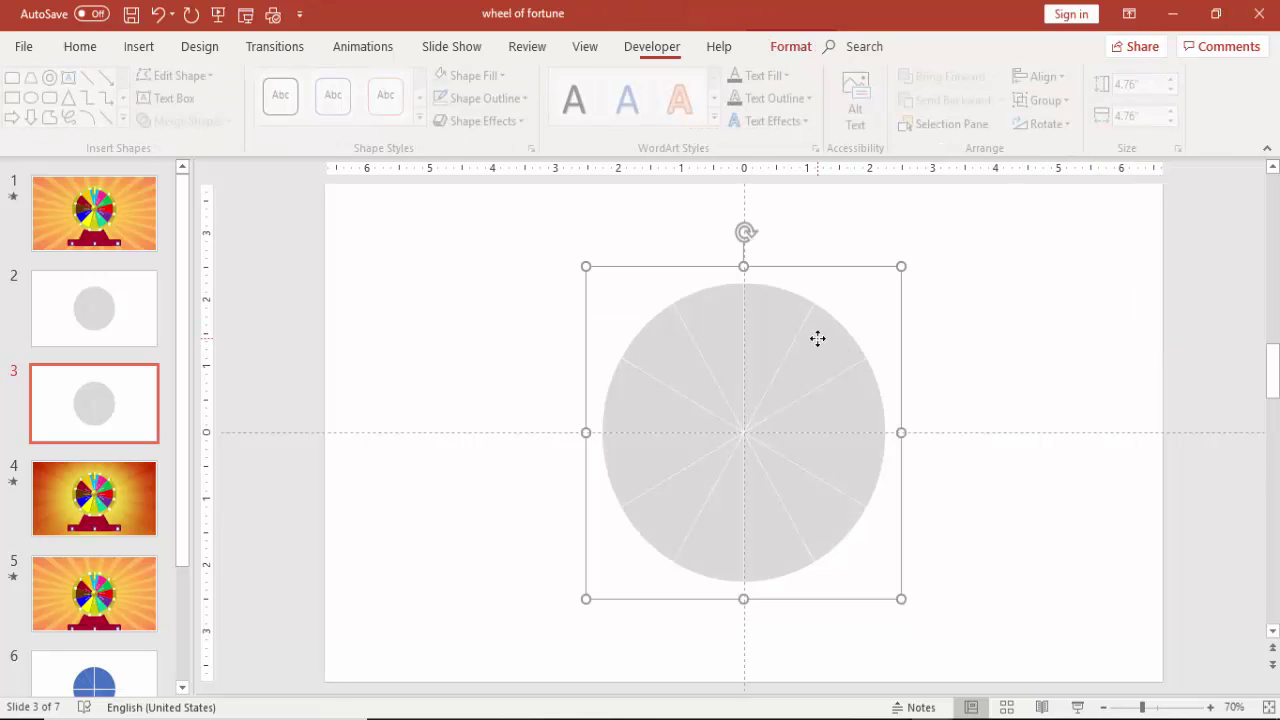
mouse_move(891, 456)
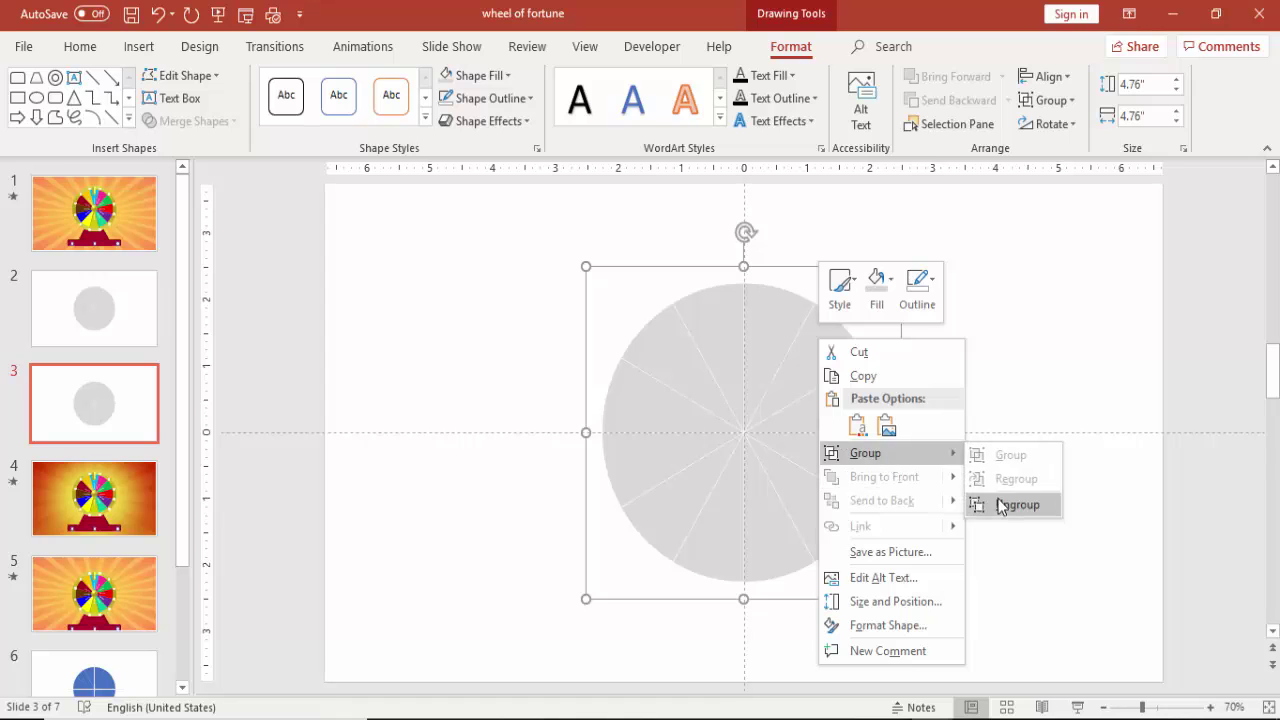
click(1000, 503)
click(1008, 358)
click(730, 310)
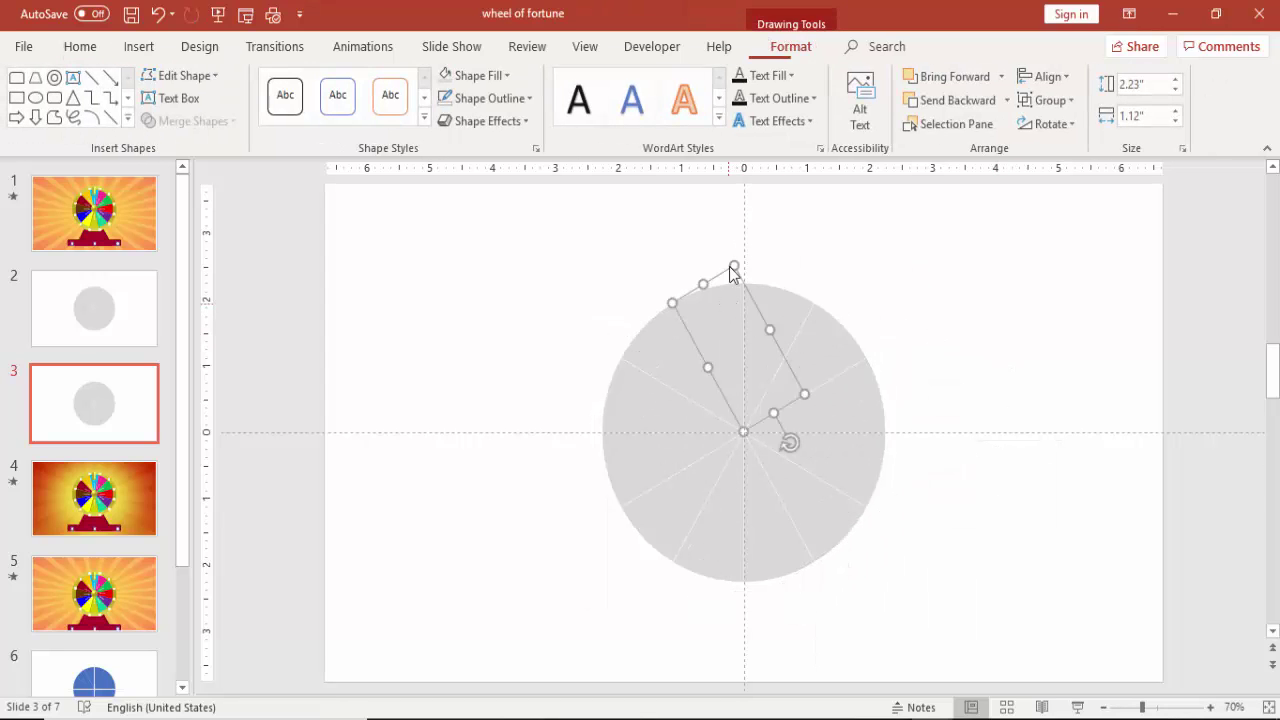
Fill four grey wedges olive, blue, gold and purple, working clockwise from the top-left
click(488, 76)
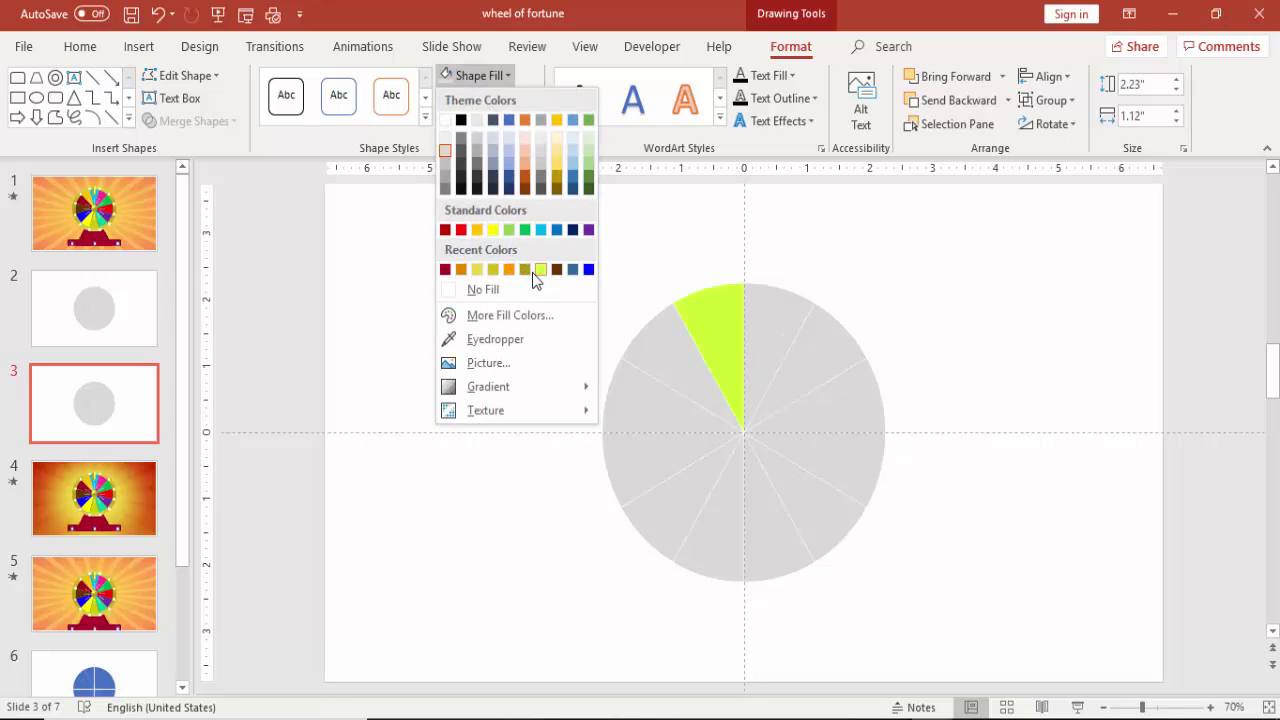
click(525, 270)
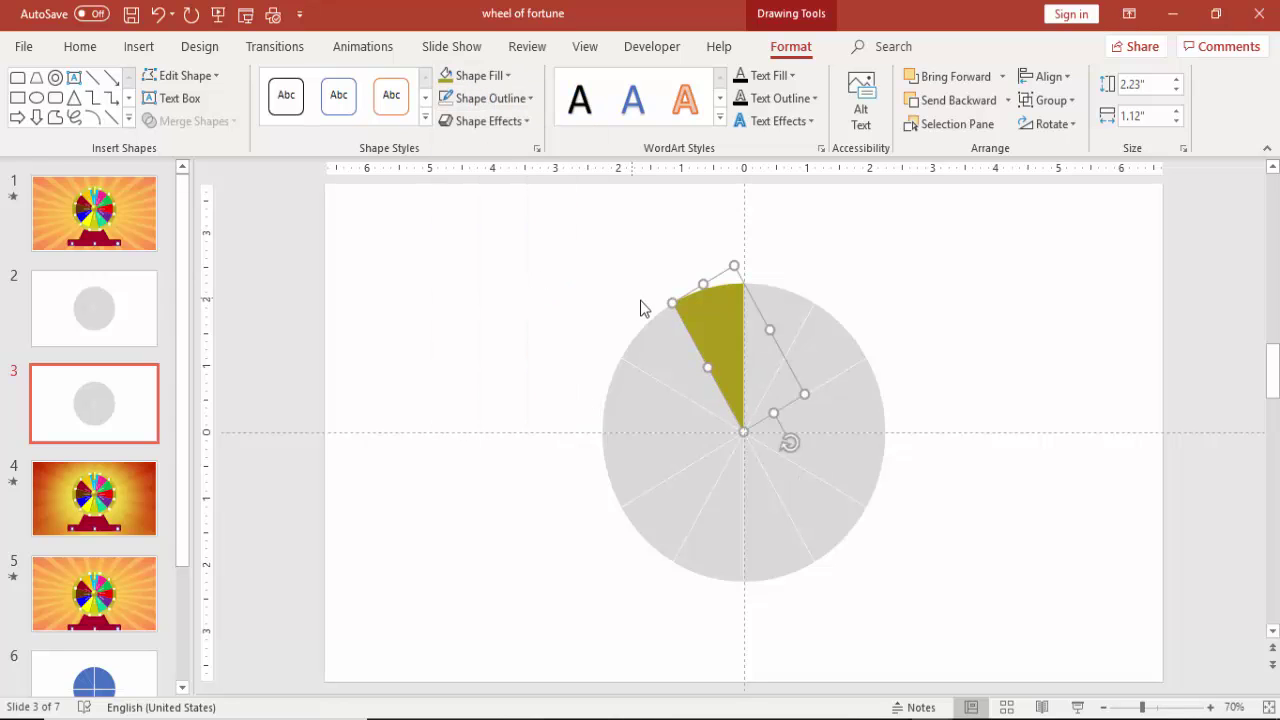
click(766, 297)
click(486, 76)
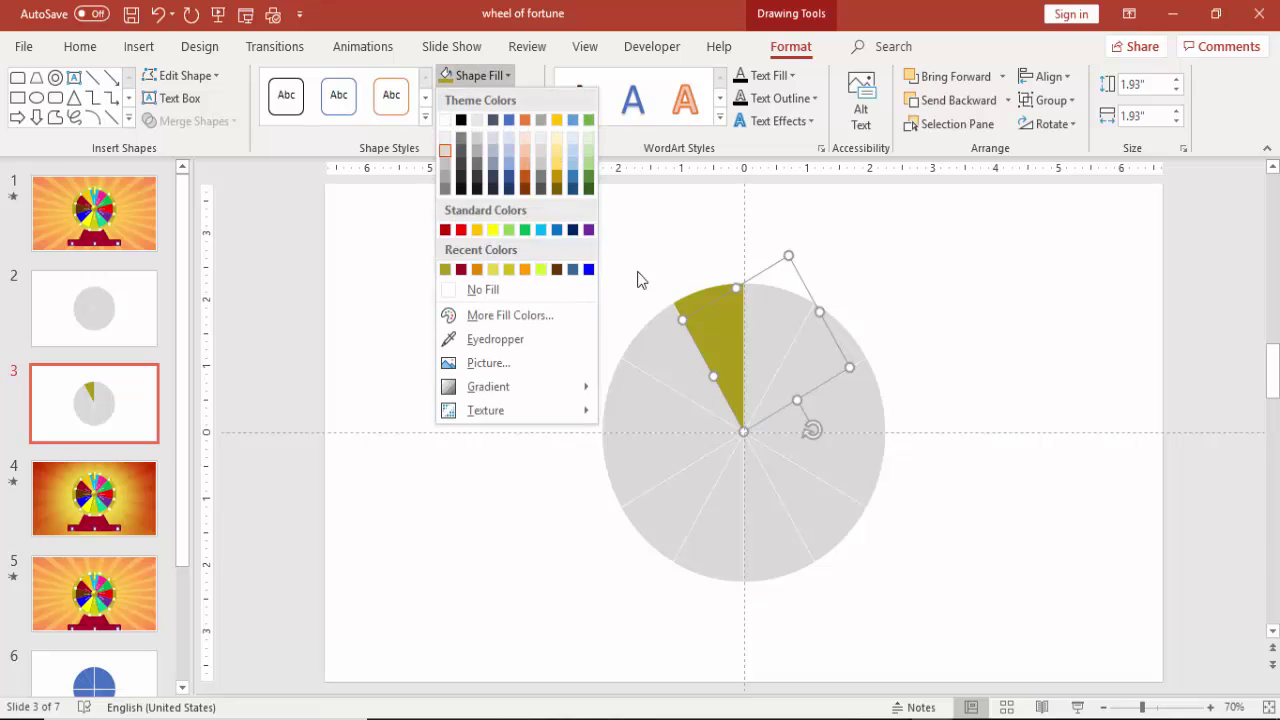
click(589, 270)
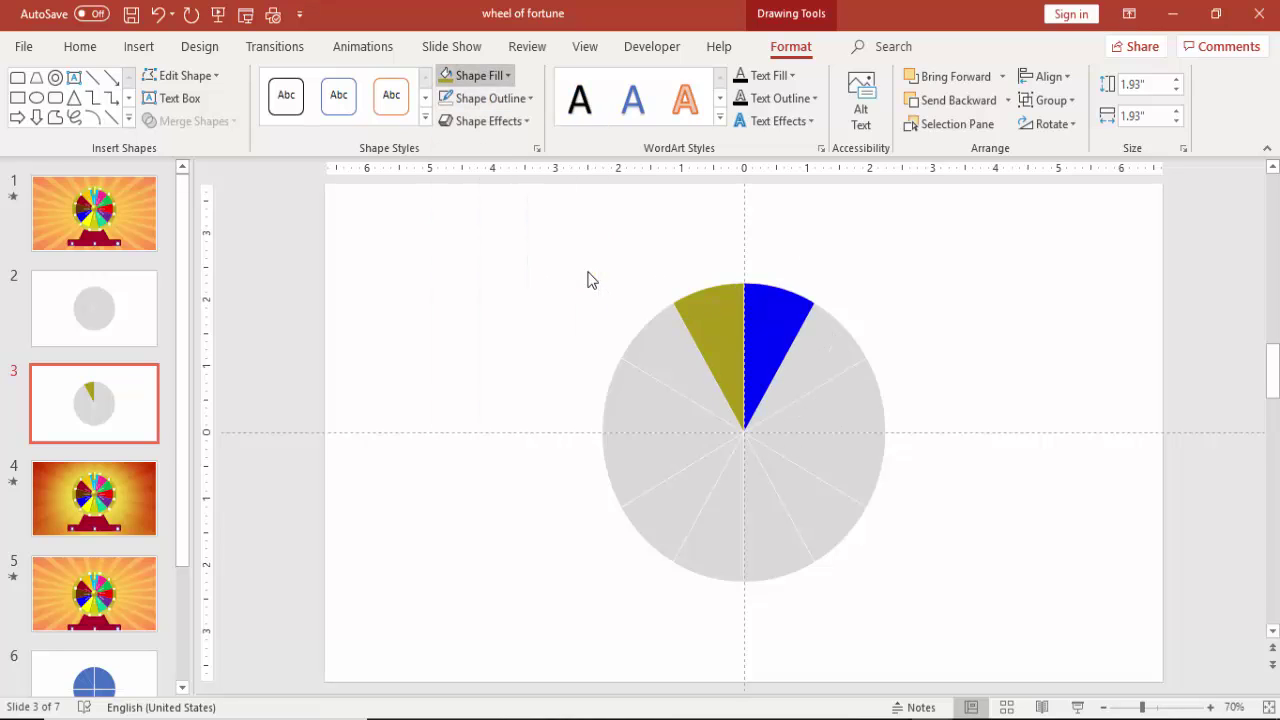
click(845, 350)
click(478, 76)
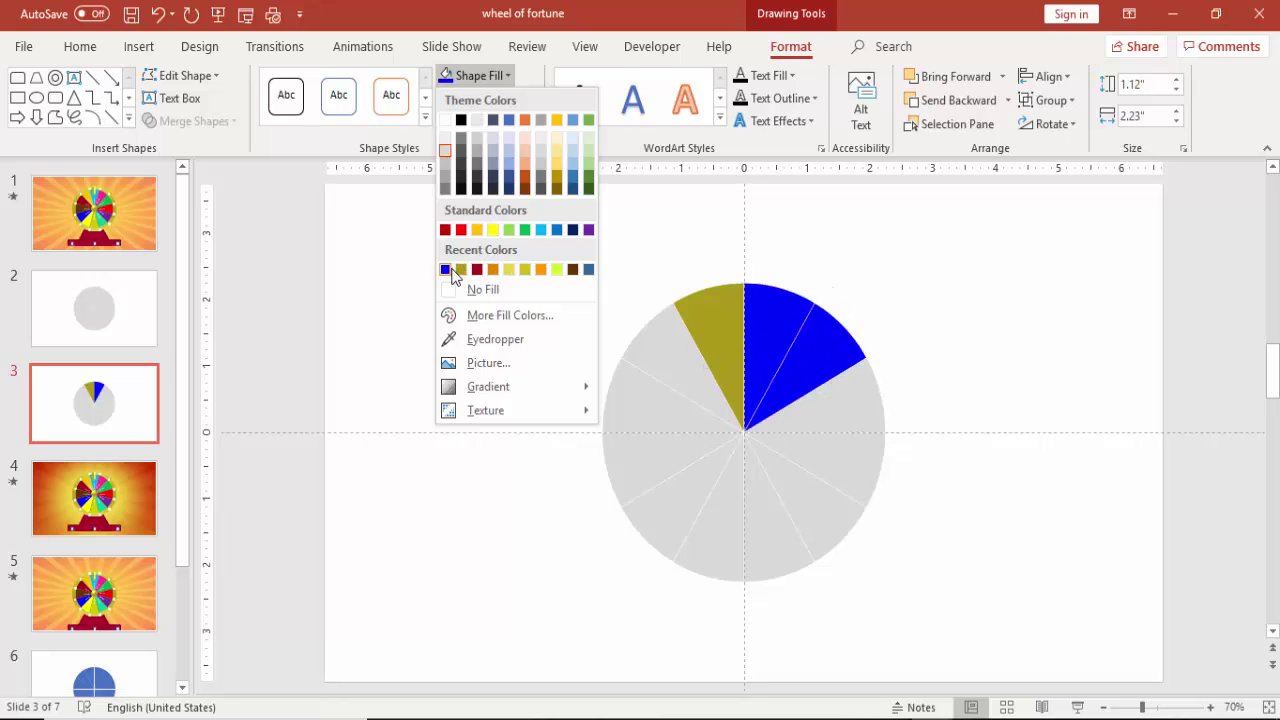
click(477, 229)
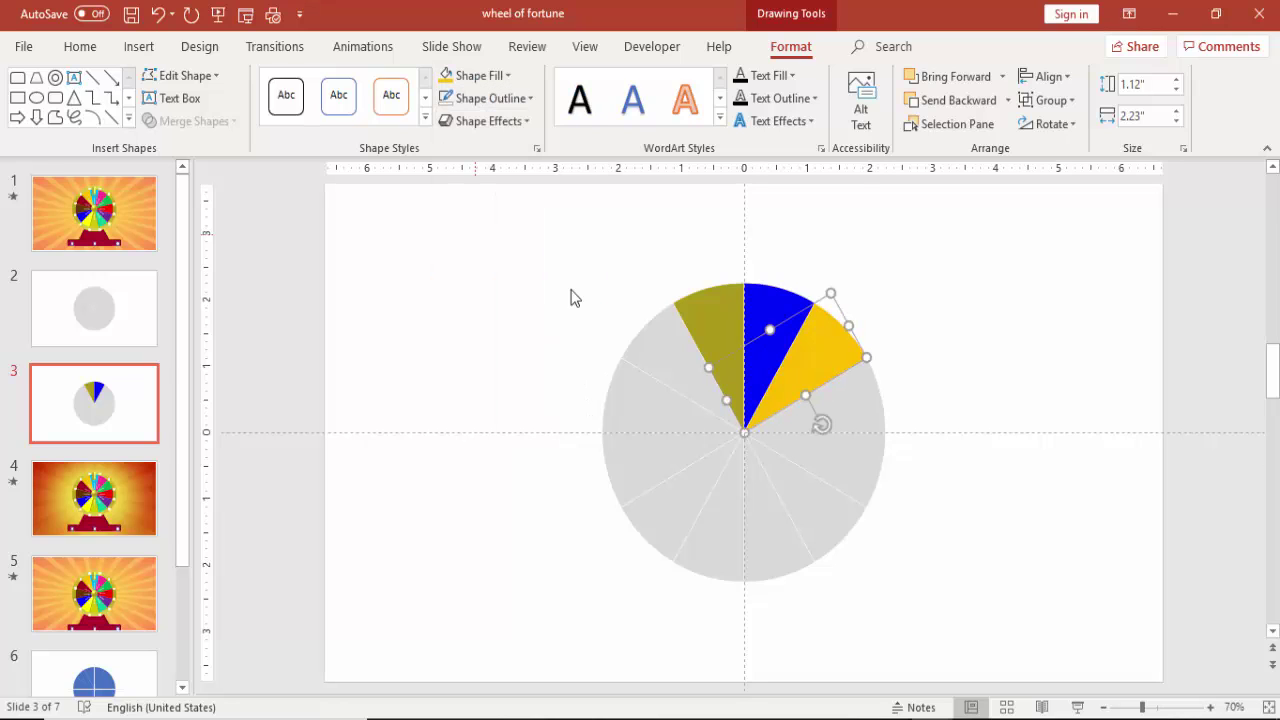
click(862, 393)
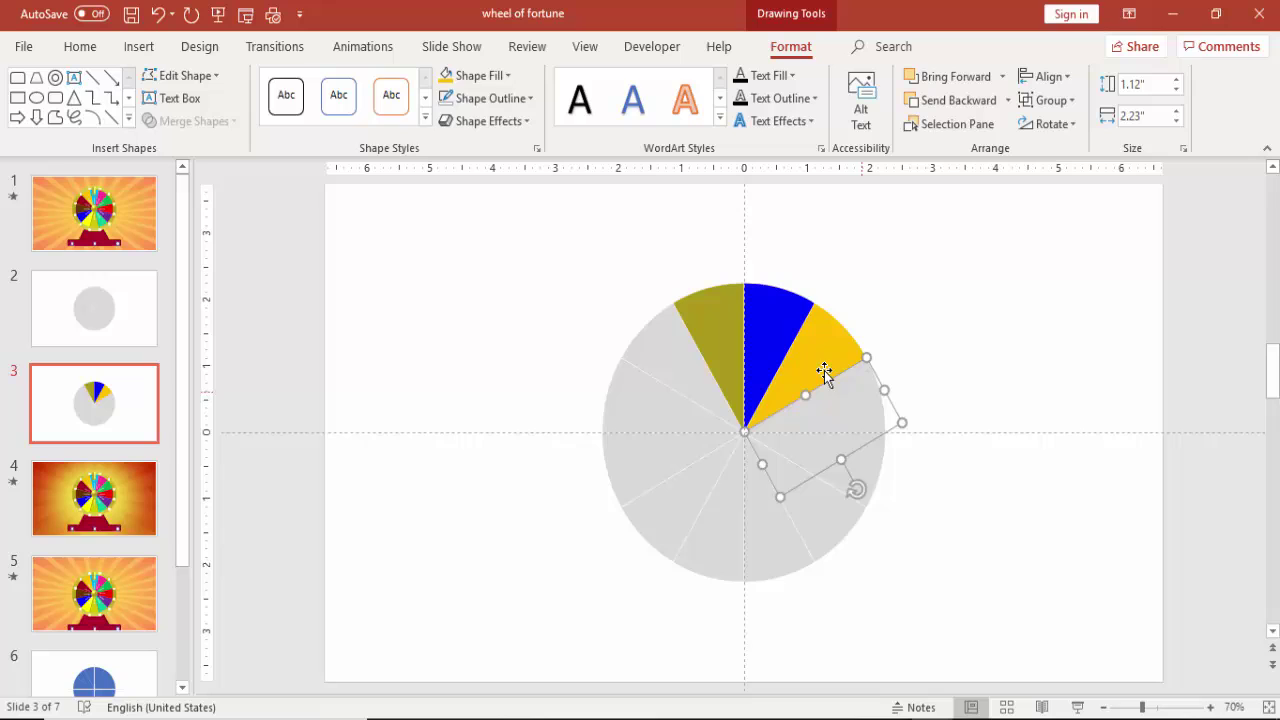
click(472, 76)
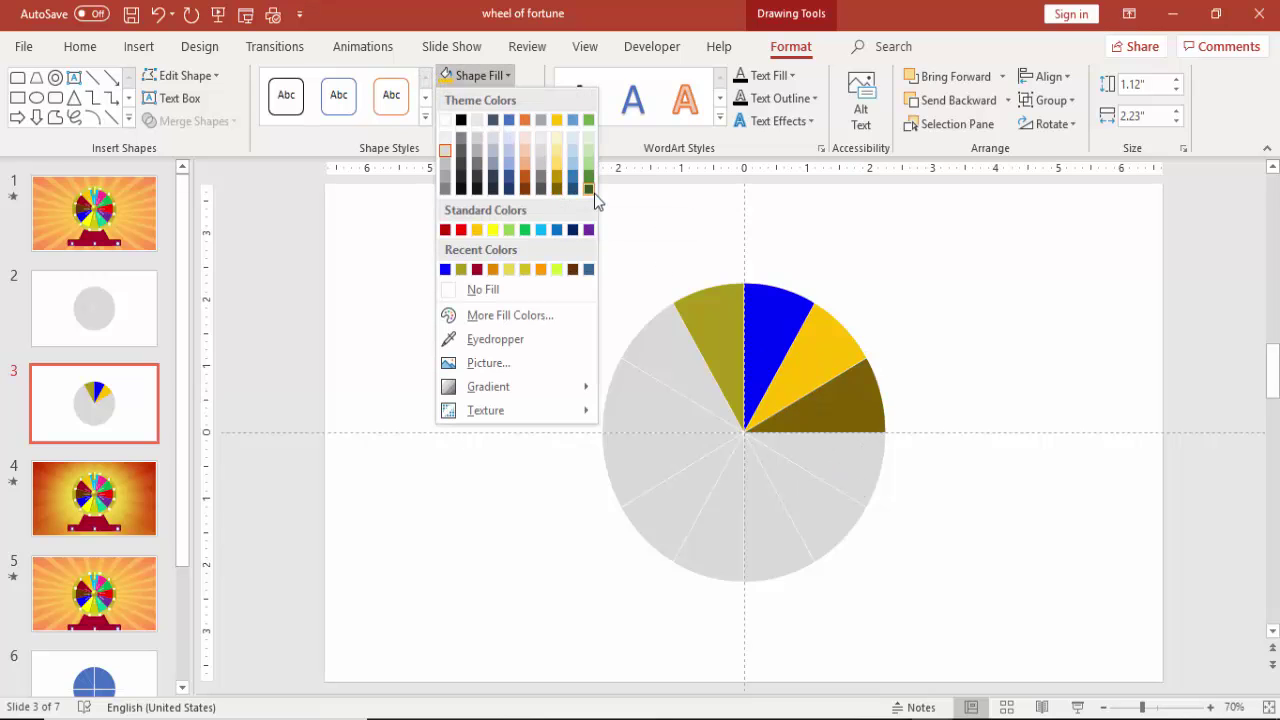
click(588, 230)
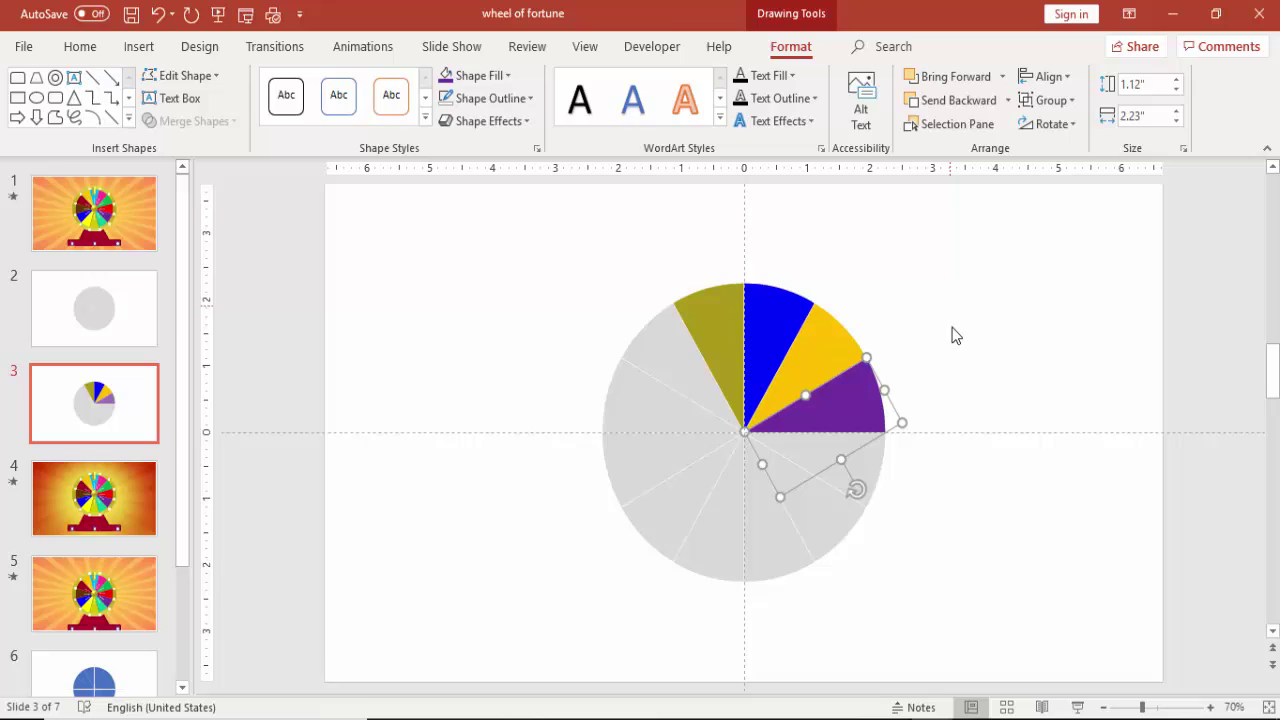
click(952, 336)
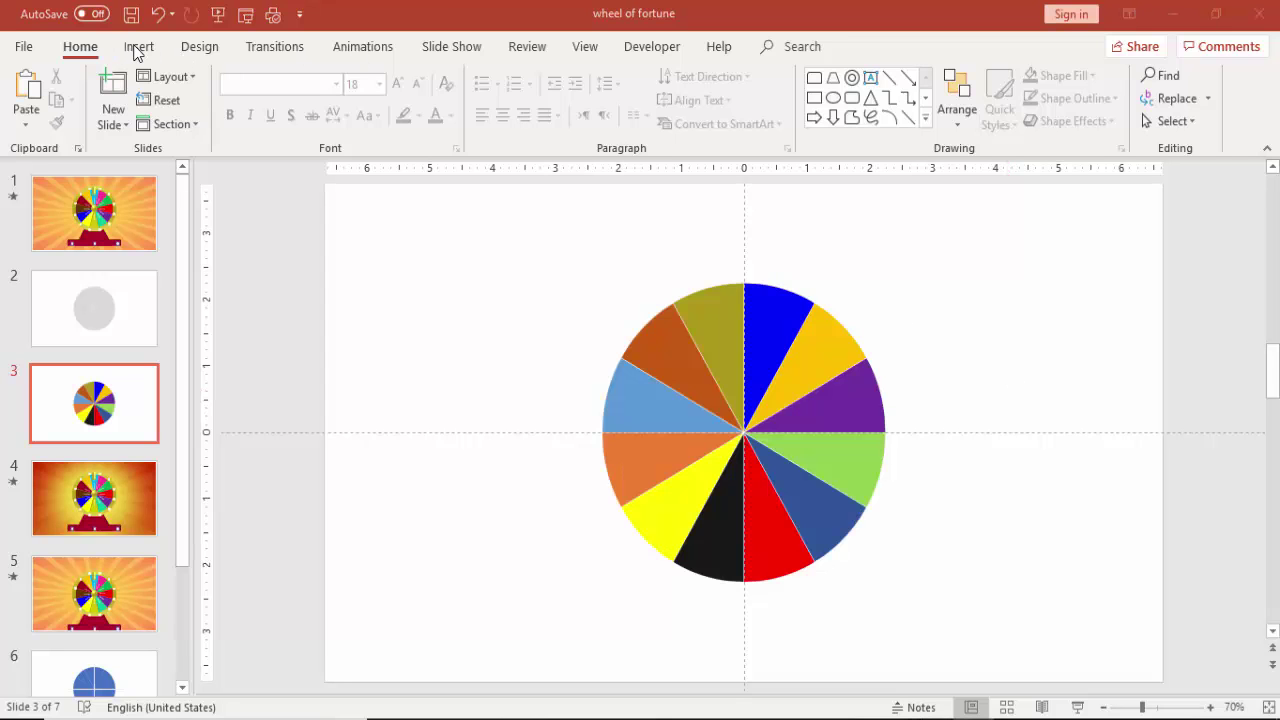
Insert a small oval on the wheel, about 0.68 inches across
click(138, 47)
click(299, 95)
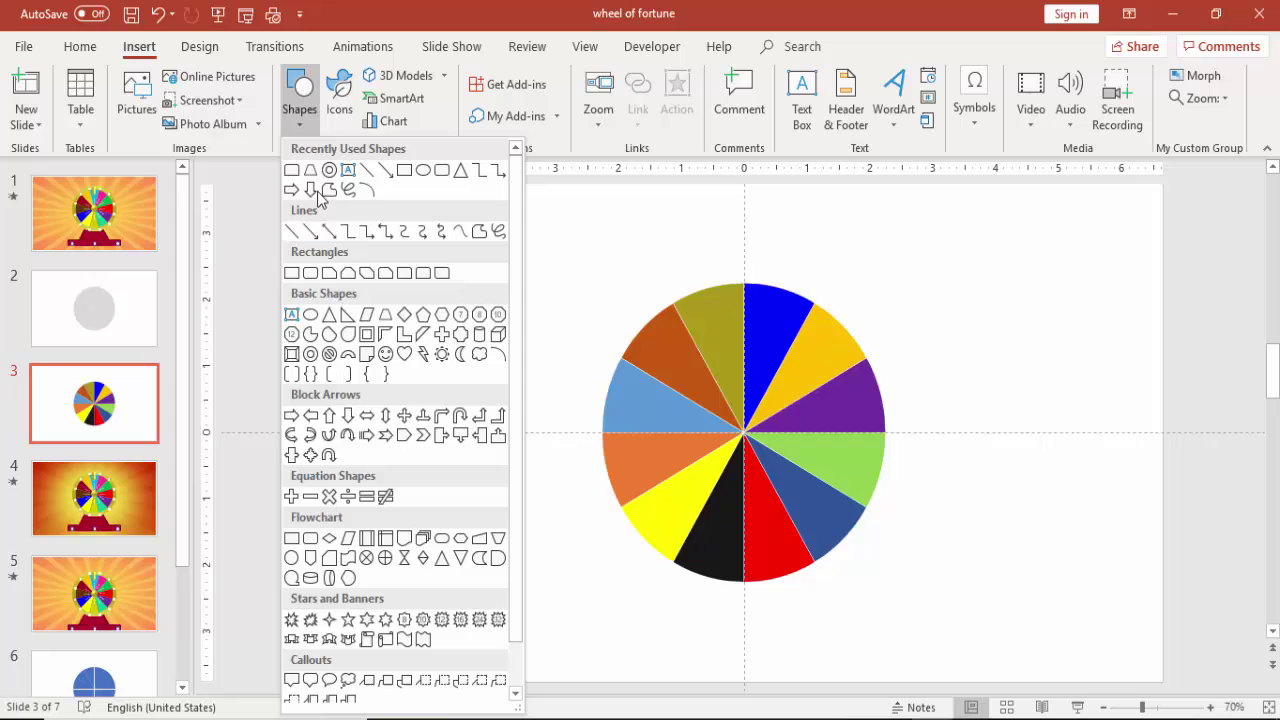
click(310, 314)
click(565, 385)
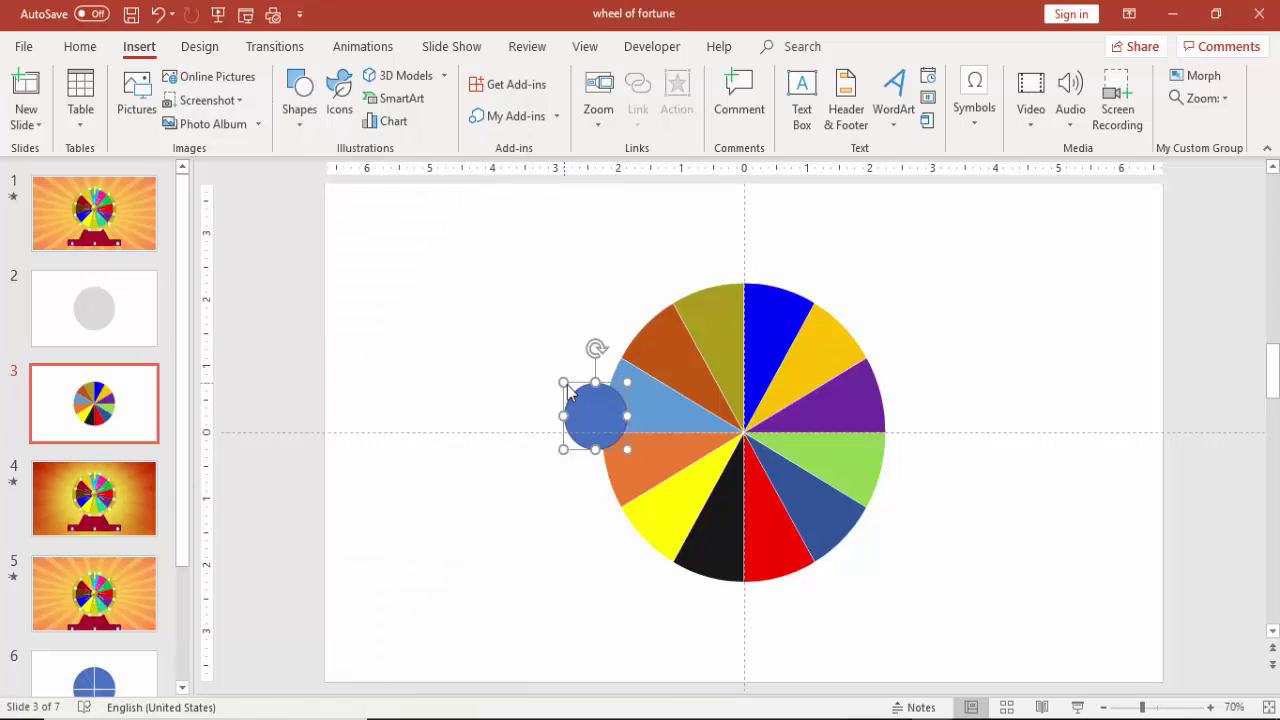
drag(562, 382, 583, 403)
Centre the small circle horizontally and vertically, then bring up its Format Shape settings
click(1046, 77)
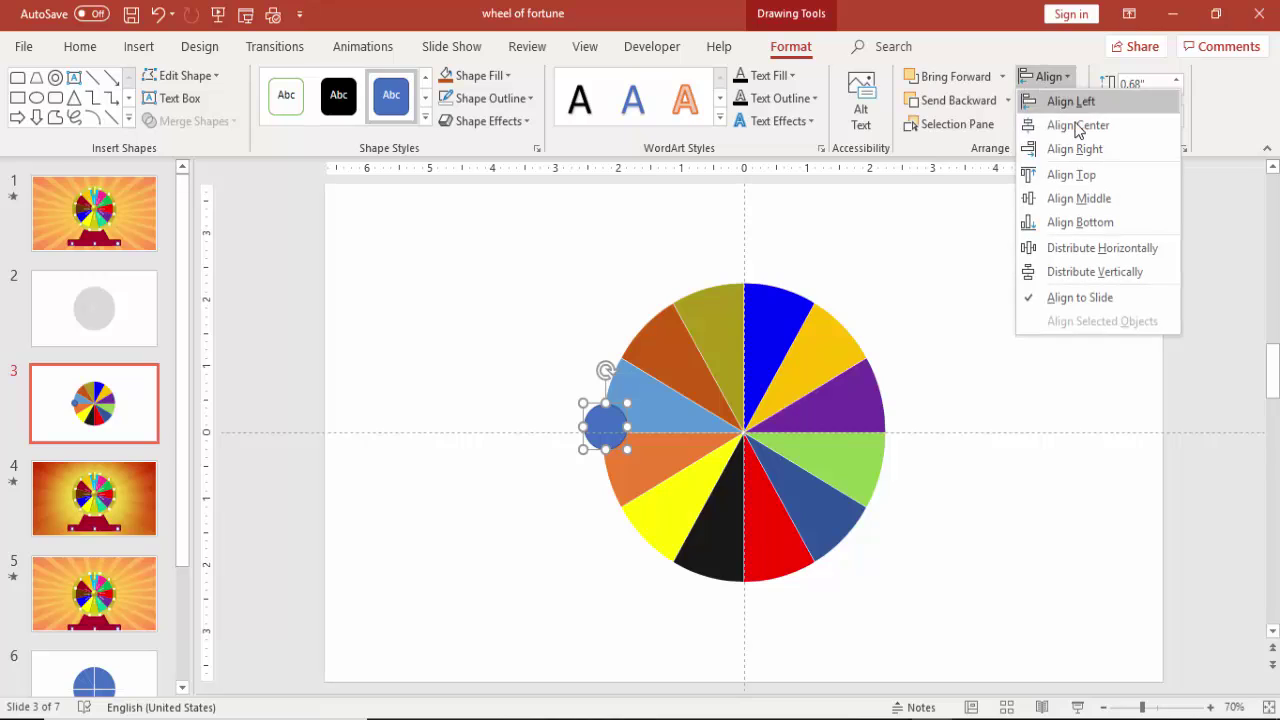
click(1090, 125)
click(1042, 78)
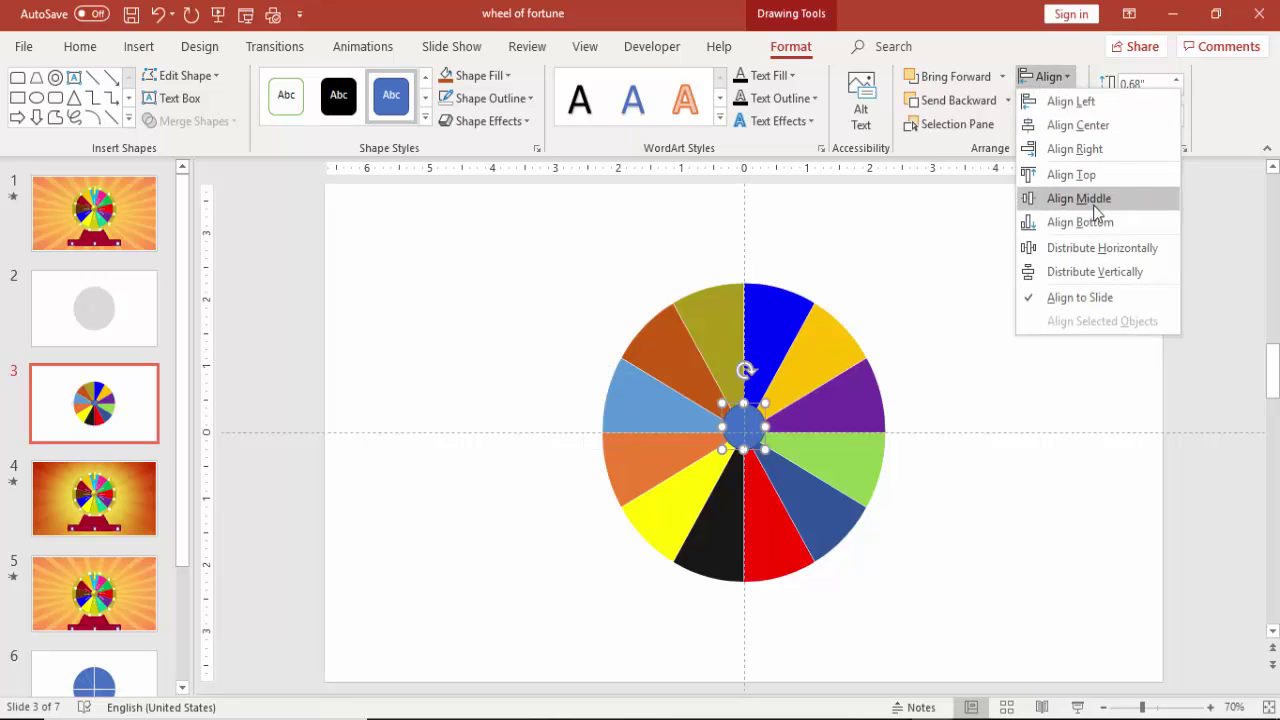
click(1094, 204)
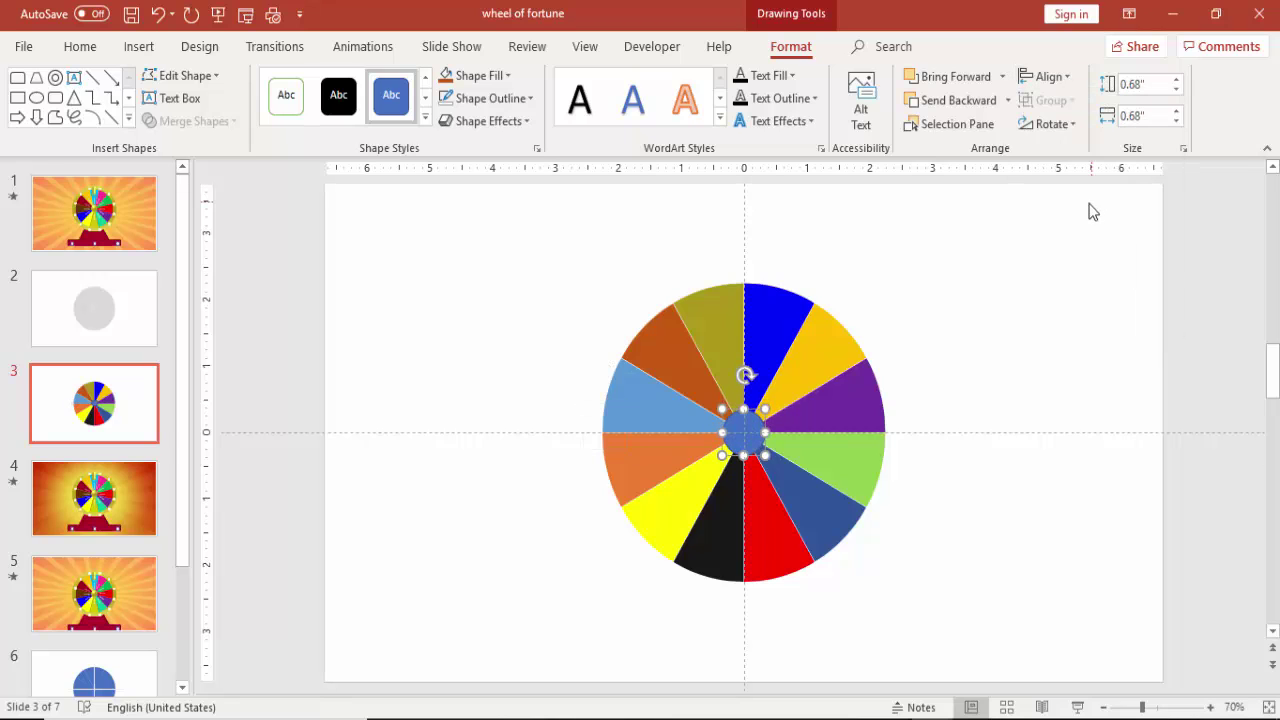
right_click(760, 430)
click(842, 681)
Give the hub circle a radial gradient fill
click(1090, 365)
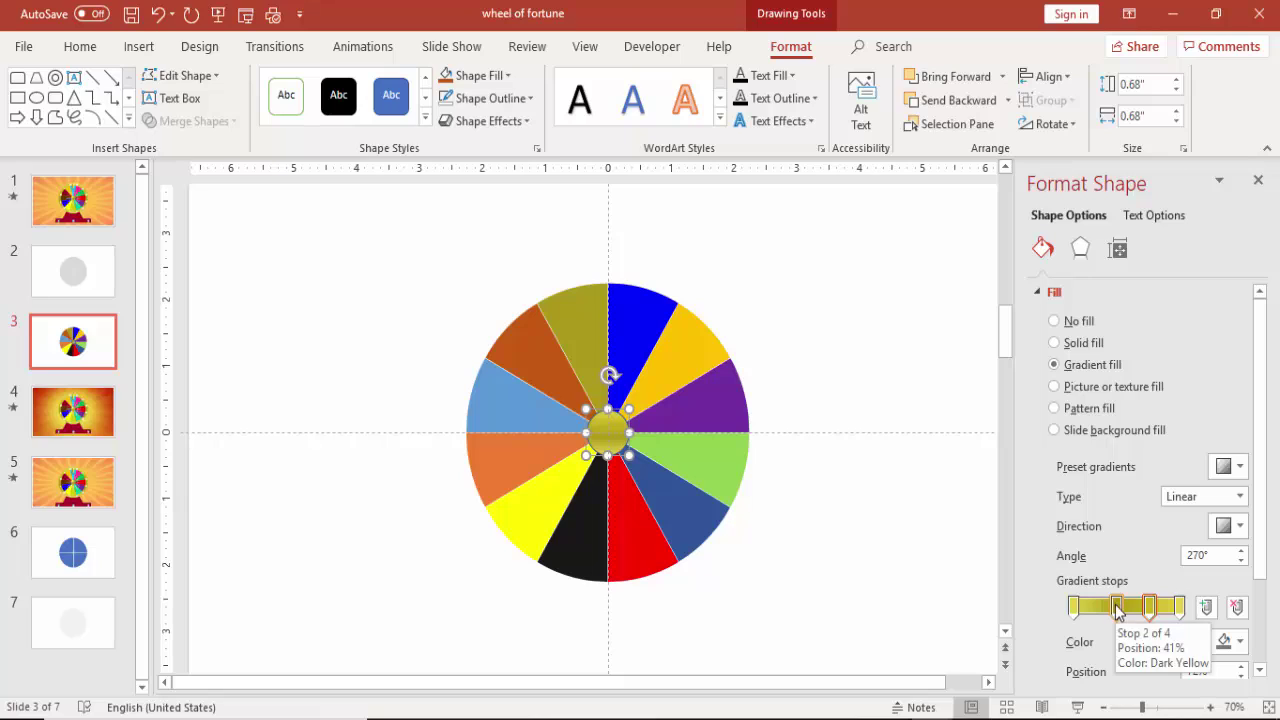
click(1238, 496)
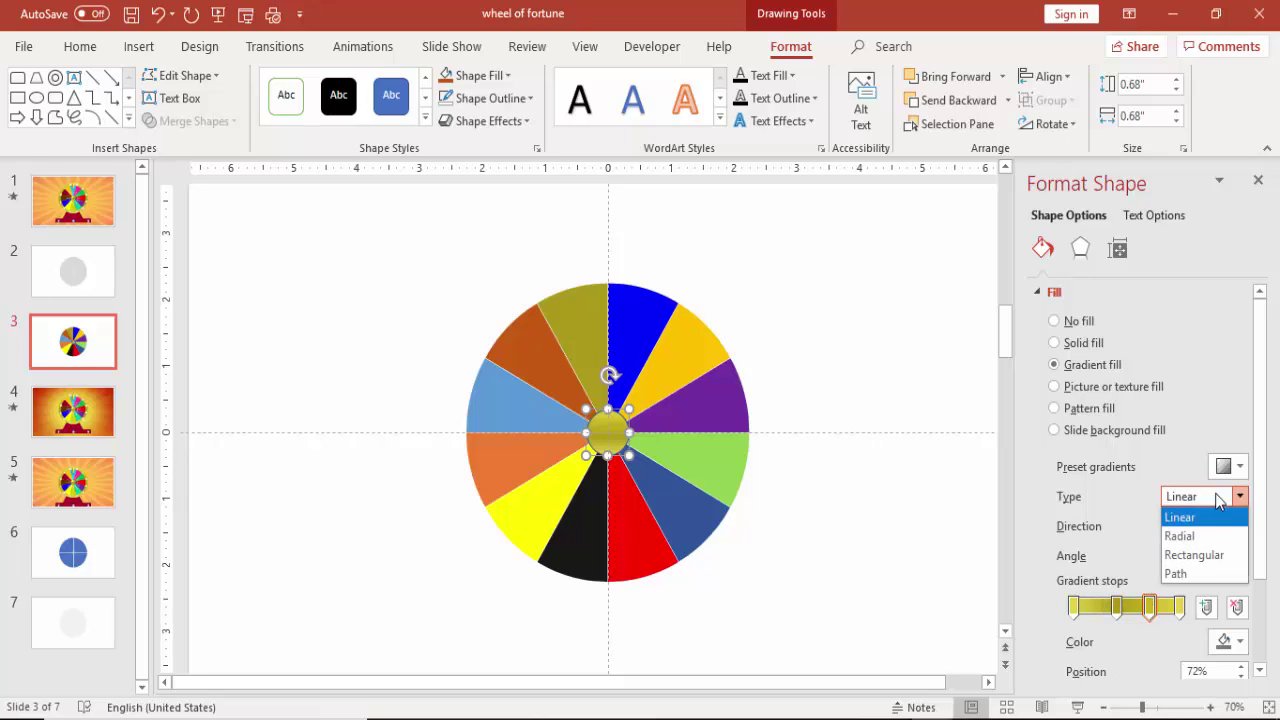
click(1225, 517)
click(1230, 527)
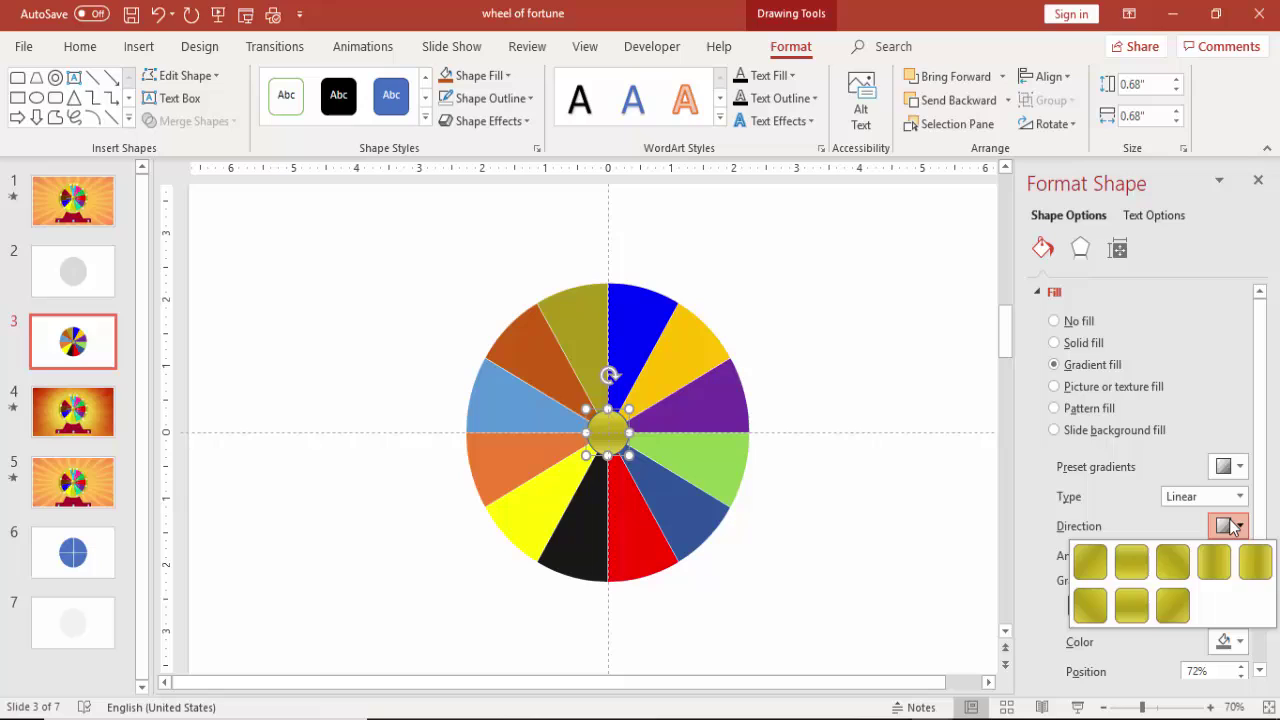
click(1230, 527)
click(1238, 496)
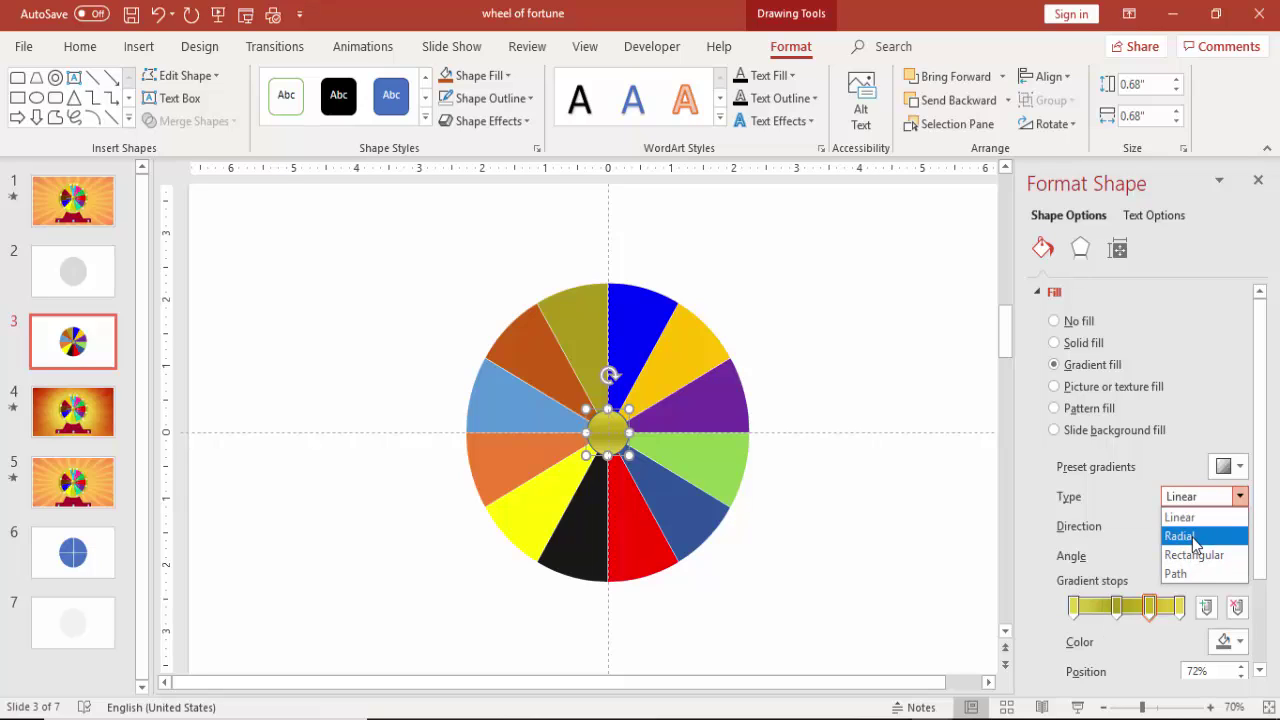
click(1196, 537)
click(1228, 530)
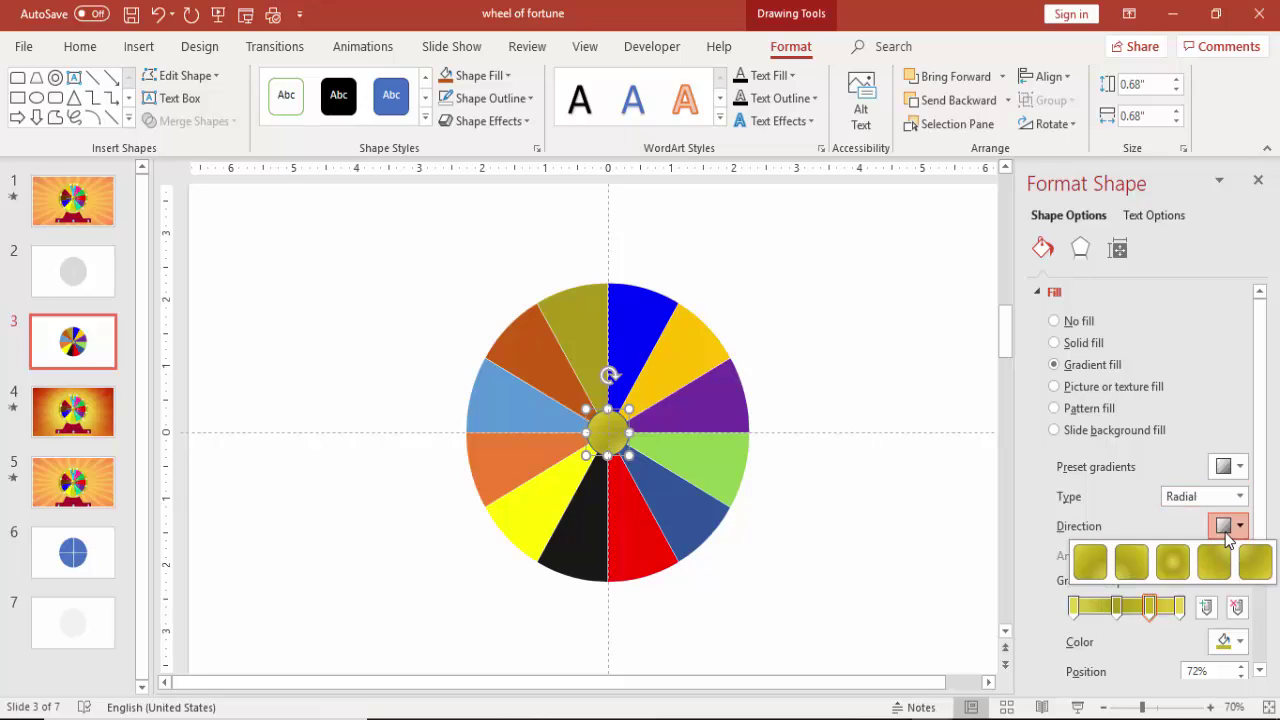
click(1229, 539)
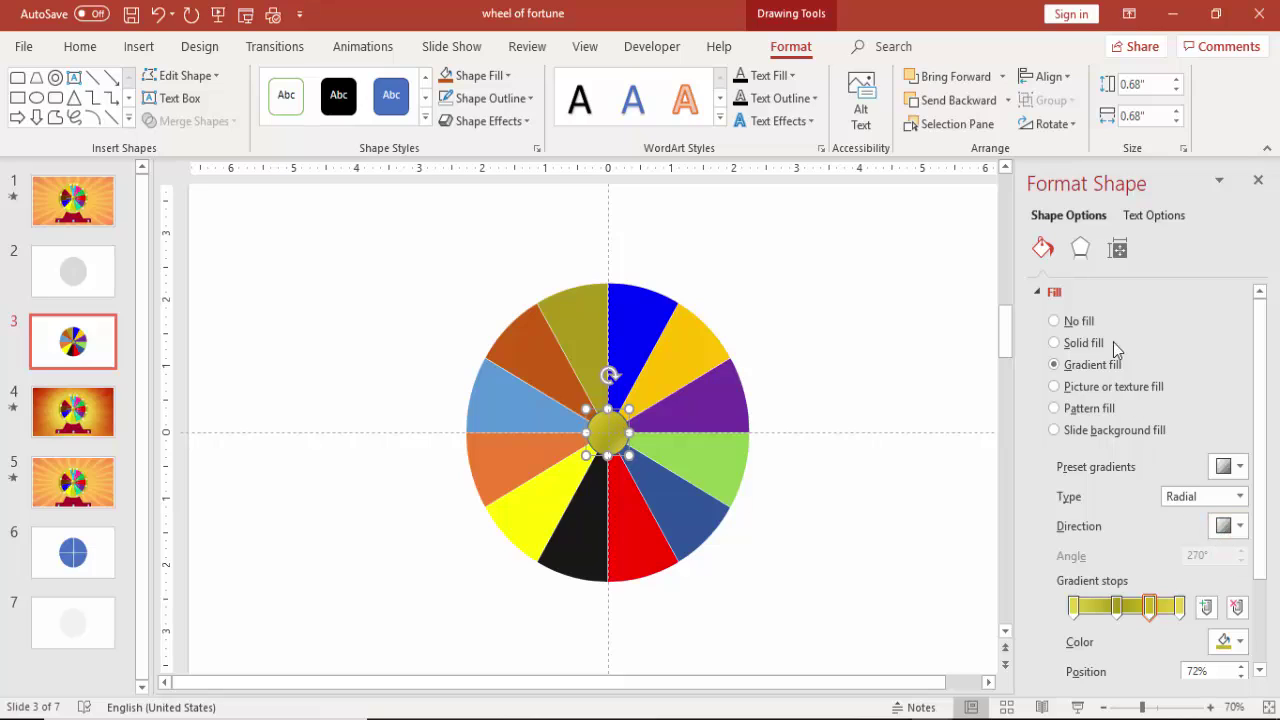
Apply a widened Angle top bevel to the hub and remove its outline
scroll(1260, 443, down, 3)
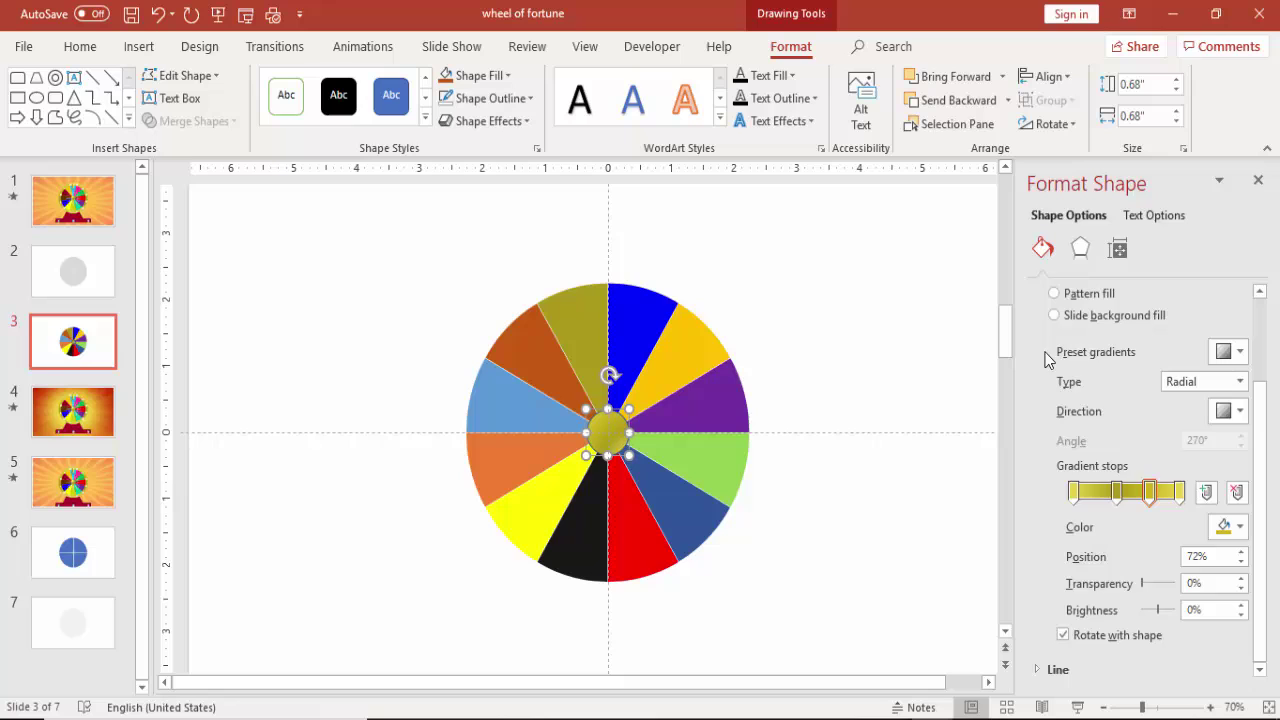
click(1080, 248)
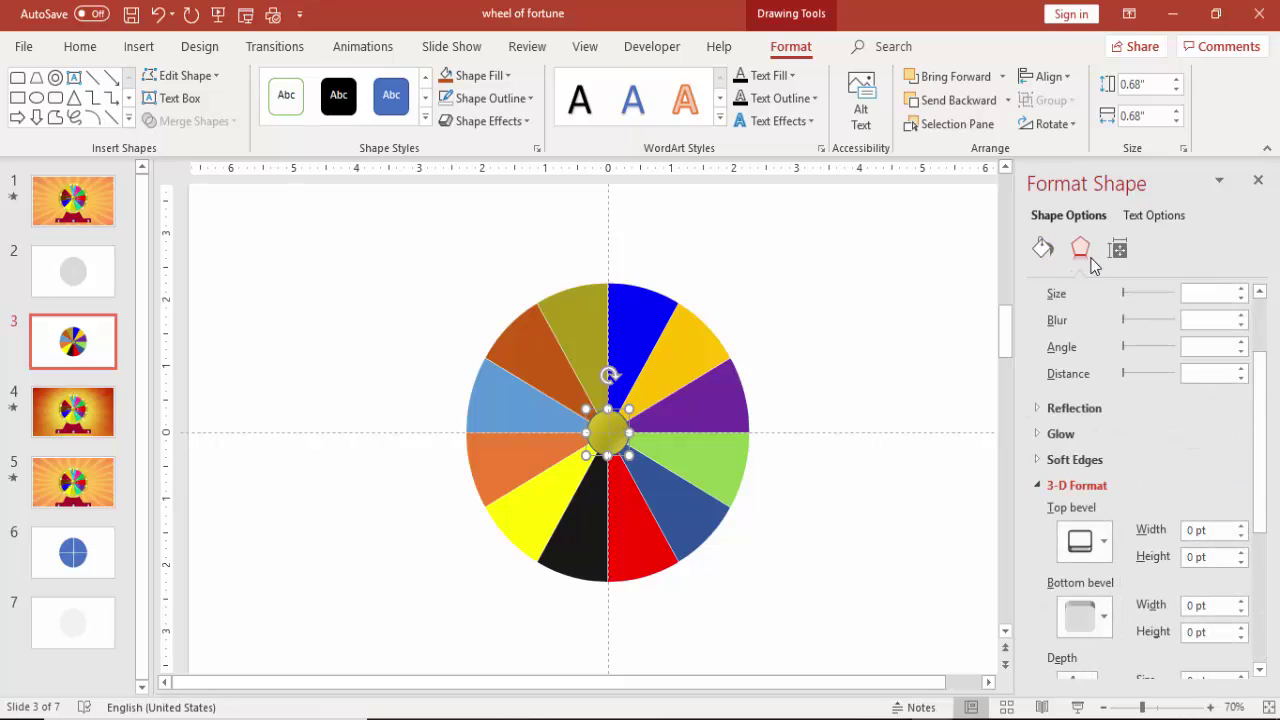
click(1097, 541)
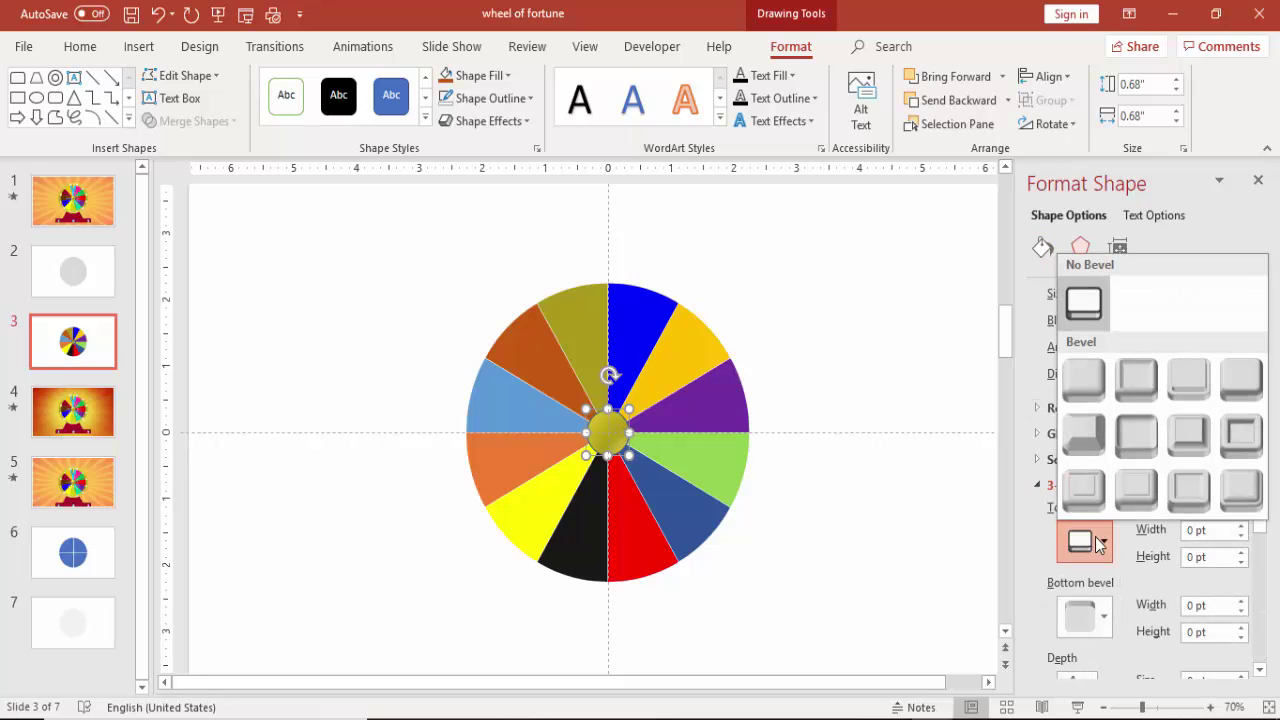
click(1092, 432)
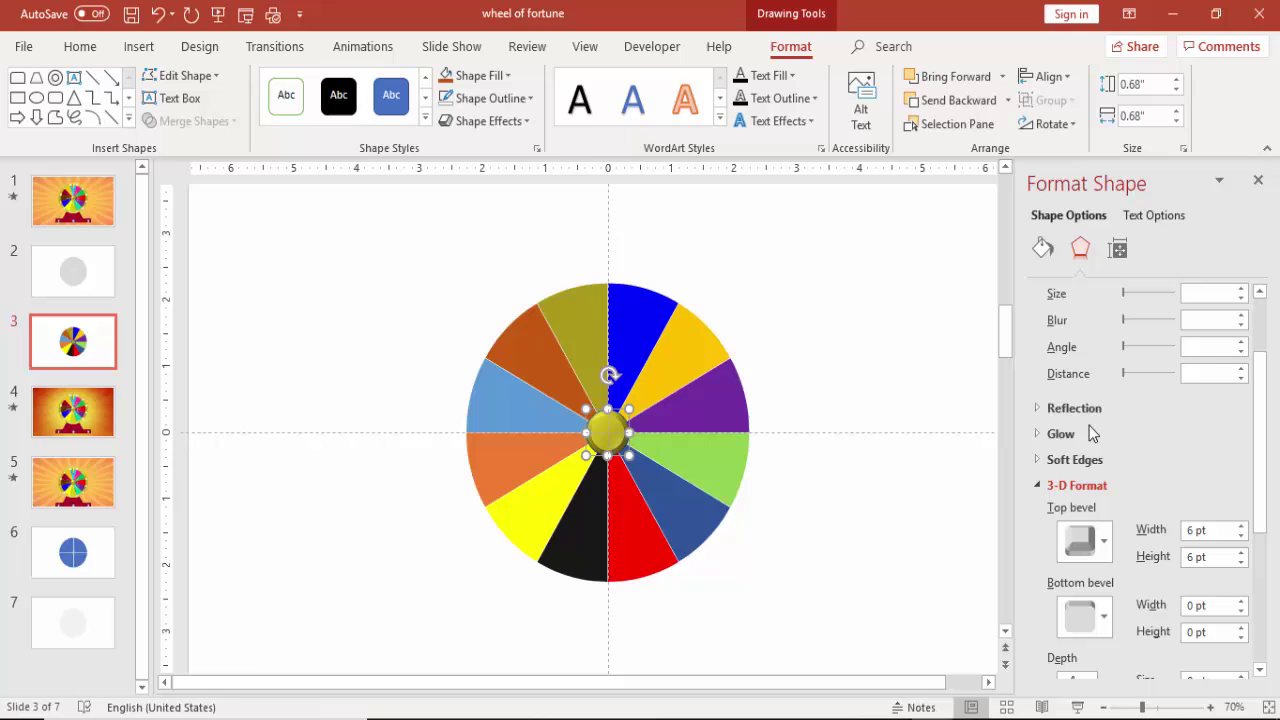
click(1241, 530)
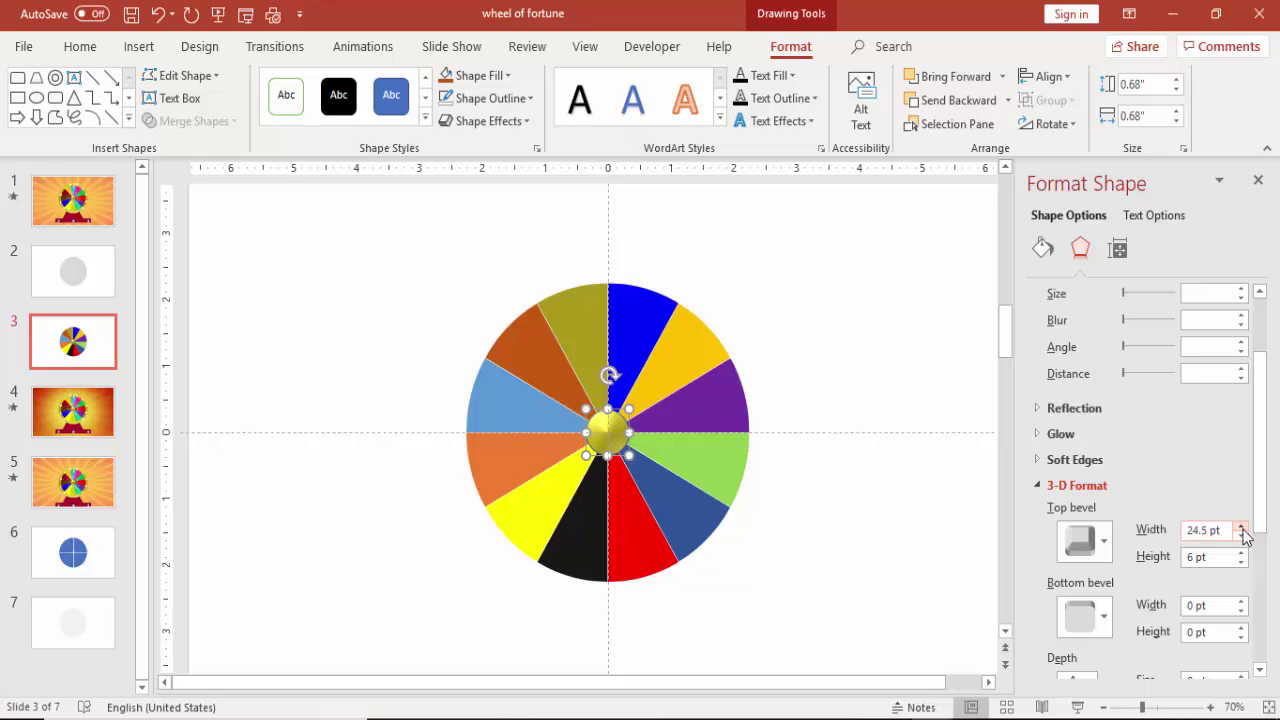
click(488, 98)
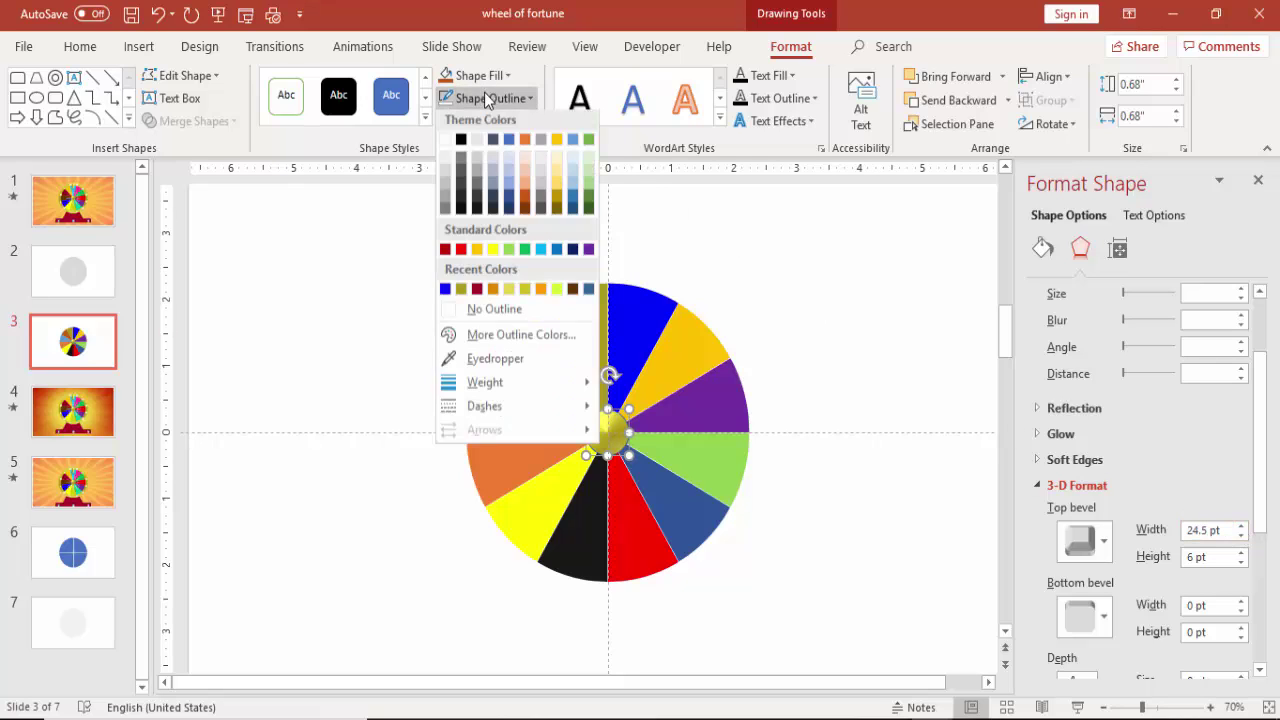
click(510, 314)
click(768, 333)
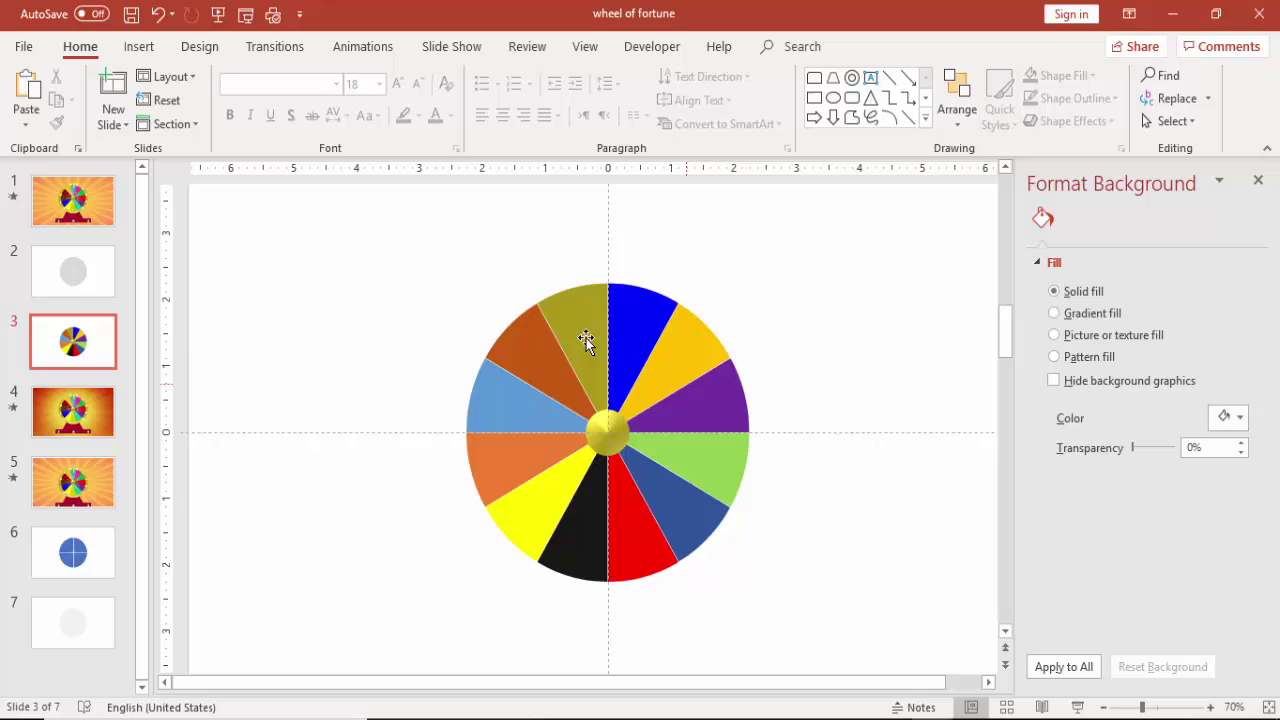
Add an 'EMP NAME' text box beside the wheel and make its text run vertically
click(145, 48)
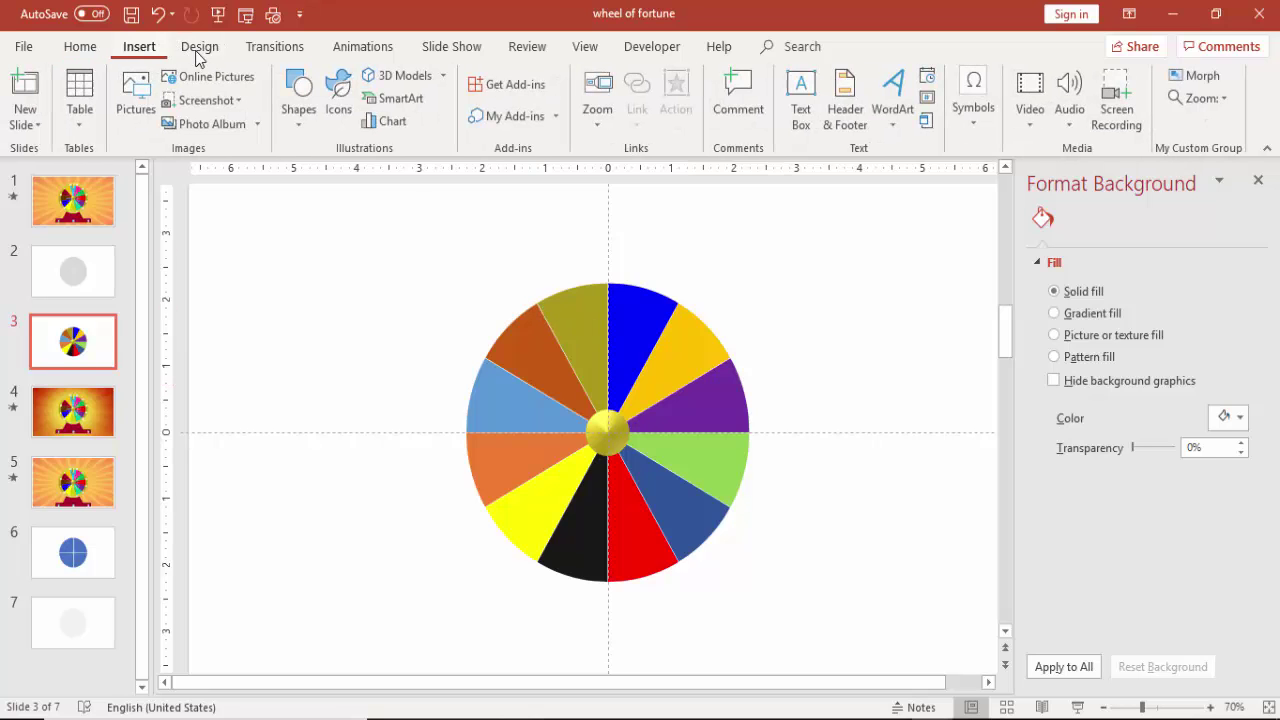
click(801, 100)
drag(766, 240, 826, 371)
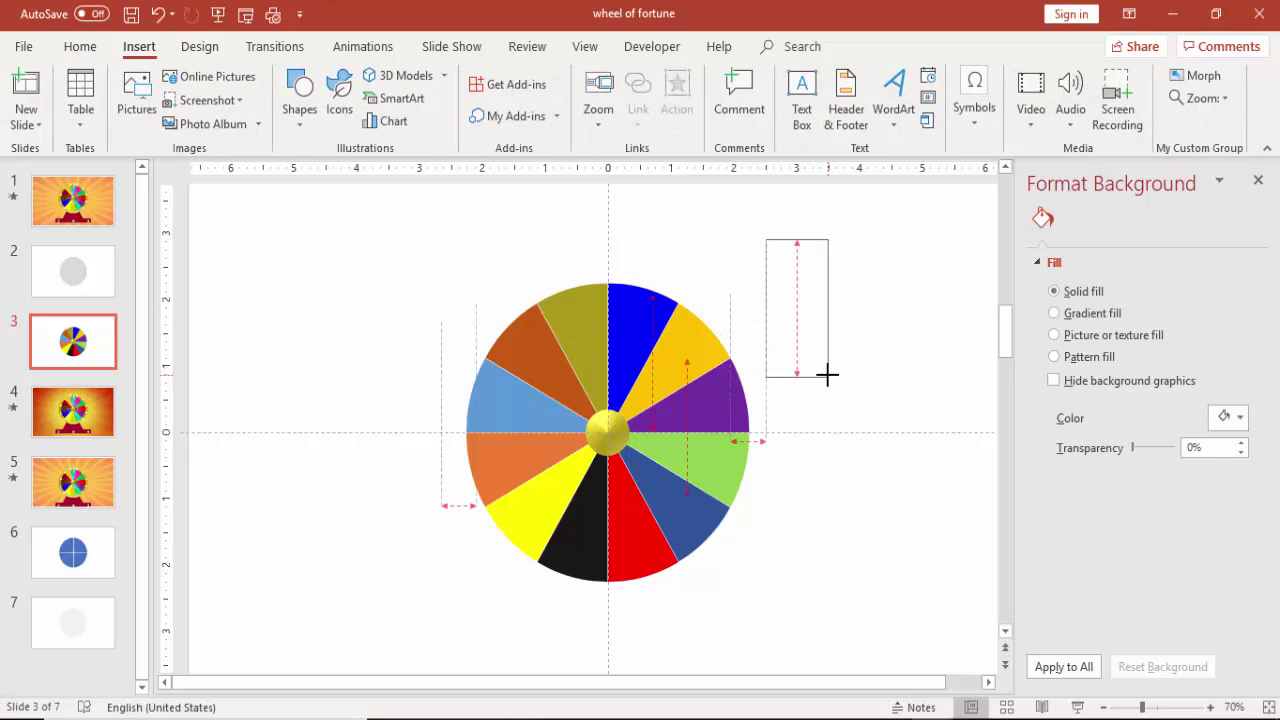
text(EMP)
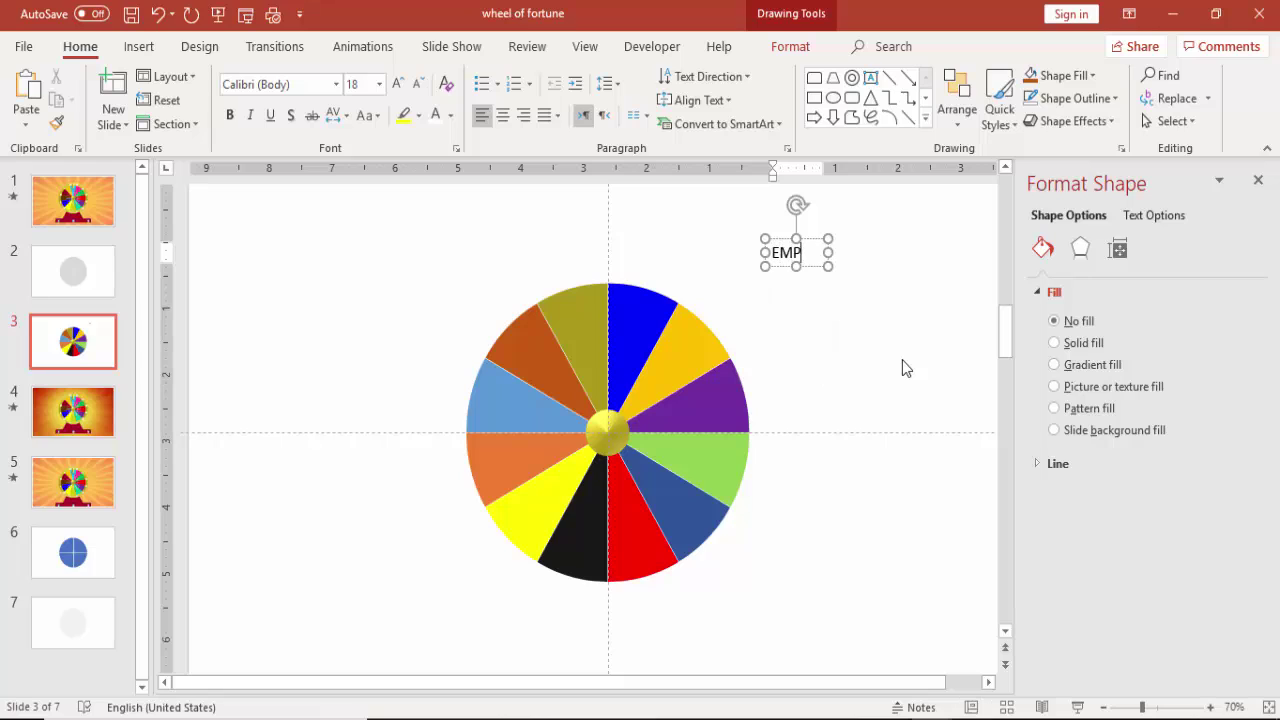
text( NAME)
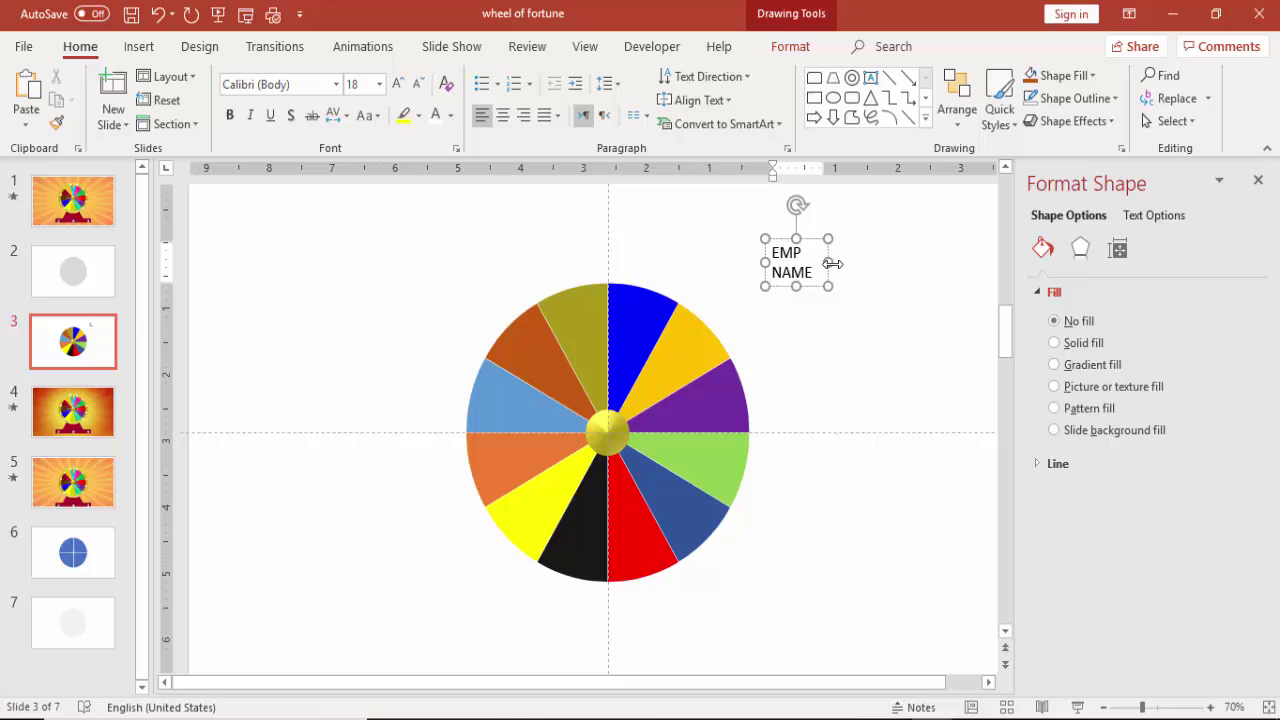
drag(832, 263, 909, 262)
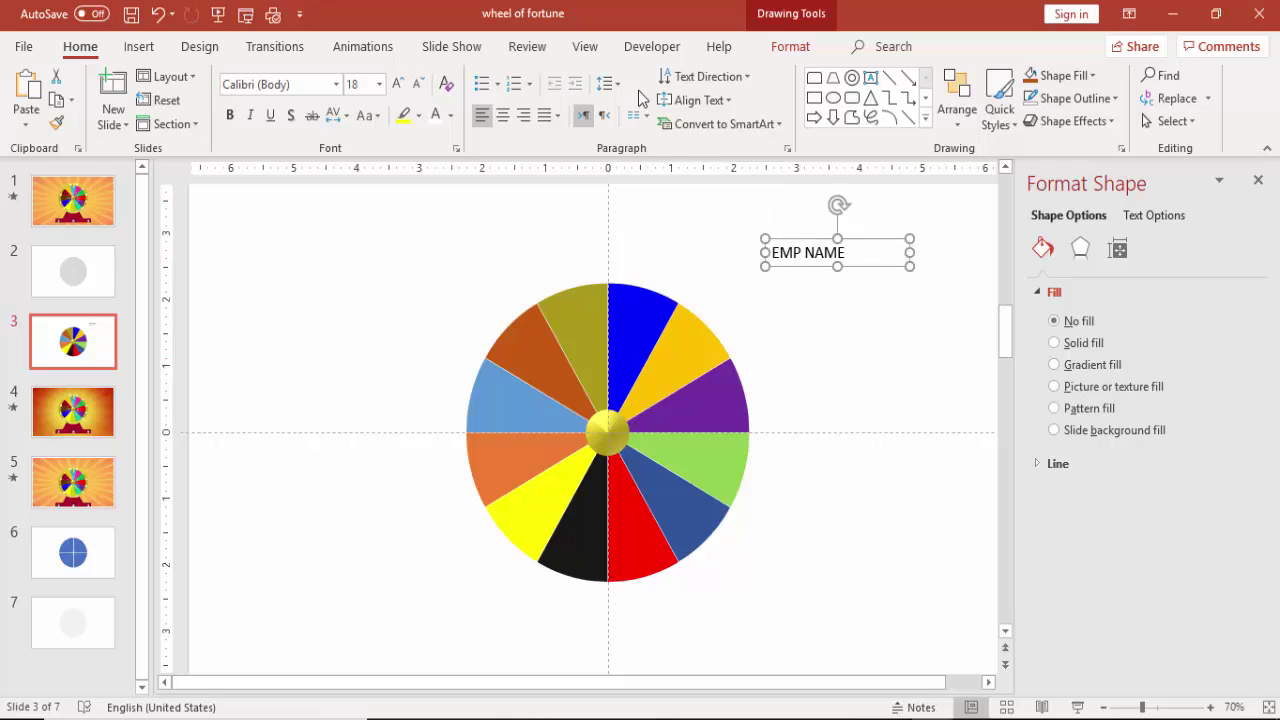
click(703, 77)
click(734, 236)
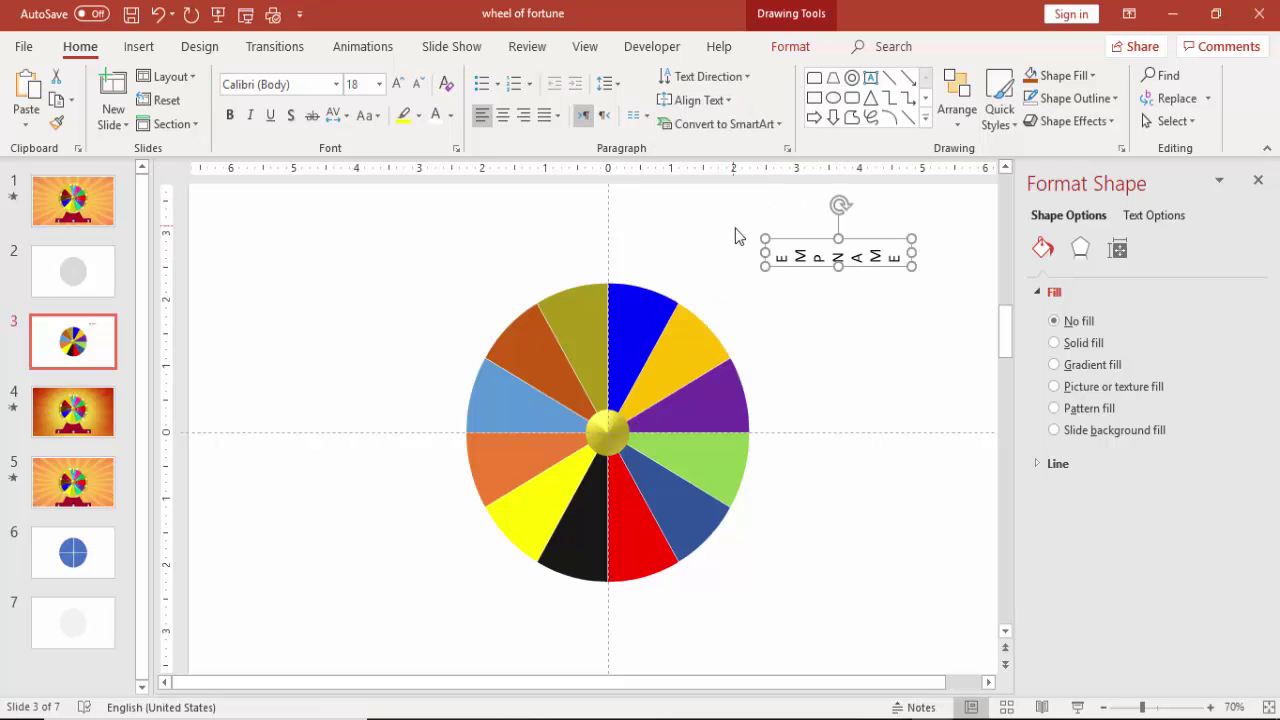
drag(838, 266, 826, 377)
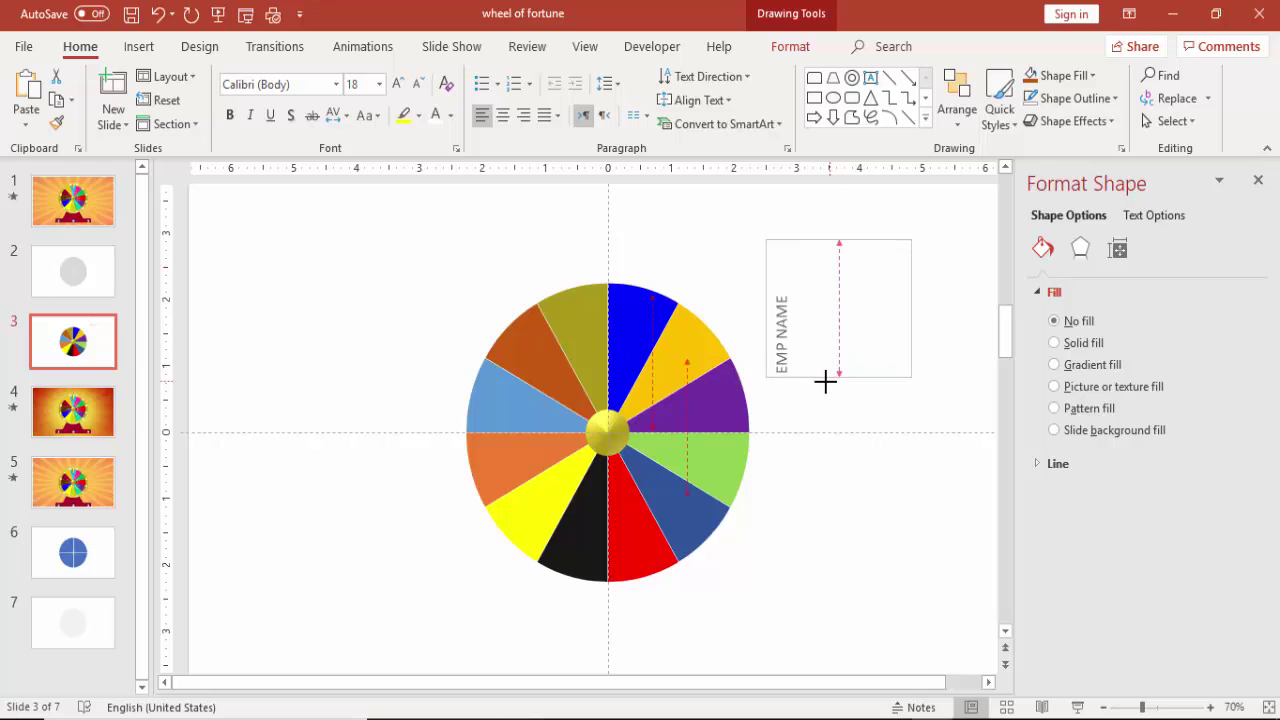
drag(783, 241, 781, 265)
Set the label to 10 pt, move it onto the blue wedge, and tilt it slightly
click(418, 85)
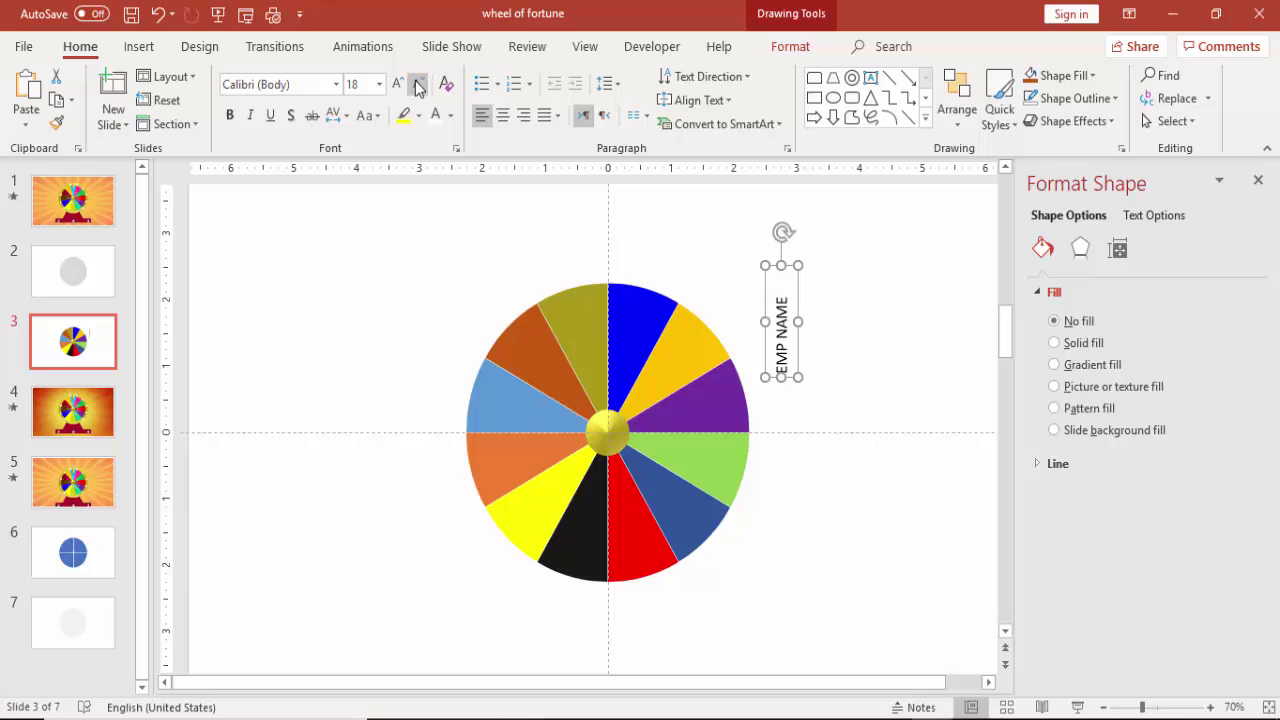
click(418, 85)
click(418, 85)
click(418, 85)
click(418, 85)
click(418, 85)
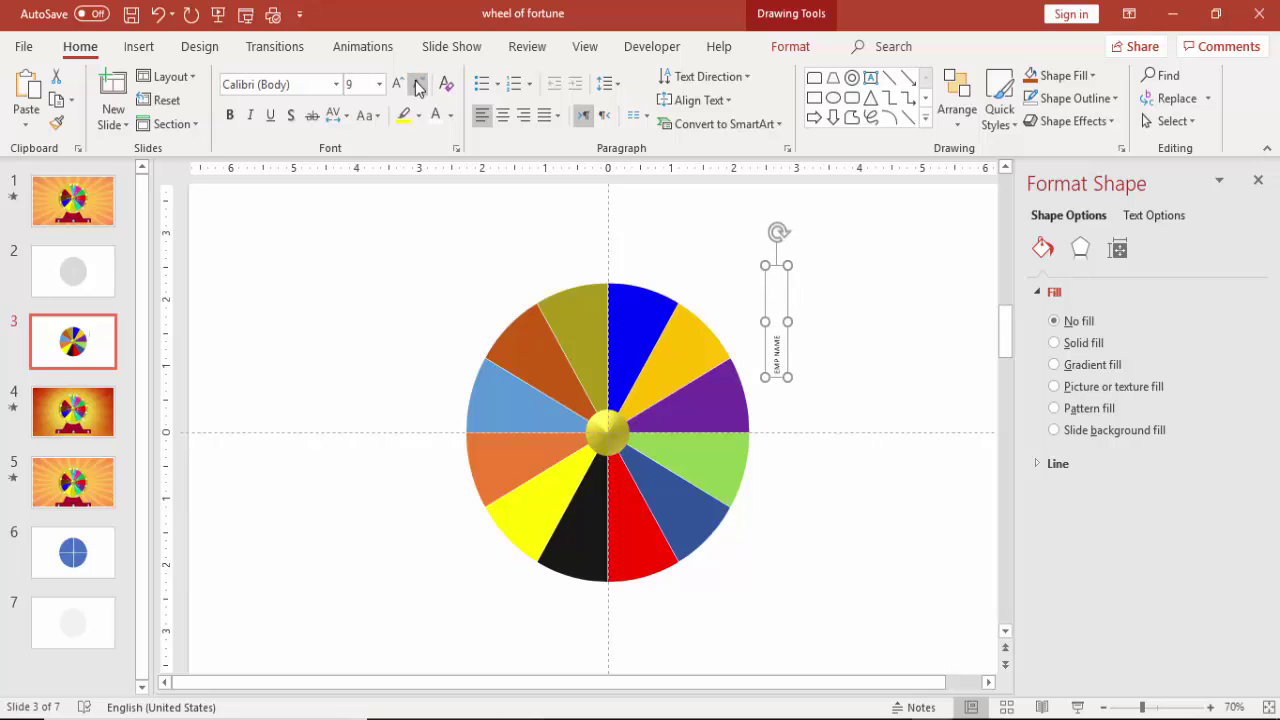
drag(788, 302, 637, 309)
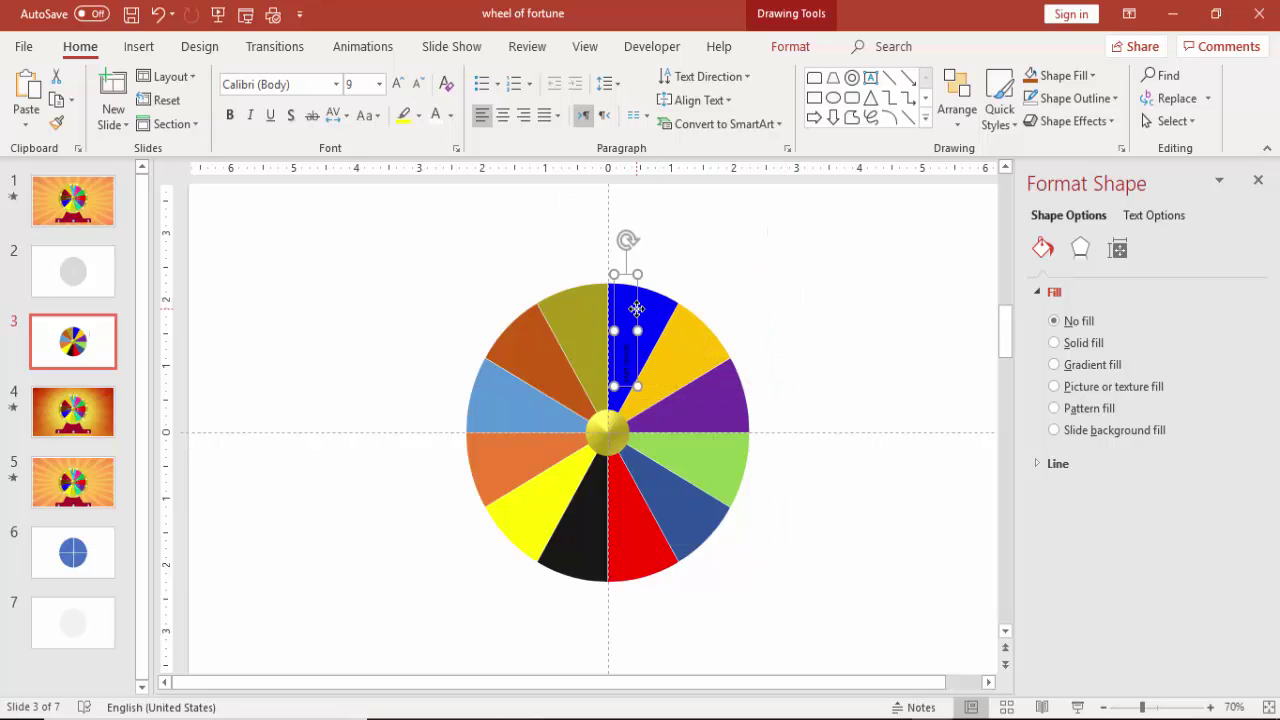
click(398, 85)
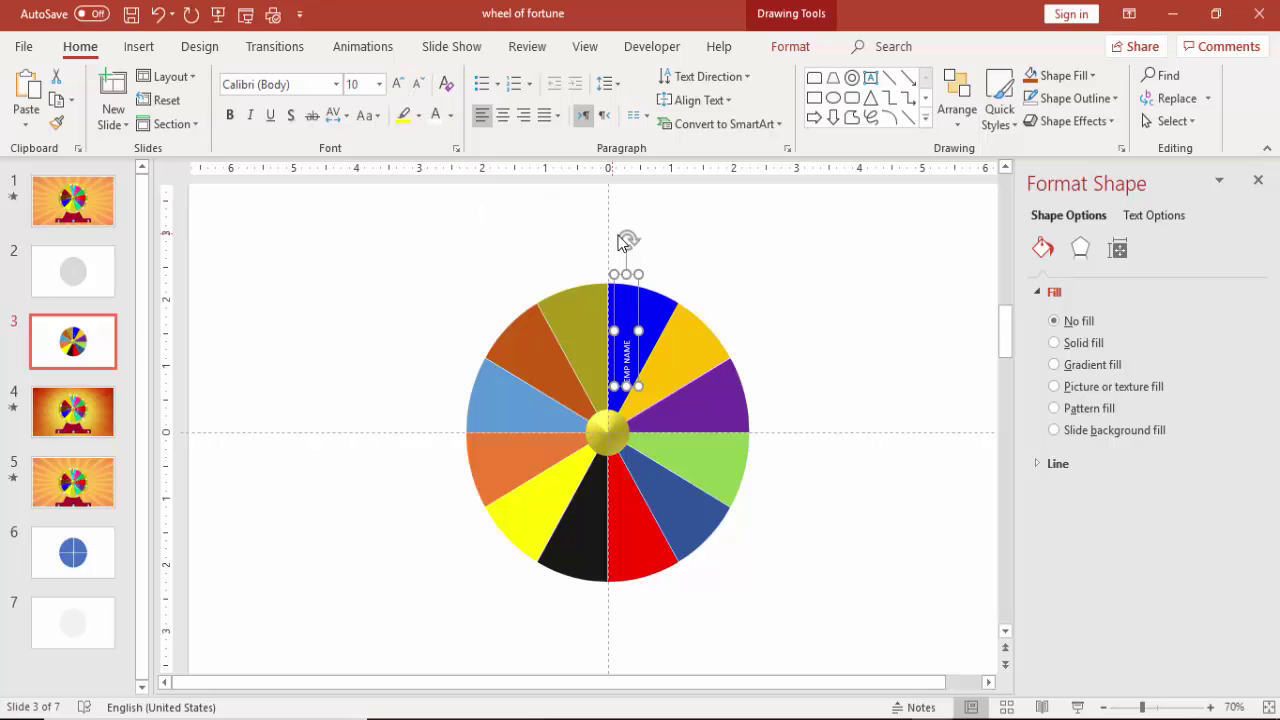
drag(629, 237, 641, 242)
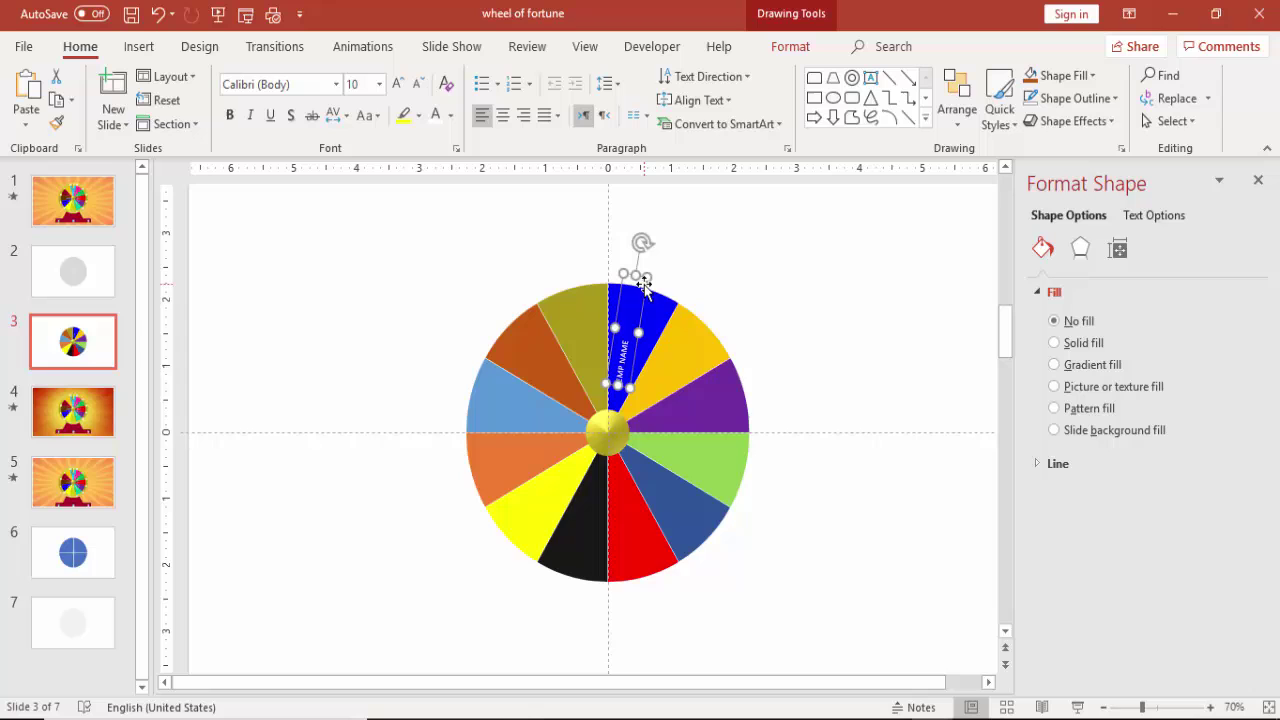
Nudge the EMP NAME label within the blue wedge and begin selecting the wheel's wedges
click(1166, 708)
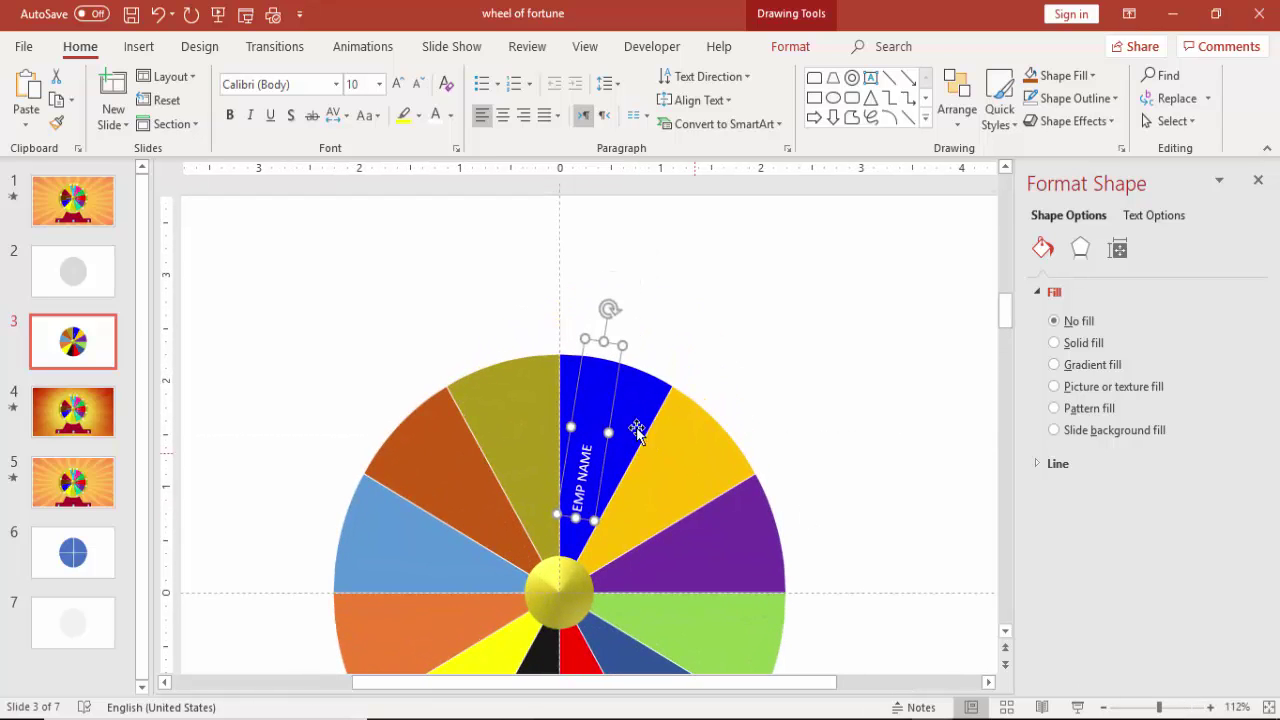
drag(612, 420, 612, 430)
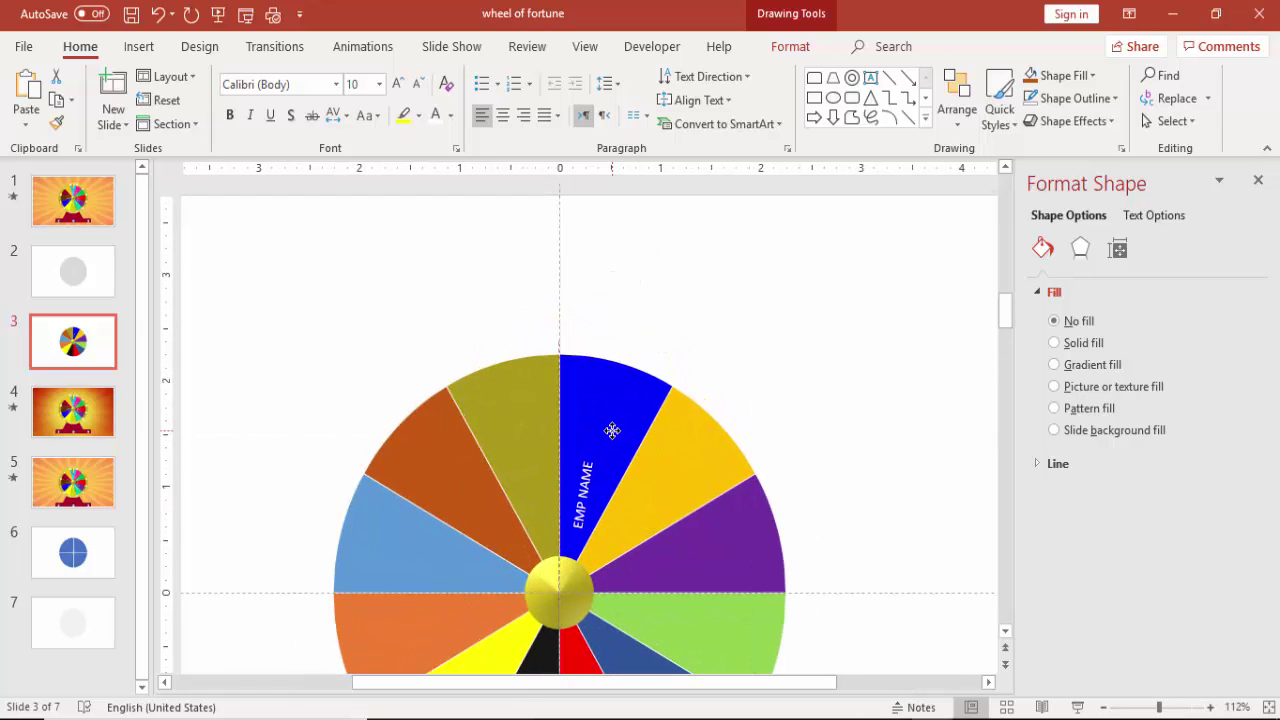
click(662, 398)
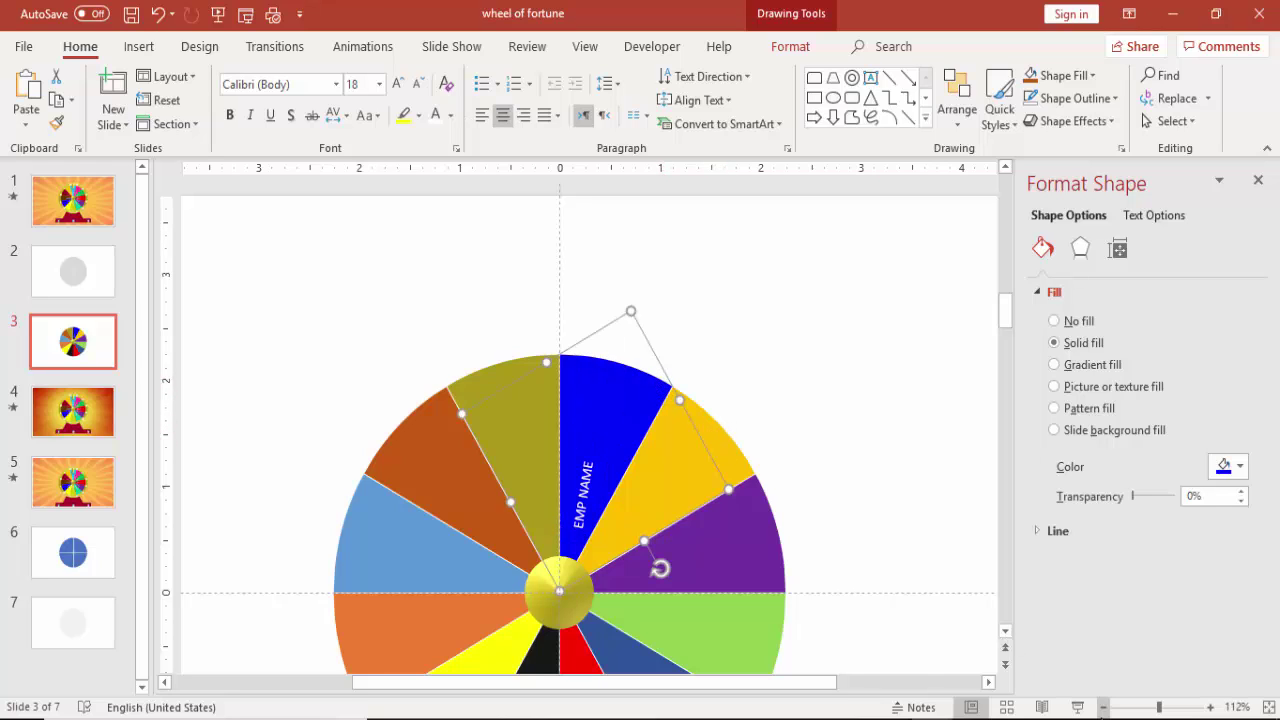
click(1103, 707)
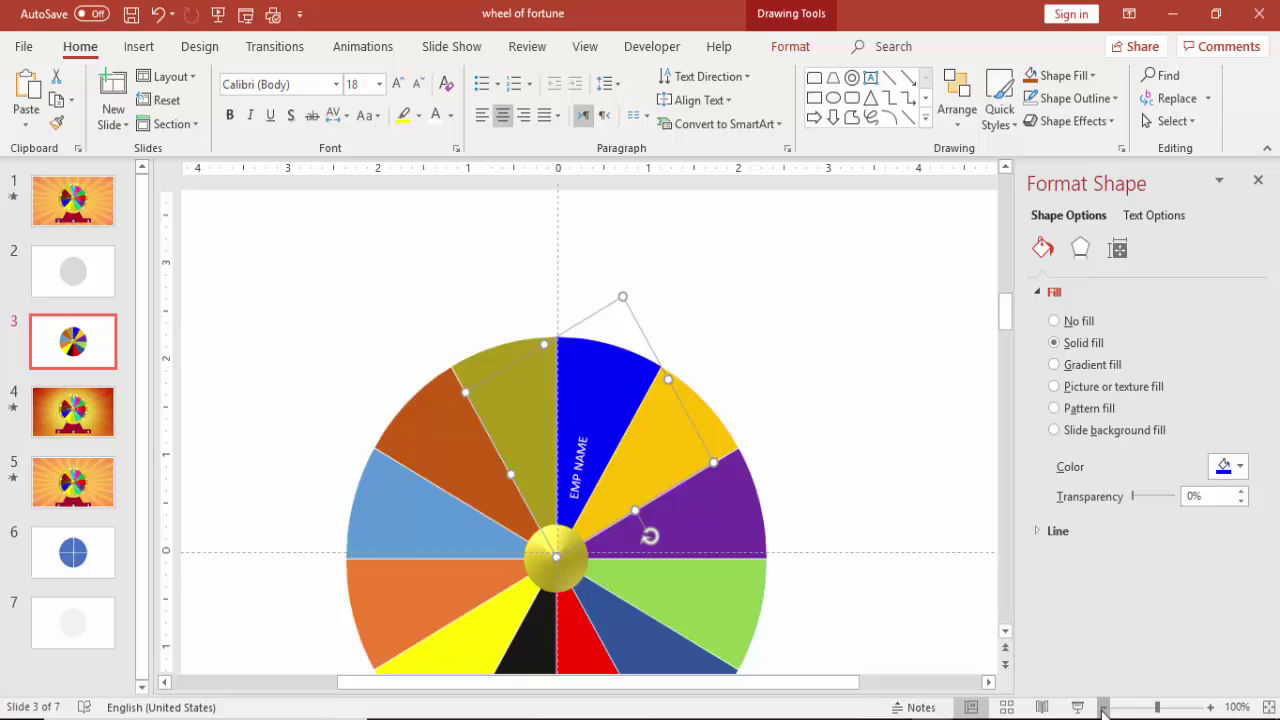
click(1103, 707)
click(1103, 707)
shift+click(710, 427)
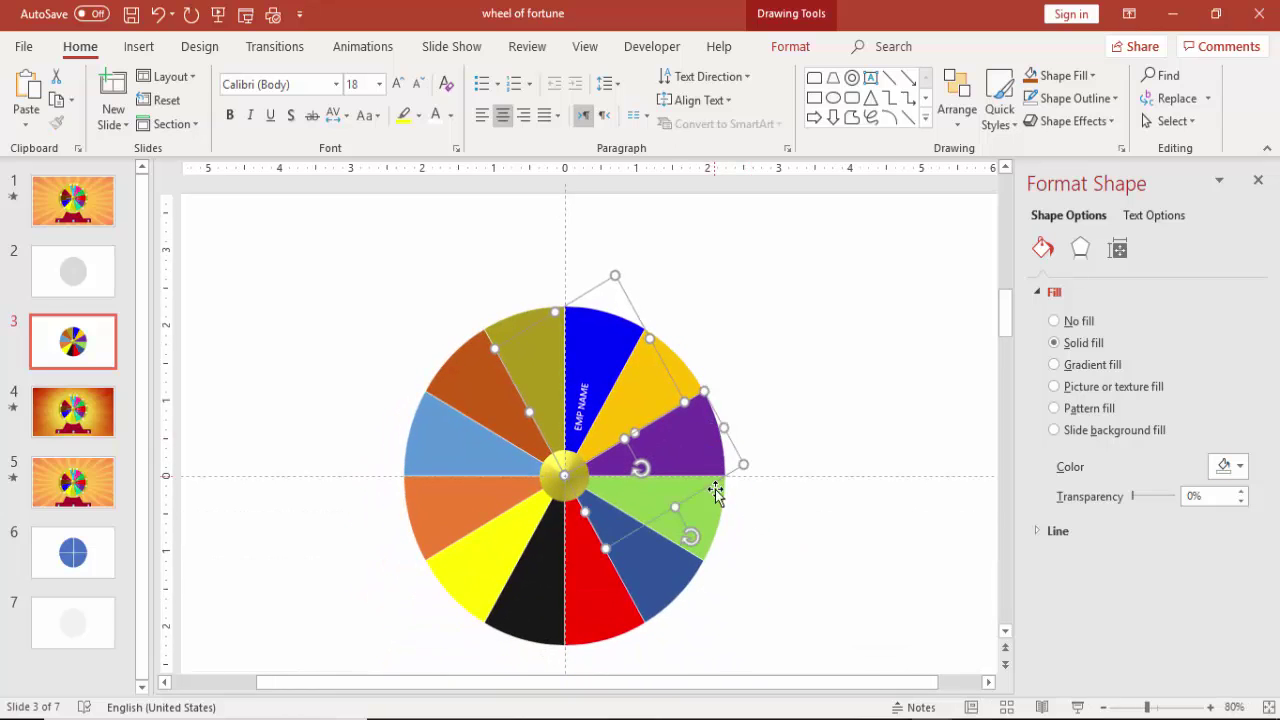
shift+click(716, 505)
shift+click(700, 555)
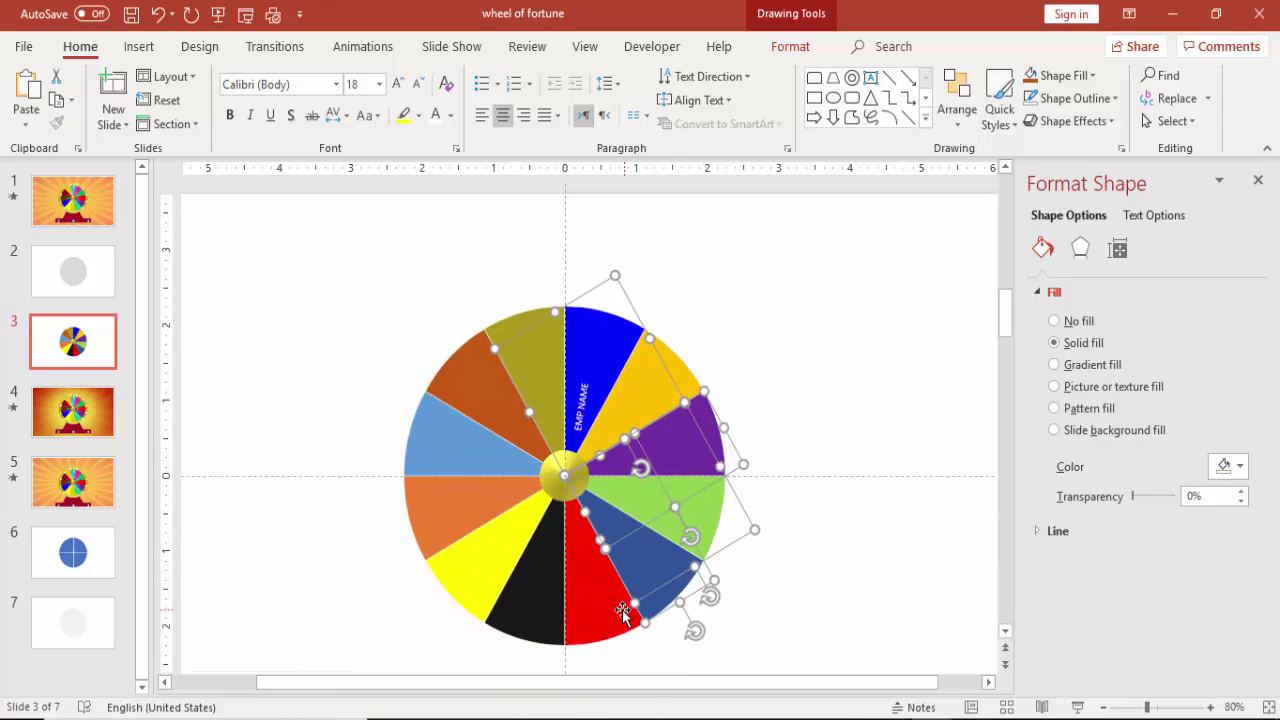
Add the remaining wedges to the selection and group all twelve into one wheel
shift+click(600, 612)
shift+click(535, 622)
shift+click(479, 591)
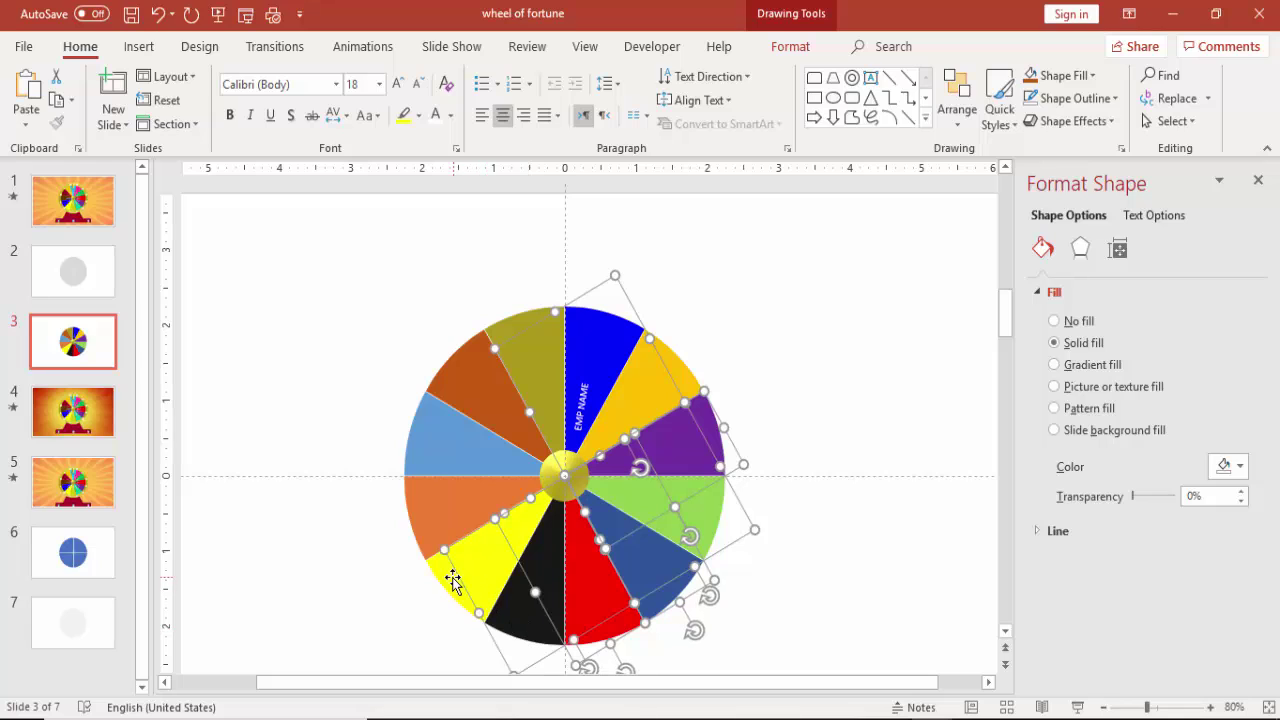
shift+click(448, 580)
shift+click(440, 508)
shift+click(436, 431)
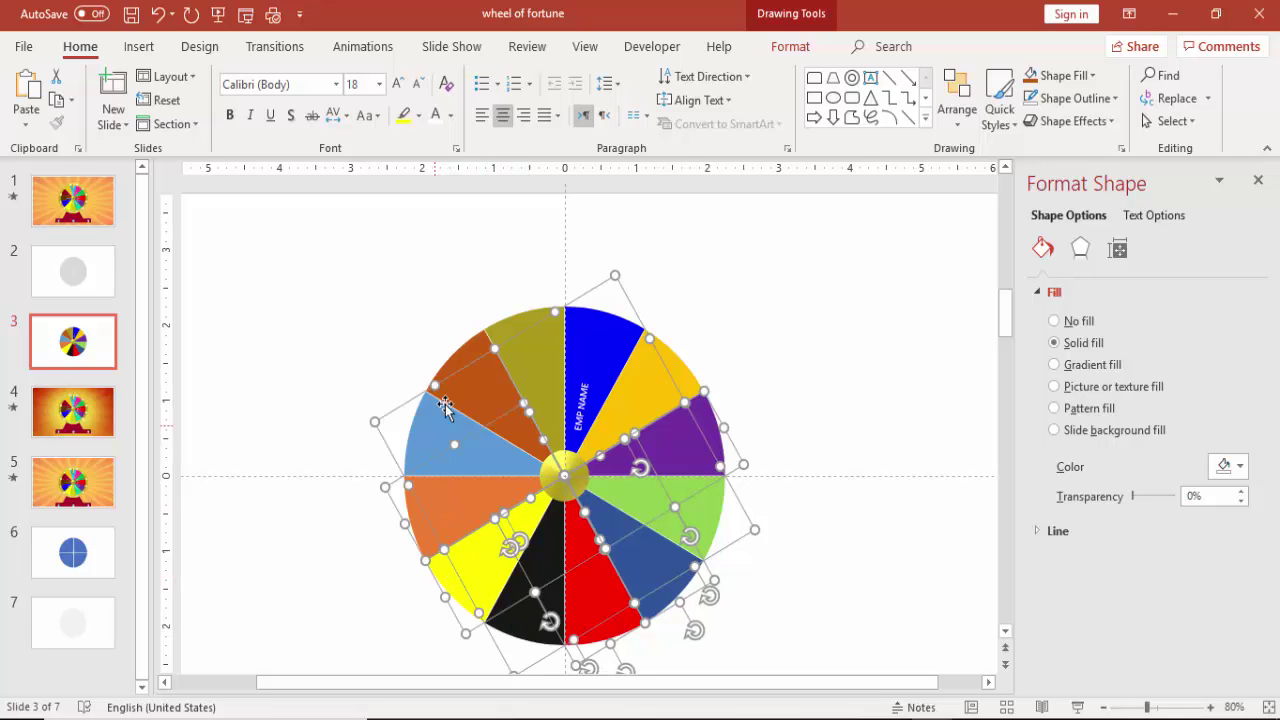
shift+click(470, 355)
shift+click(505, 328)
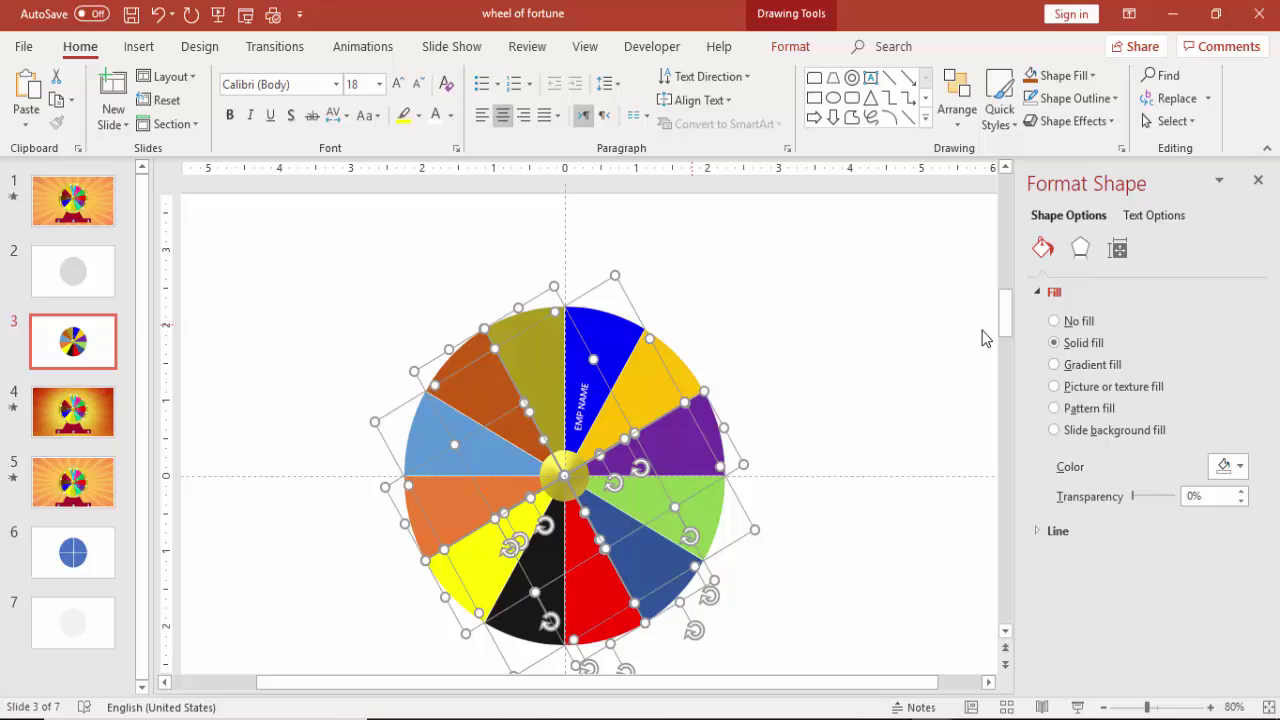
key(ctrl+g)
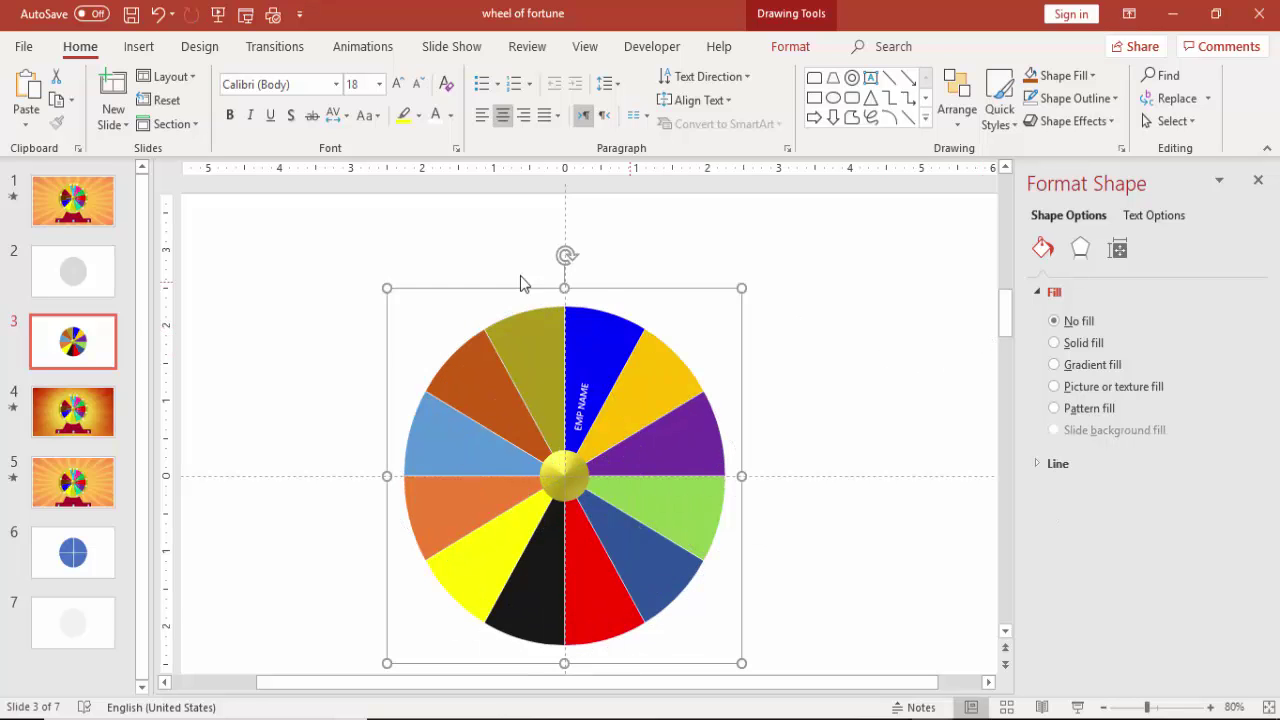
Rotate the wheel group so the blue wedge points straight up, then nudge it slightly left
drag(563, 256, 540, 257)
key(ctrl+z)
click(650, 365)
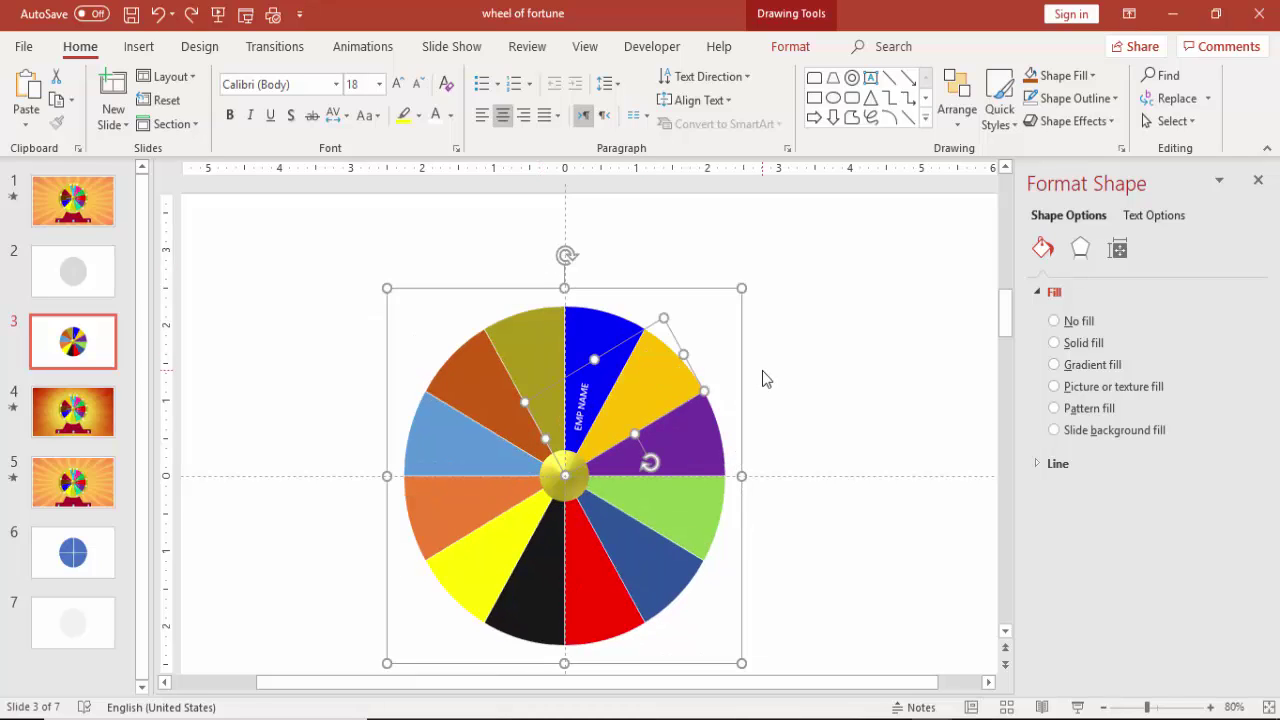
key(Escape)
drag(567, 252, 512, 258)
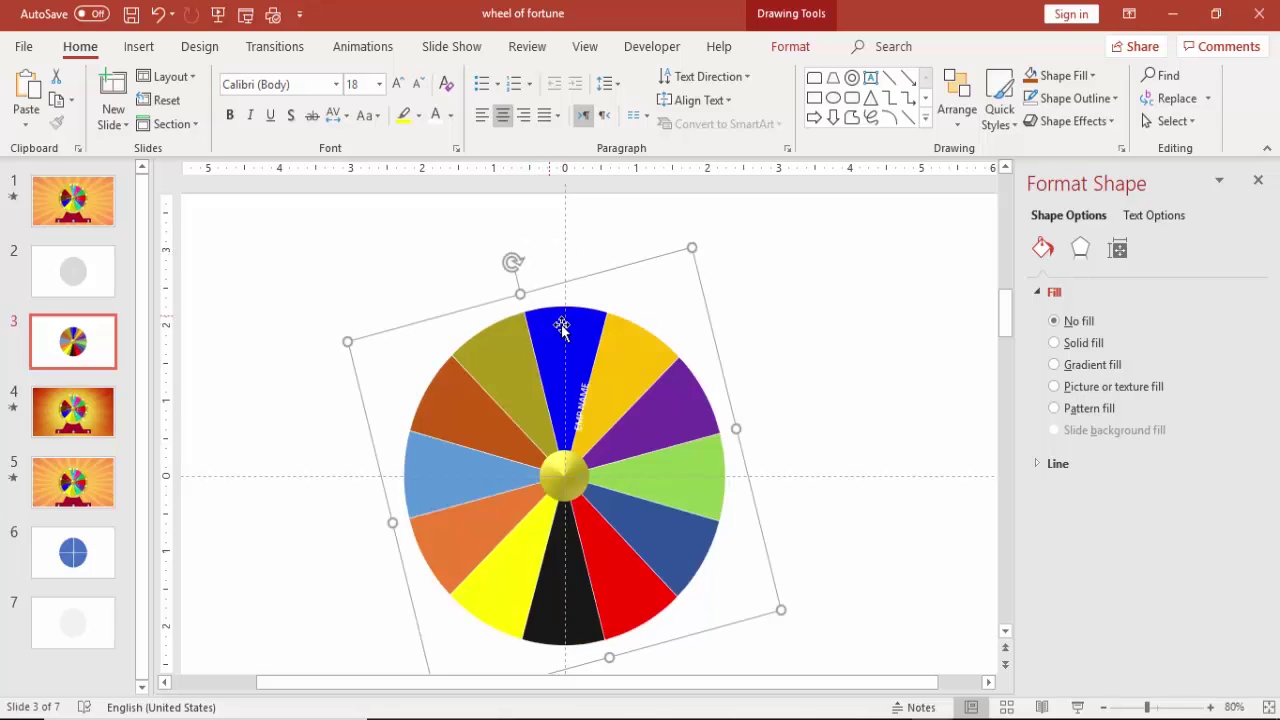
click(789, 337)
click(590, 382)
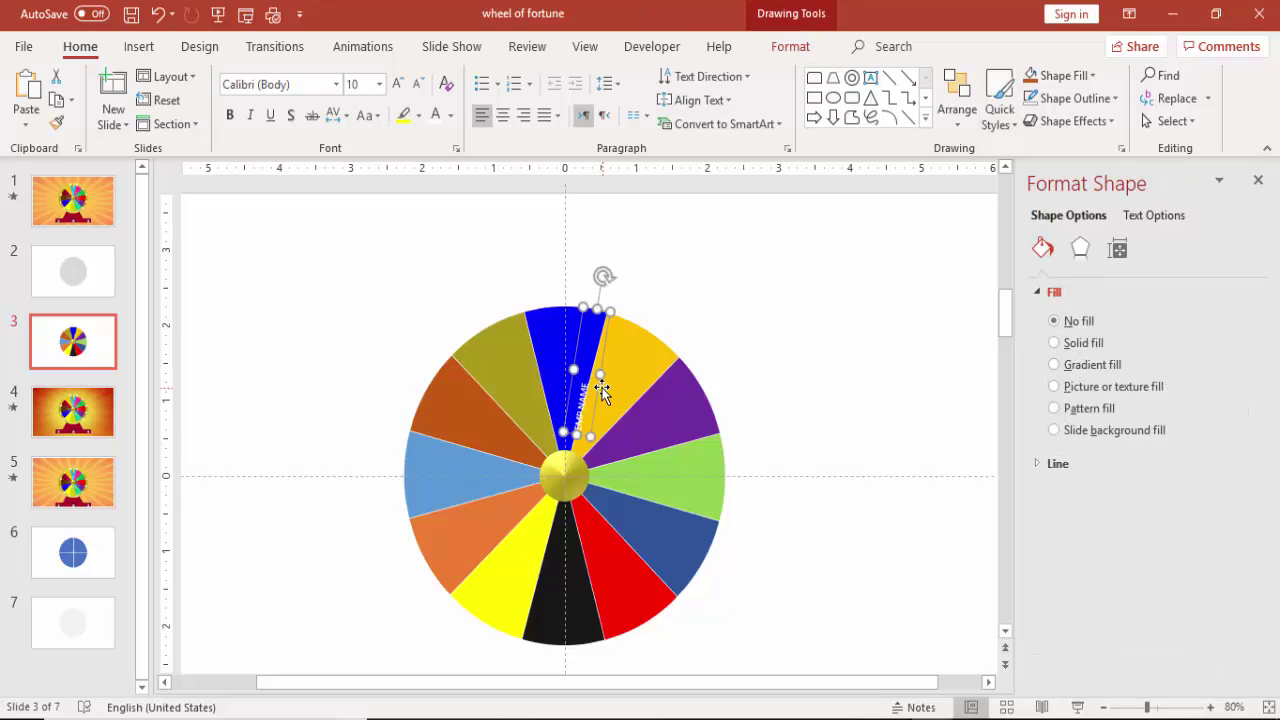
key(Left)
key(Left)
ctrl+scroll(590, 382, up, 7)
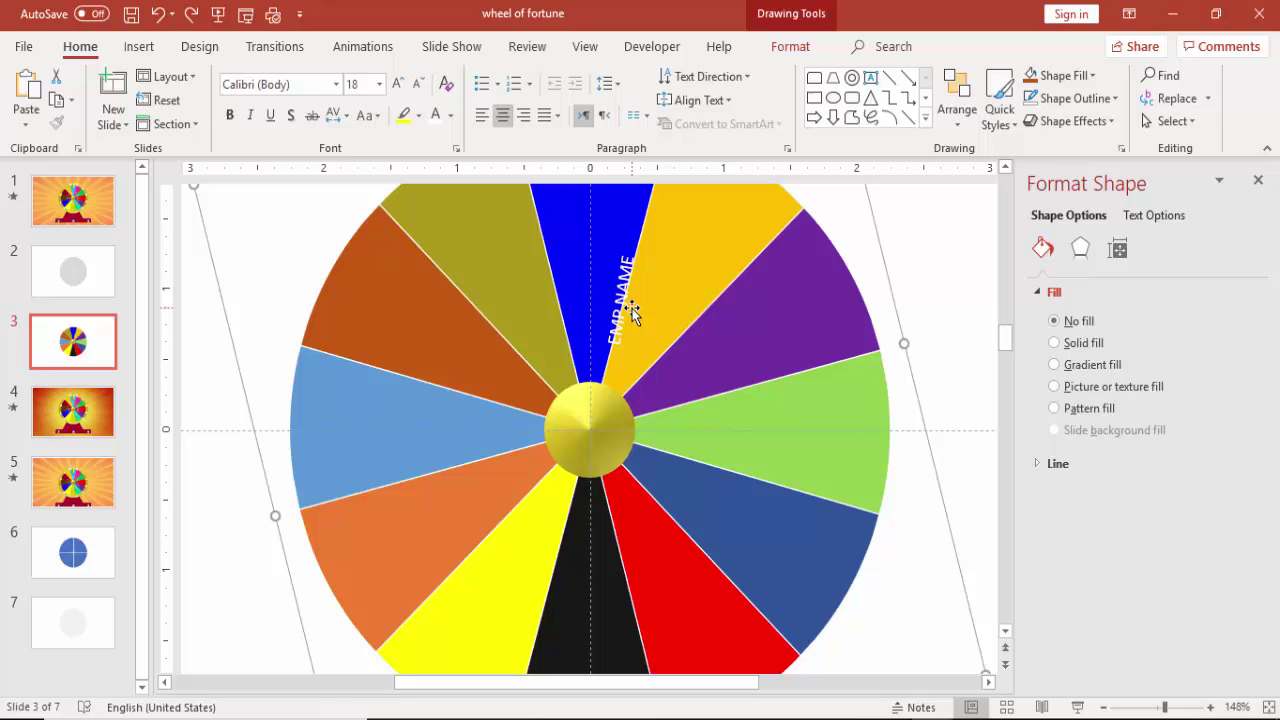
Rotate the EMP NAME label upright and centre it in the blue wedge
click(638, 310)
drag(646, 300, 625, 298)
scroll(723, 334, up, 3)
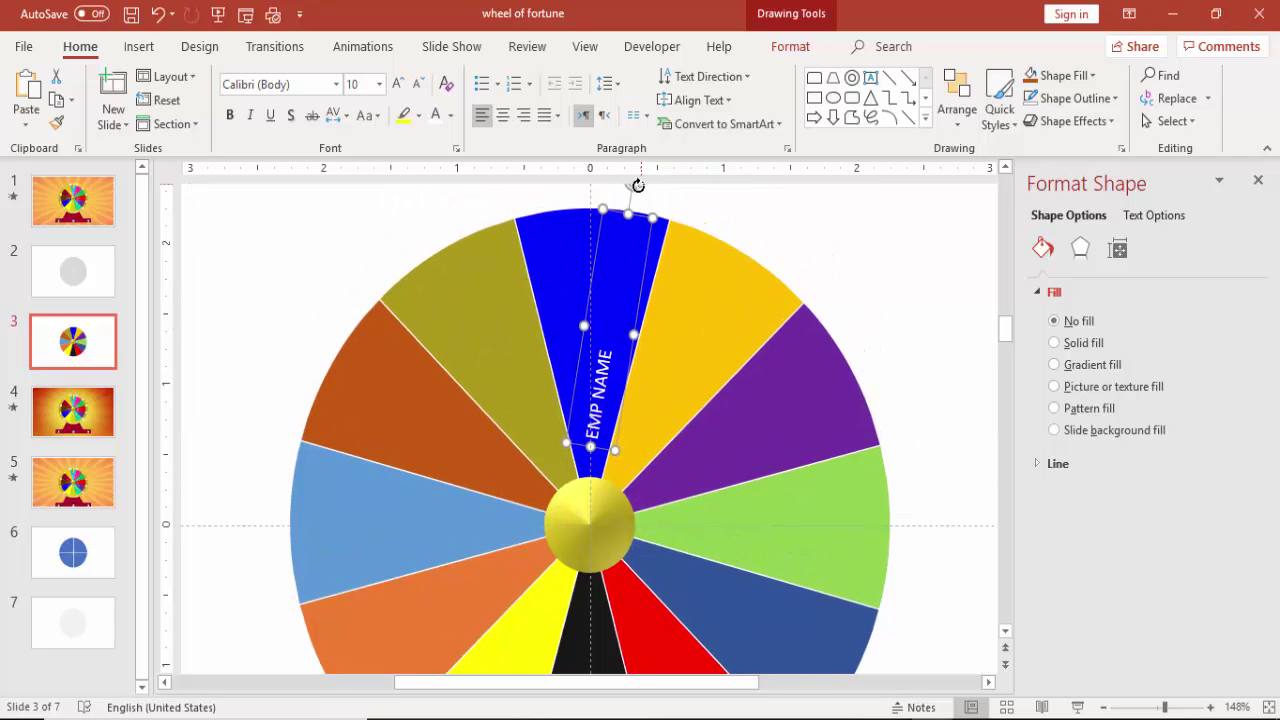
click(634, 193)
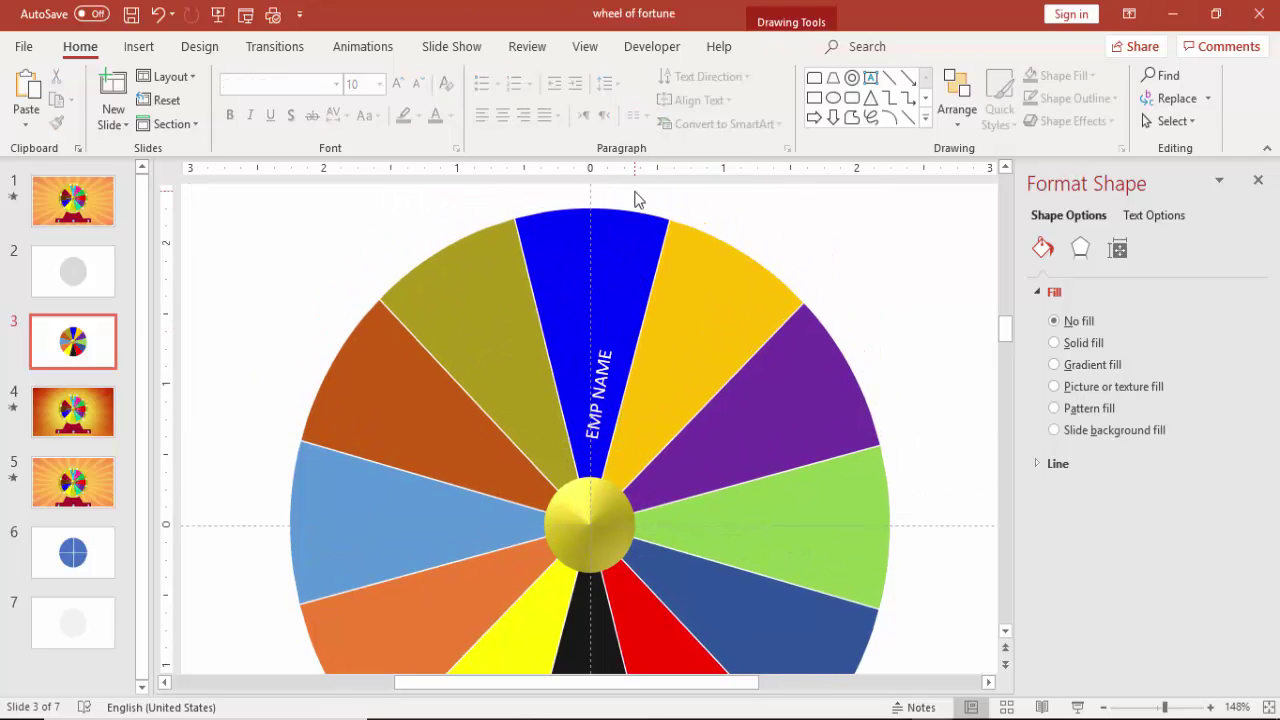
click(608, 391)
drag(632, 194, 614, 203)
drag(629, 309, 620, 300)
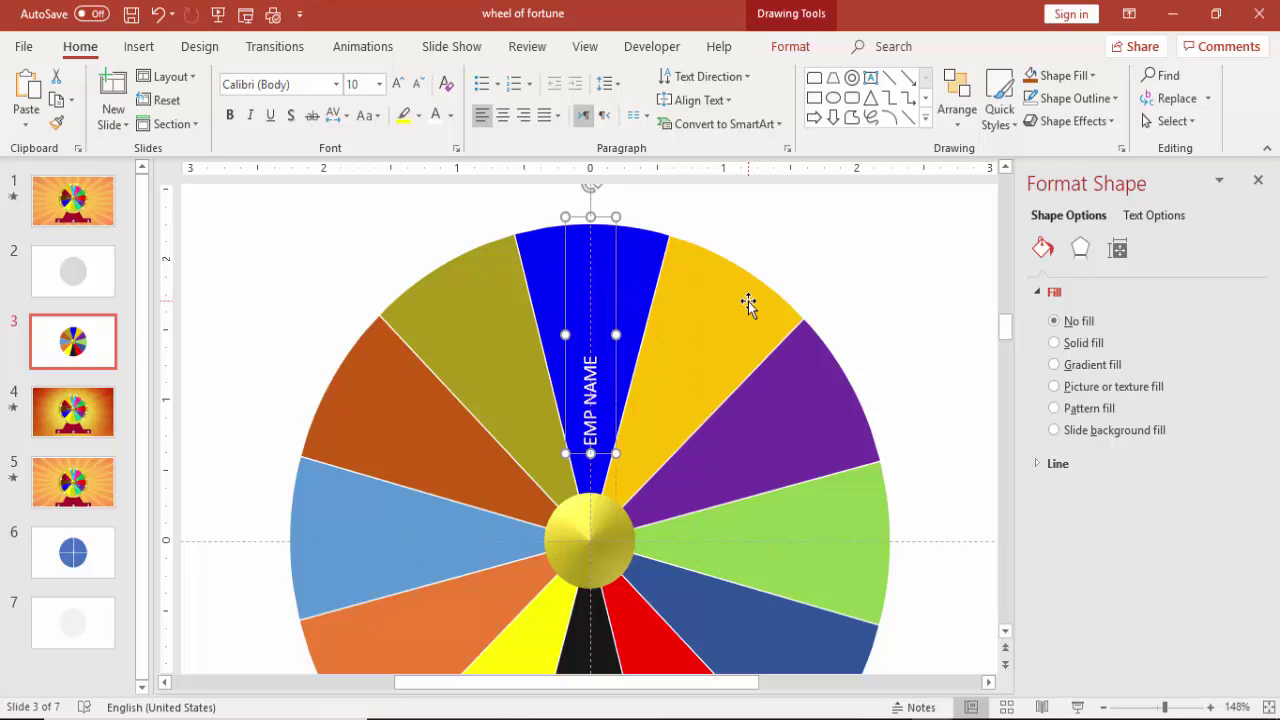
Duplicate the label and angle the copy to fit inside the yellow wedge
key(ctrl+d)
drag(613, 207, 657, 213)
drag(612, 278, 665, 278)
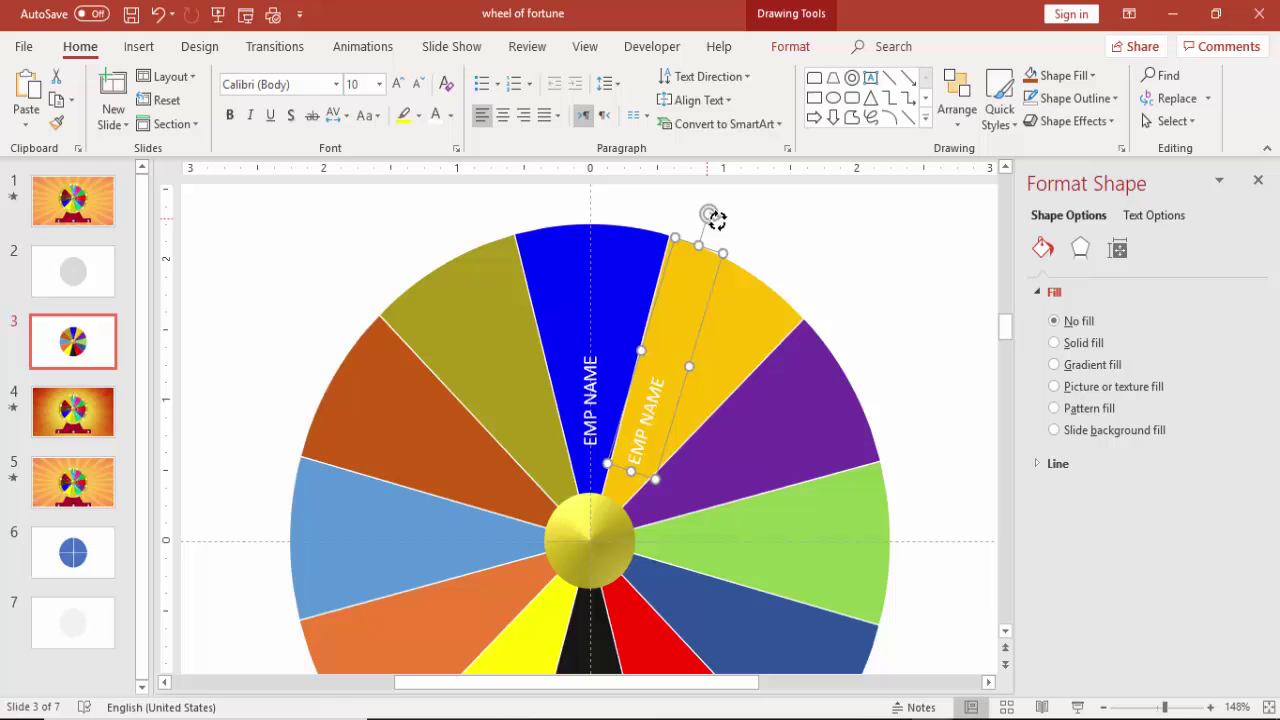
drag(716, 219, 726, 216)
drag(714, 306, 735, 302)
drag(746, 217, 762, 228)
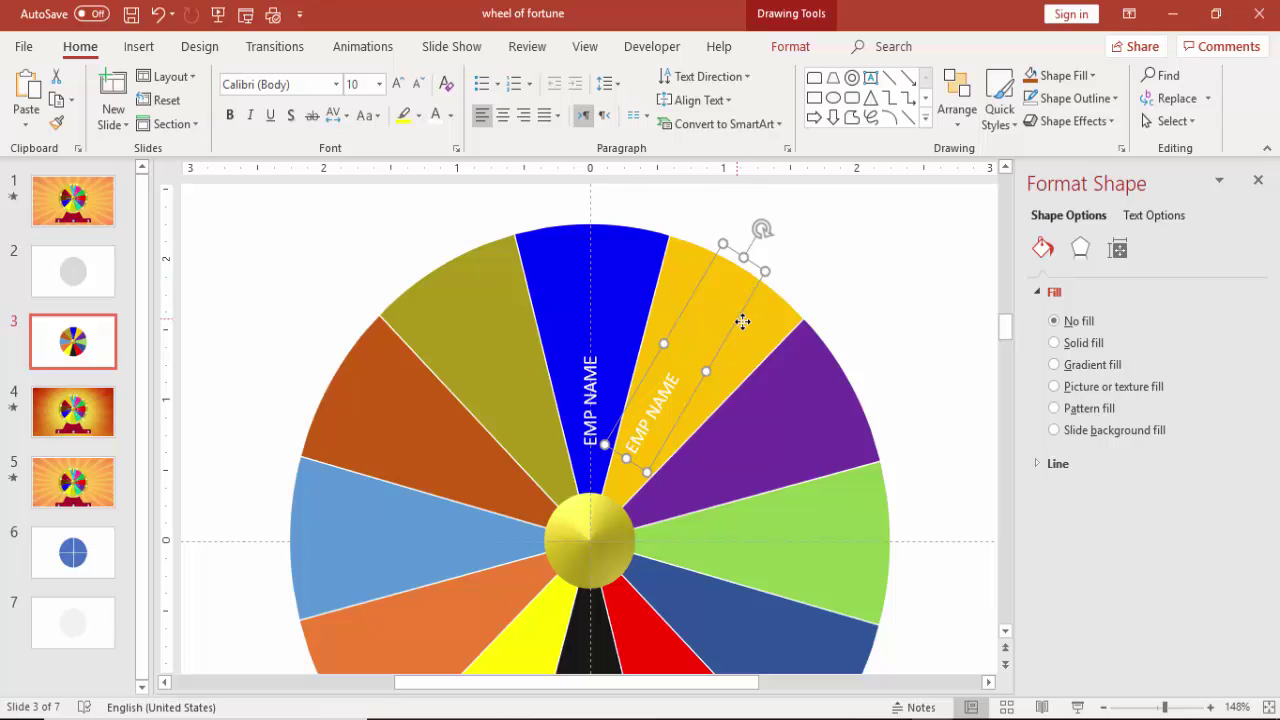
drag(742, 321, 747, 327)
scroll(920, 374, down, 3)
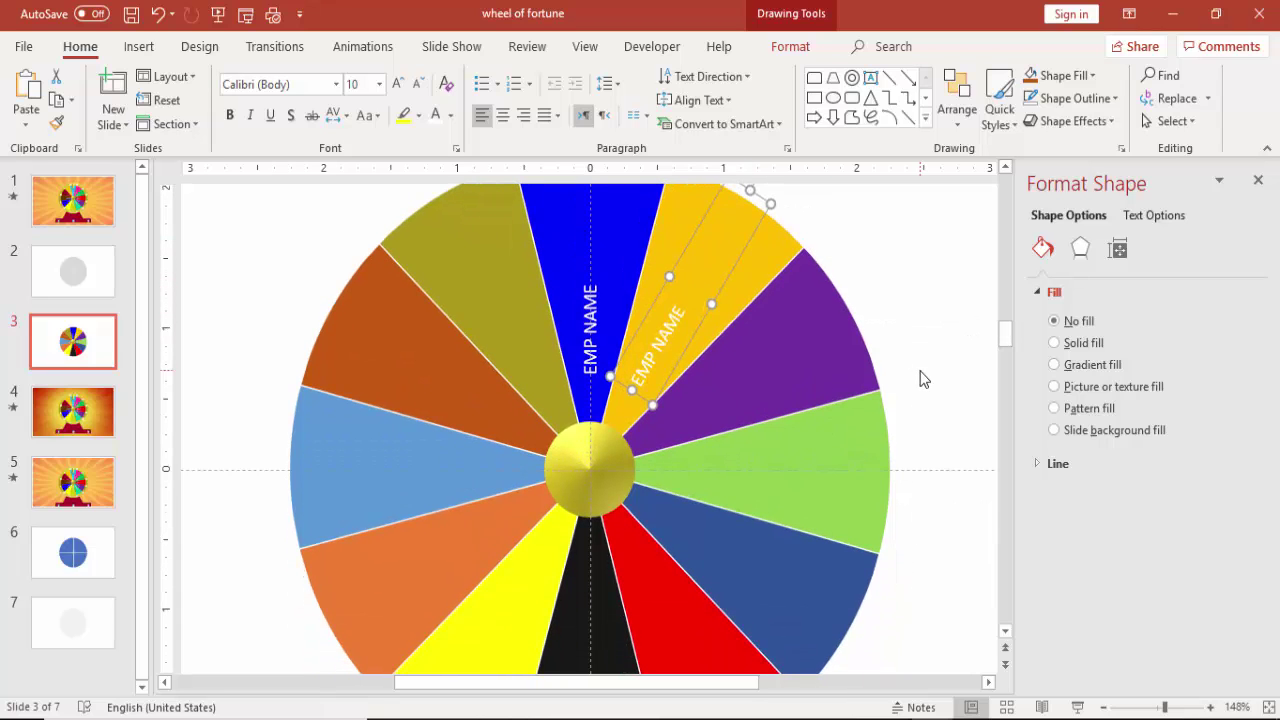
Add another angled EMP NAME copy inside the purple wedge
key(ctrl+d)
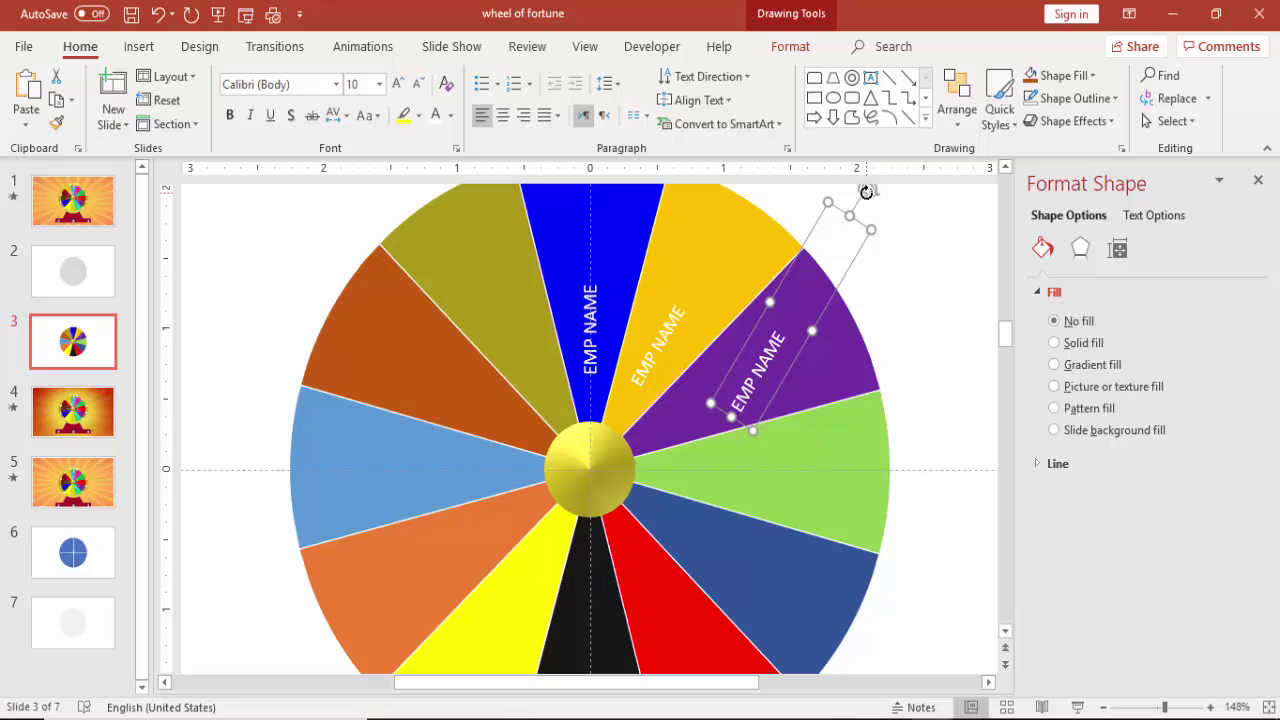
drag(866, 191, 914, 241)
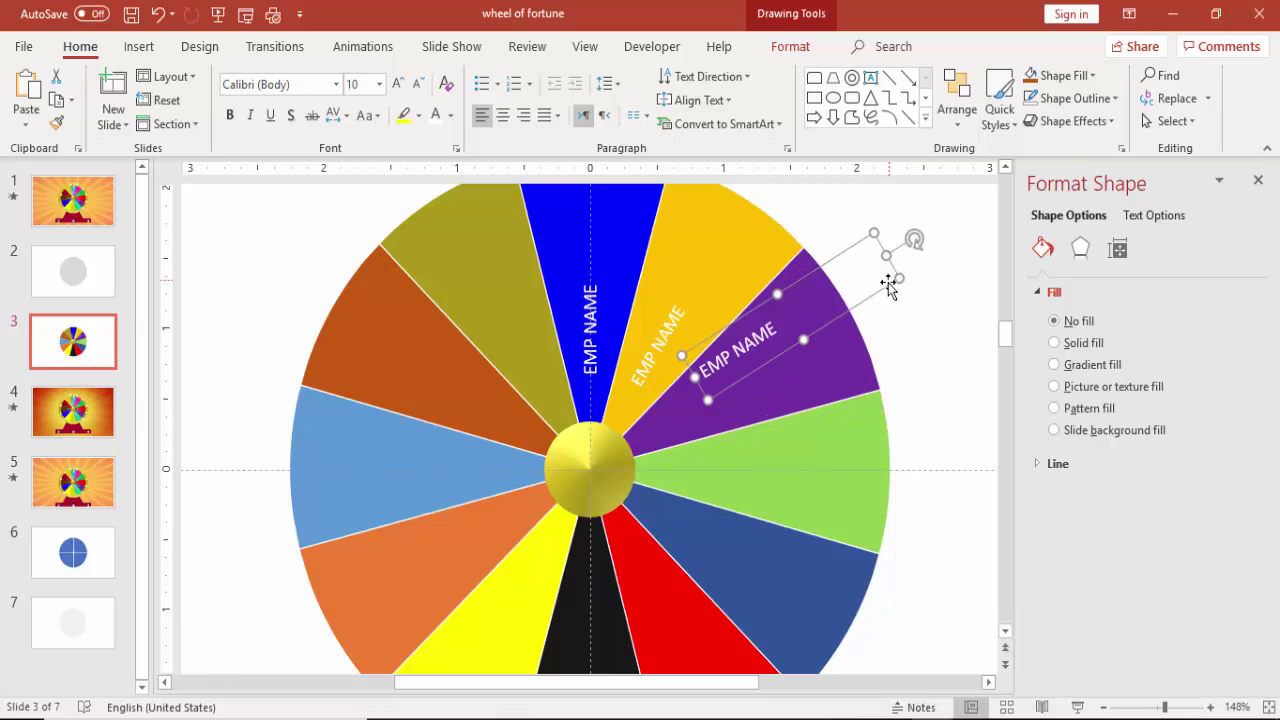
drag(889, 286, 823, 375)
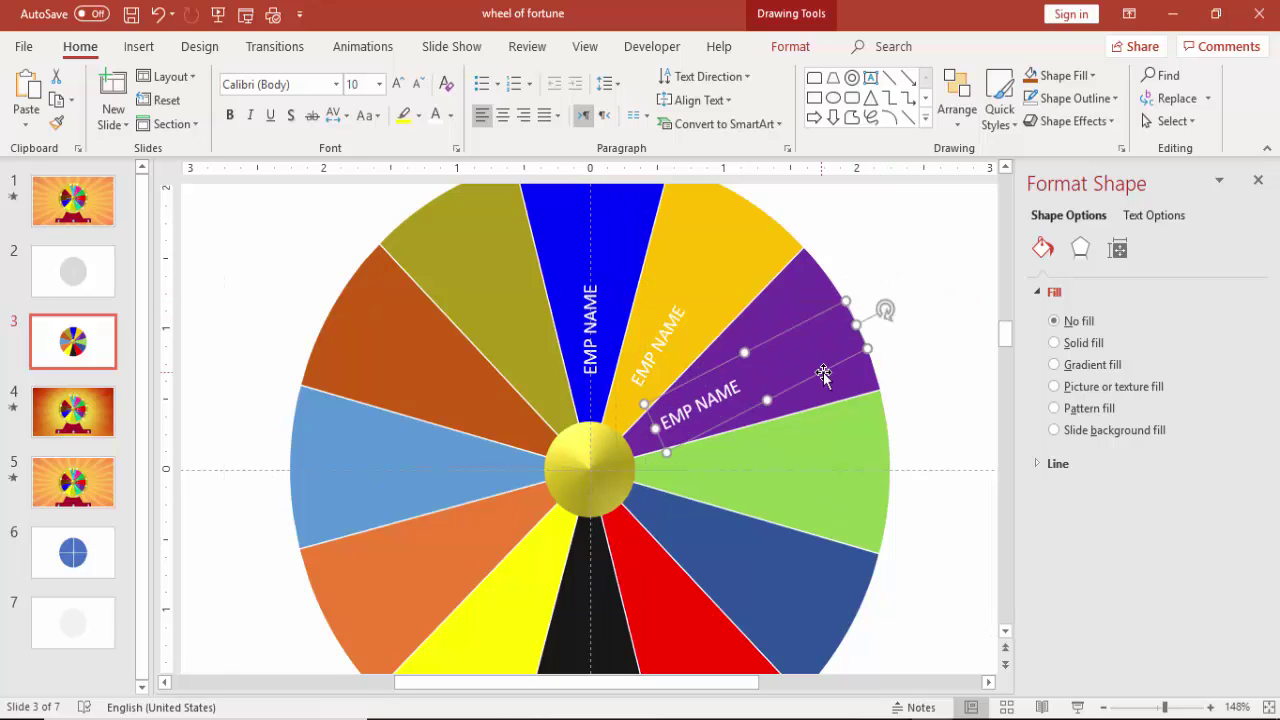
click(959, 441)
Select the labels on the olive, blue, yellow, purple, green, dark-blue, red and black wedges
click(1105, 708)
click(1105, 708)
click(1105, 708)
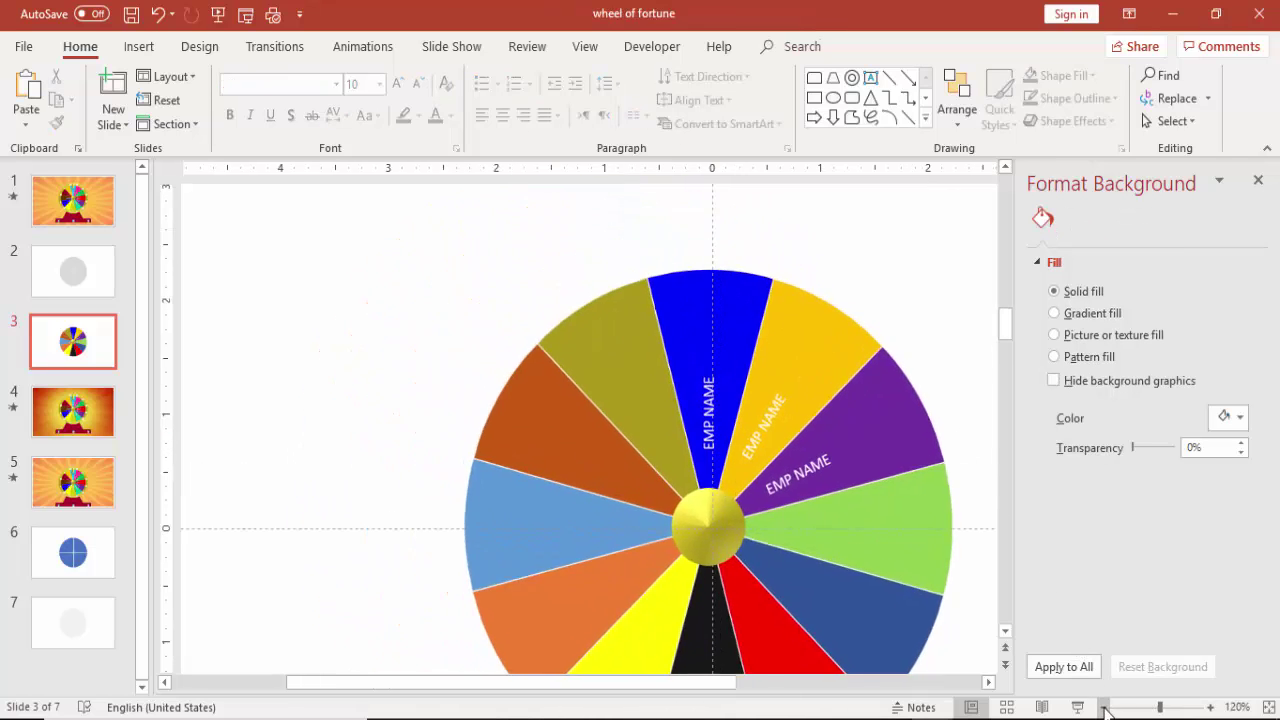
click(1105, 708)
click(1105, 708)
click(1105, 708)
click(1105, 708)
click(1105, 708)
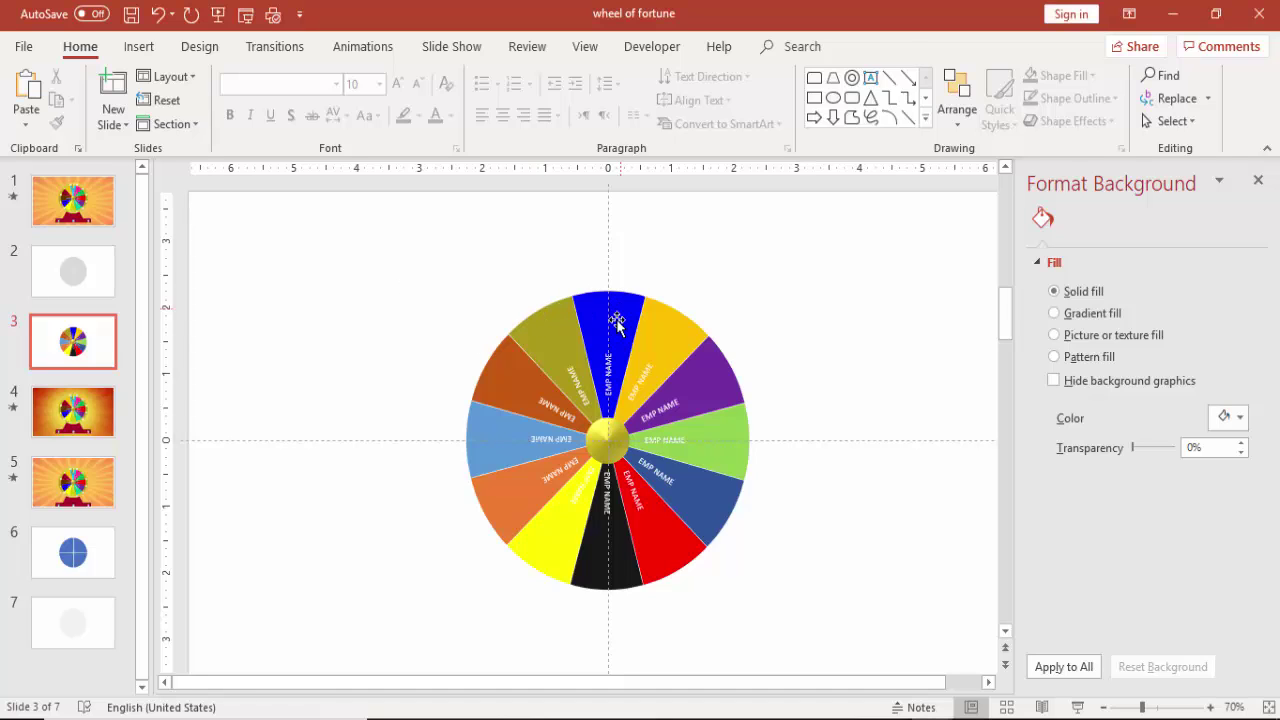
click(578, 372)
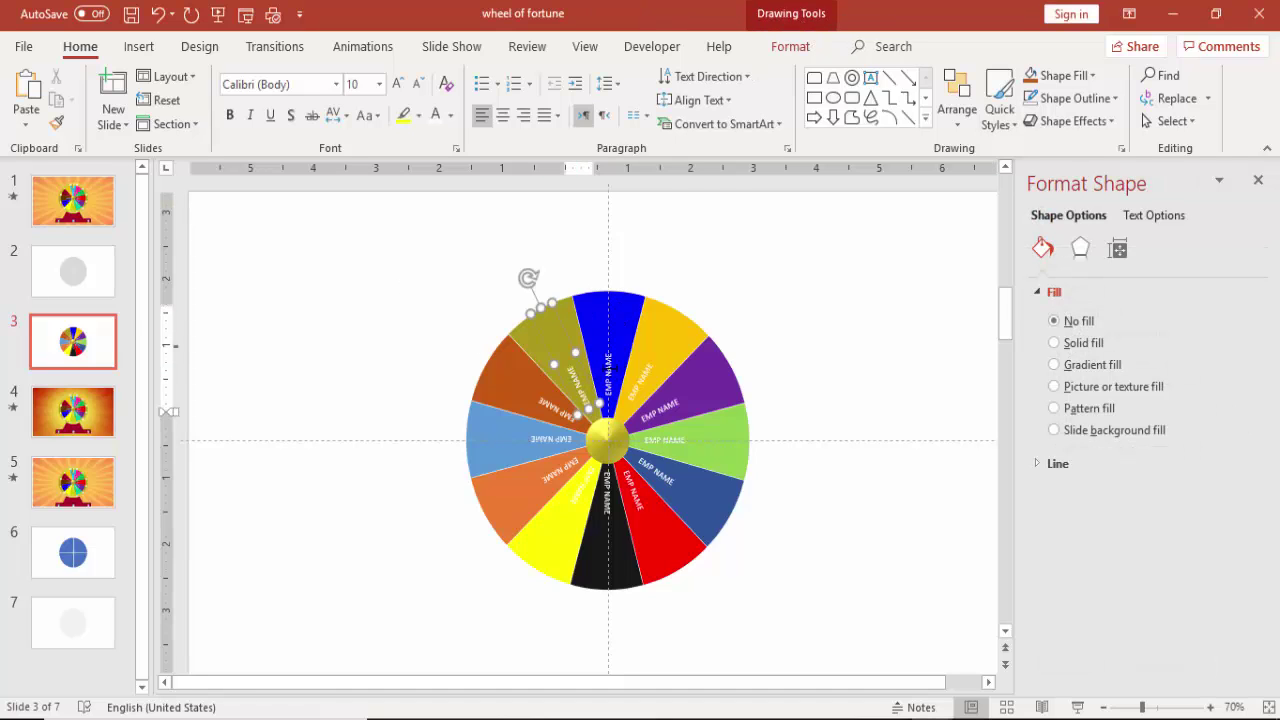
shift+click(612, 365)
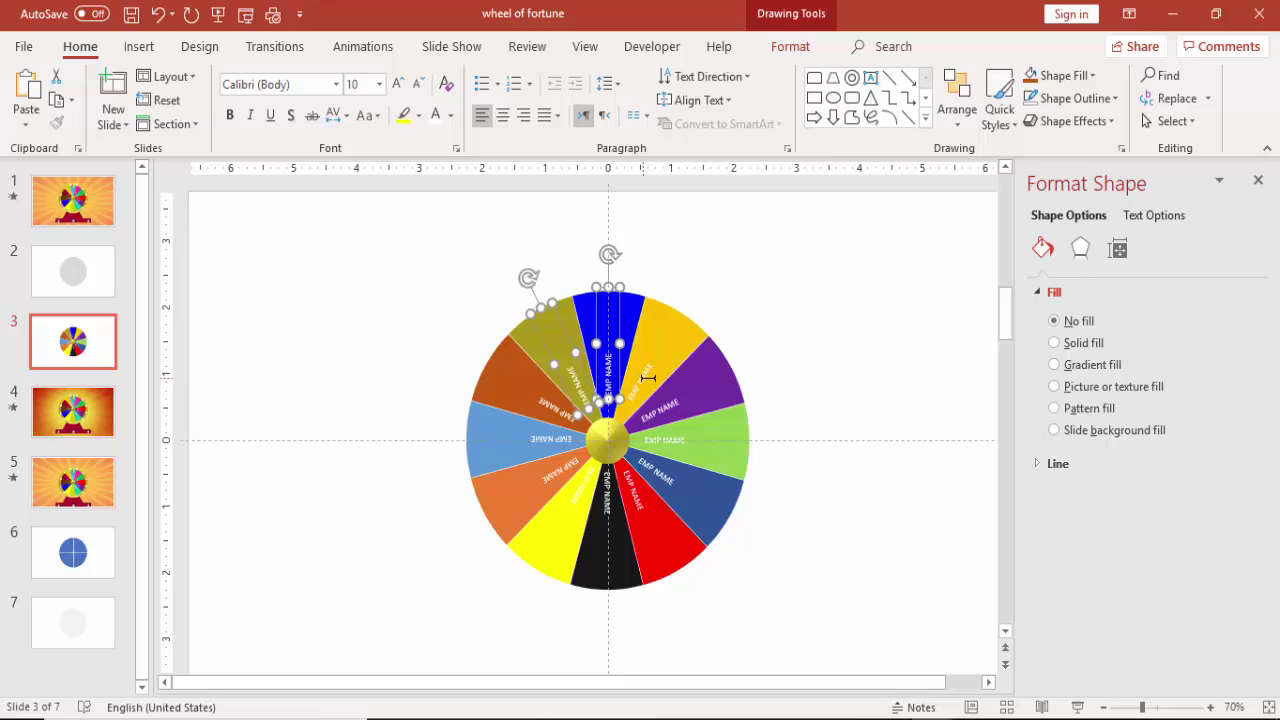
shift+click(648, 378)
shift+click(666, 412)
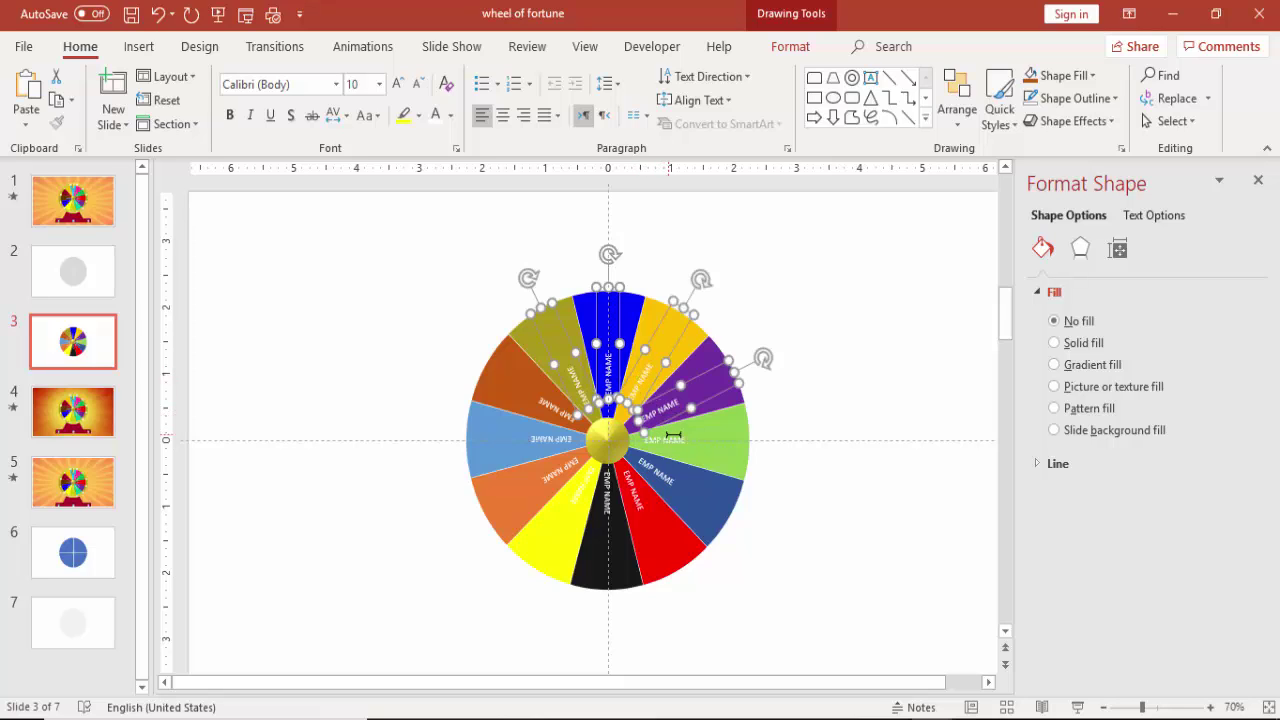
shift+click(673, 436)
shift+click(670, 478)
shift+click(645, 497)
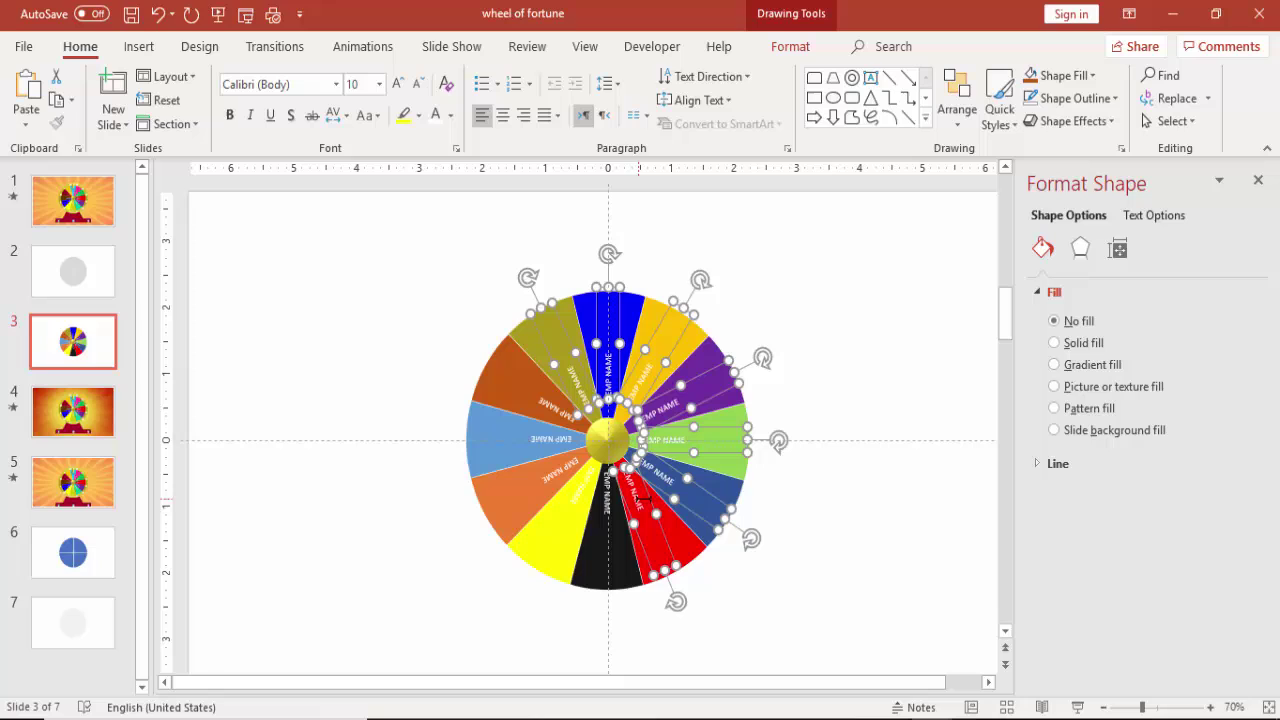
shift+click(607, 495)
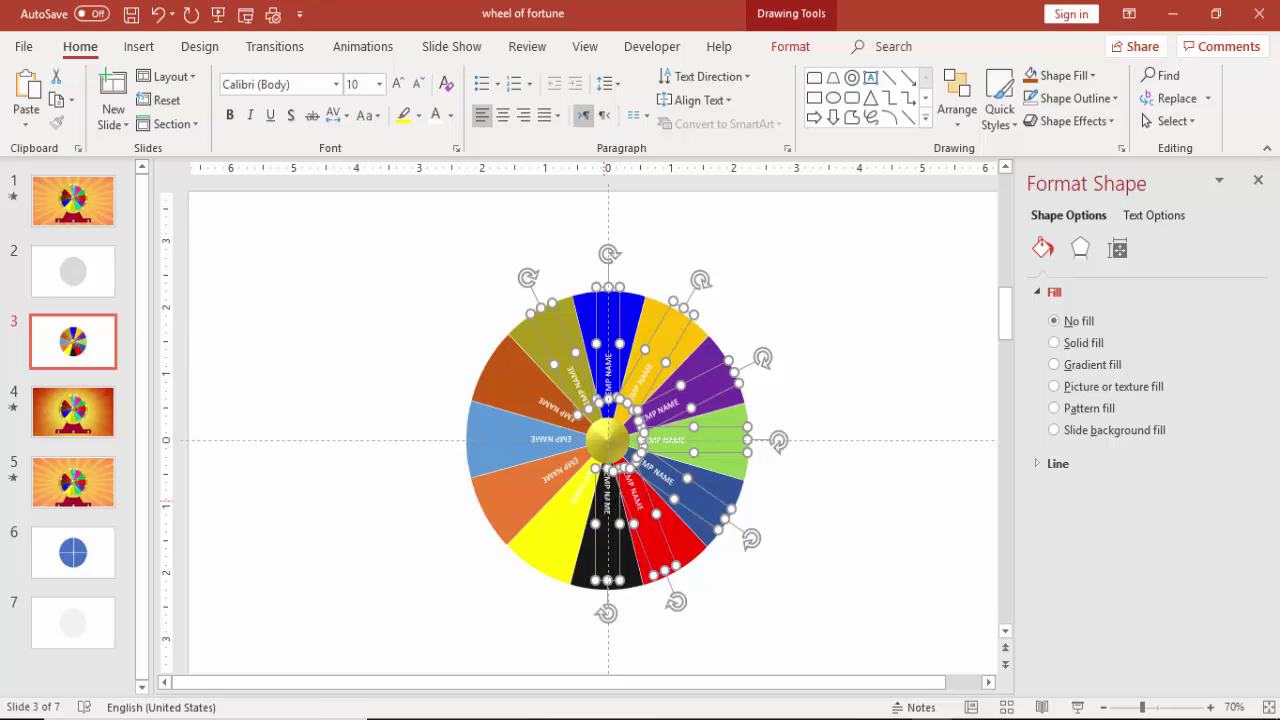
Add the remaining labels and the wedges to the selection and group them into one wheel
shift+click(578, 494)
shift+click(565, 471)
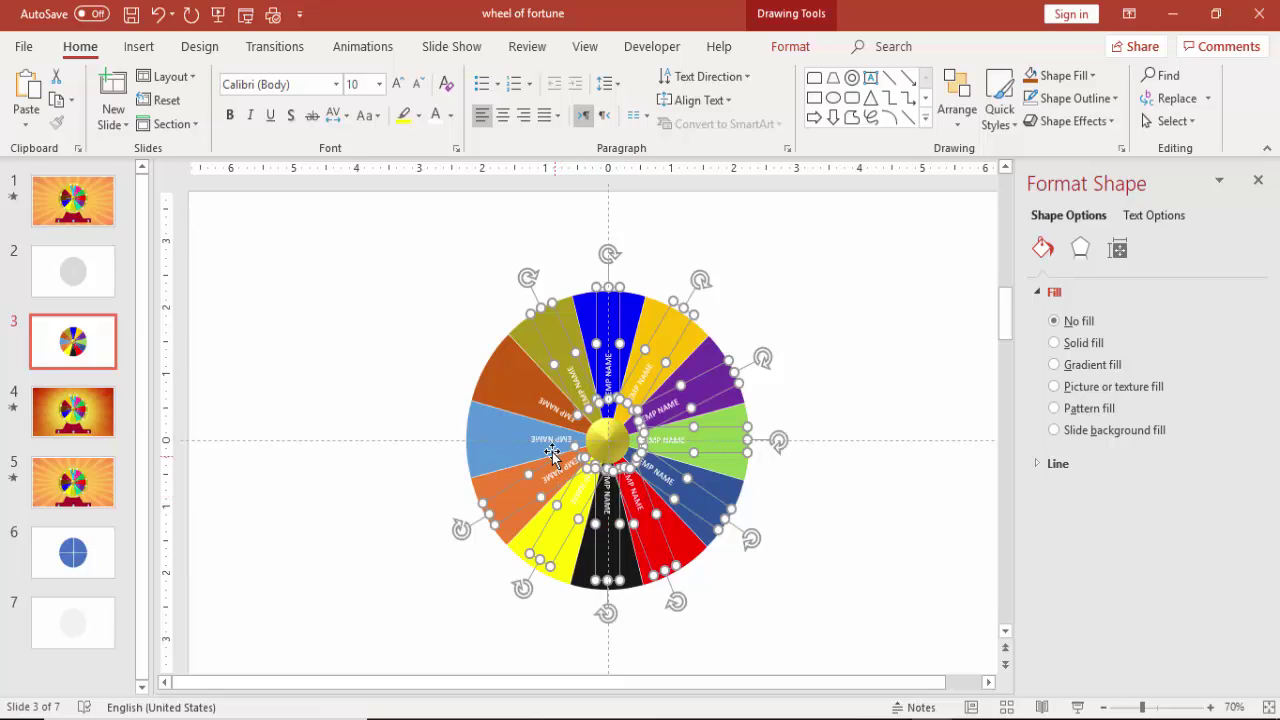
shift+click(553, 439)
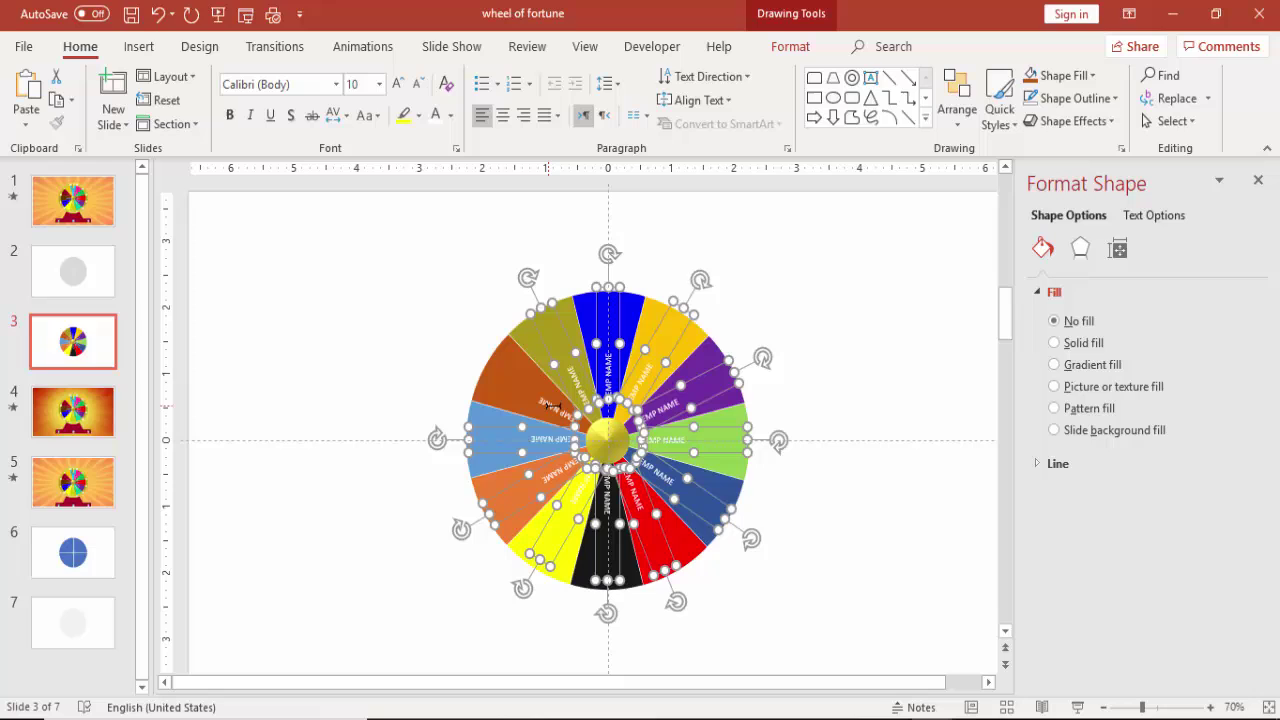
shift+click(535, 350)
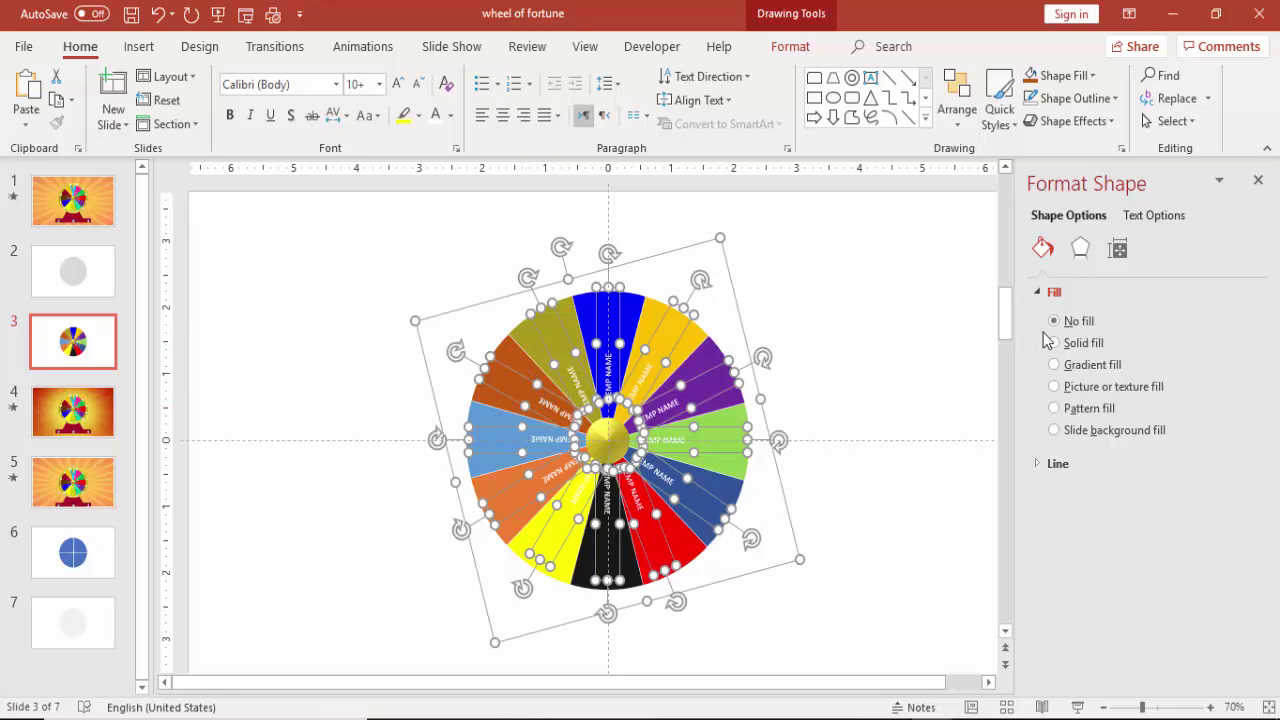
key(ctrl+g)
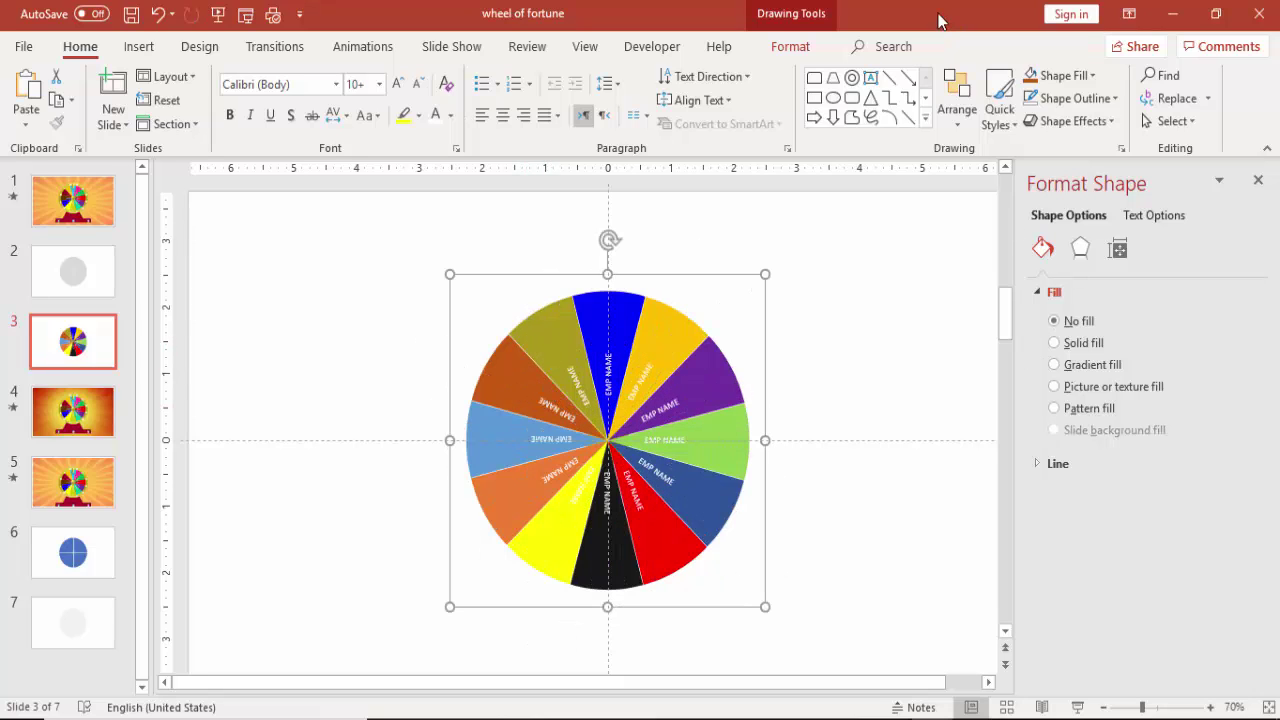
Send the wheel group to back, behind the gold centre hub
click(797, 47)
click(1008, 100)
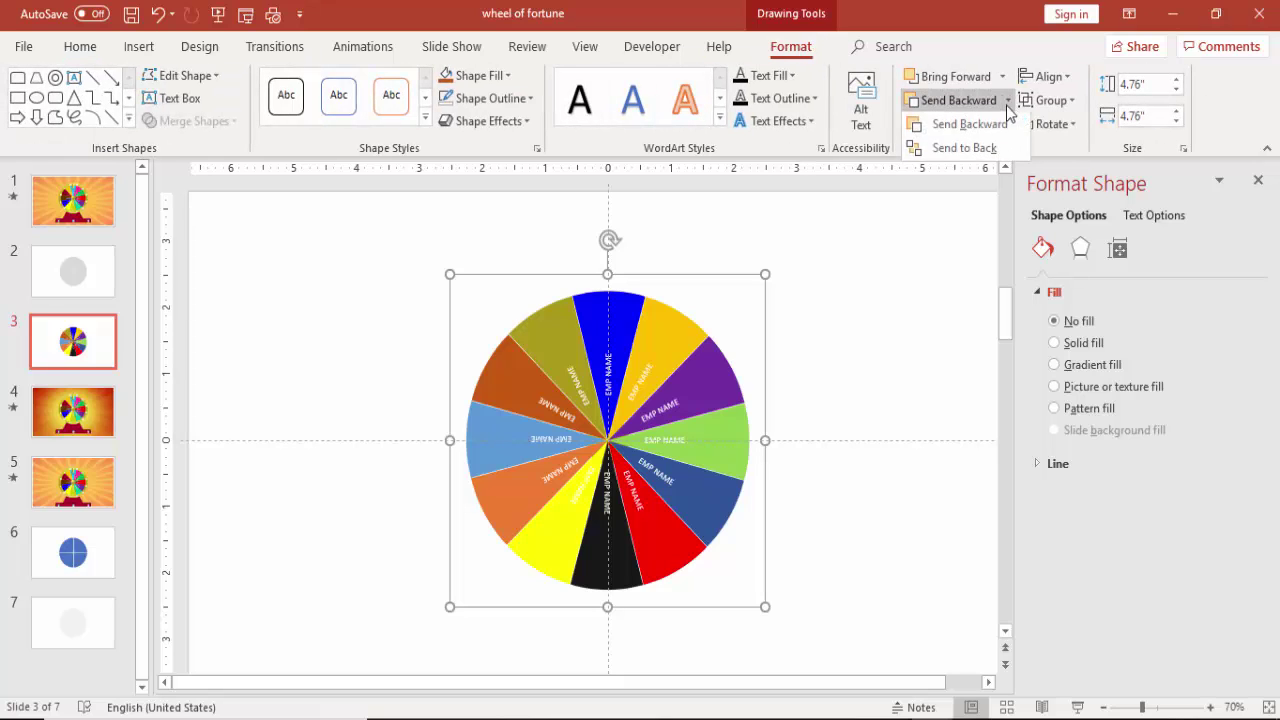
click(945, 143)
click(864, 309)
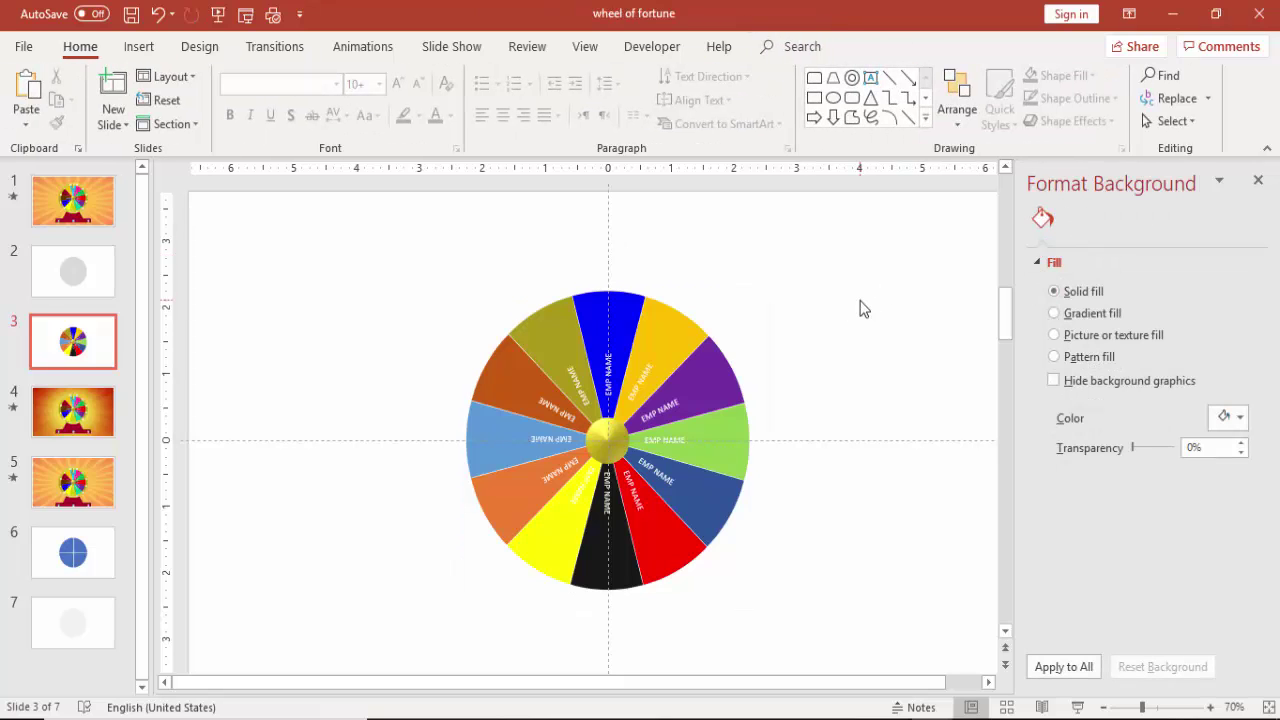
click(139, 46)
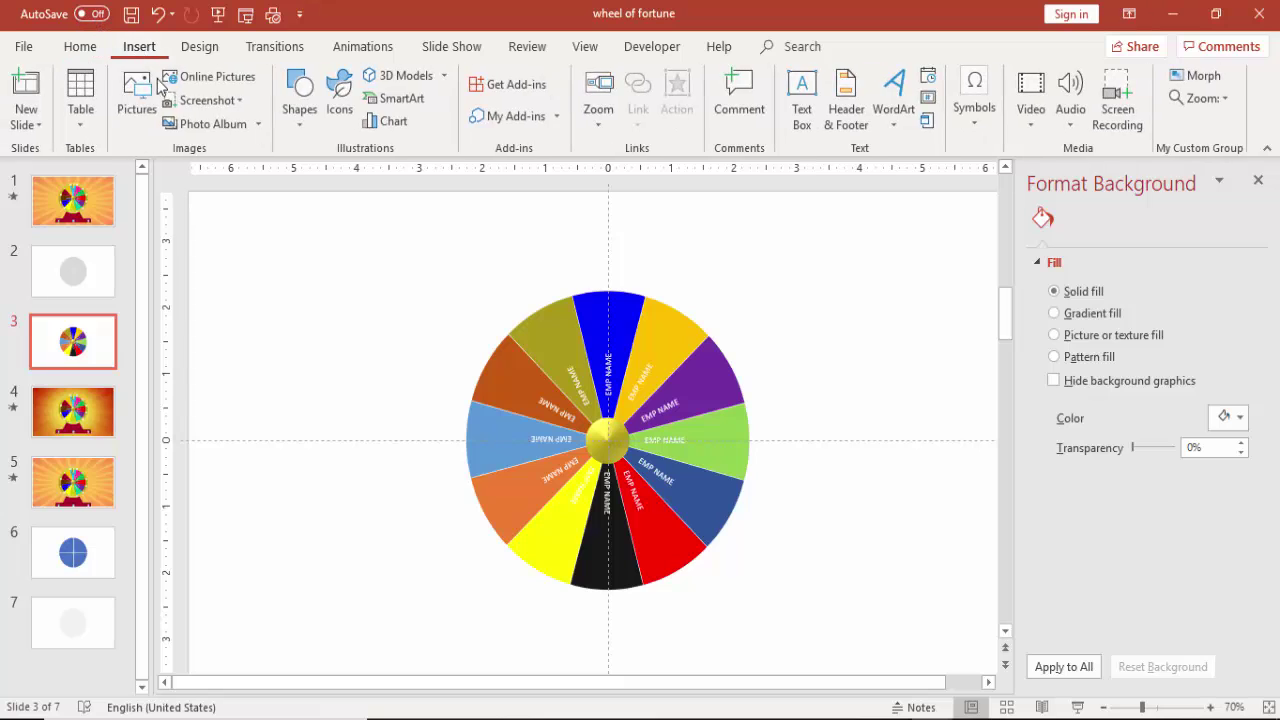
Insert a hollow circle sized 4.7" x 4.7"
click(299, 128)
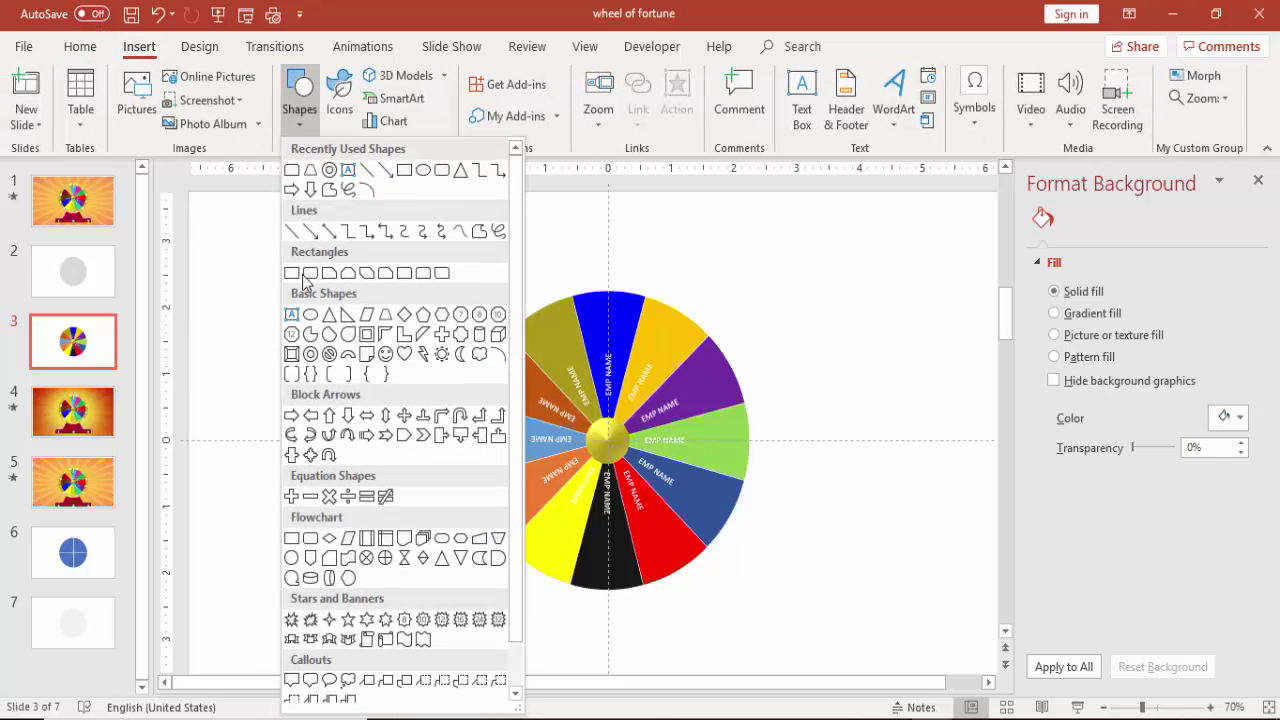
click(310, 355)
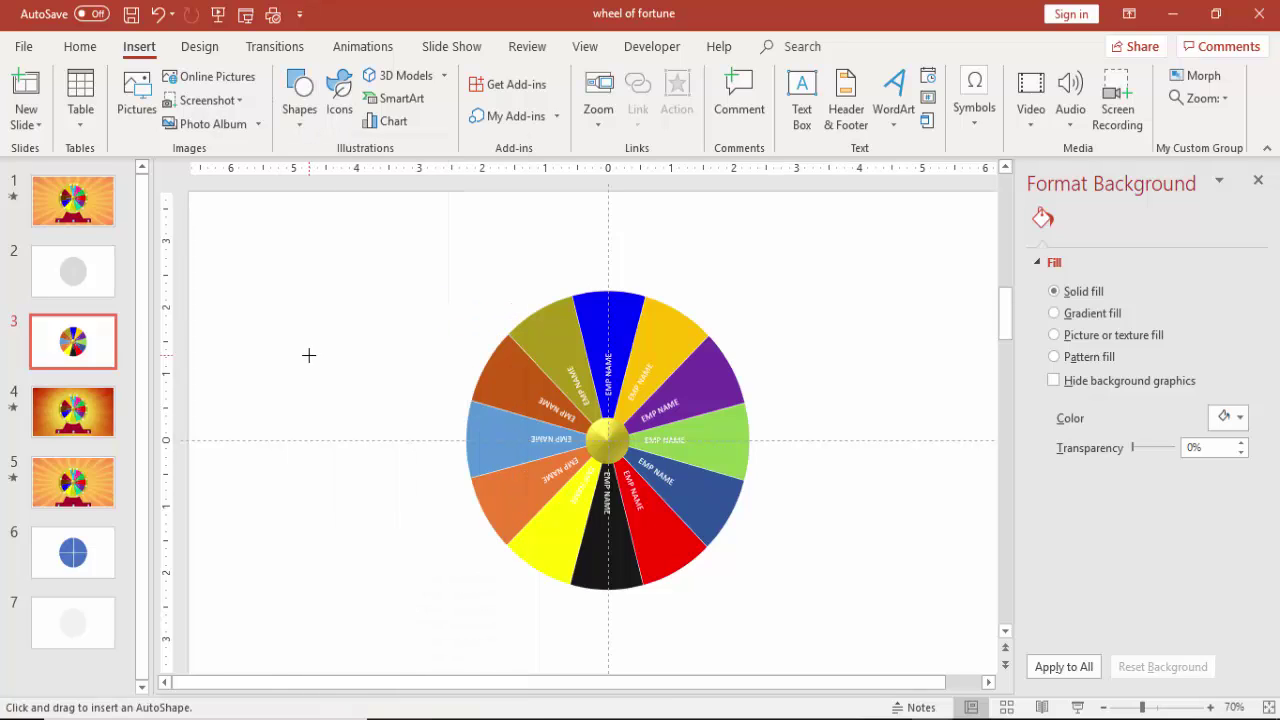
click(309, 355)
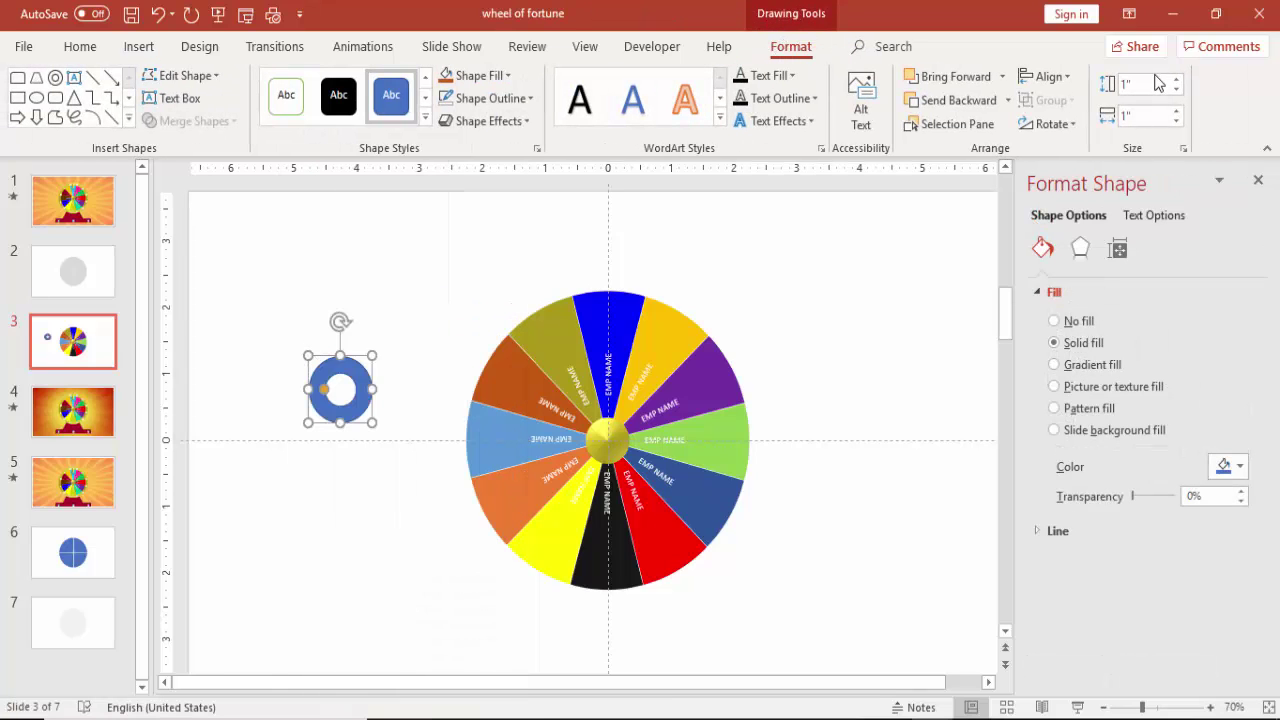
click(1161, 88)
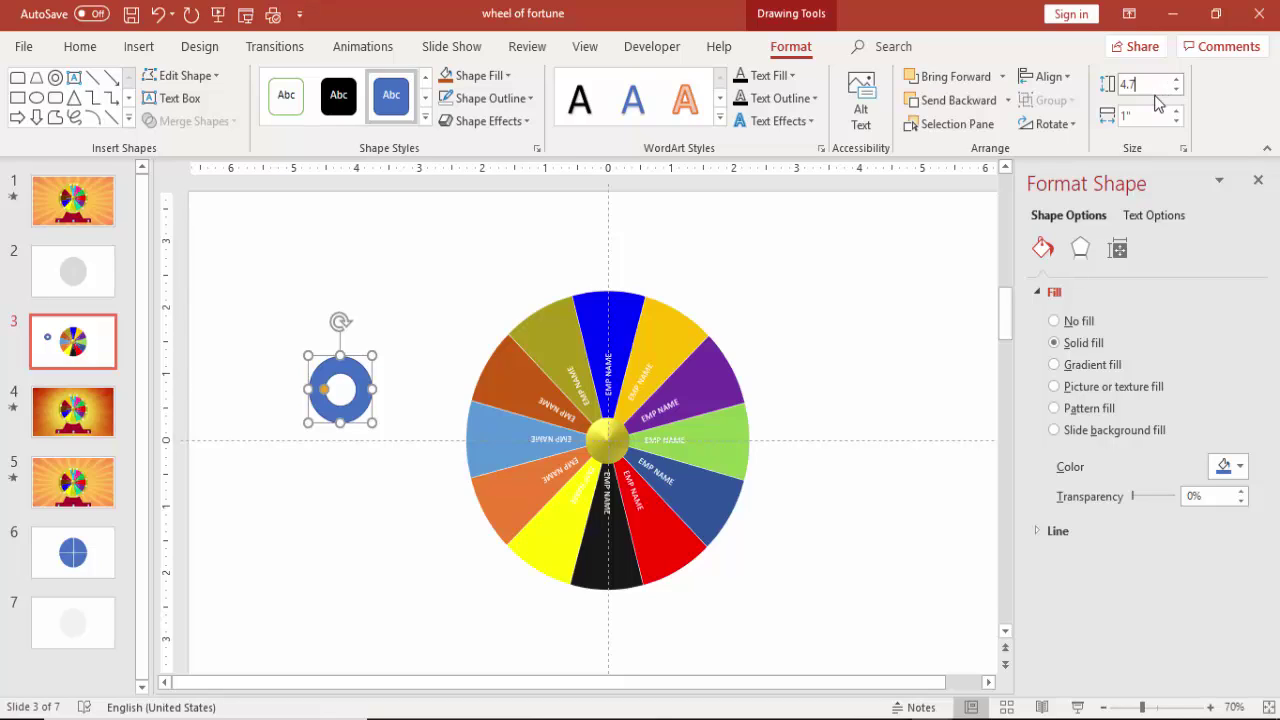
text(4.7)
click(1161, 114)
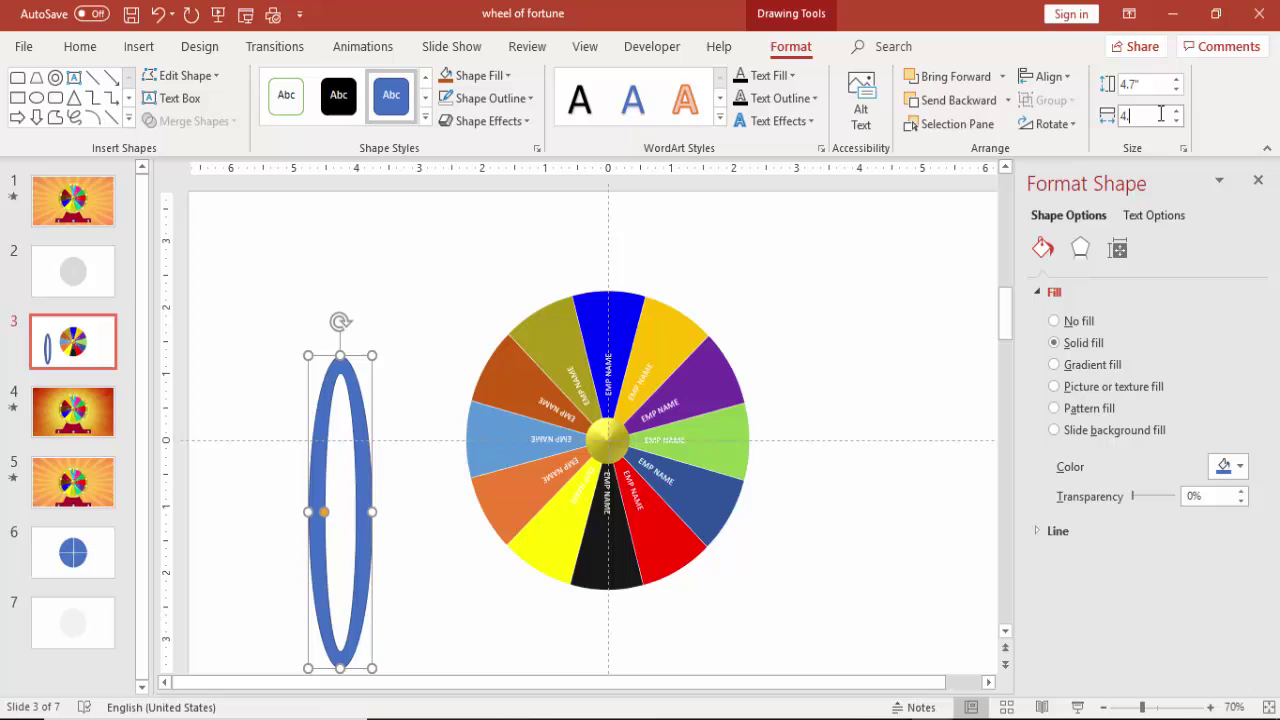
text(4.7)
key(Return)
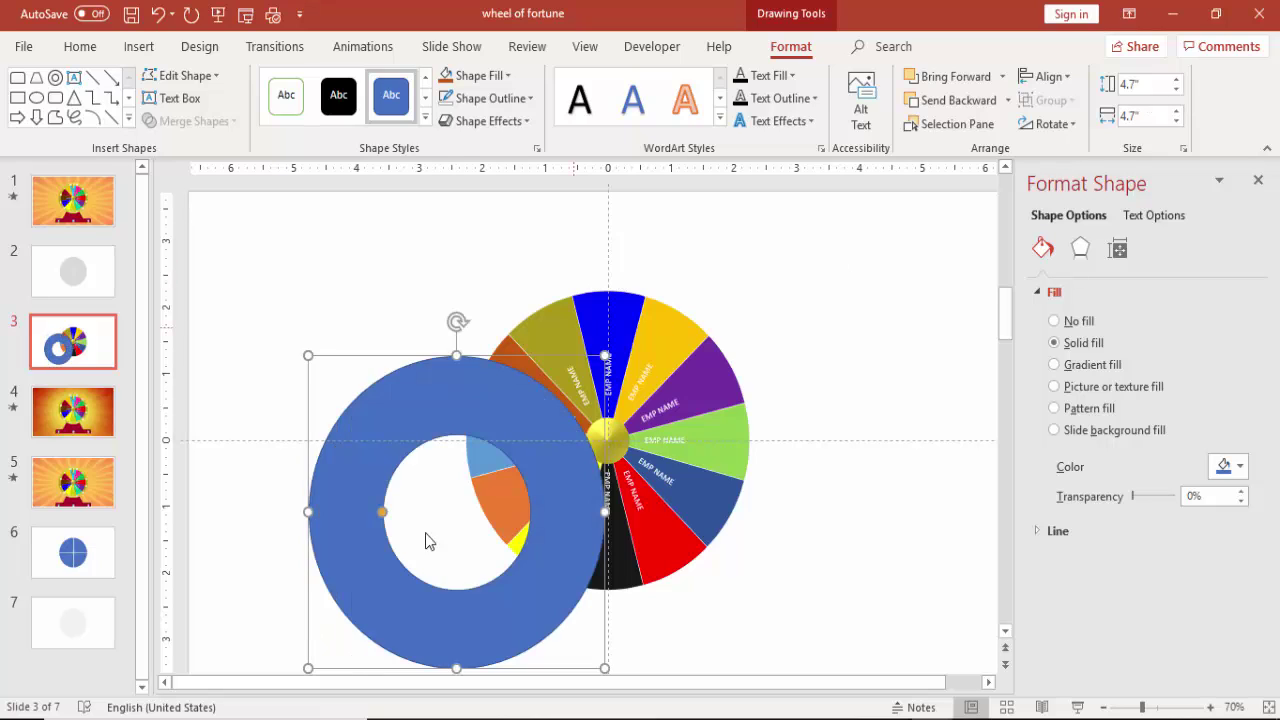
Thin the ring and remove its outline
drag(381, 511, 337, 505)
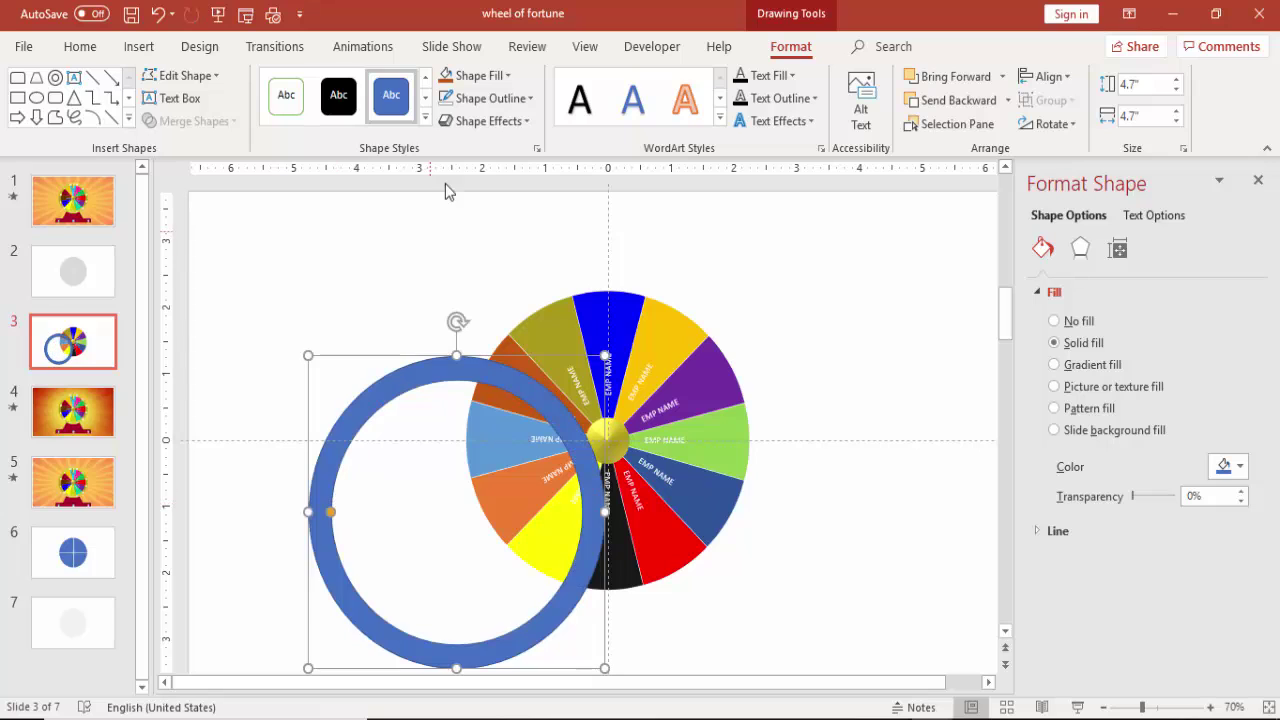
click(483, 100)
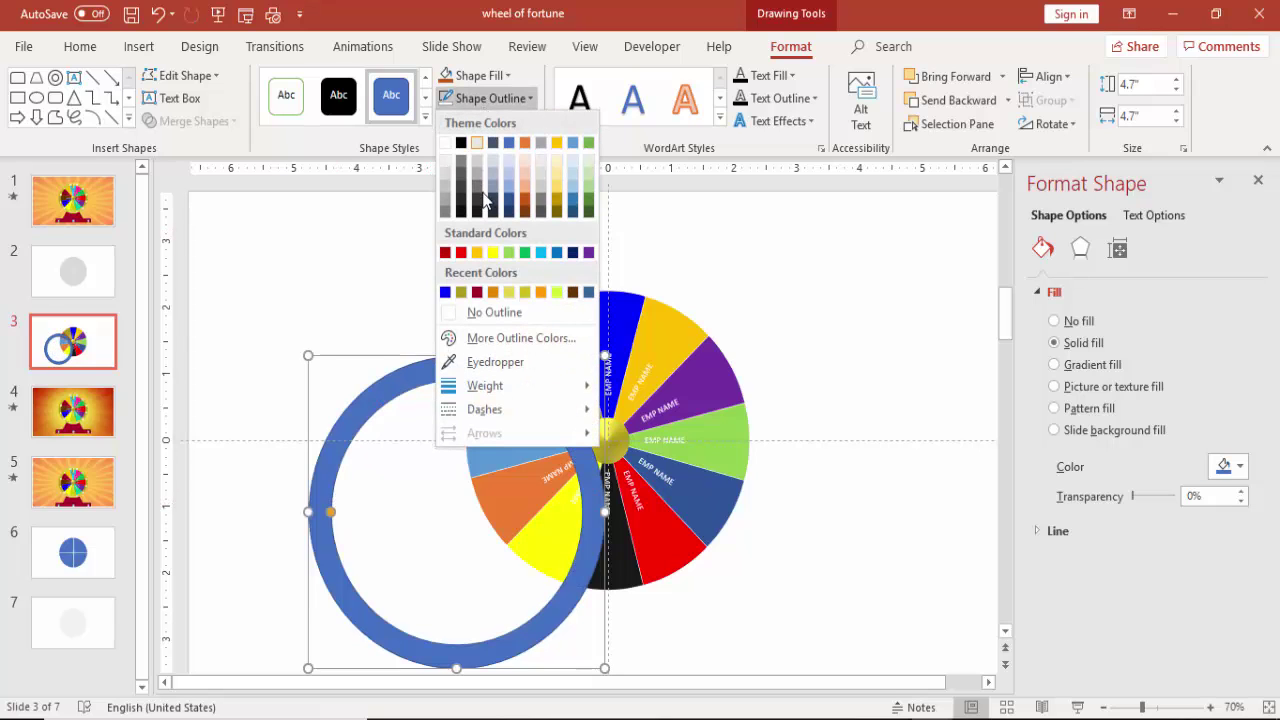
click(489, 313)
drag(414, 372, 429, 372)
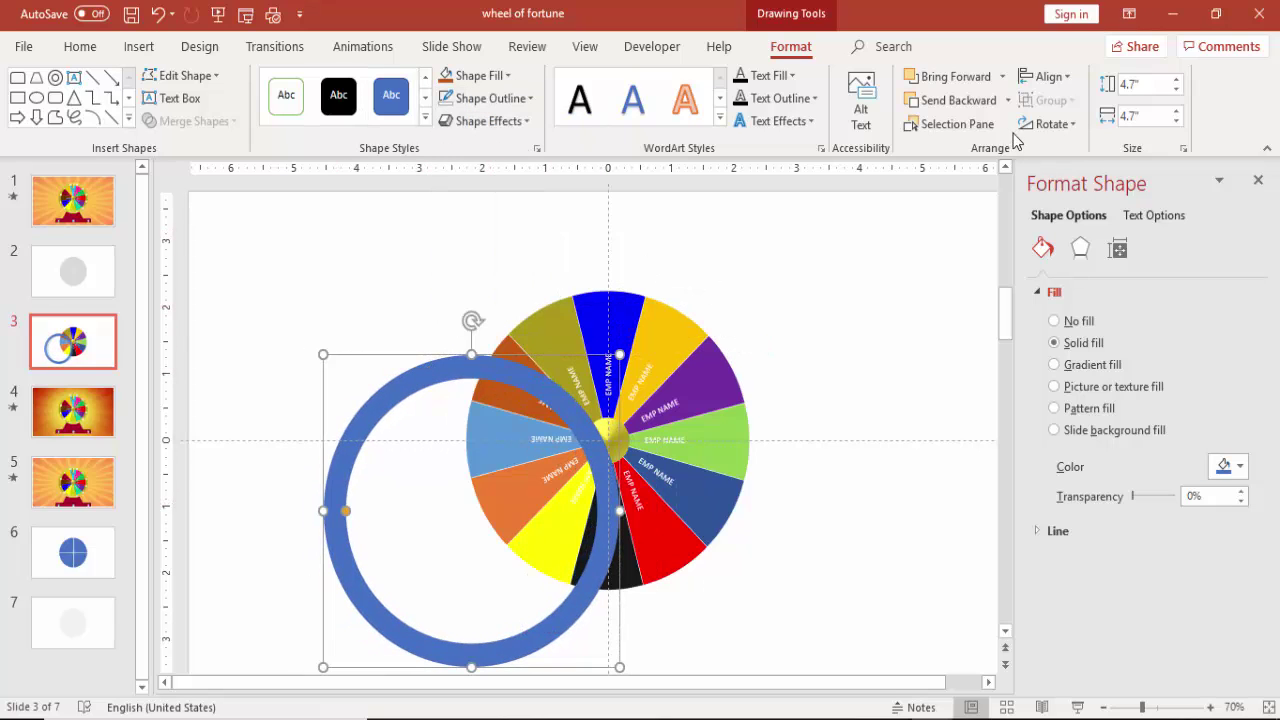
Centre the ring horizontally and vertically and give it a gold gradient fill
click(1045, 76)
click(1079, 124)
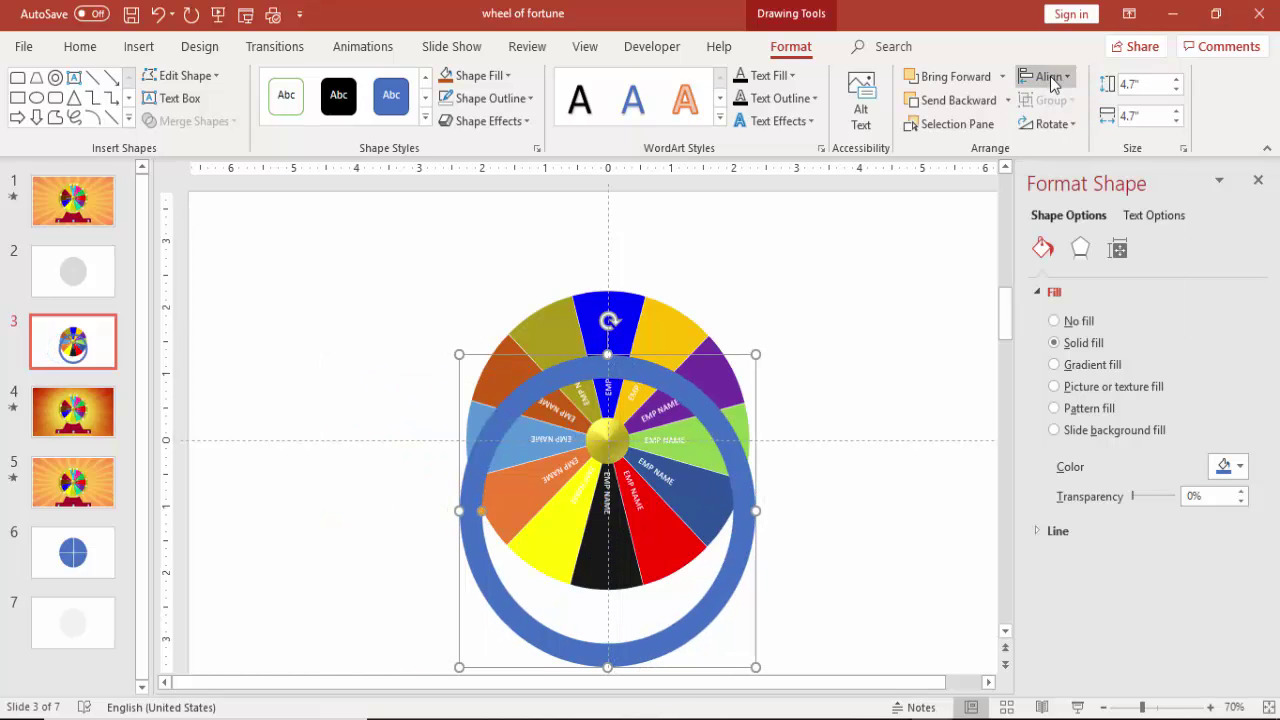
click(1047, 76)
click(1081, 200)
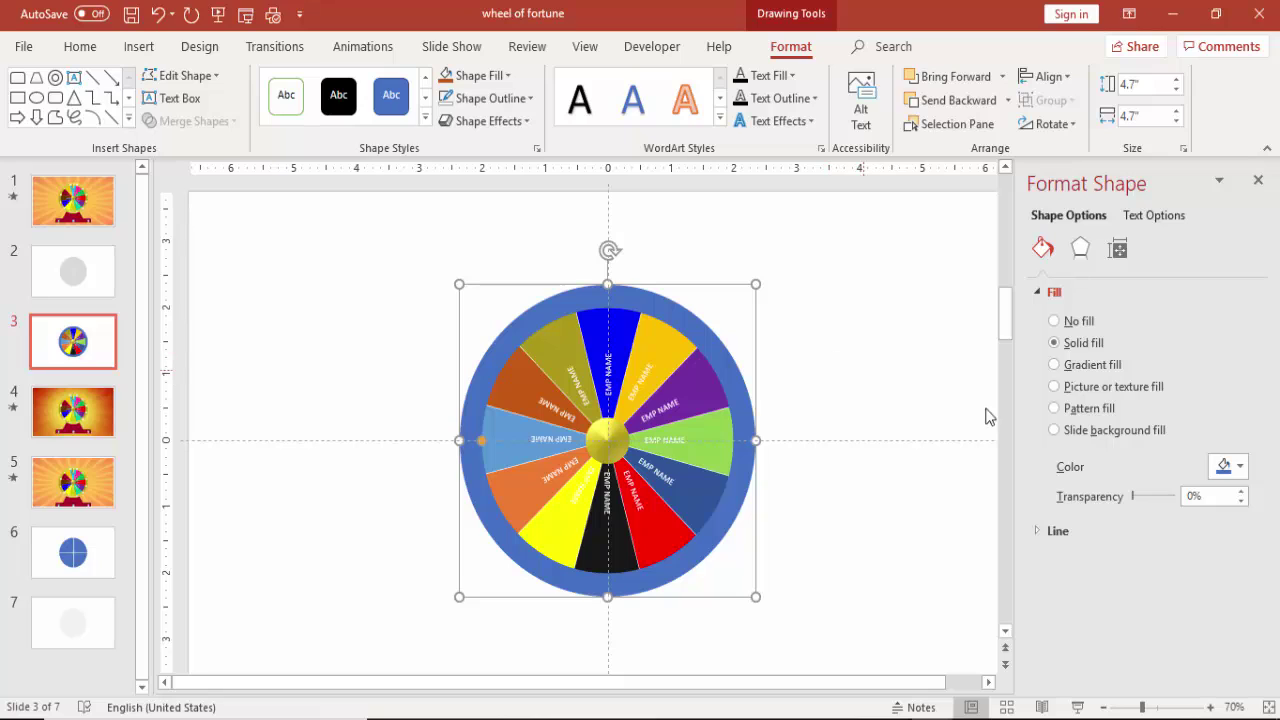
click(1075, 368)
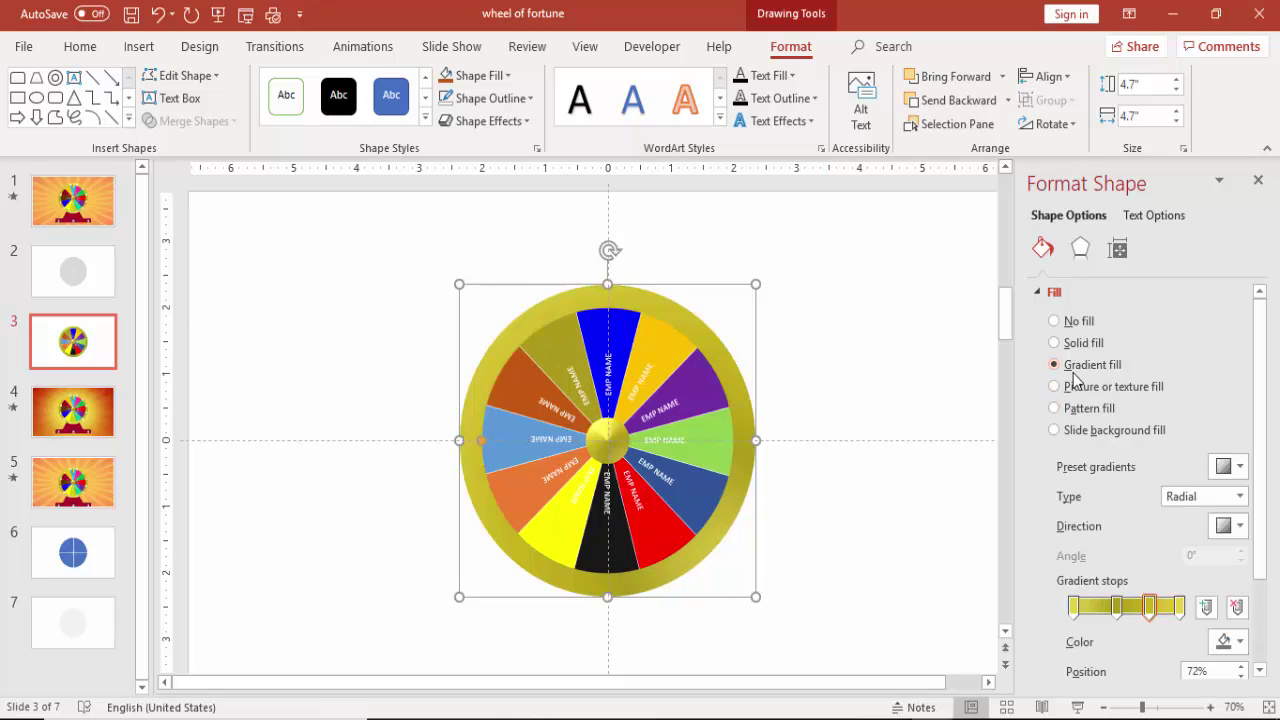
click(810, 418)
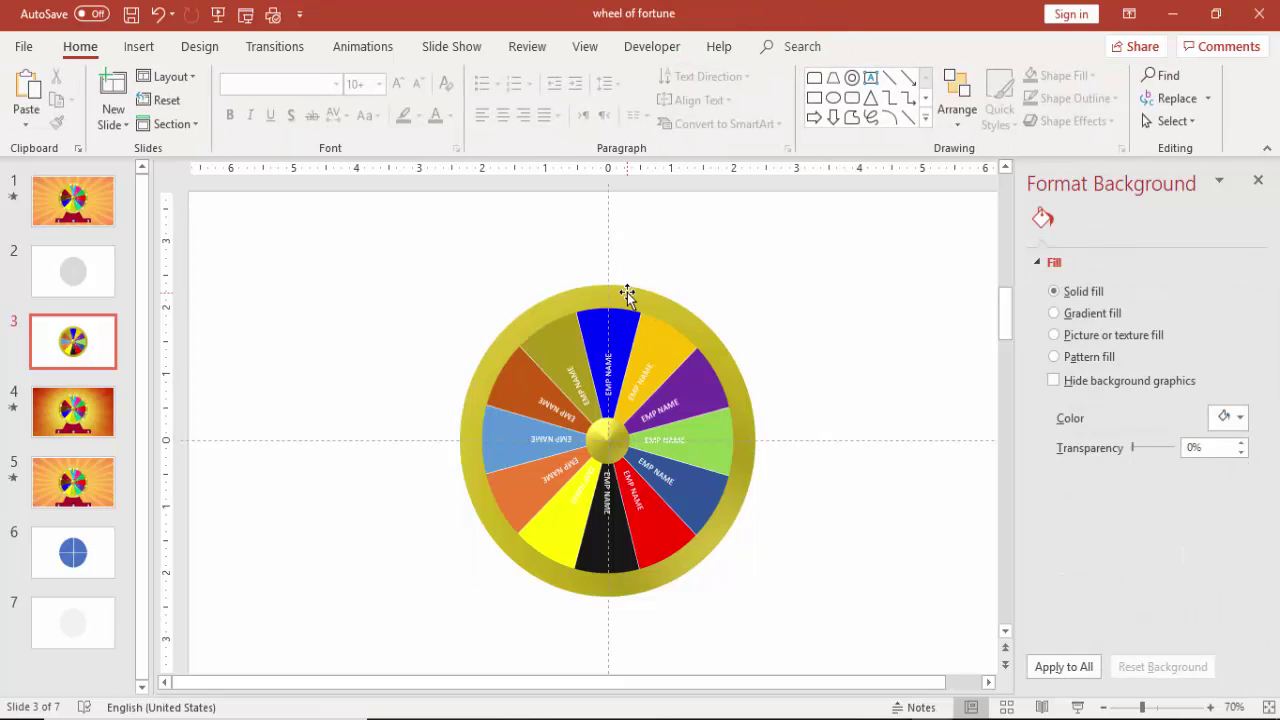
click(611, 443)
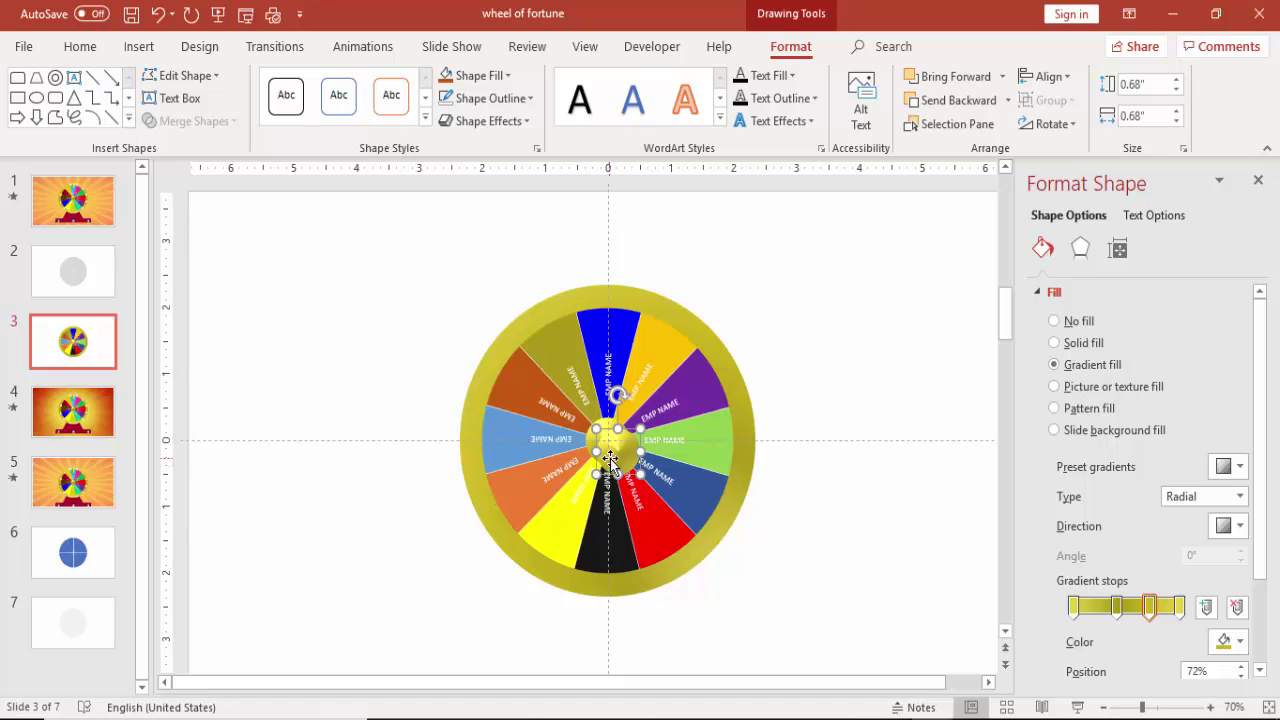
Copy the gold hub, change it to a downward Pentagon arrow, and place it at the wheel's top
drag(610, 458, 749, 257)
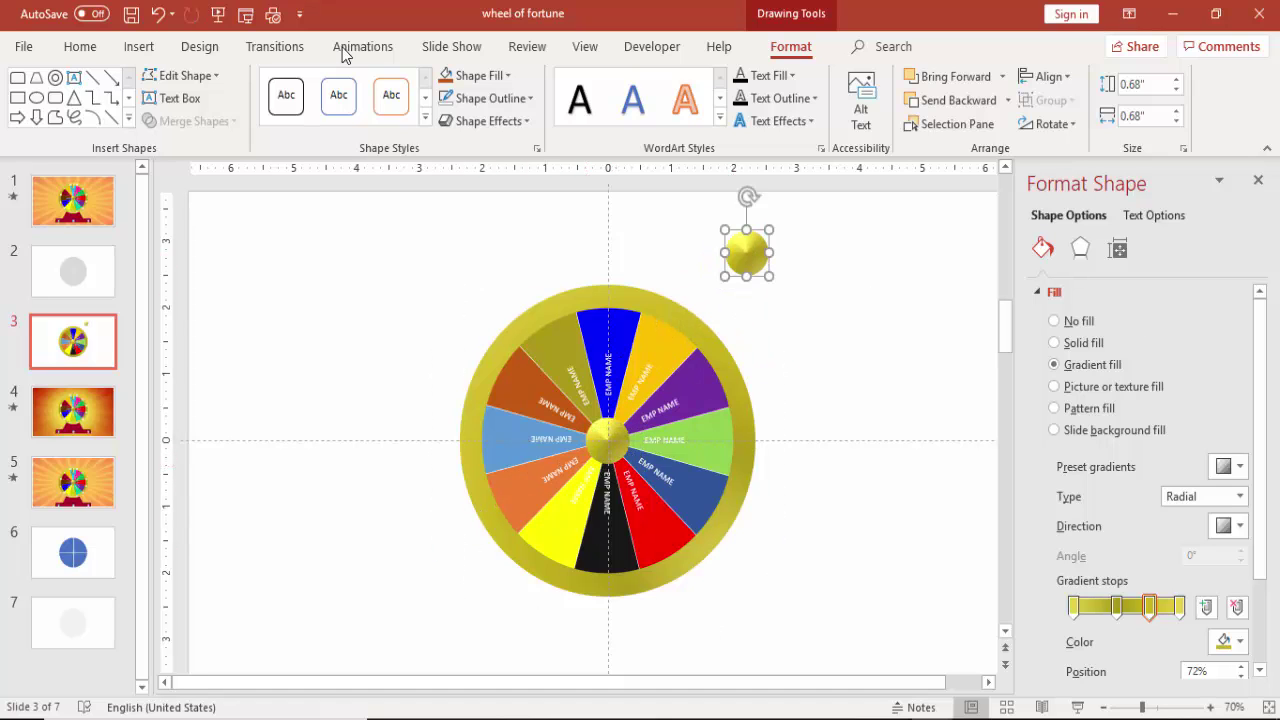
click(182, 75)
mouse_move(201, 105)
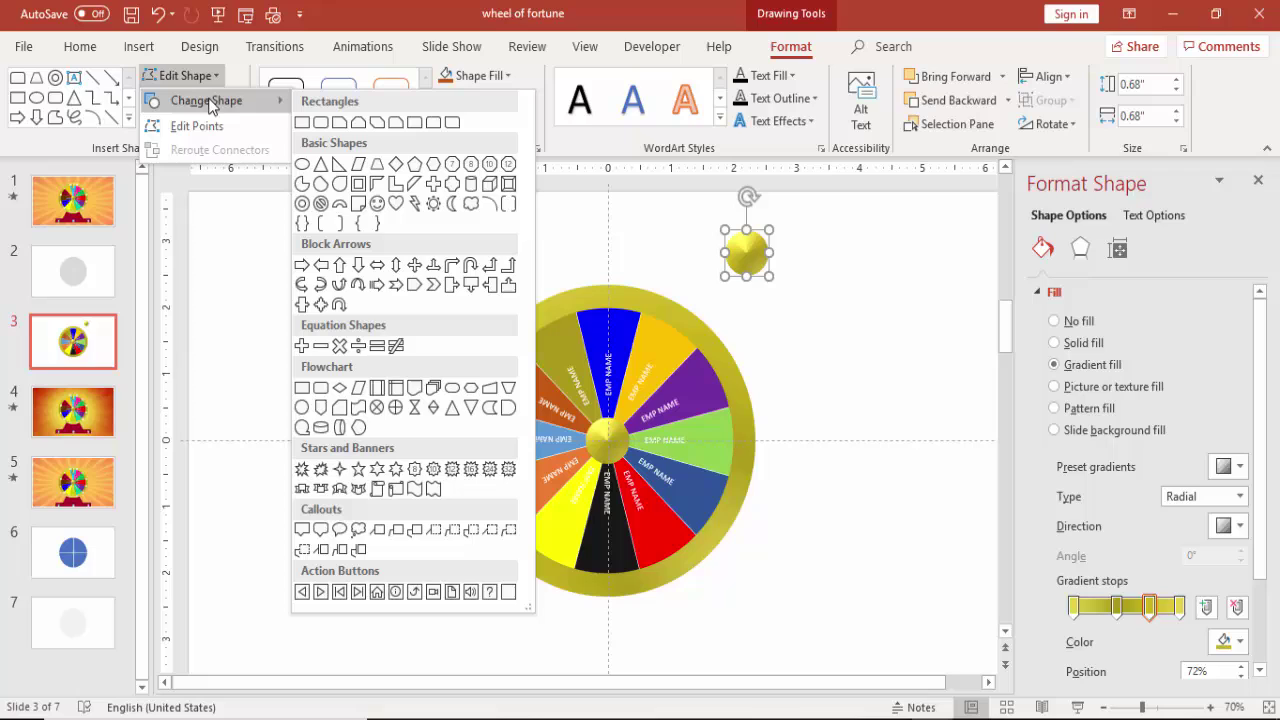
click(418, 288)
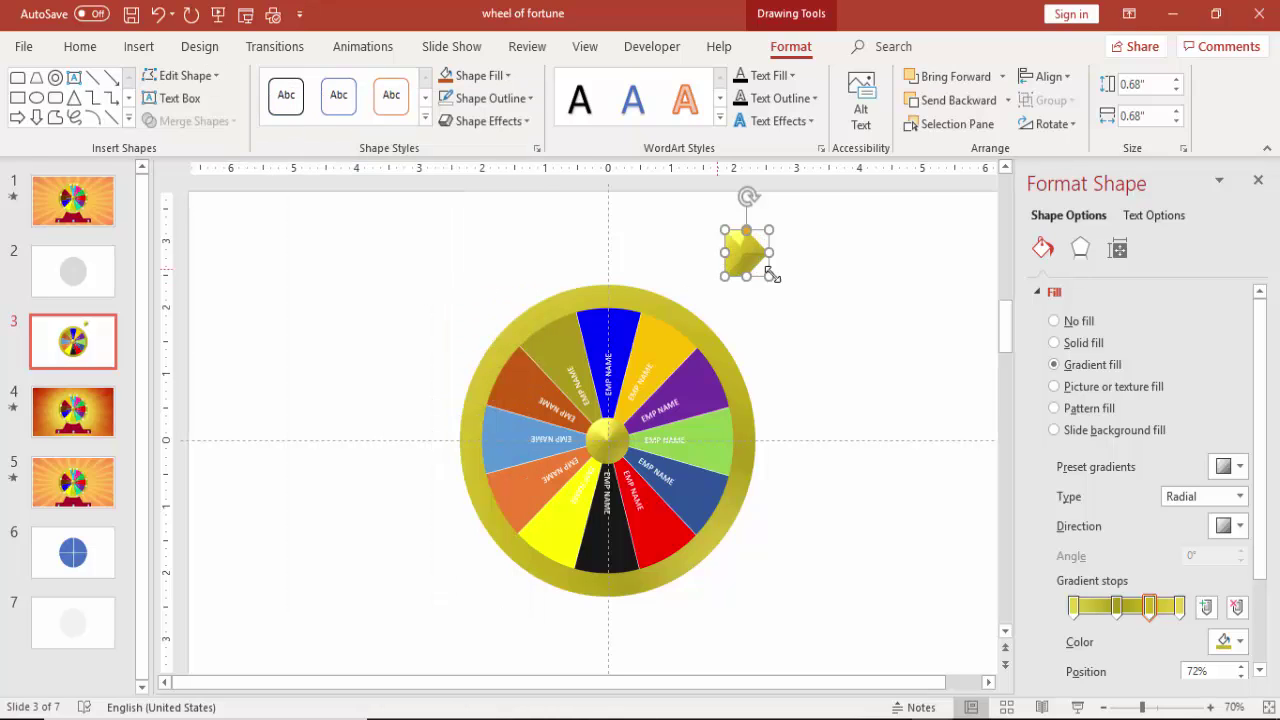
mouse_move(782, 272)
mouse_down()
mouse_move(809, 271)
mouse_move(771, 243)
mouse_move(757, 267)
mouse_up()
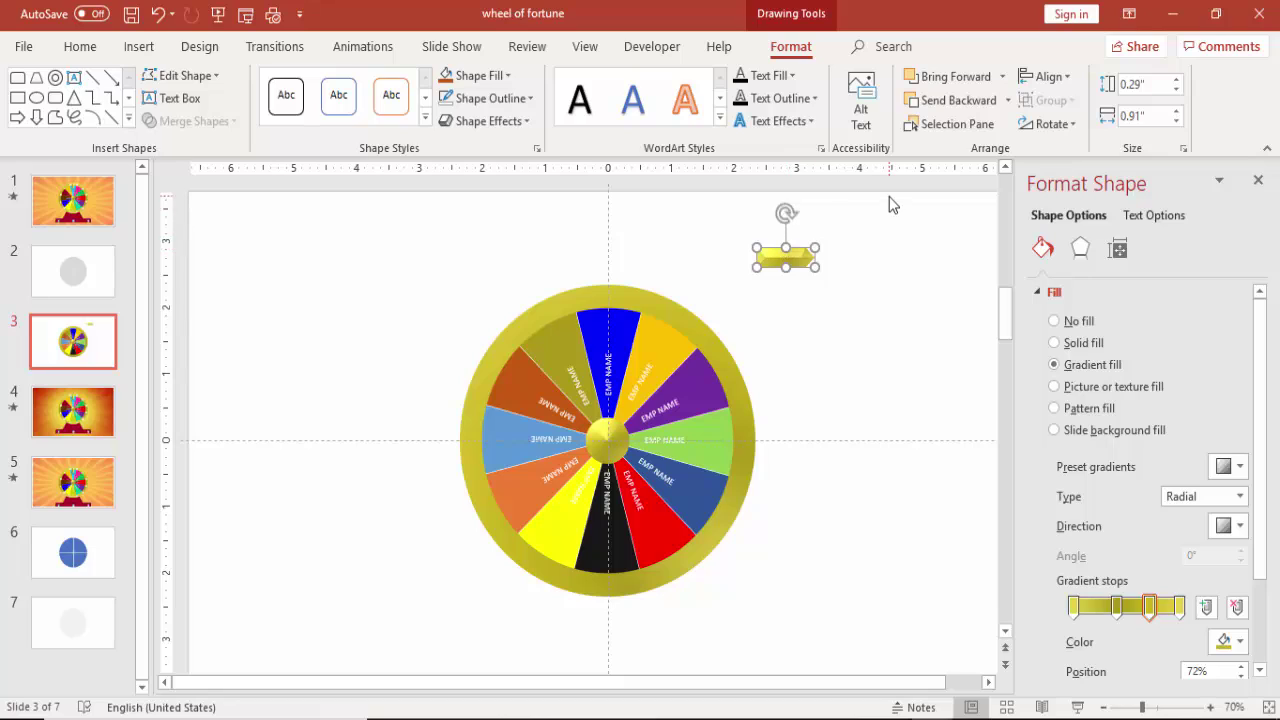
key(alt+Right)
key(alt+Right)
key(alt+Right)
key(alt+Right)
key(alt+Right)
key(alt+Right)
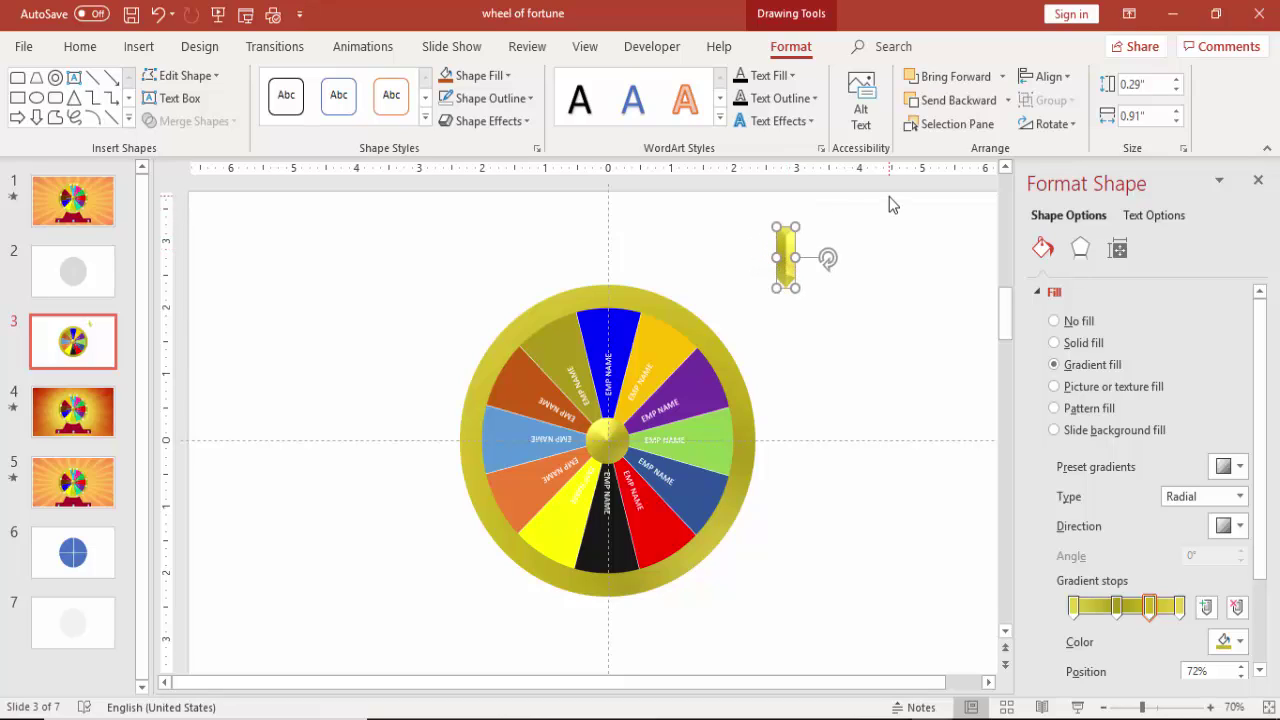
mouse_move(790, 240)
mouse_down()
mouse_move(735, 248)
mouse_move(626, 301)
mouse_move(608, 283)
mouse_up()
click(757, 293)
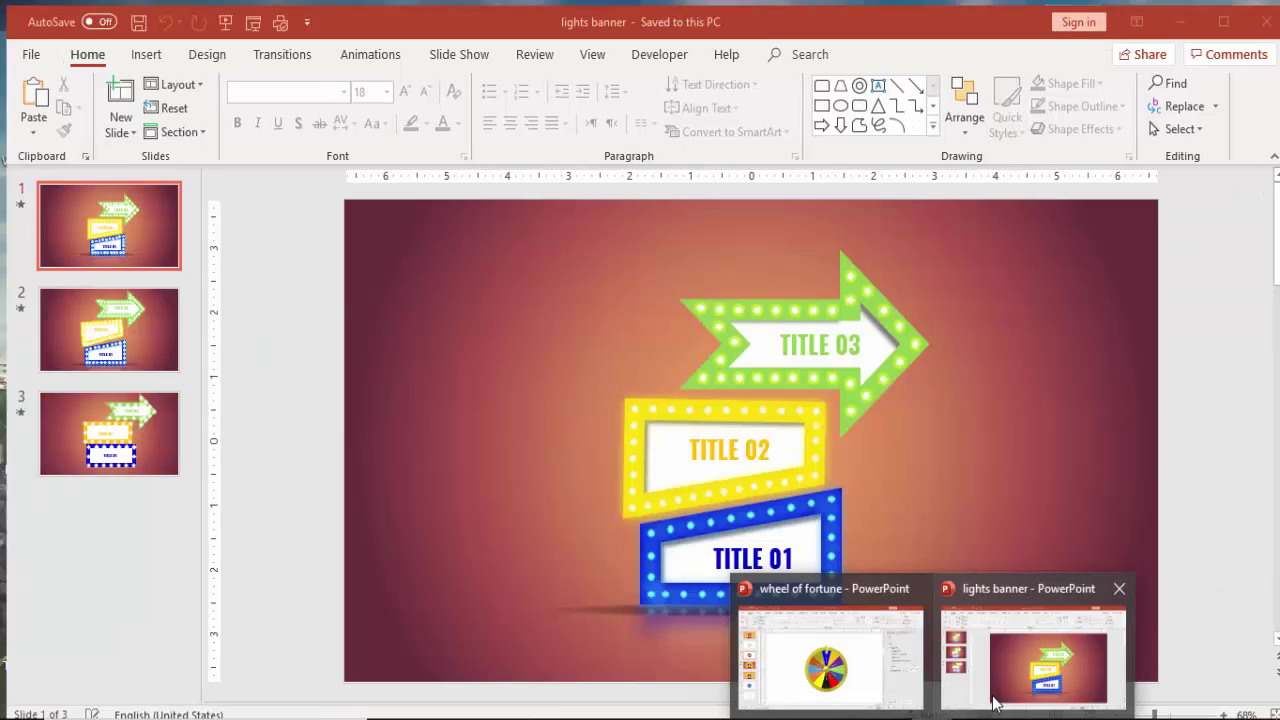
click(1036, 650)
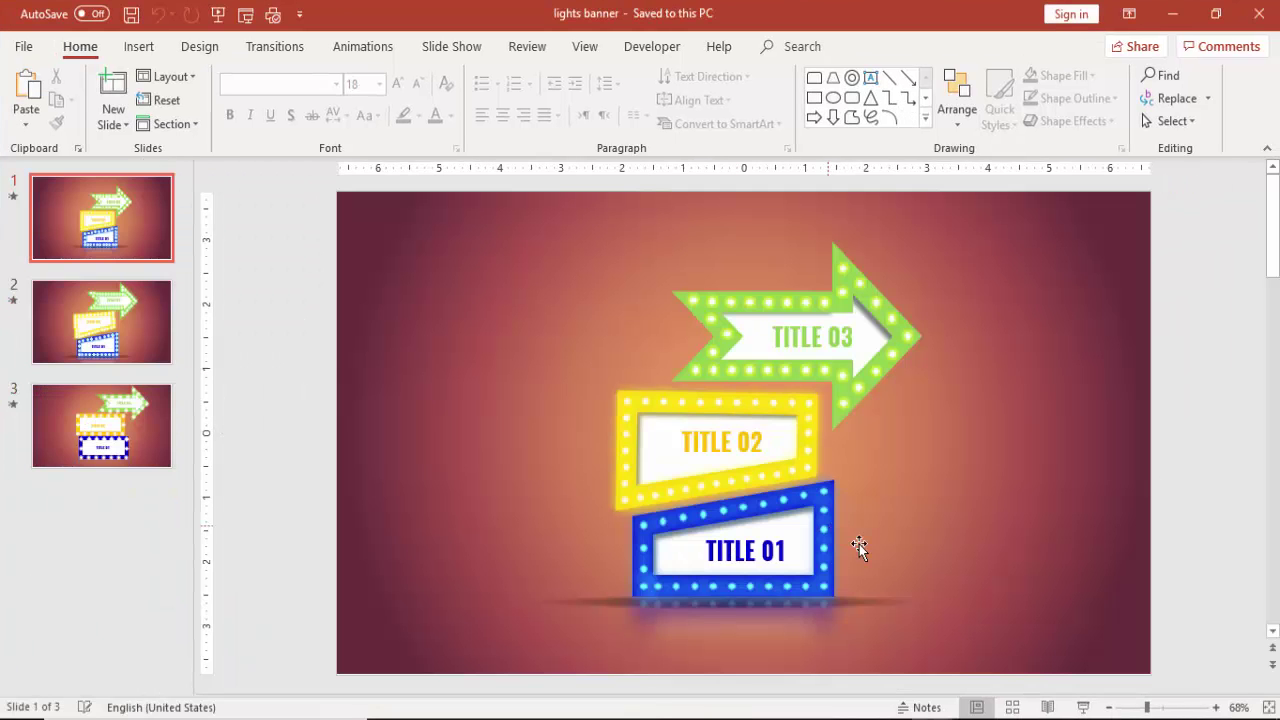
click(751, 299)
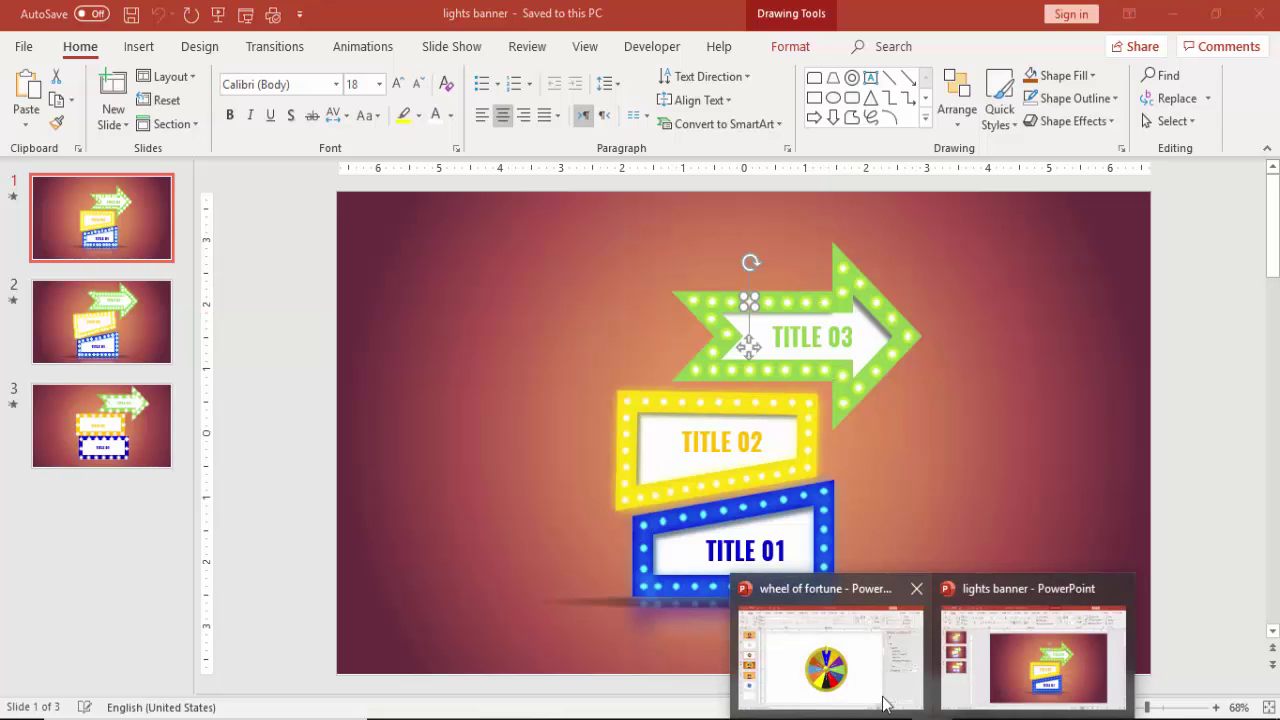
click(835, 650)
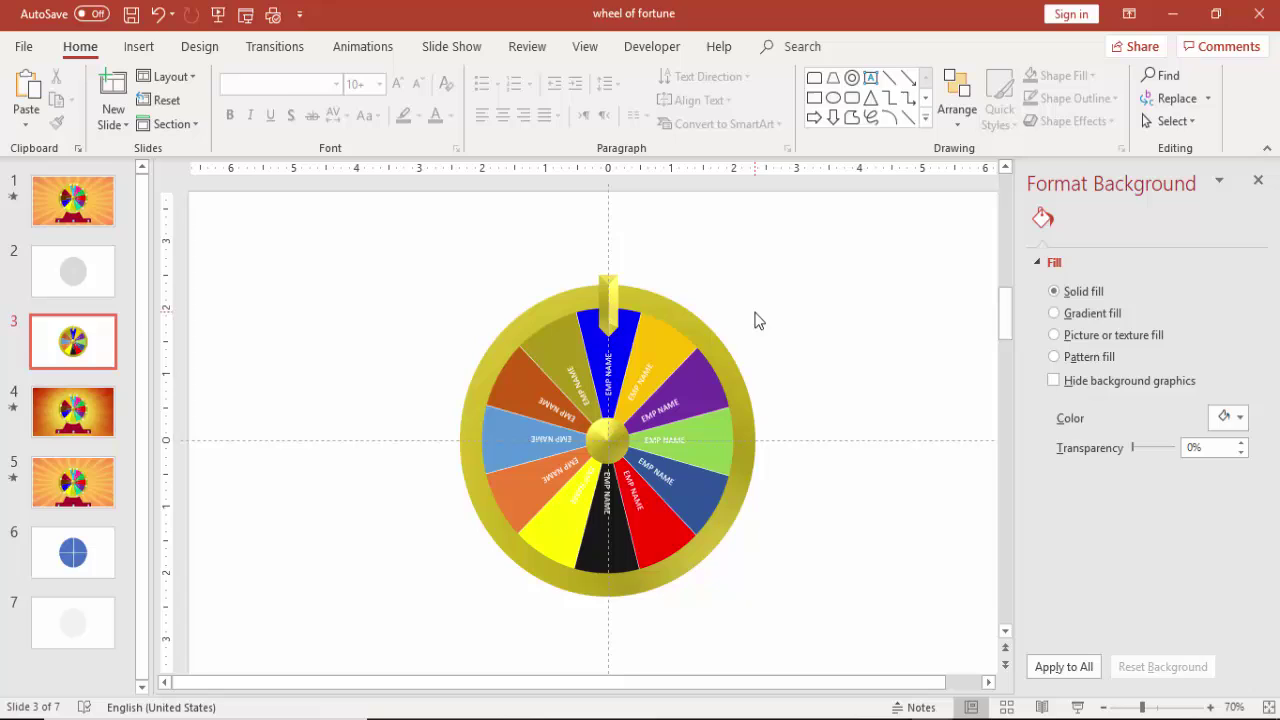
Paste the glowing light and position it precisely on the gold rim
key(ctrl+v)
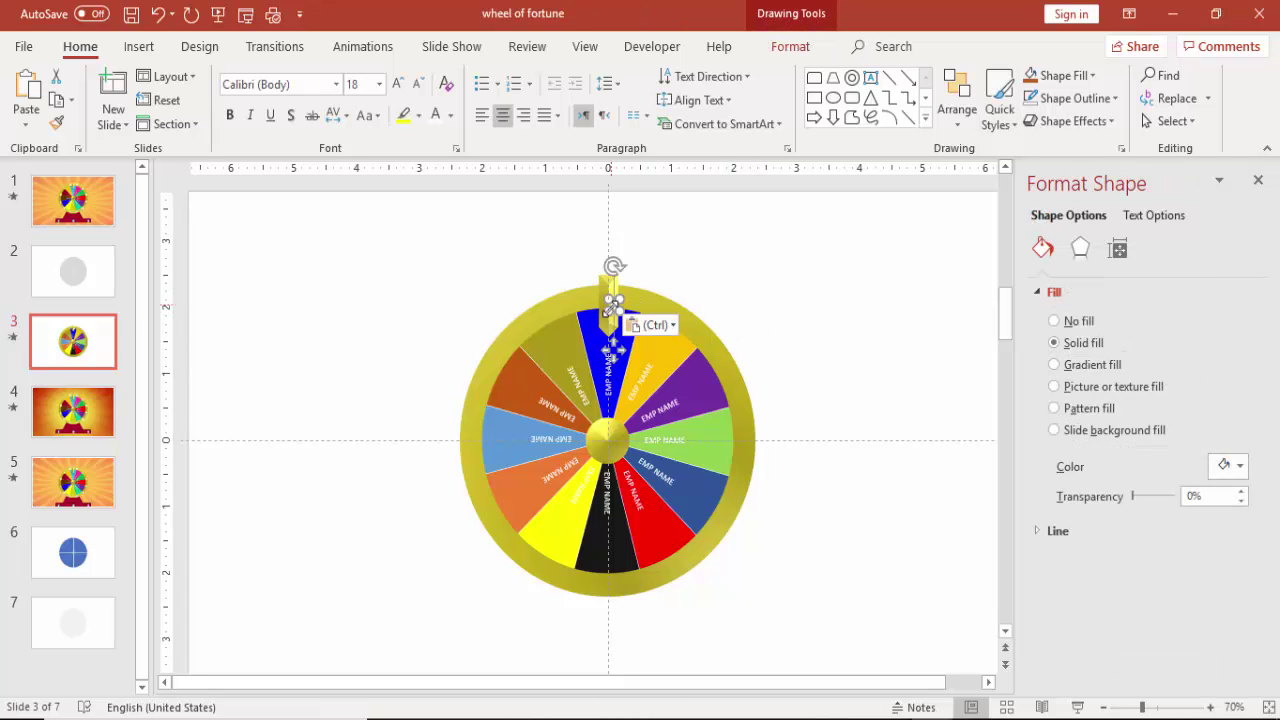
key(Right)
key(Right)
key(Right)
key(Right)
key(Right)
key(Right)
key(Right)
key(Right)
key(Right)
key(Right)
key(Right)
key(Right)
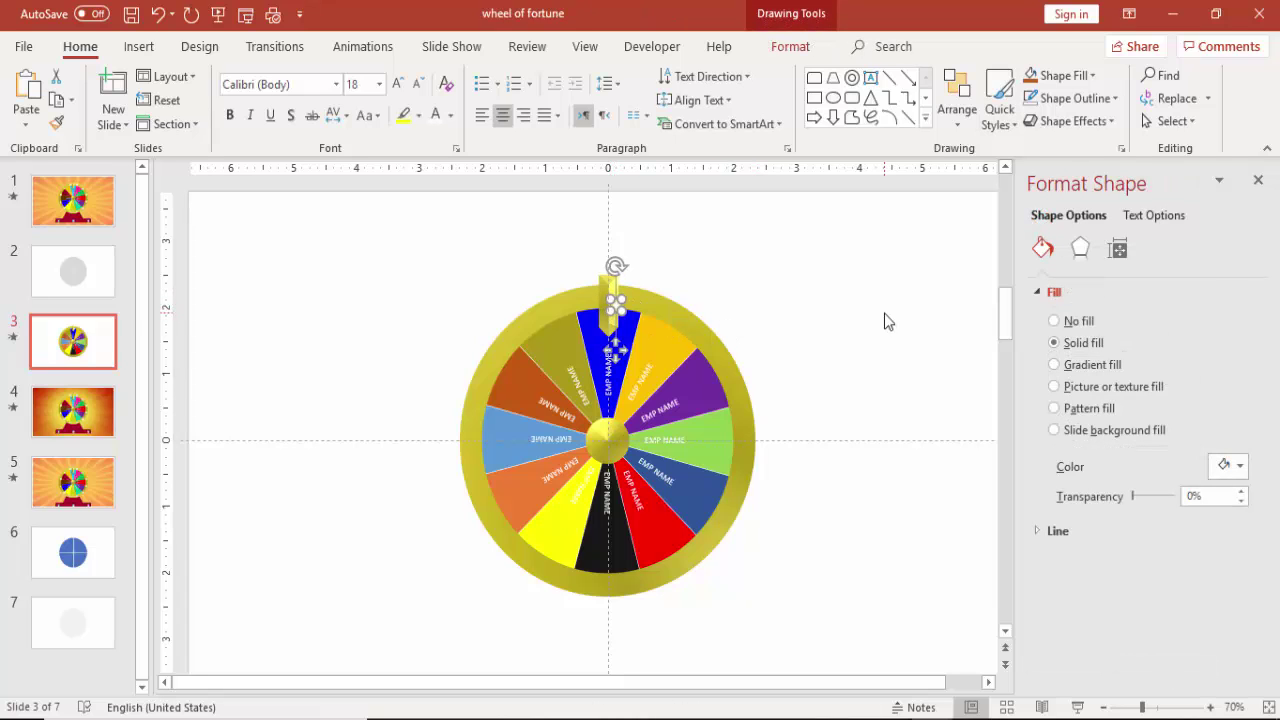
key(Down)
key(Down)
key(Down)
key(Down)
key(Down)
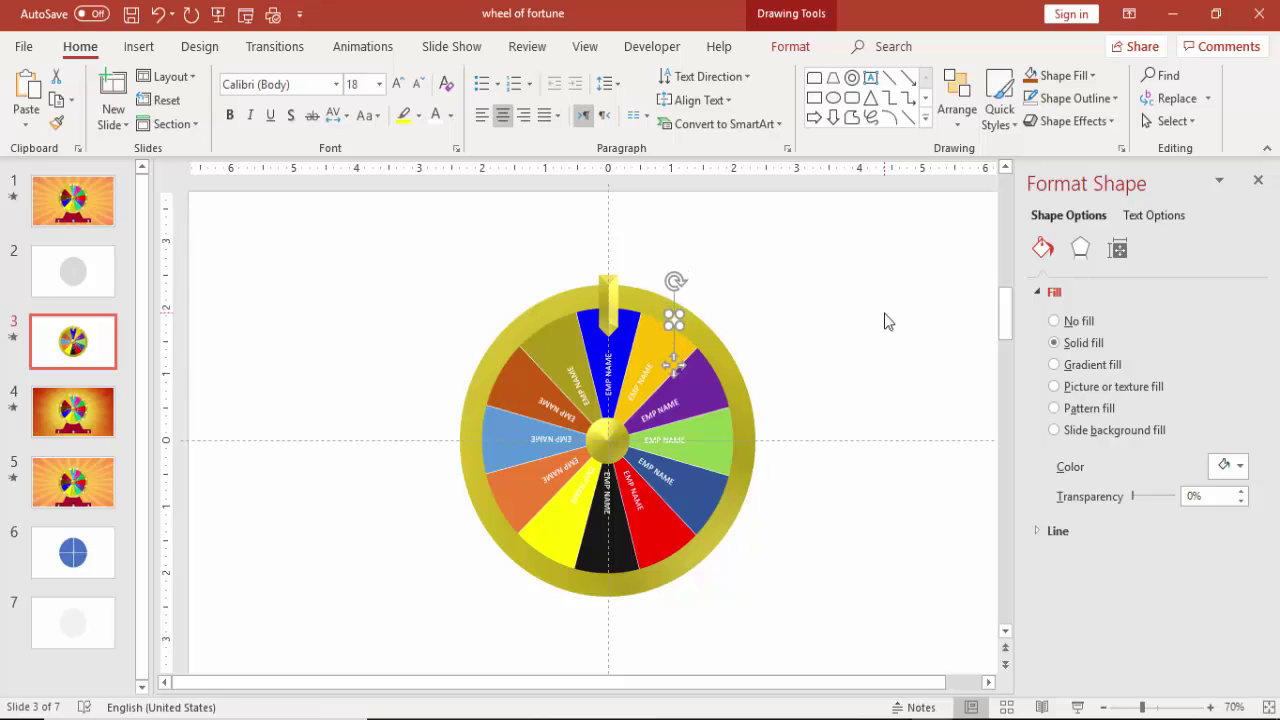
key(Up)
key(Up)
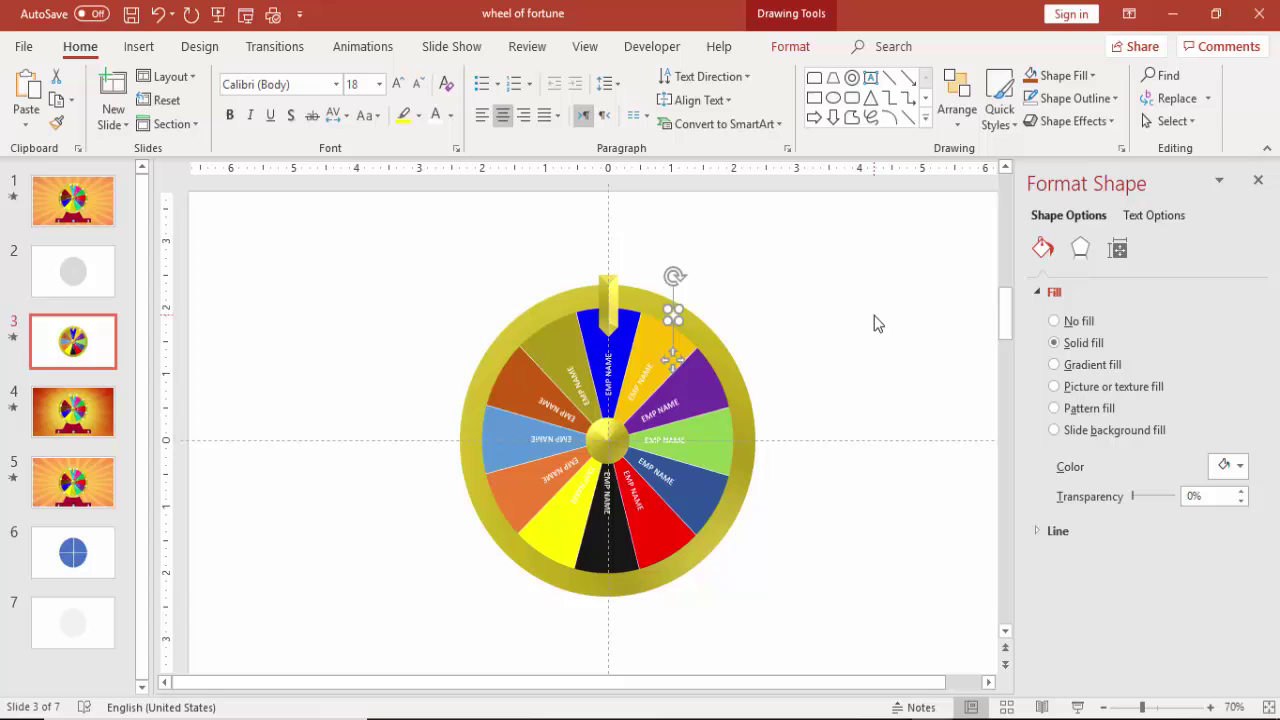
key(Right)
key(Right)
key(Down)
key(Down)
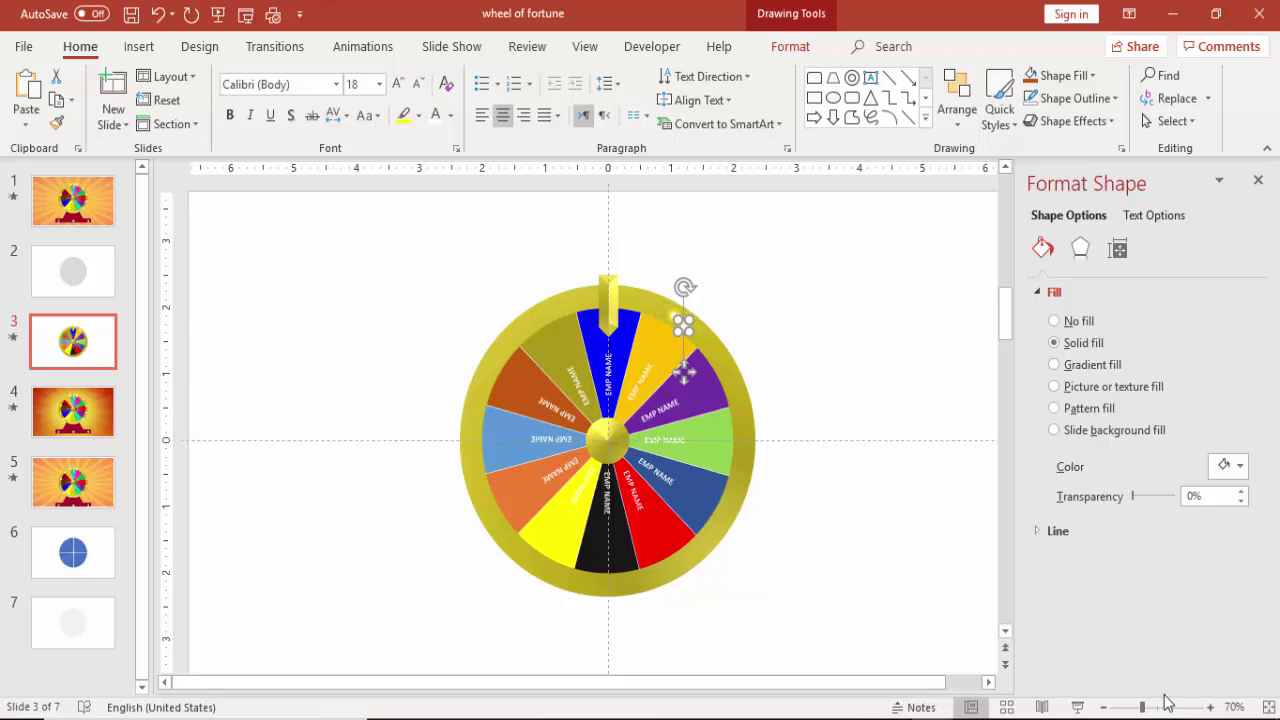
drag(1164, 707, 1173, 707)
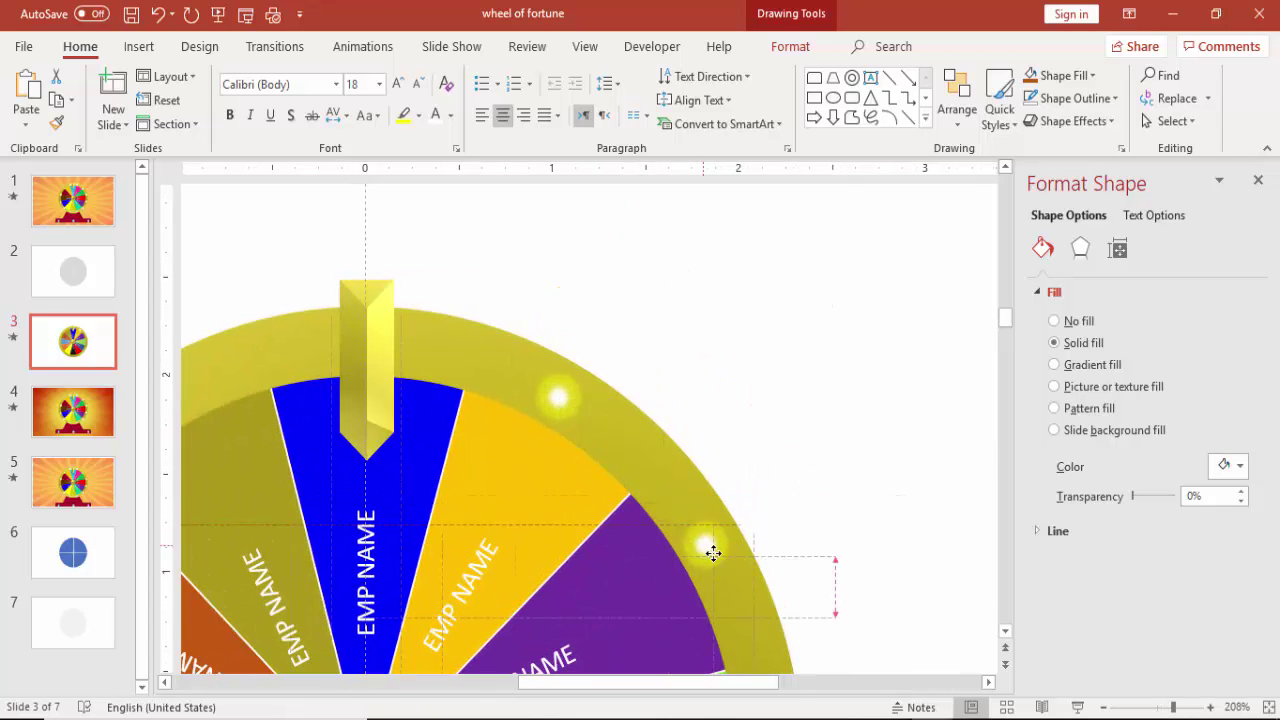
drag(713, 553, 723, 578)
scroll(790, 545, down, 1)
scroll(790, 545, down, 2)
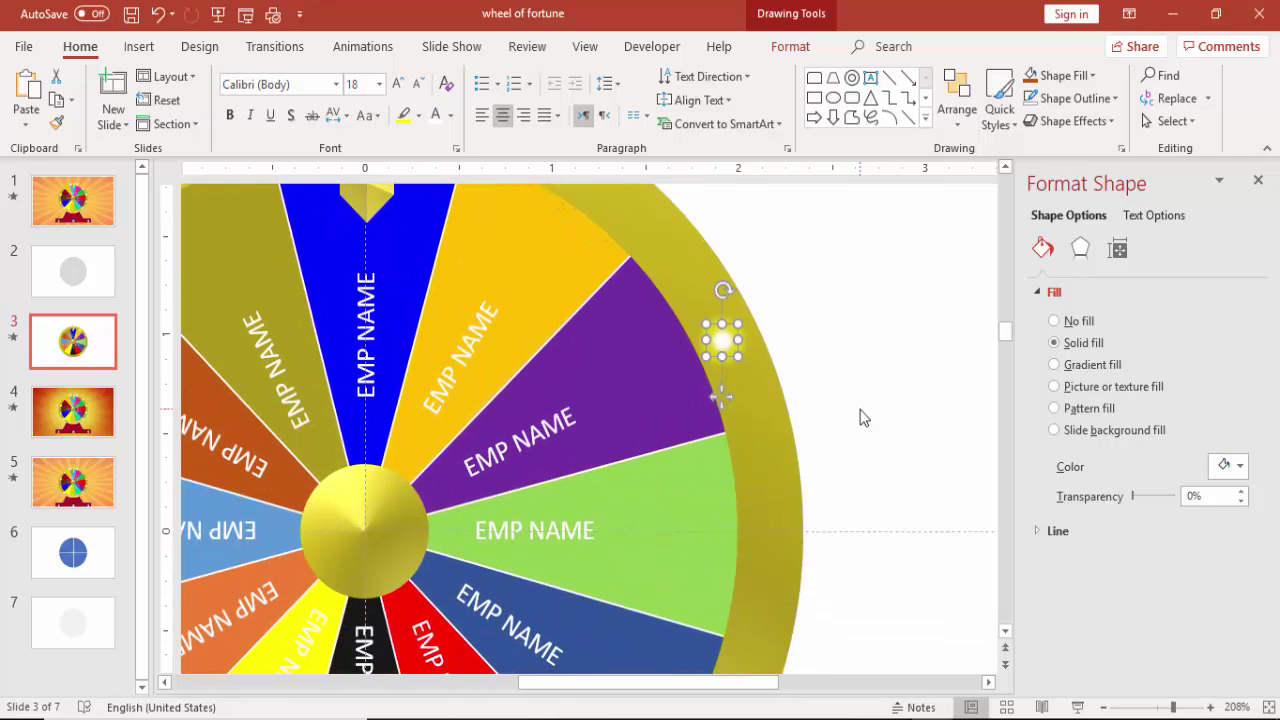
Duplicate the light and place the copies at further positions around the rim
key(ctrl+d)
drag(893, 535, 777, 529)
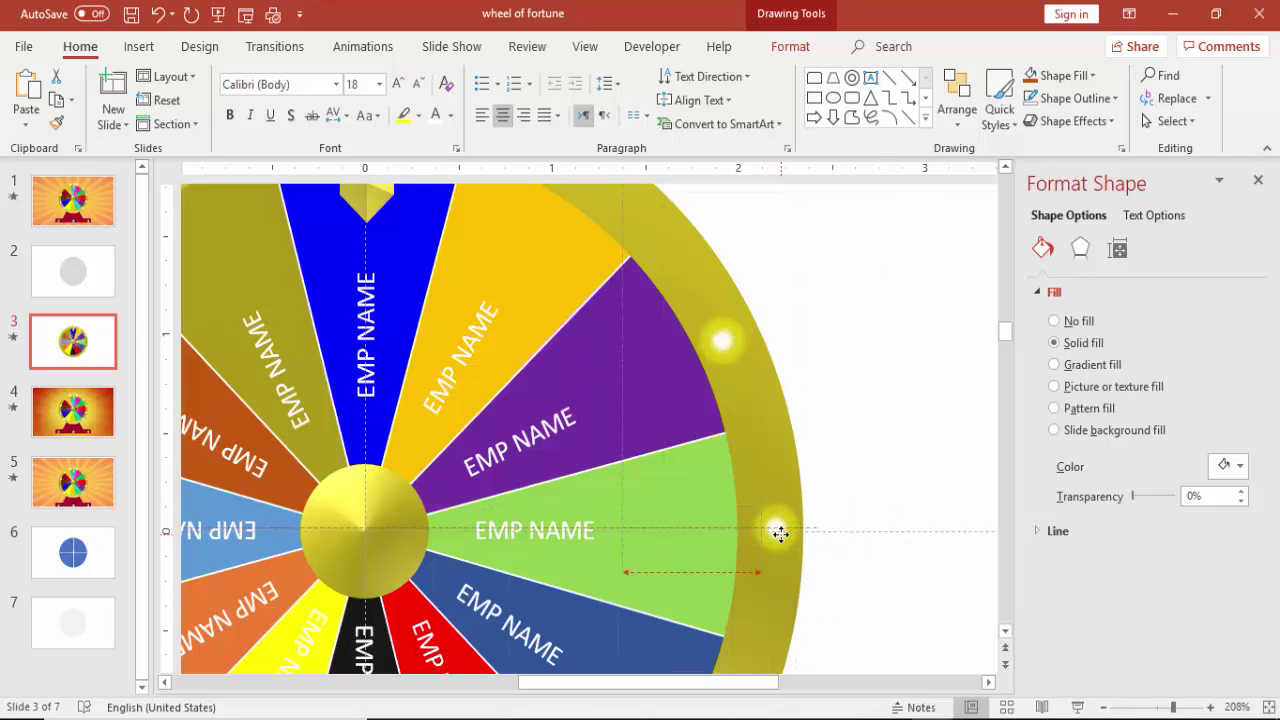
drag(723, 340, 715, 322)
scroll(880, 500, down, 3)
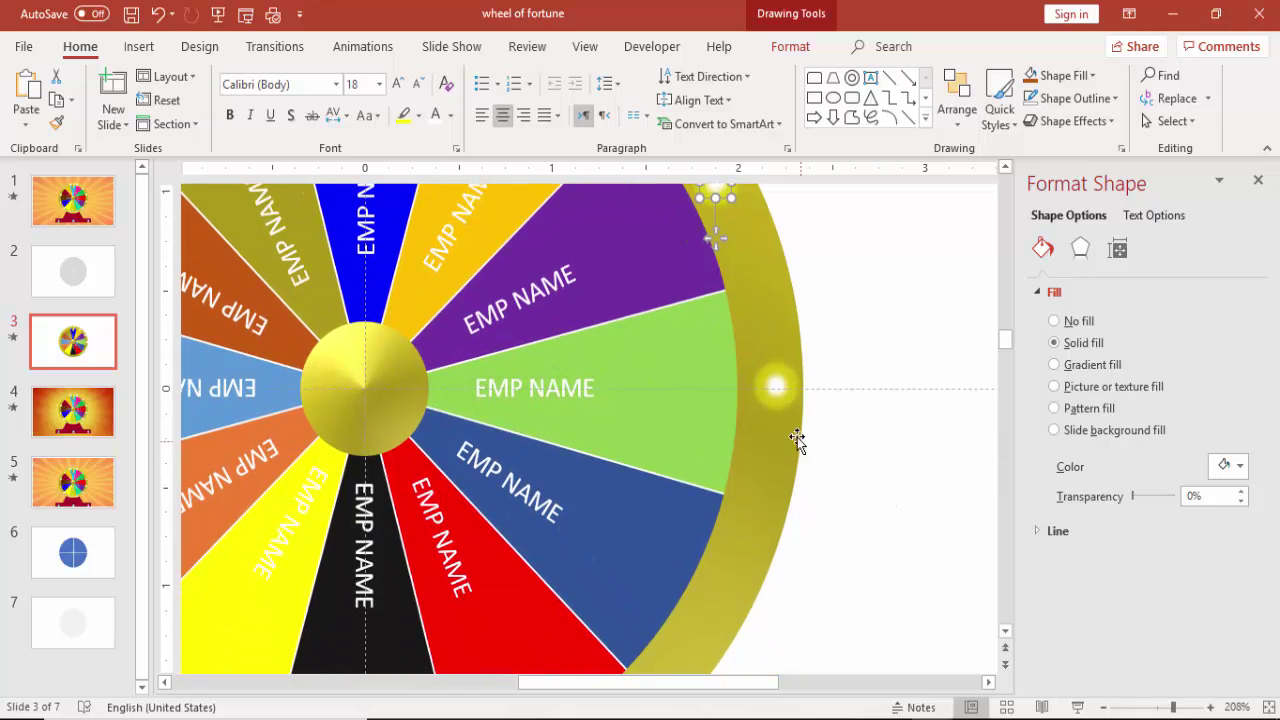
drag(776, 398, 711, 597)
scroll(783, 597, down, 3)
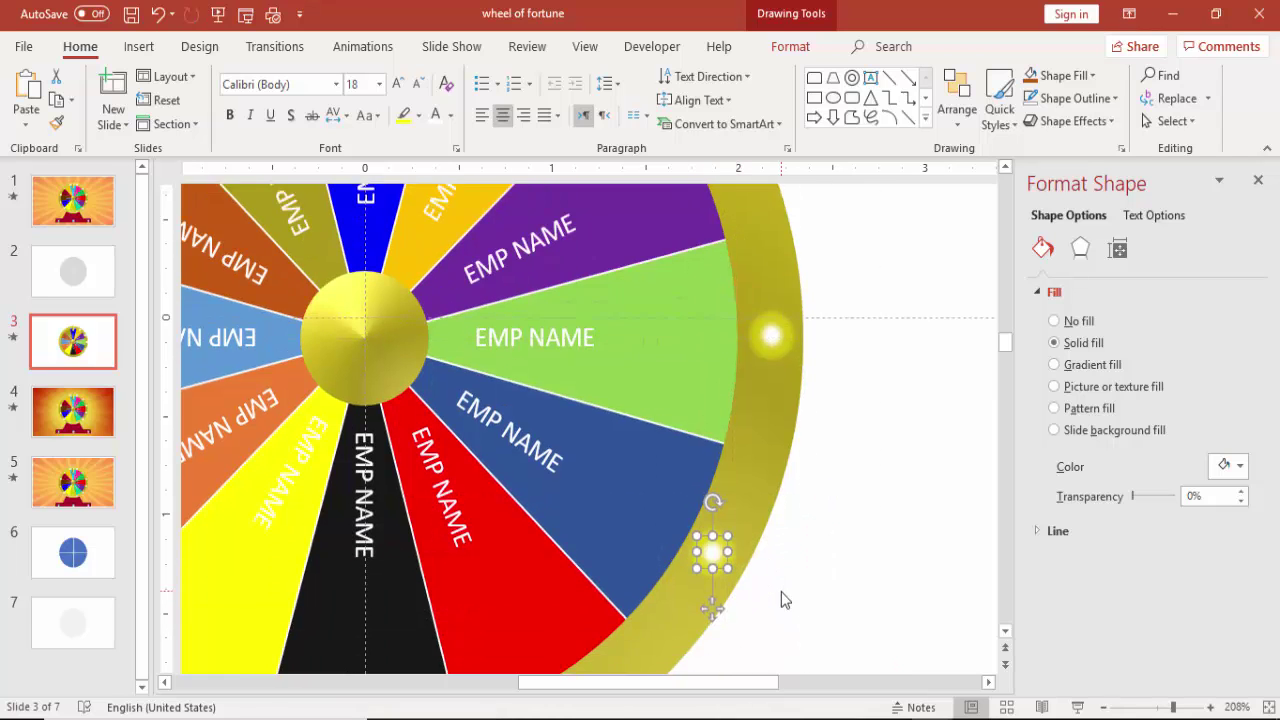
key(ctrl+d)
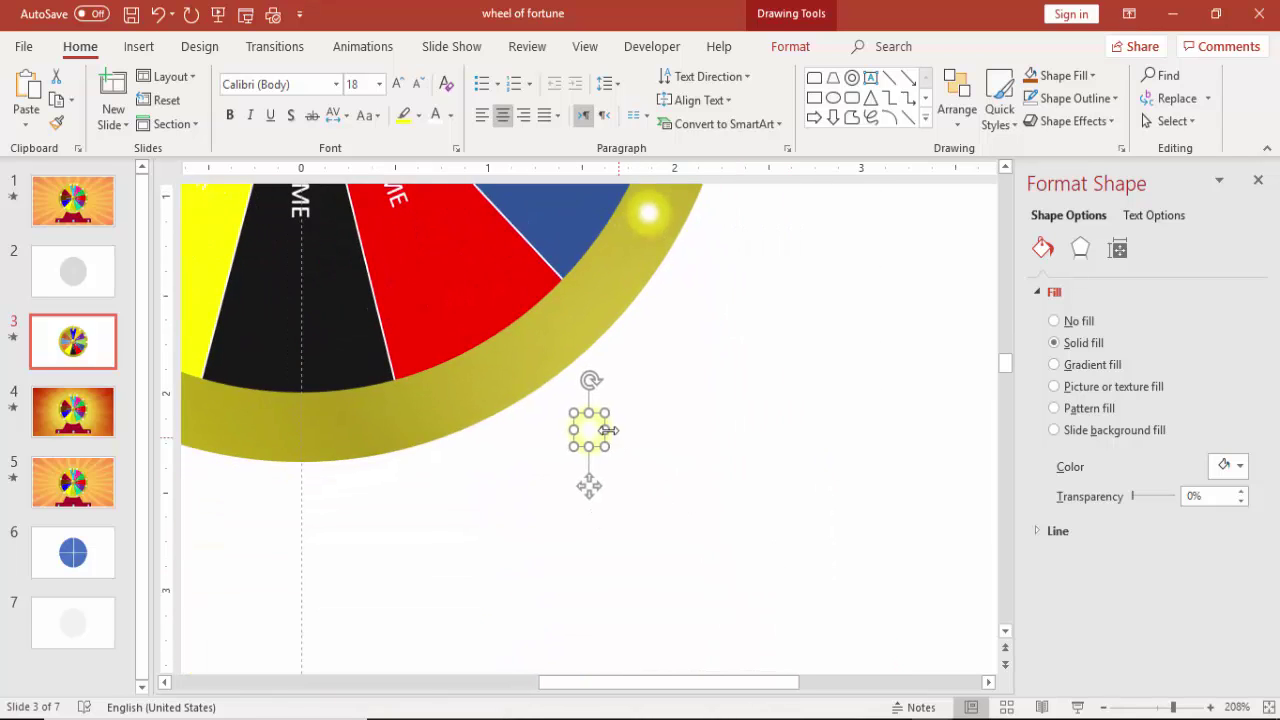
drag(606, 429, 511, 370)
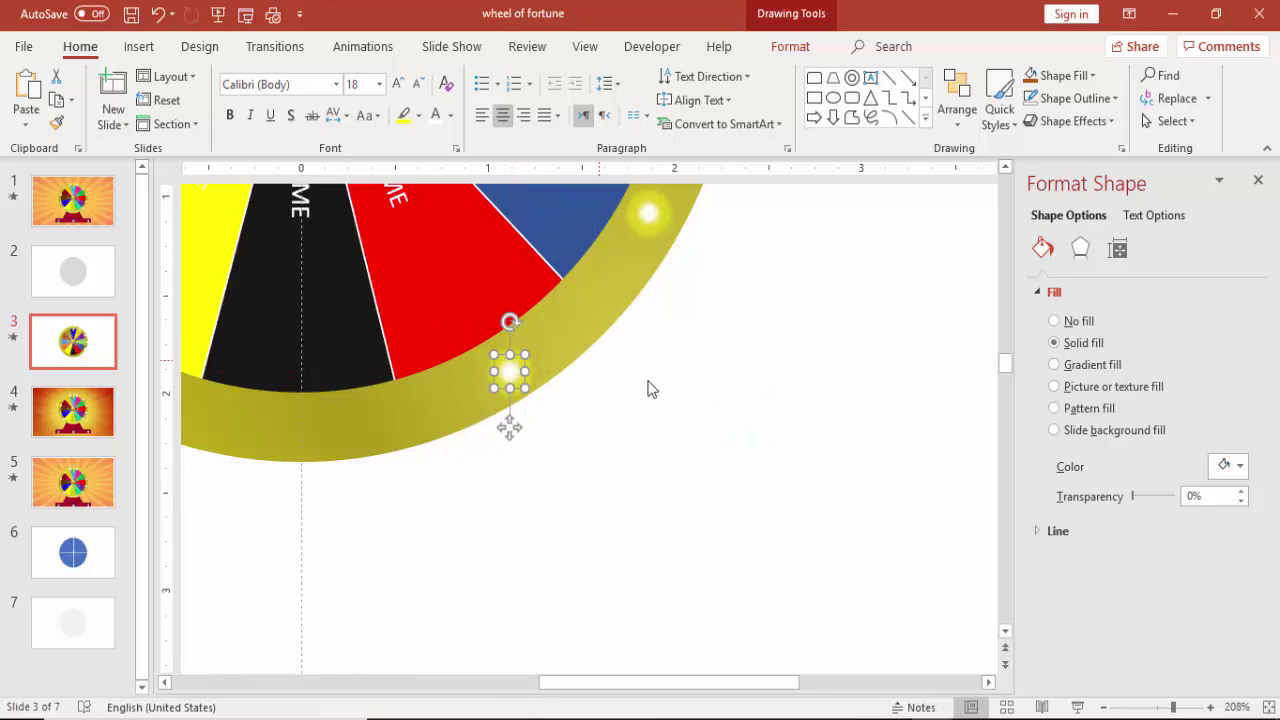
click(1148, 708)
click(743, 531)
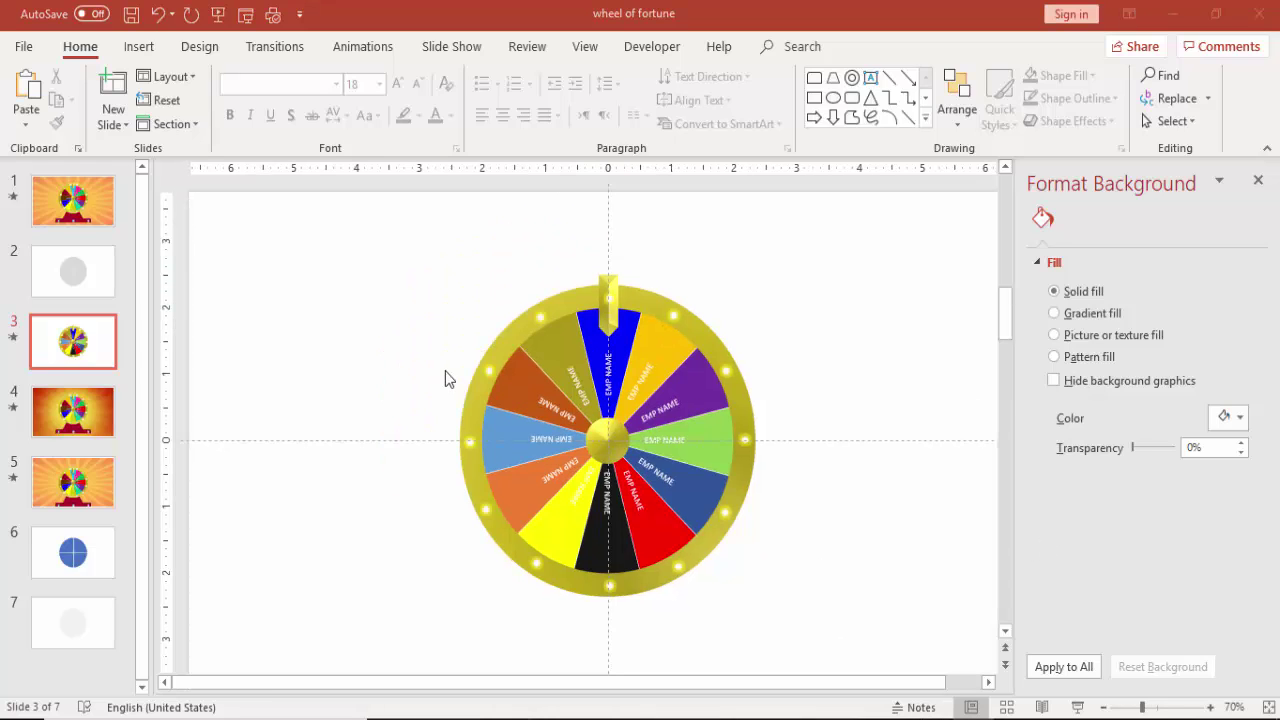
Set all twelve rim lights' Blink animations to repeat Until End of Slide
click(1259, 182)
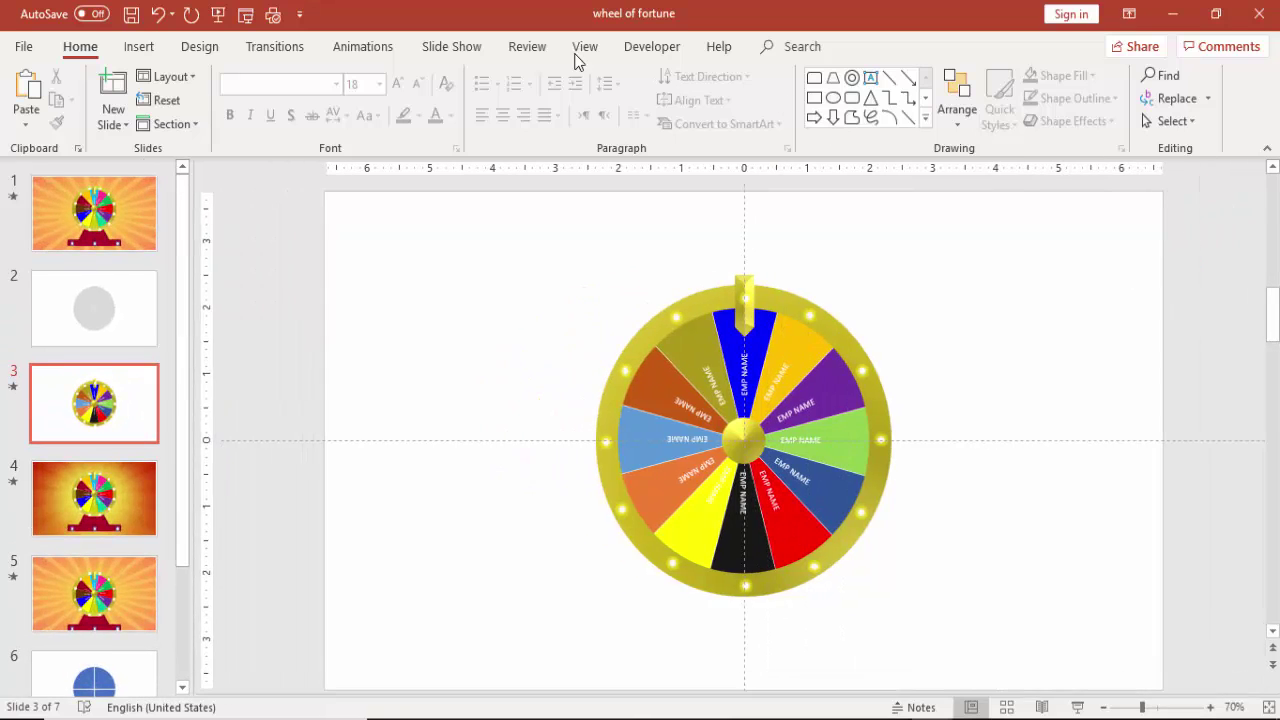
click(385, 48)
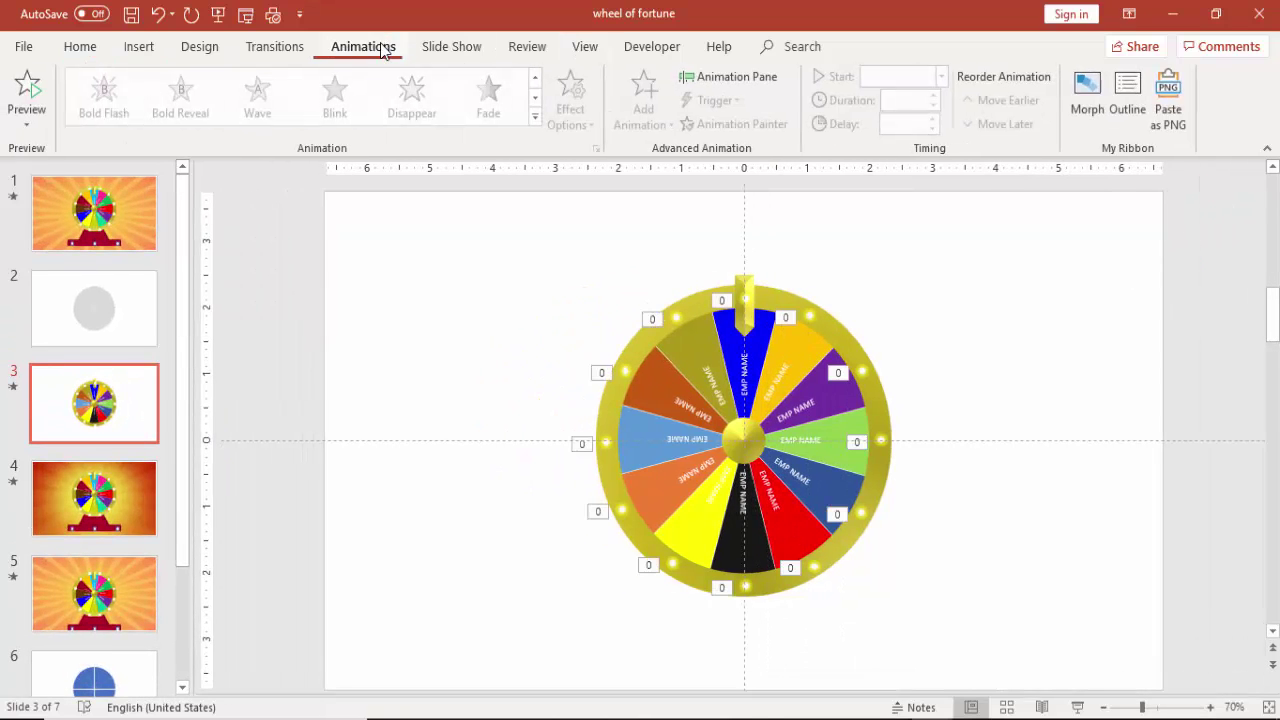
click(730, 77)
click(1050, 246)
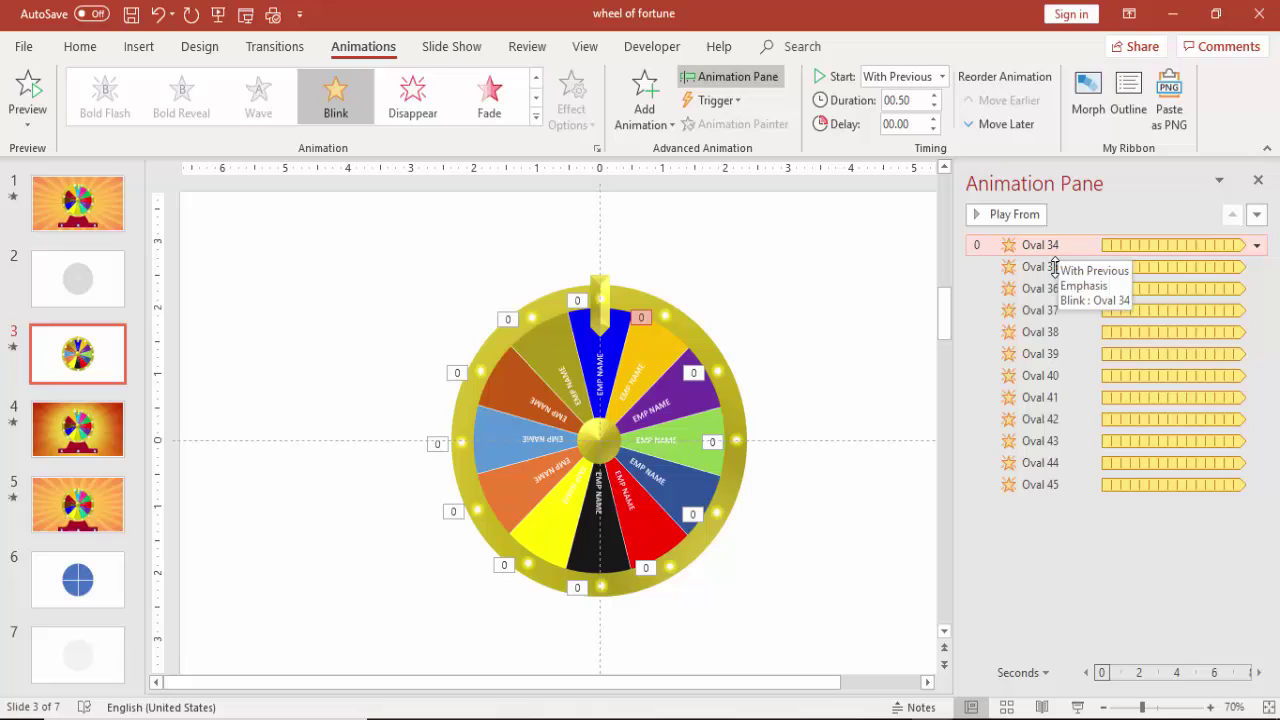
shift+click(1049, 486)
right_click(1049, 486)
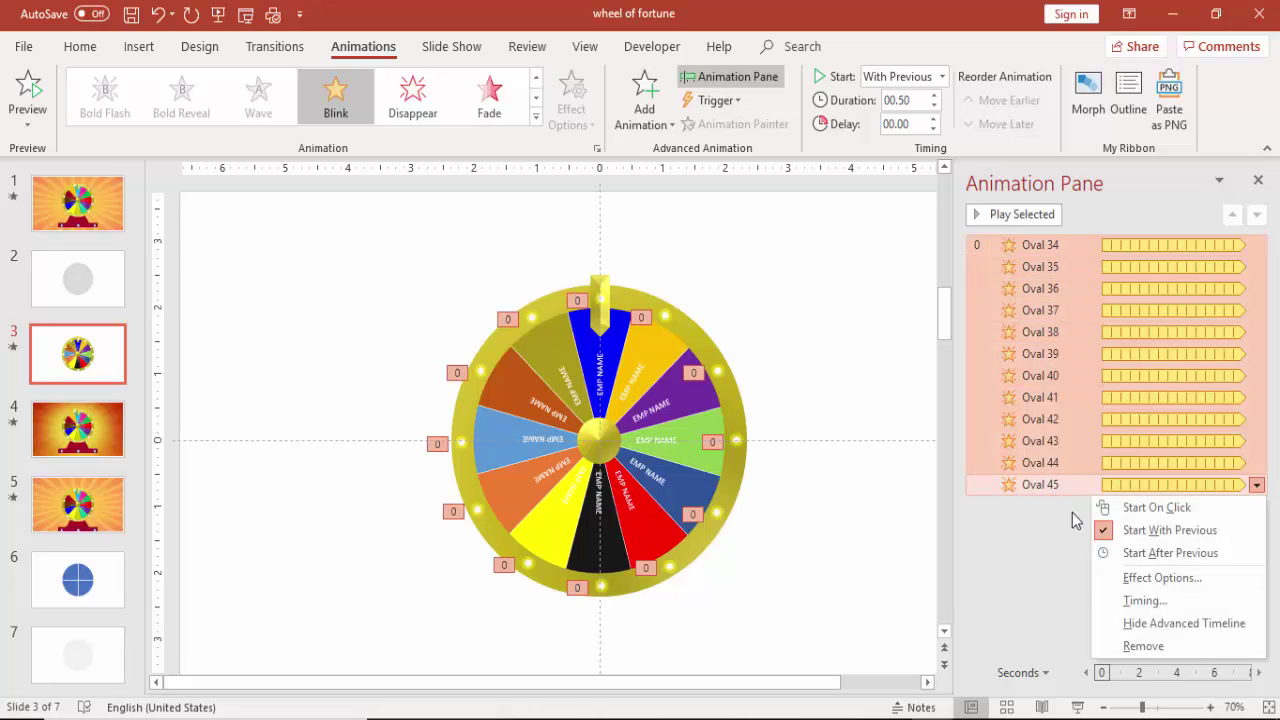
click(1160, 578)
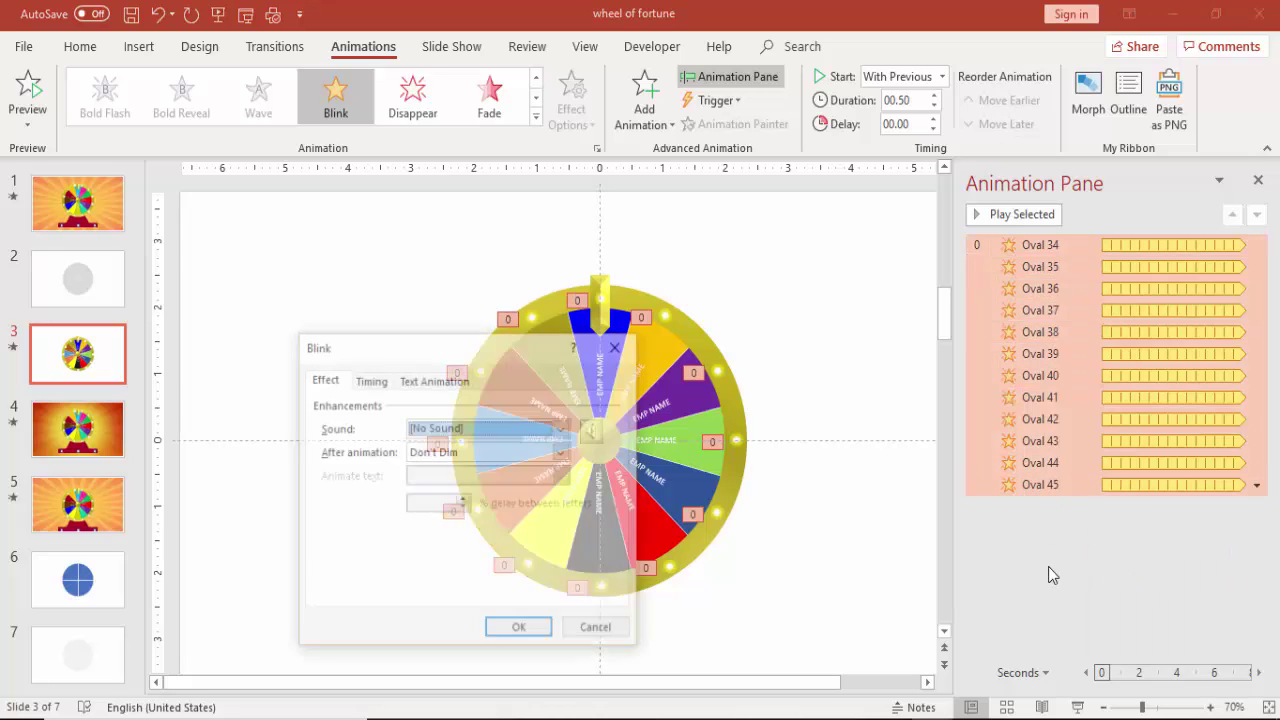
click(383, 381)
click(517, 478)
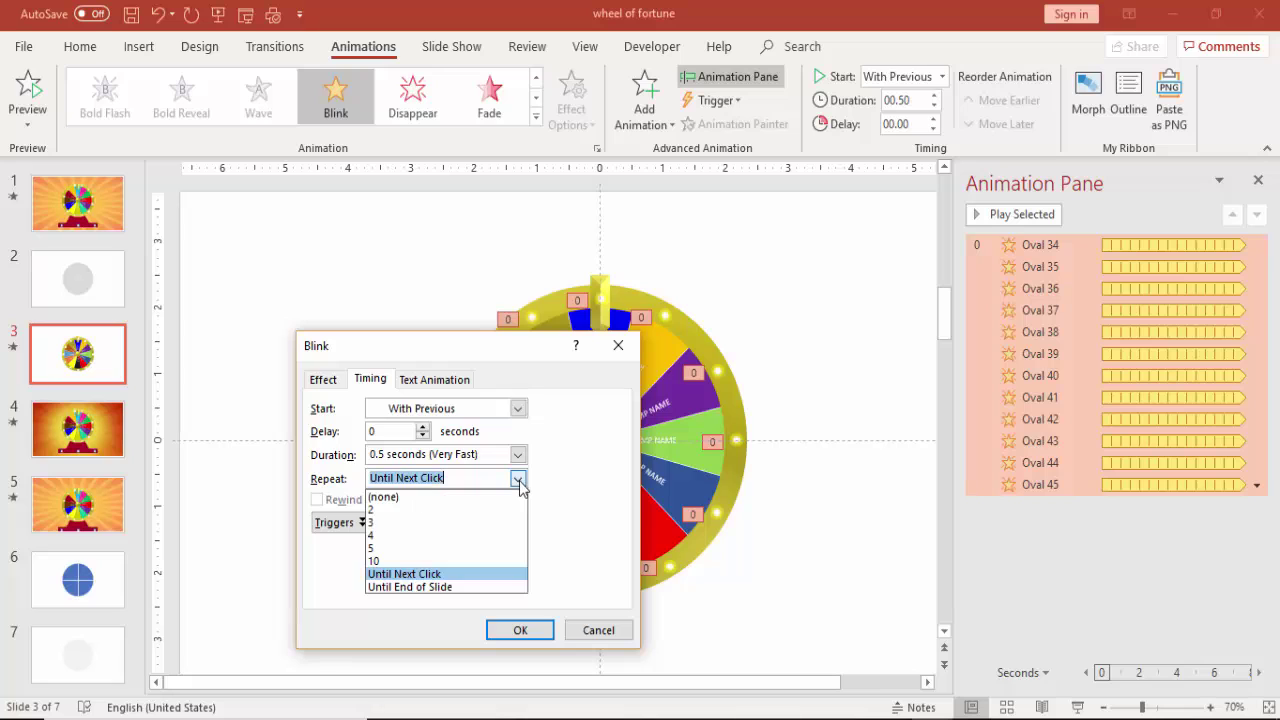
click(448, 590)
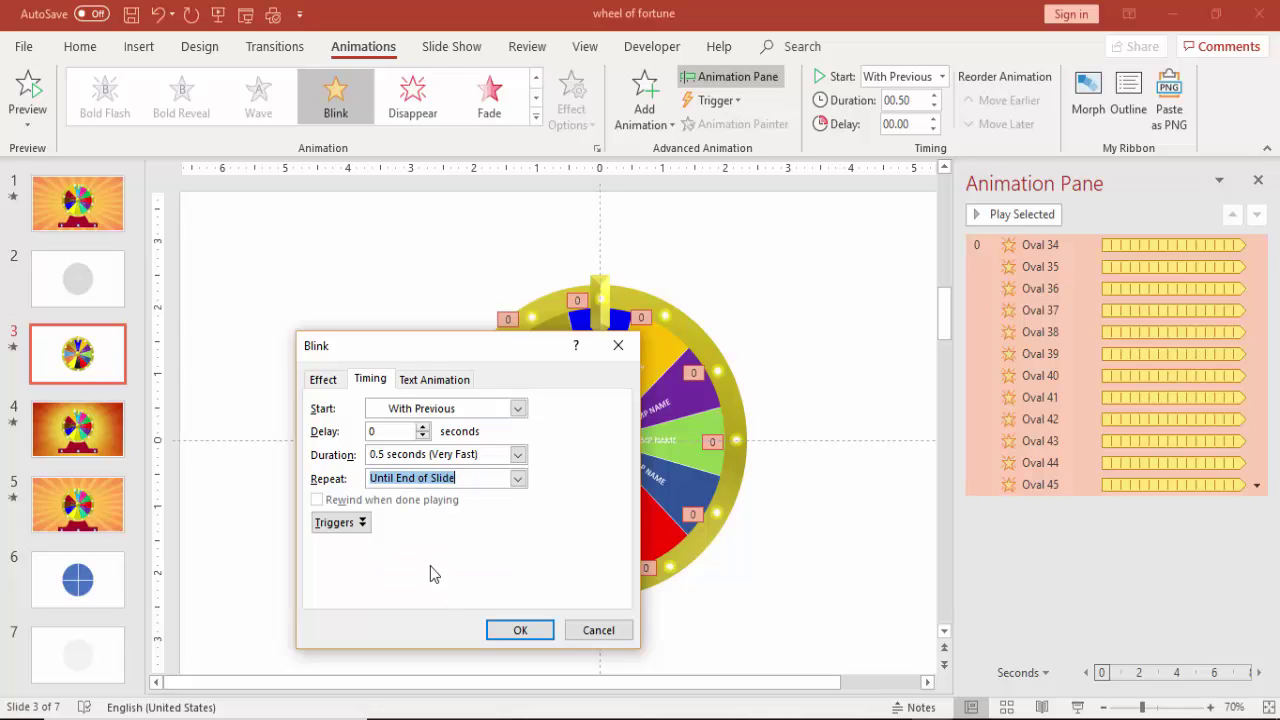
click(524, 627)
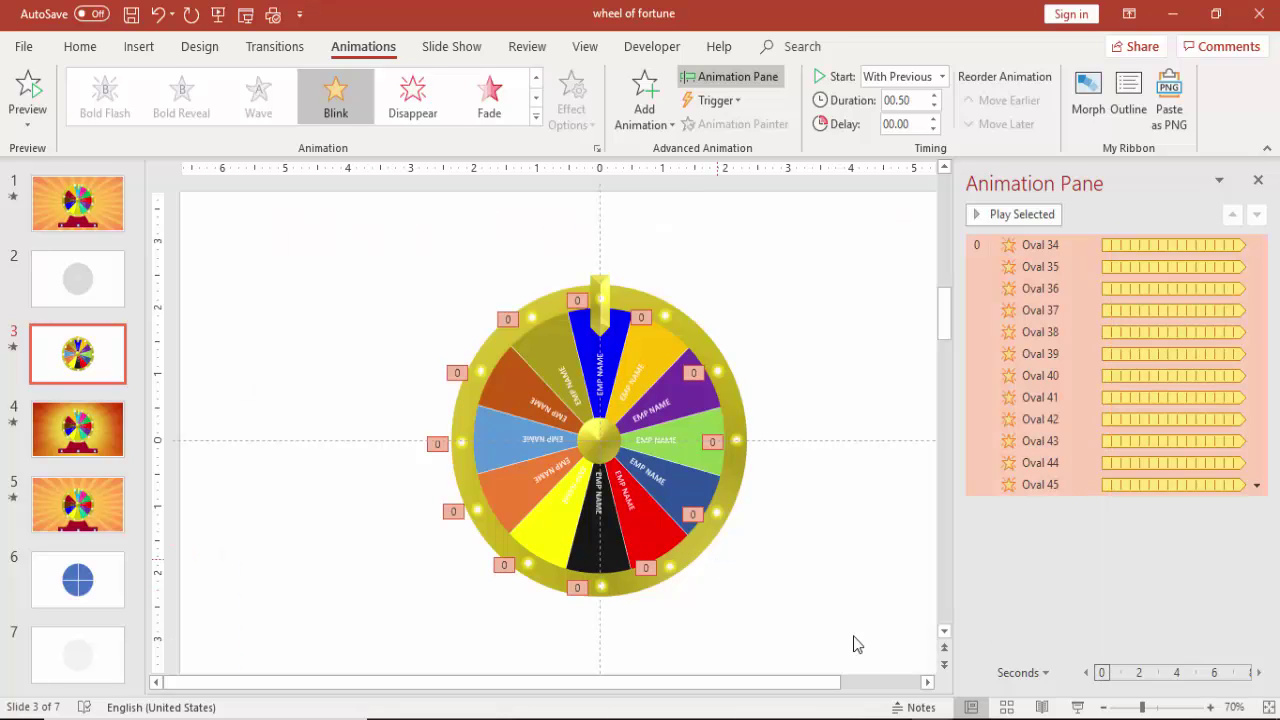
Preview the blinking lights in a slide show
click(1077, 707)
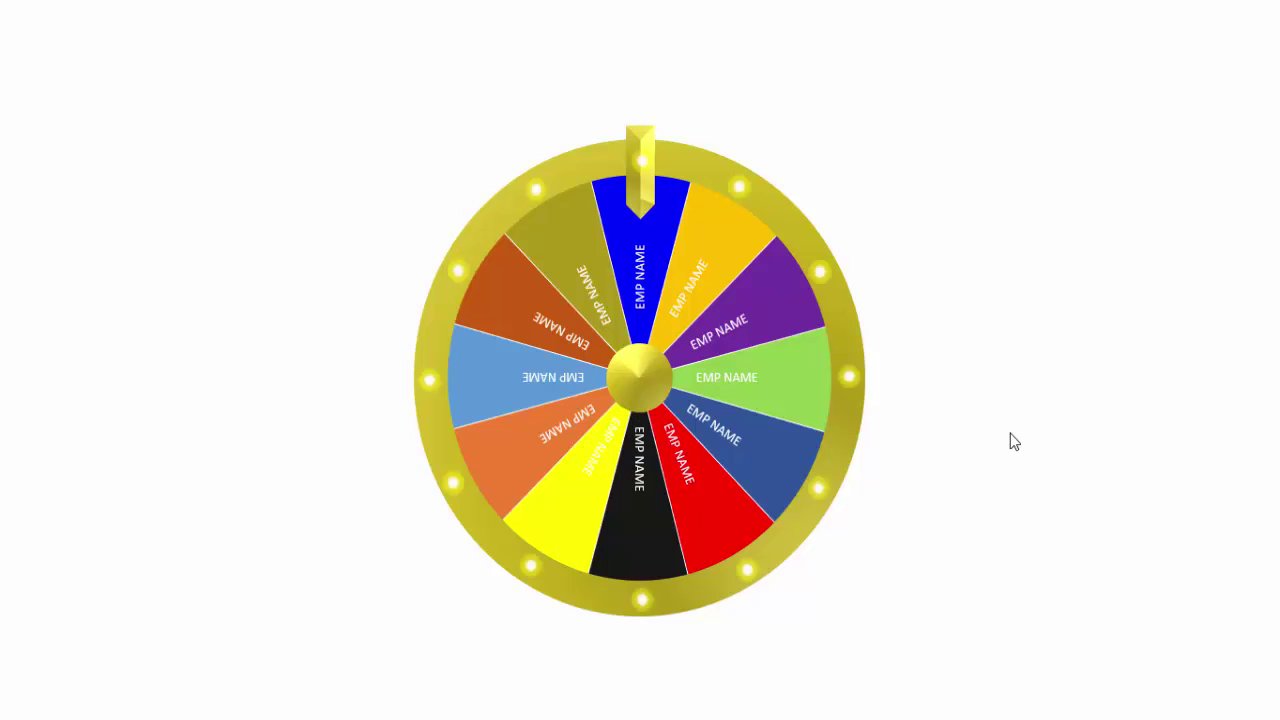
key(Escape)
click(866, 476)
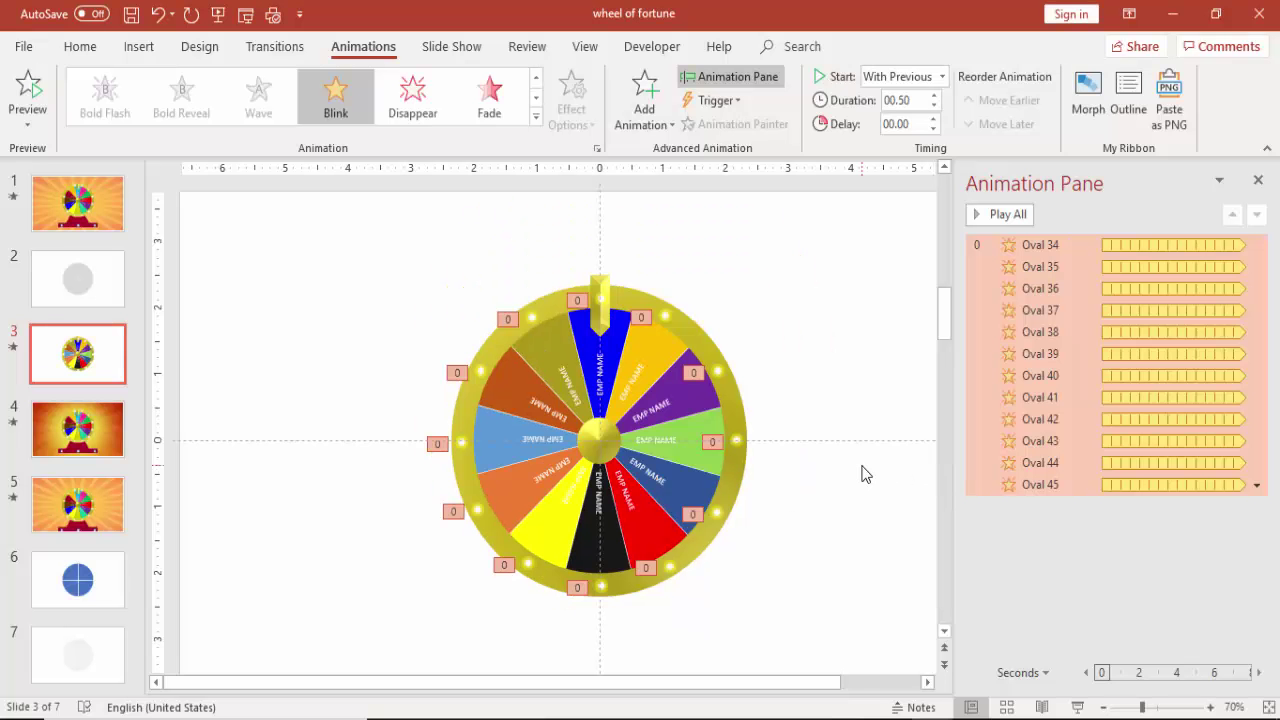
Draw a trapezoid under the wheel, narrow its top and centre it
click(139, 46)
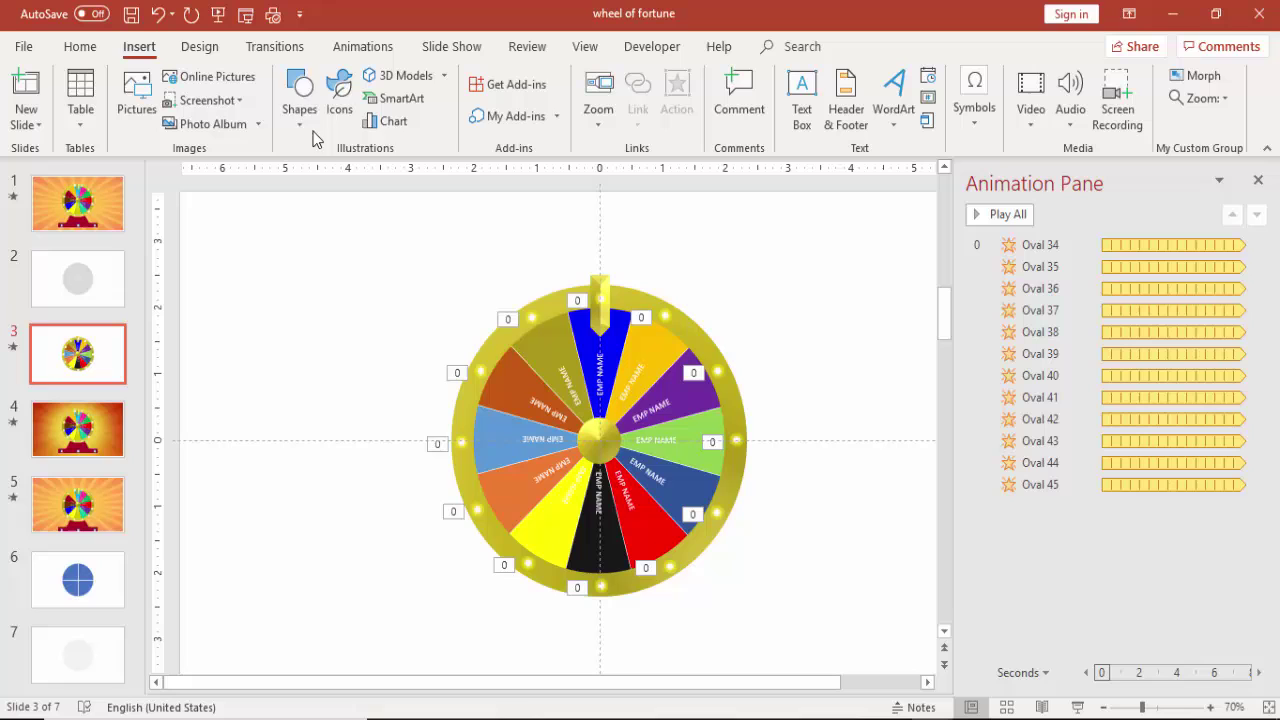
click(301, 124)
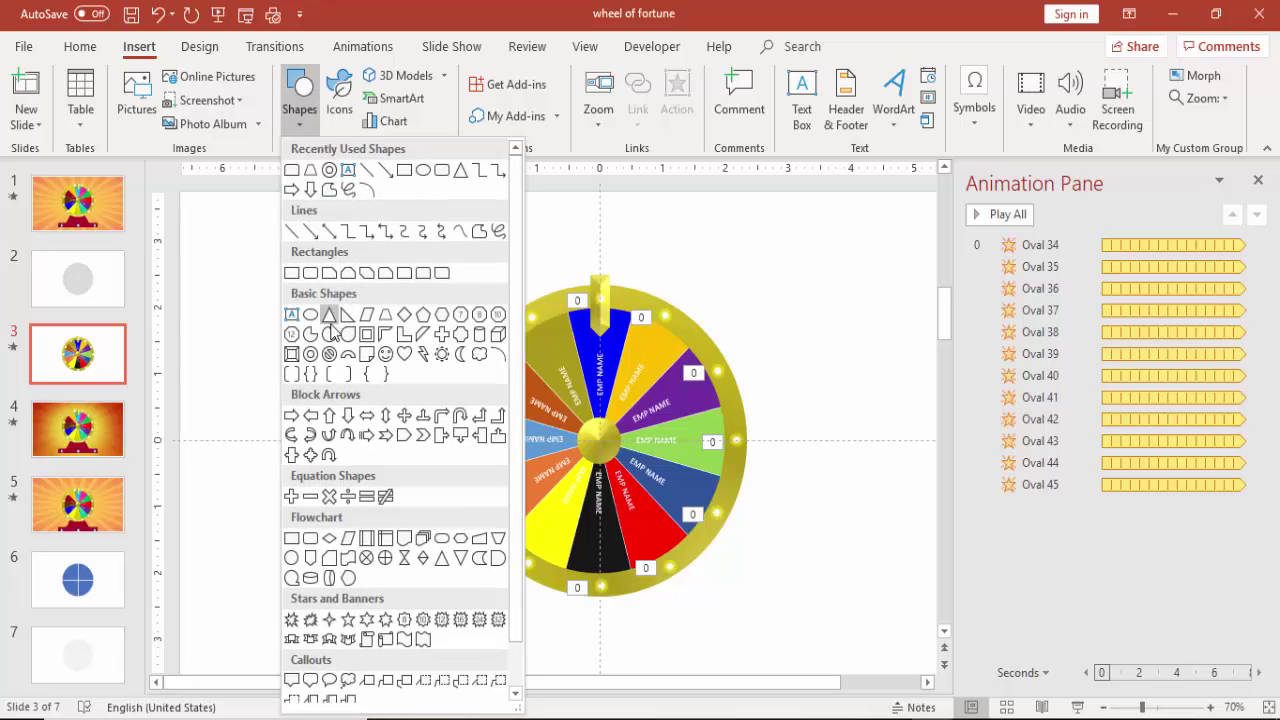
click(385, 318)
mouse_move(533, 531)
mouse_down()
mouse_move(612, 608)
mouse_move(722, 647)
mouse_up()
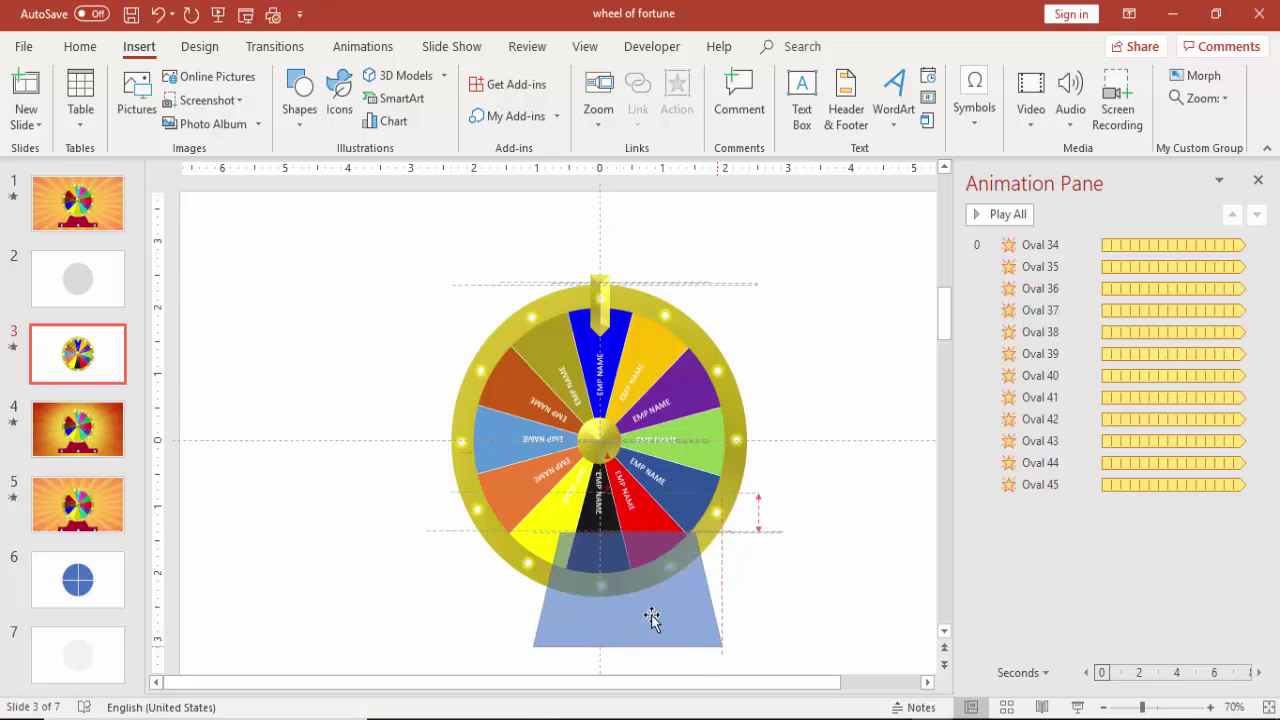
drag(578, 536, 613, 545)
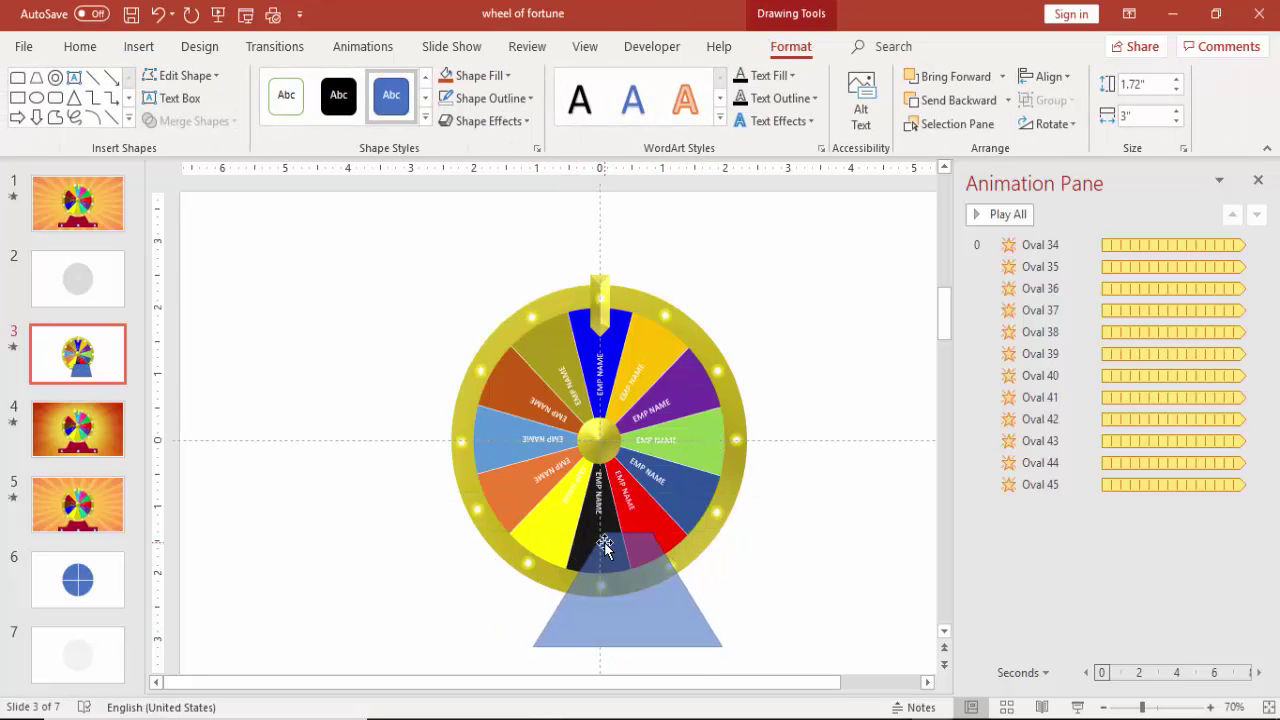
drag(657, 606, 630, 608)
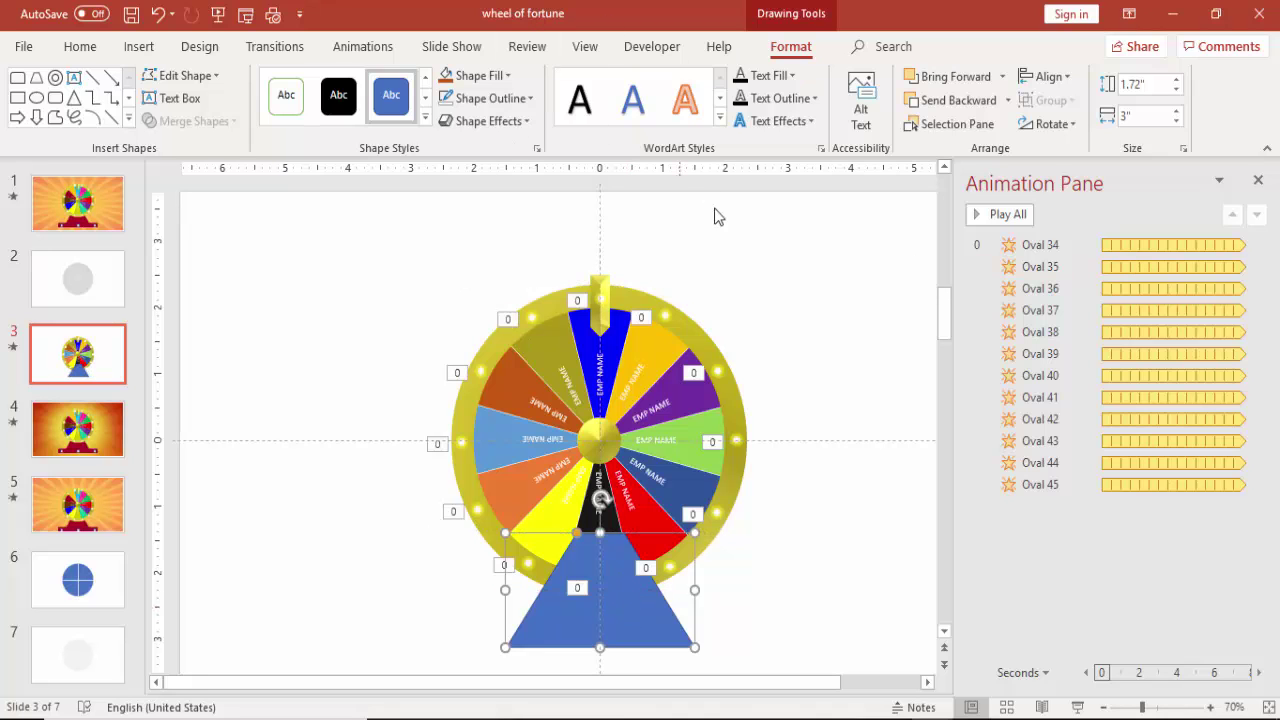
Restore the stand's orange fill, remove its outline, and send it behind the wheel
click(1258, 180)
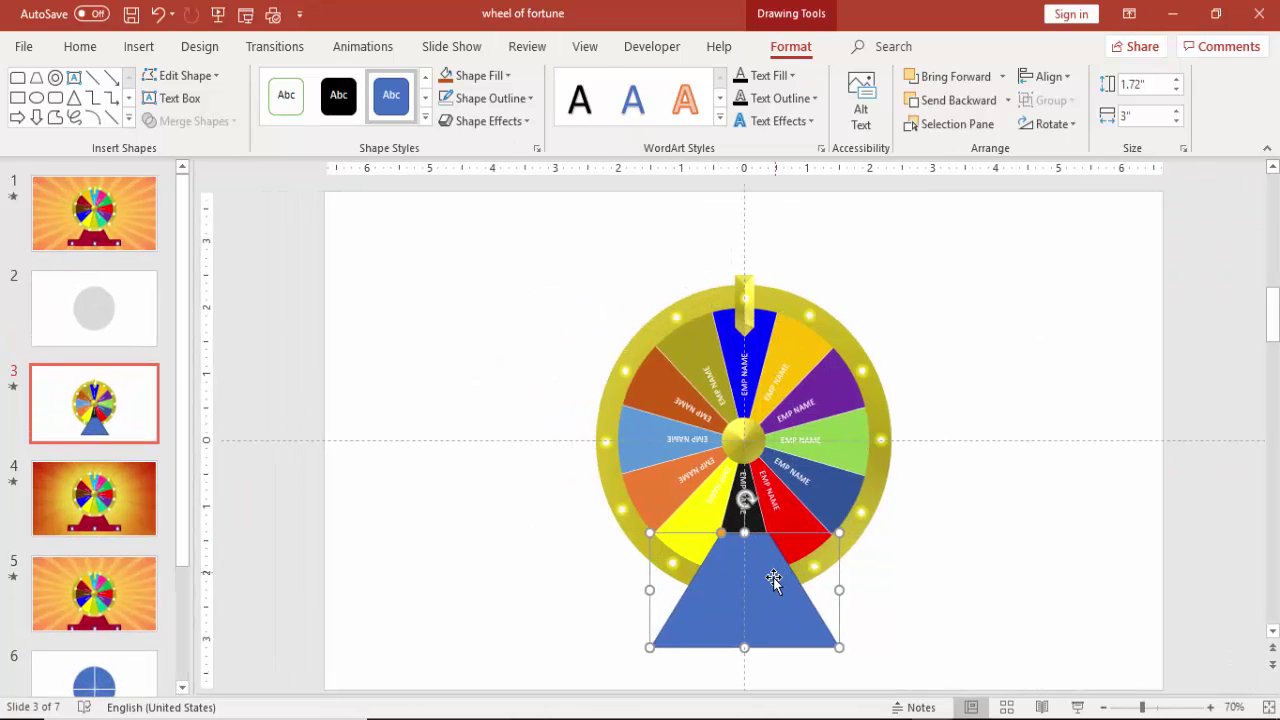
click(838, 540)
key(ctrl+z)
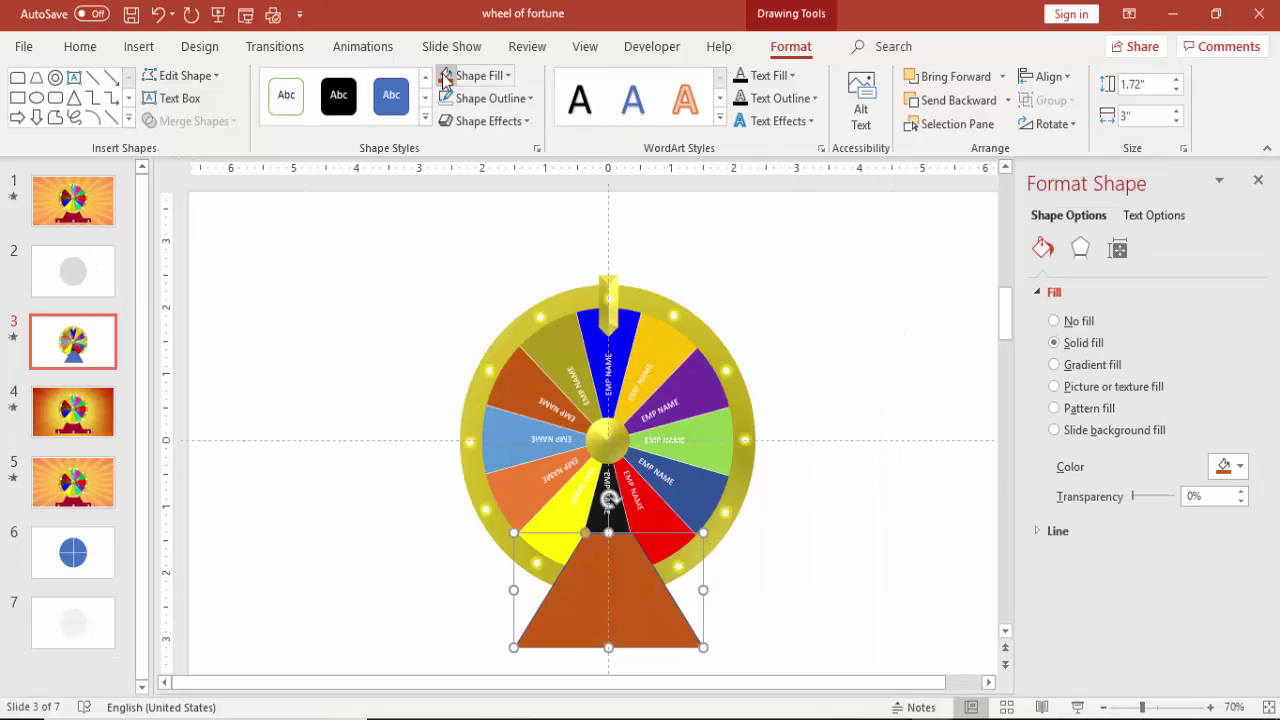
click(495, 98)
click(537, 316)
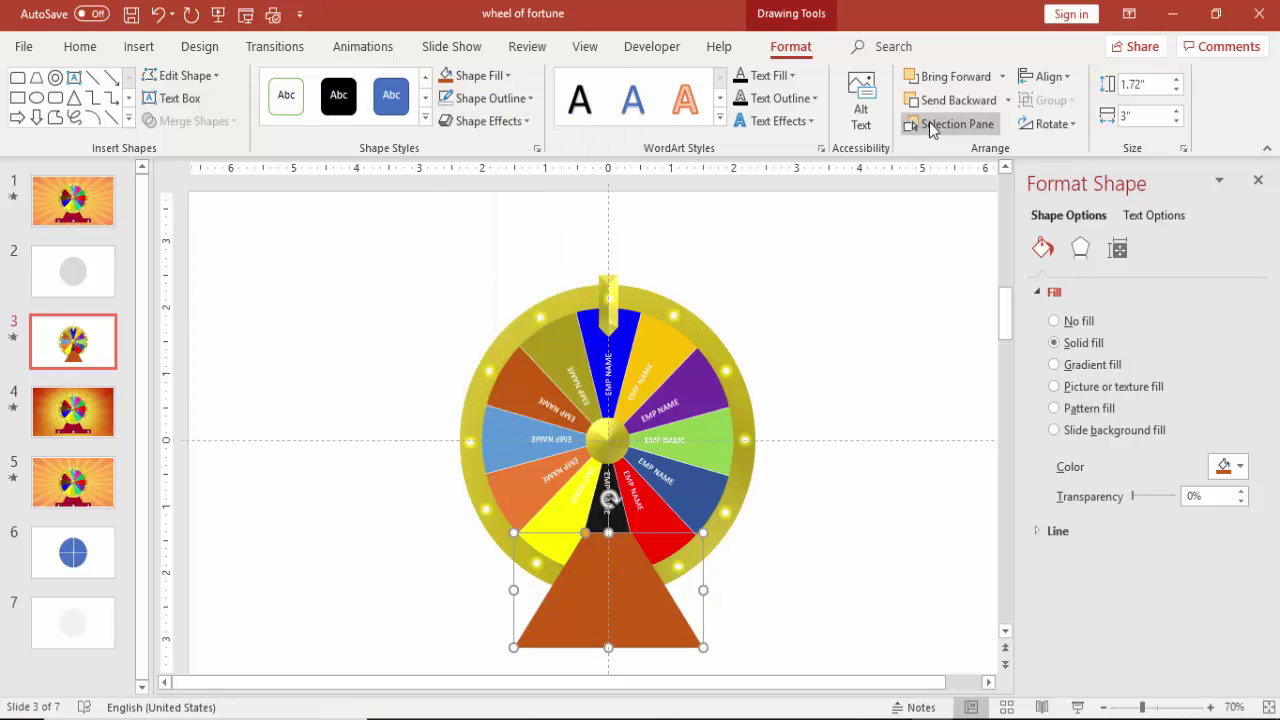
click(1007, 101)
click(962, 147)
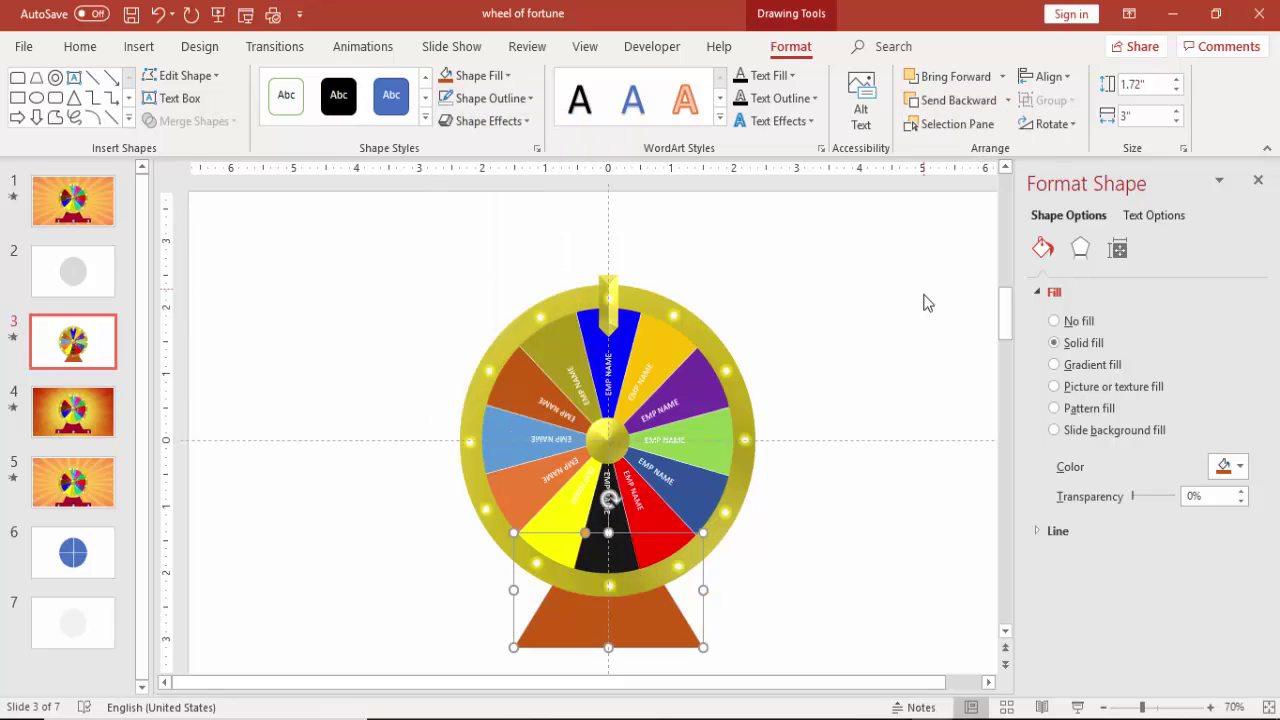
click(923, 297)
Draw an orange, outline-free rectangle beneath the trapezoid stand
click(139, 46)
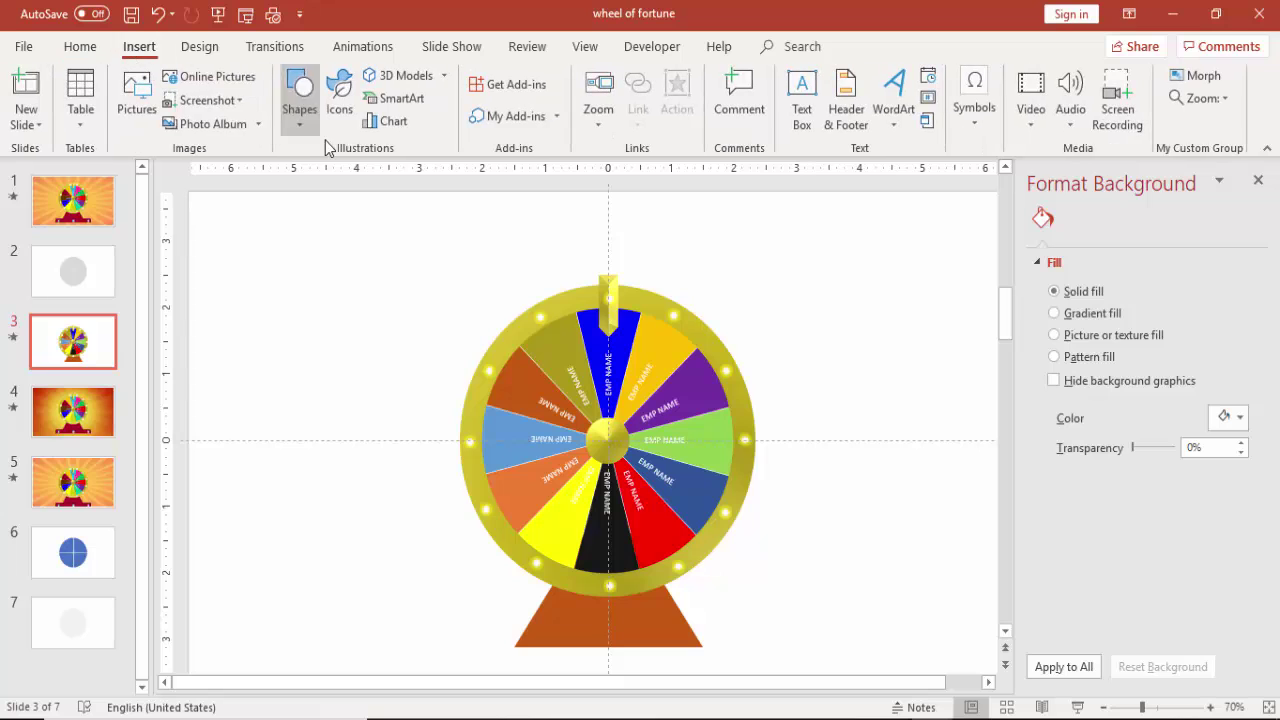
click(299, 100)
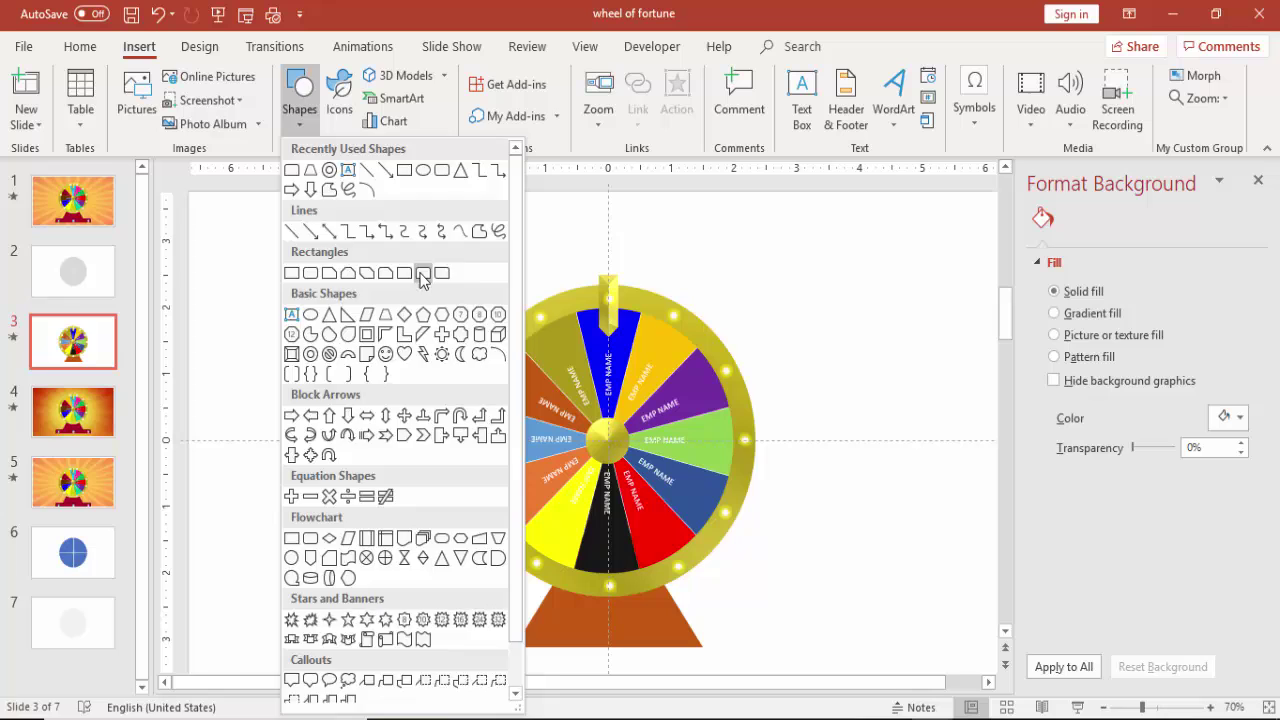
click(422, 274)
mouse_move(434, 605)
mouse_down()
mouse_move(517, 634)
mouse_move(791, 652)
mouse_up()
drag(642, 622, 637, 637)
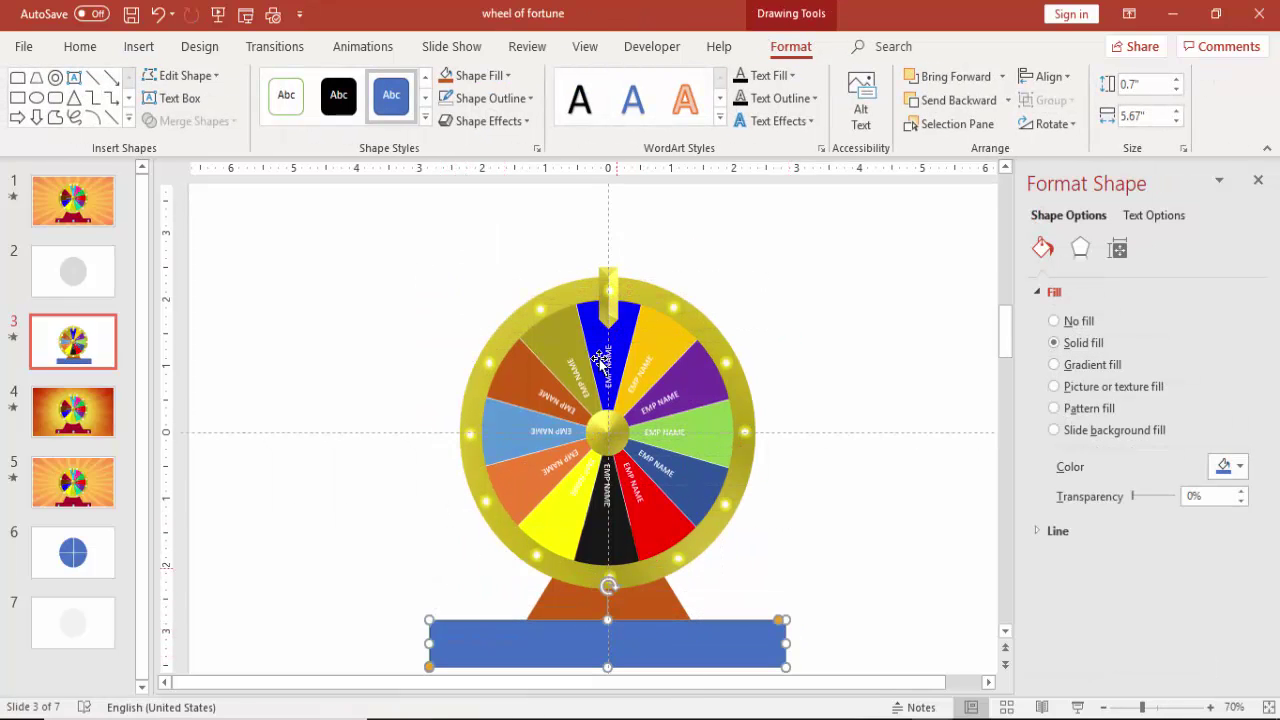
click(447, 76)
click(490, 98)
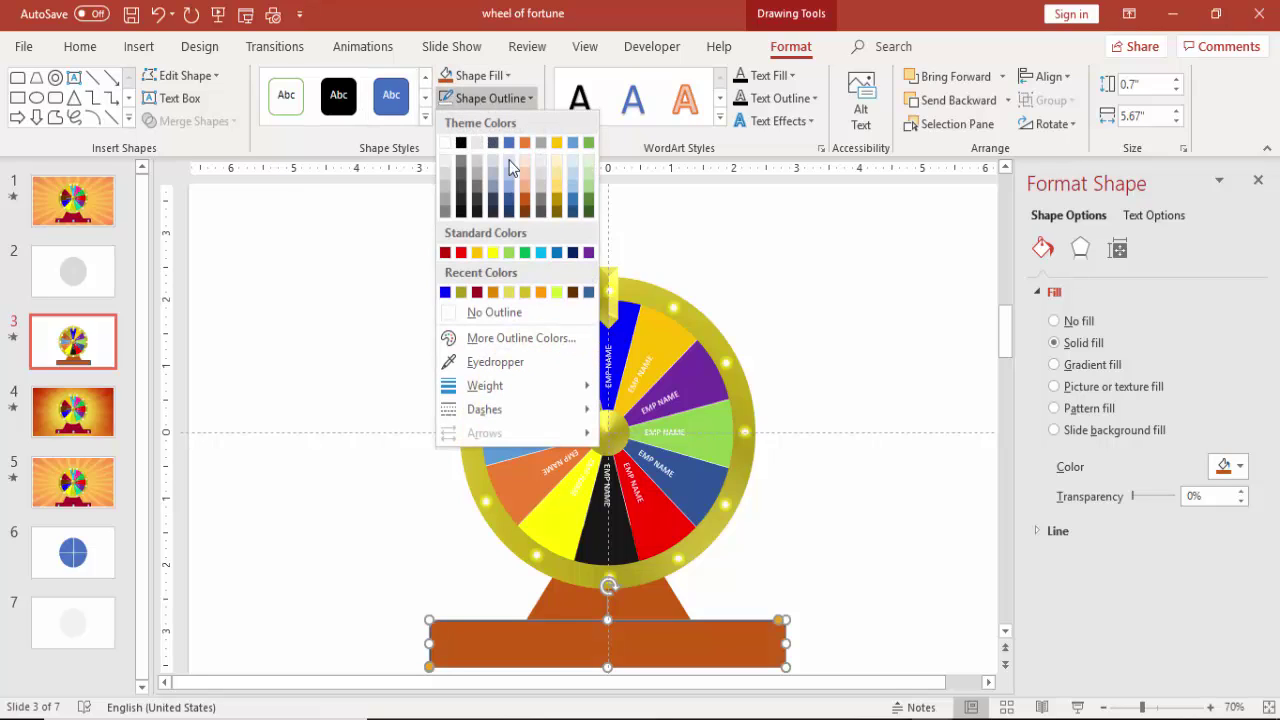
click(516, 311)
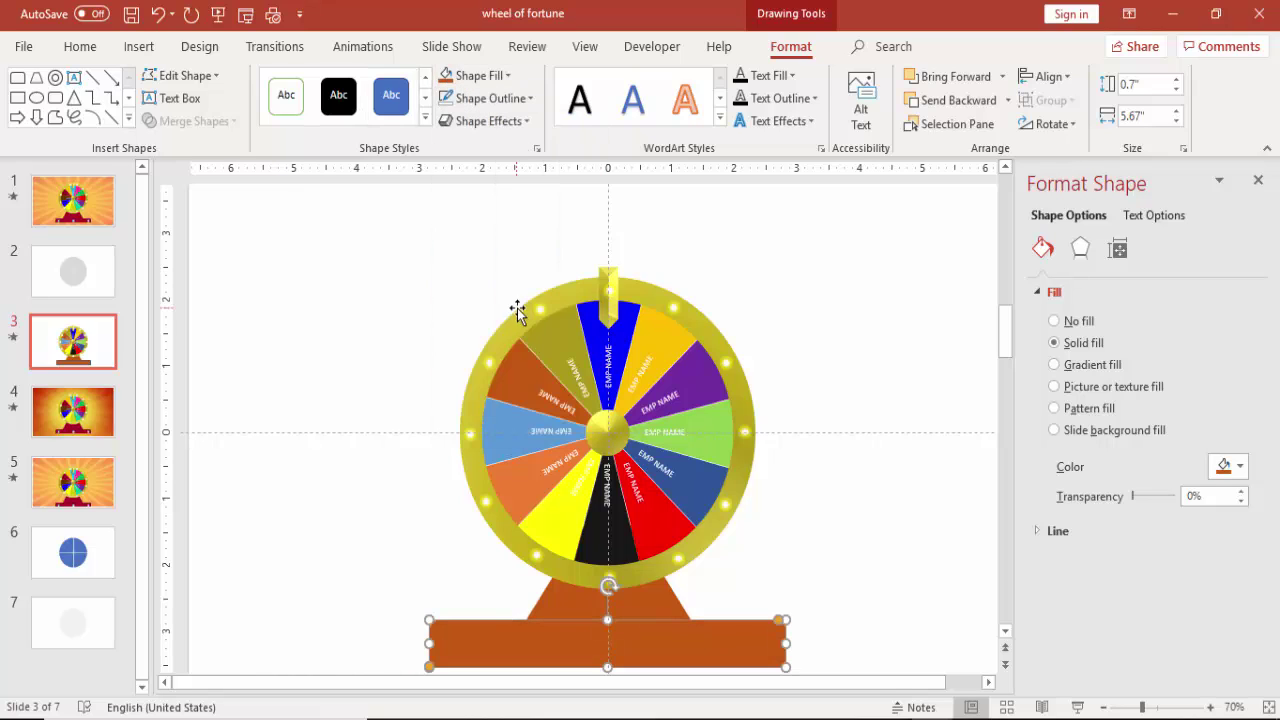
Give the base rectangle a rounded top bevel
click(1080, 248)
click(1079, 655)
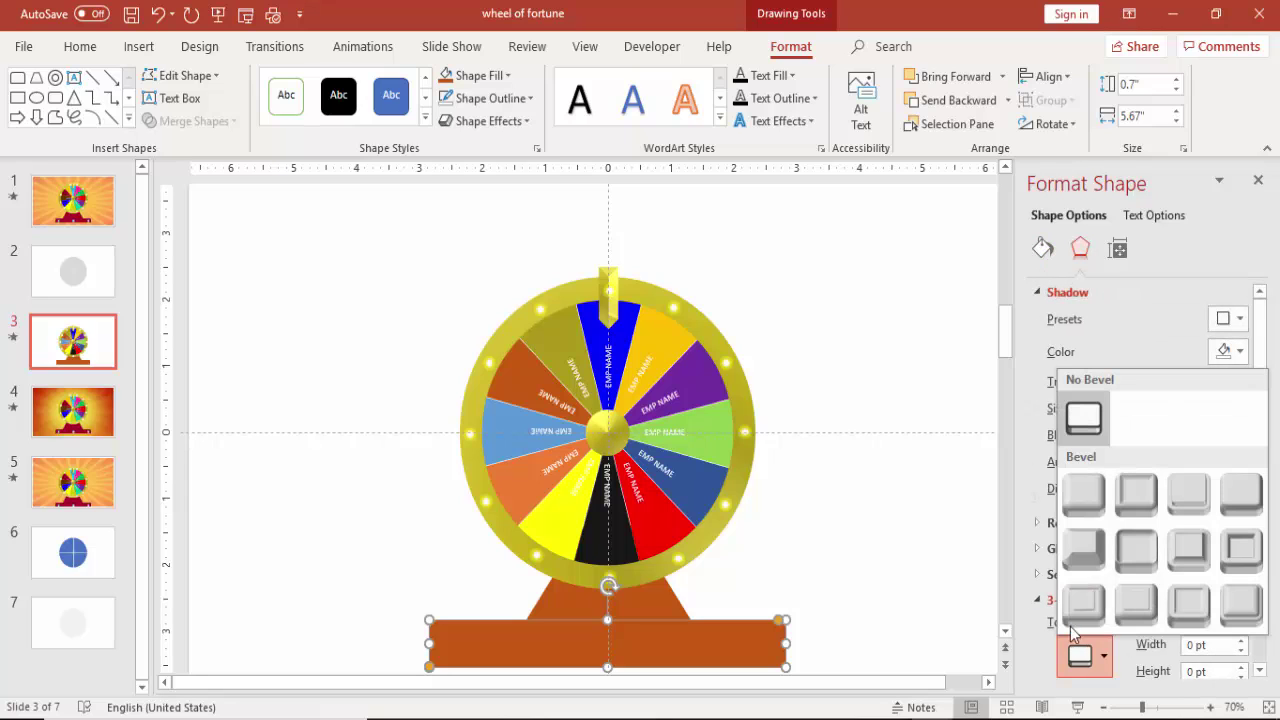
click(1084, 549)
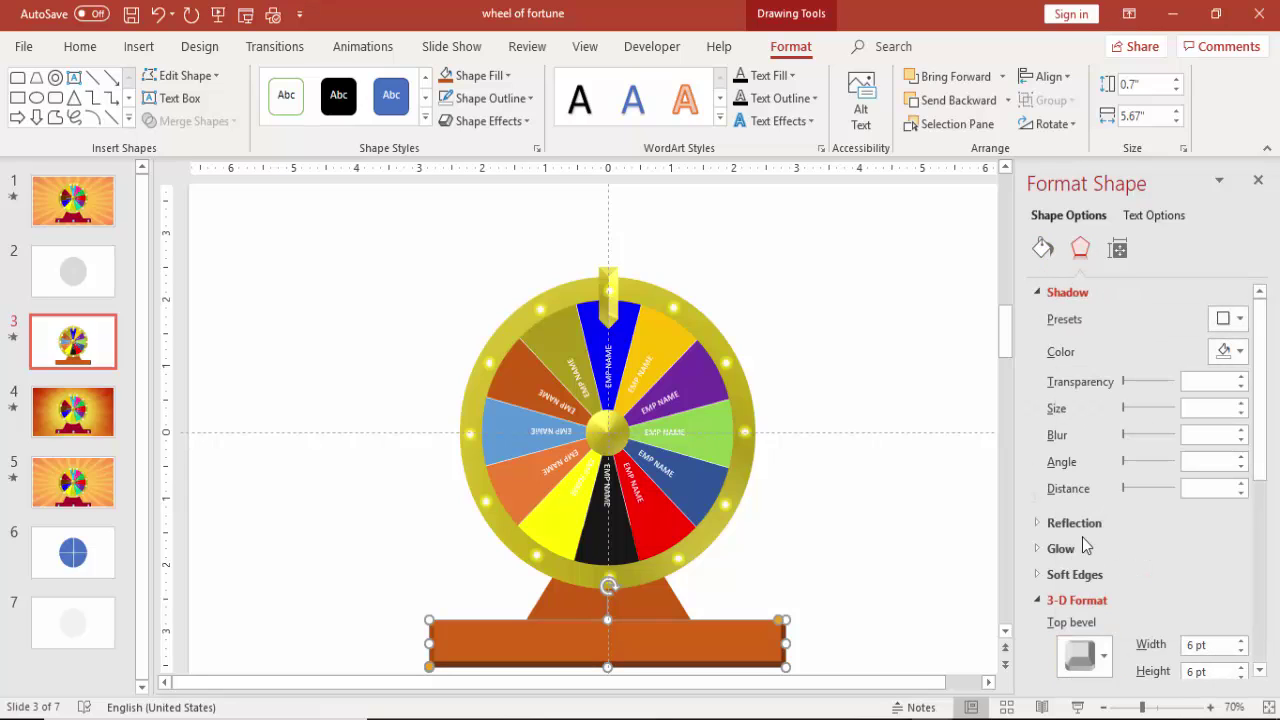
click(1080, 655)
click(1081, 509)
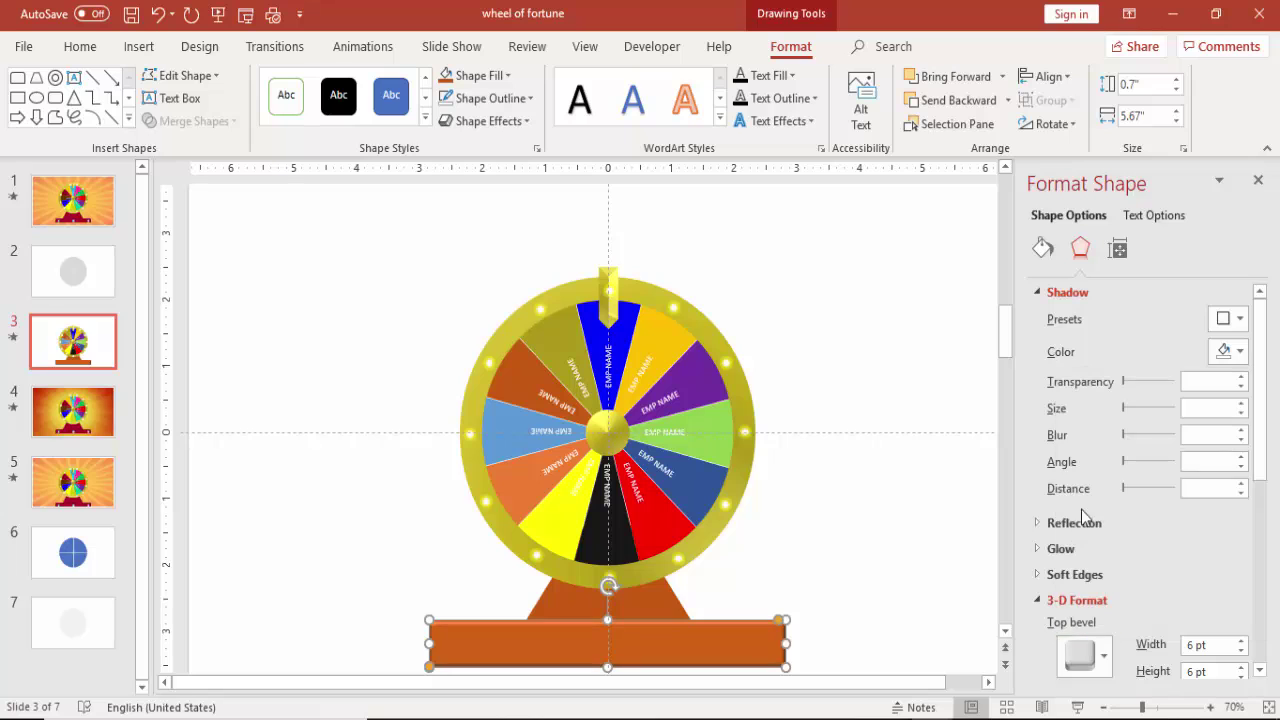
click(851, 488)
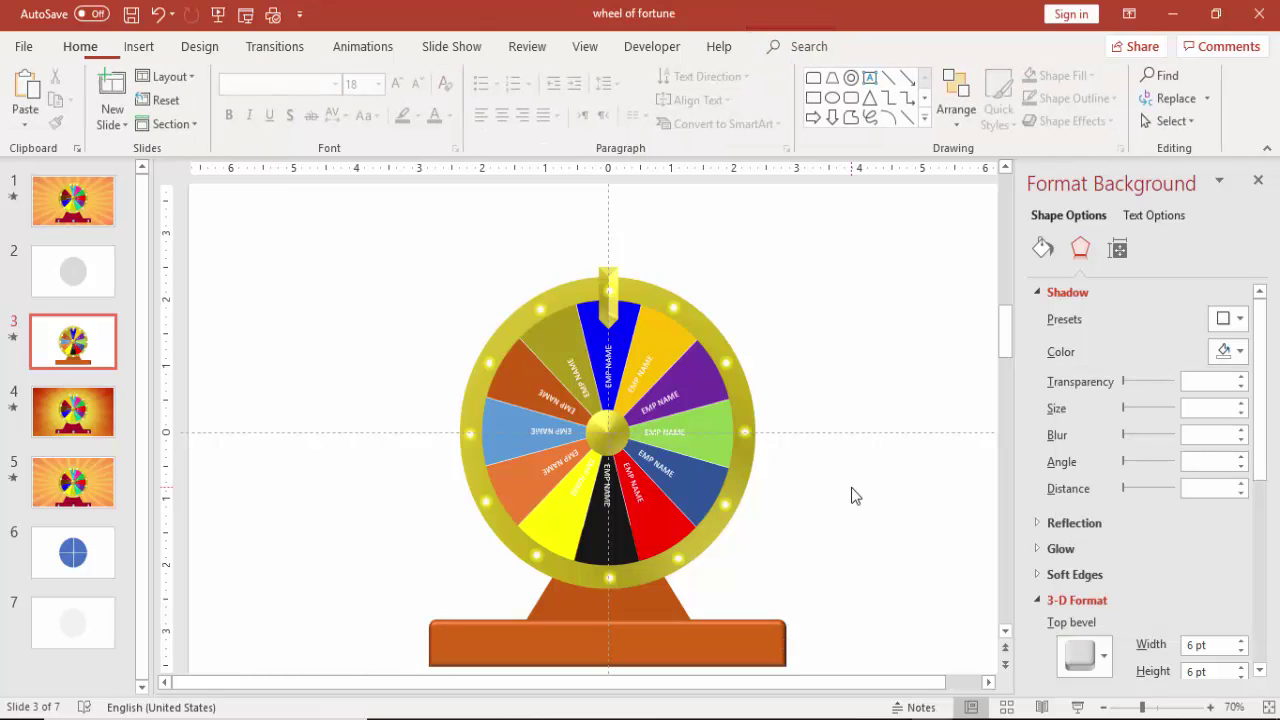
Duplicate the top-left rim light and nudge the copy onto the centre of the orange base
click(538, 311)
key(ctrl+d)
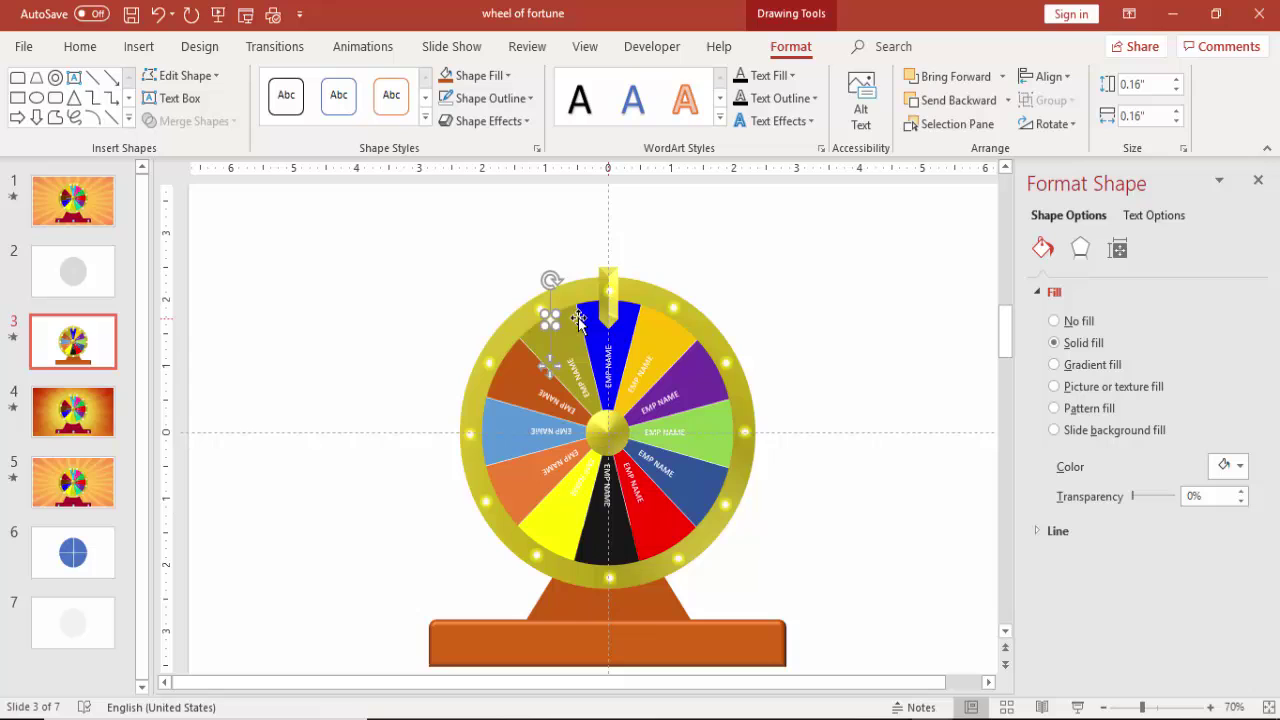
drag(549, 366, 624, 662)
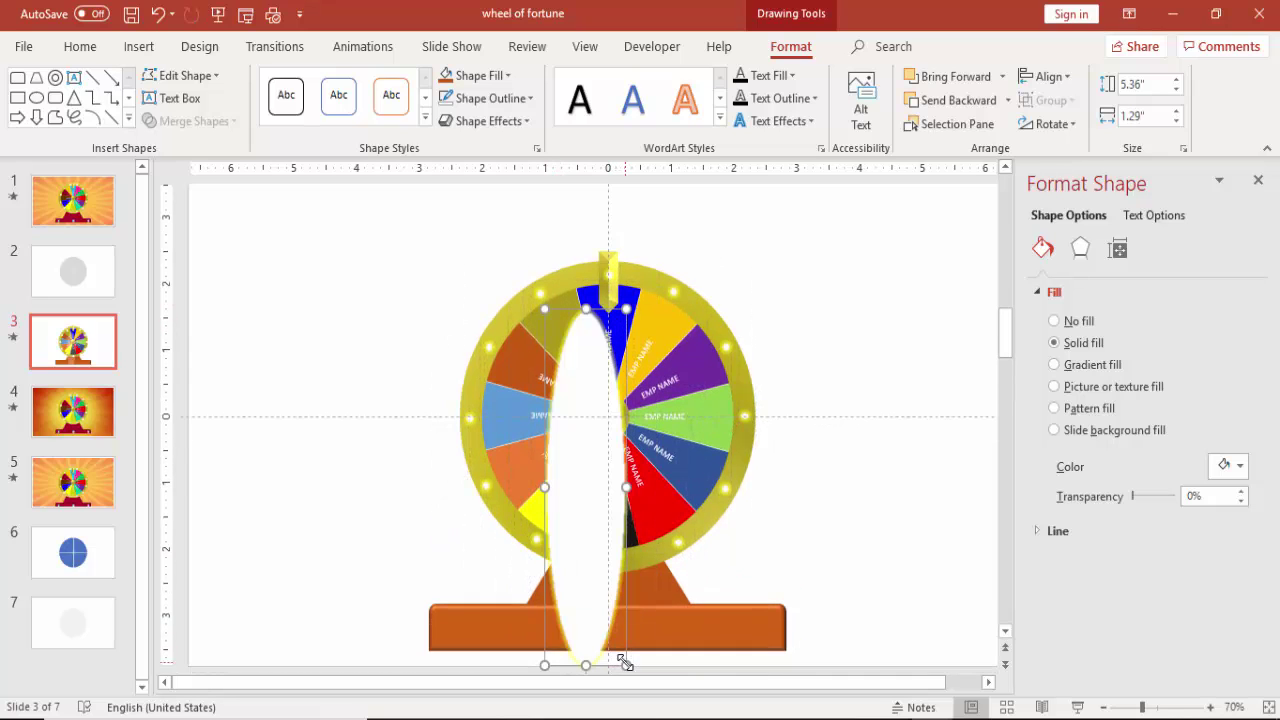
key(ctrl+z)
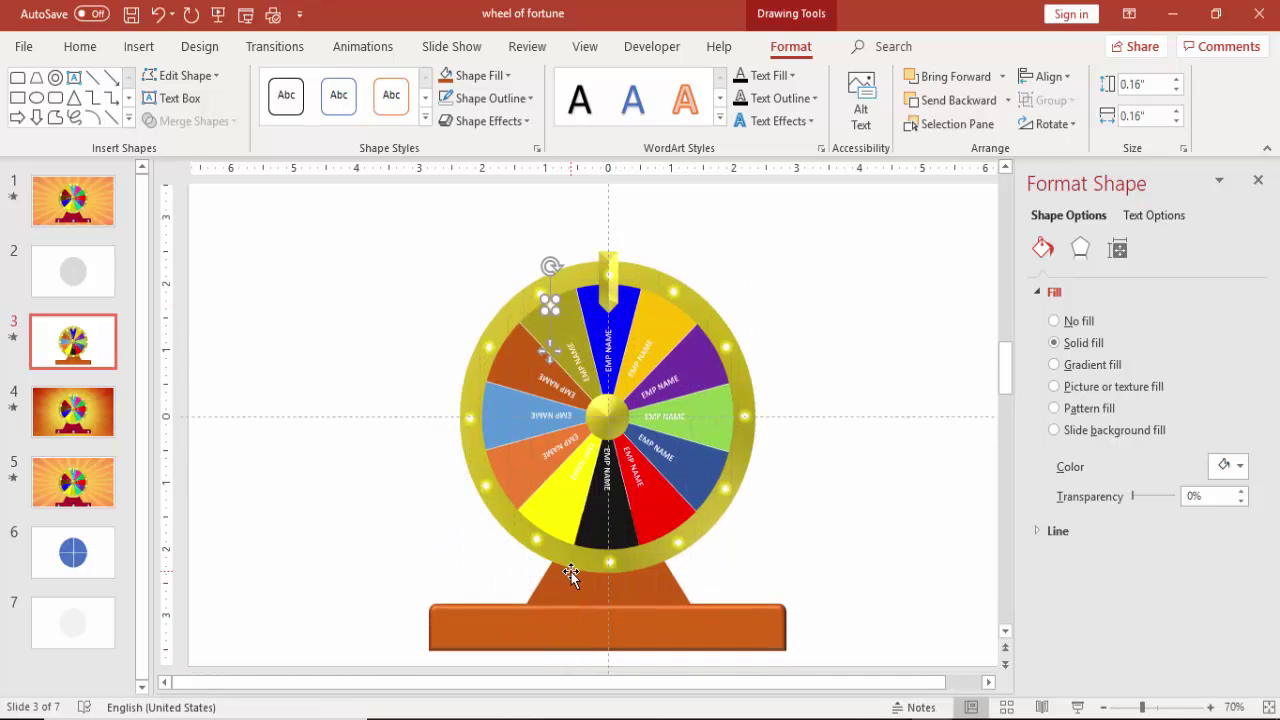
key(Down)
key(Down)
key(Down)
key(Down)
key(Down)
key(Down)
key(Down)
key(Down)
key(Down)
key(Down)
key(Down)
key(Down)
key(Down)
key(Down)
key(Down)
key(Down)
key(Down)
key(Down)
key(Down)
key(Down)
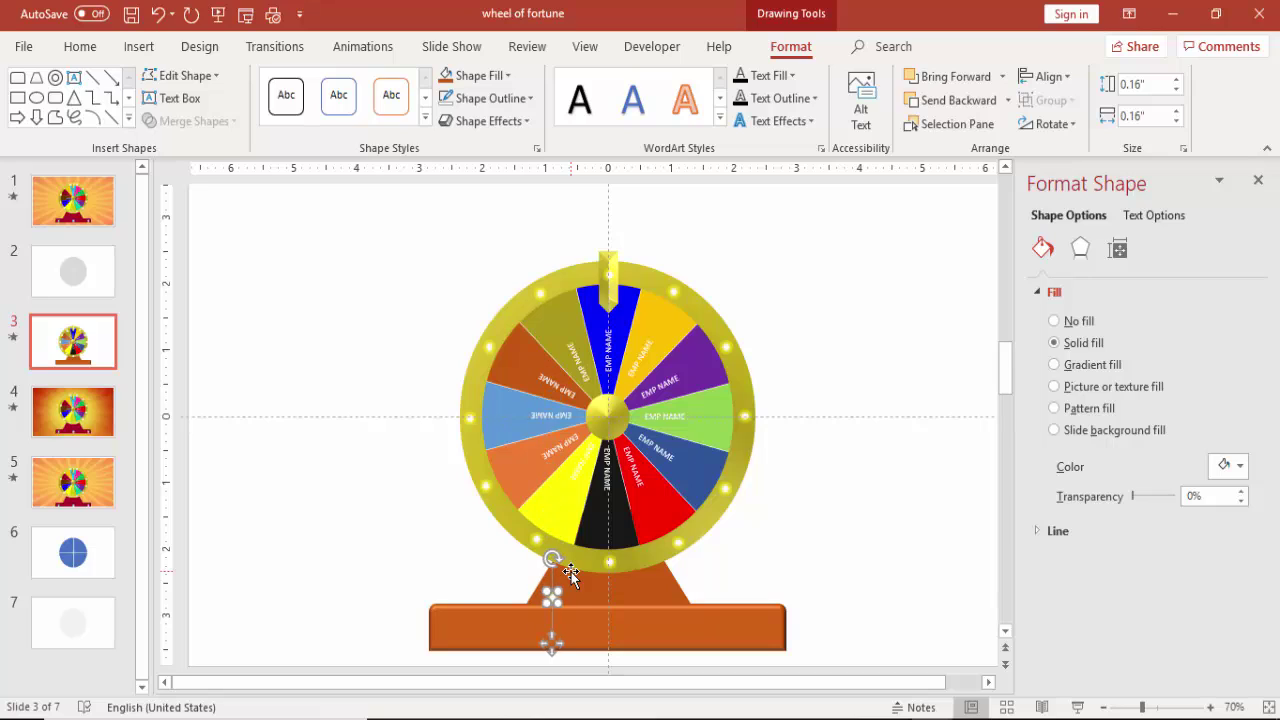
key(Right)
key(Right)
key(Right)
key(Right)
key(Right)
key(Right)
key(Right)
key(Right)
key(Right)
key(Right)
key(Right)
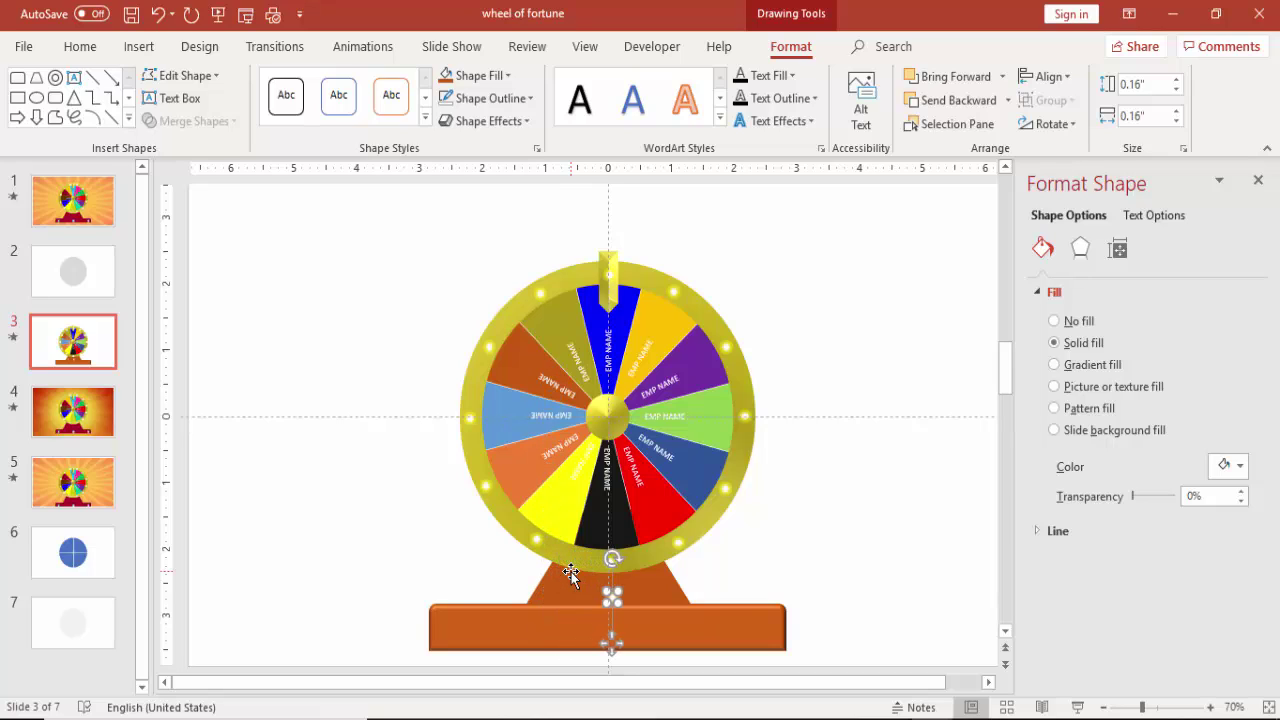
key(Left)
key(Down)
key(Down)
key(Down)
key(Down)
key(Down)
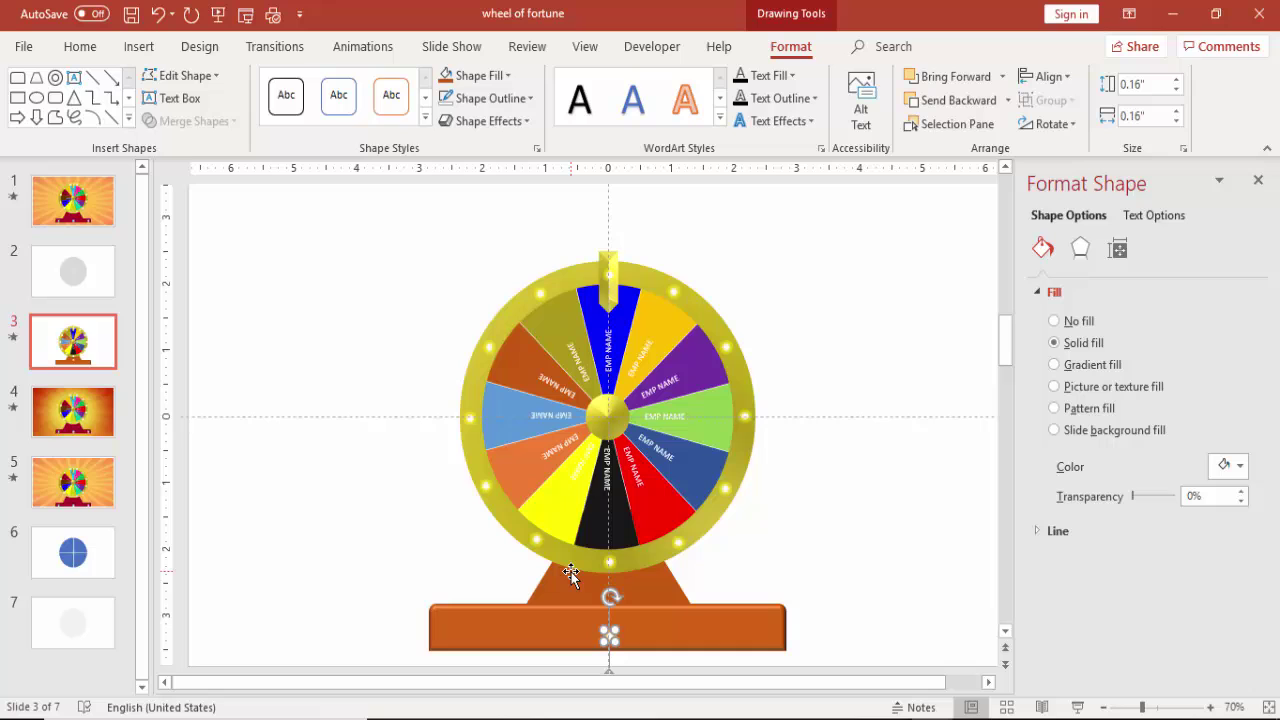
key(Up)
key(Up)
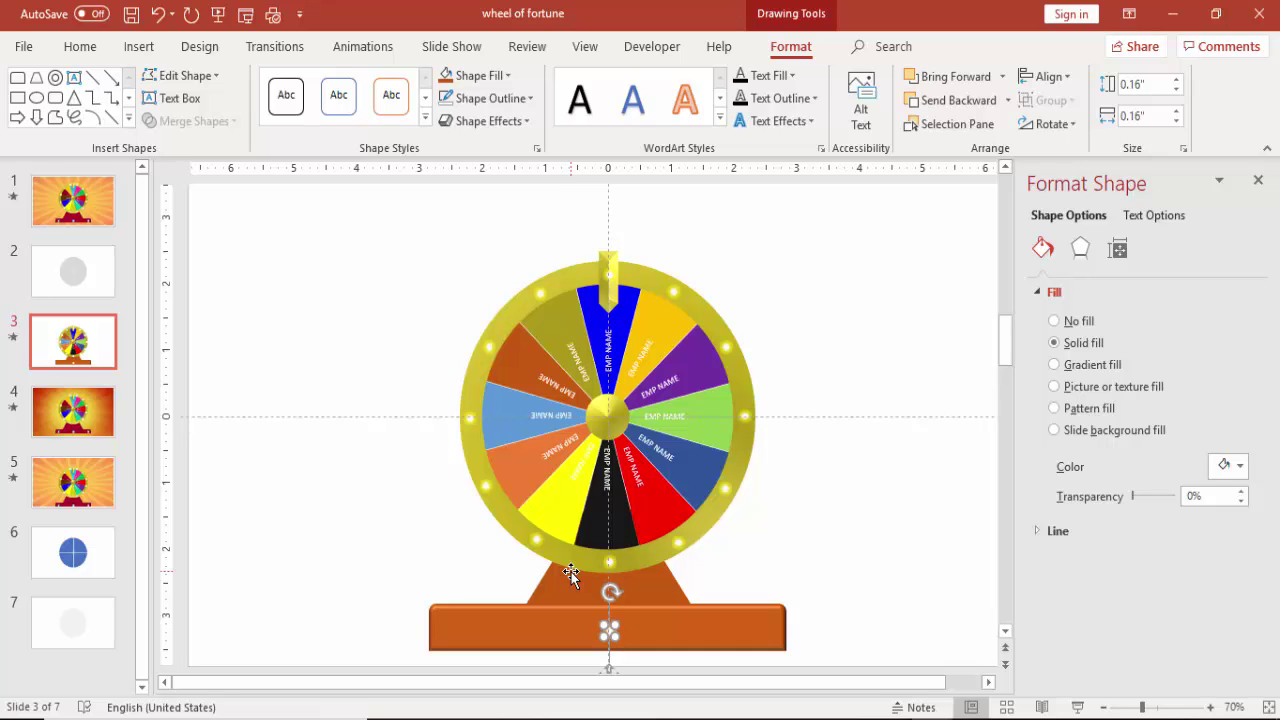
click(901, 544)
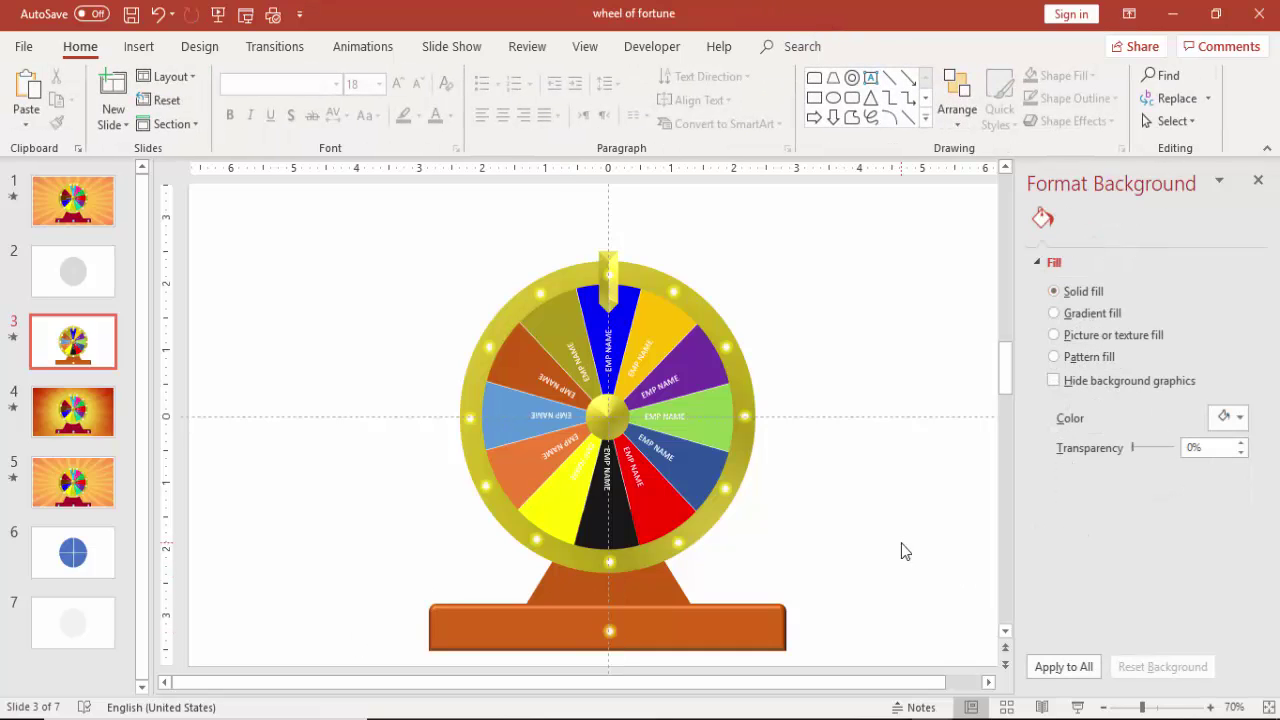
click(1258, 180)
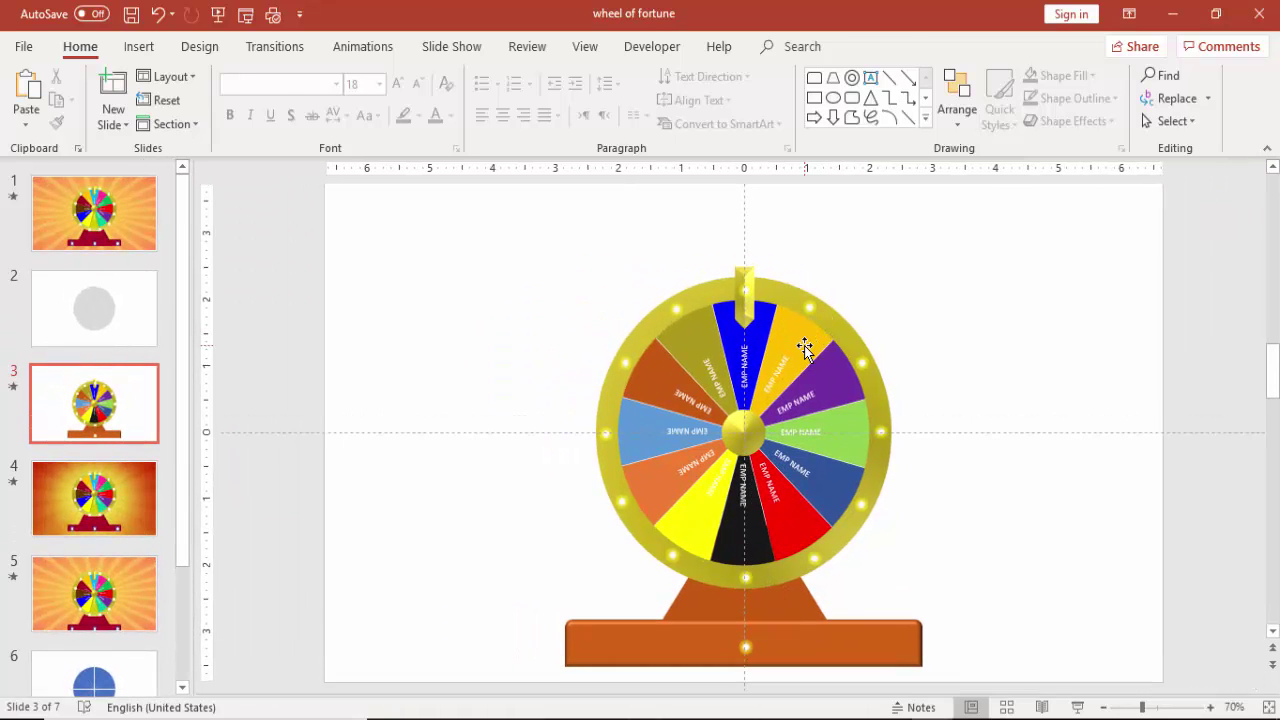
Add a Spin animation to the wheel group and open its effect options in the Animation Pane
click(804, 346)
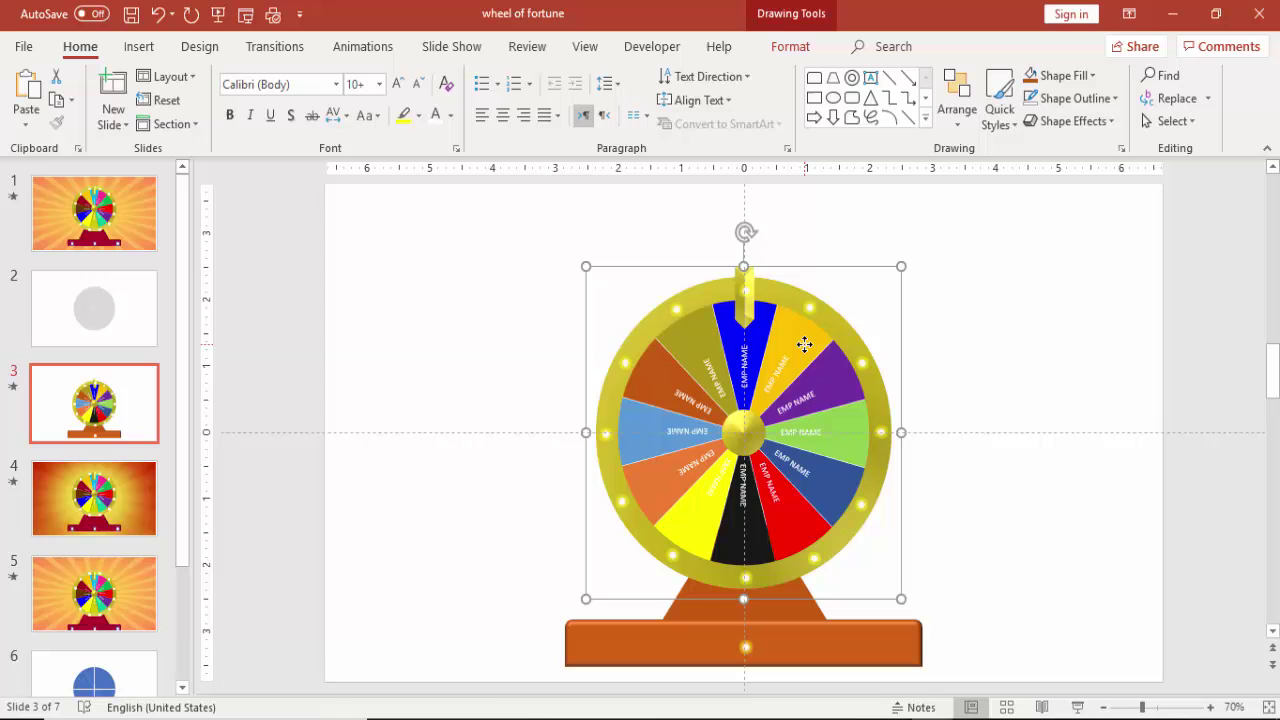
click(362, 46)
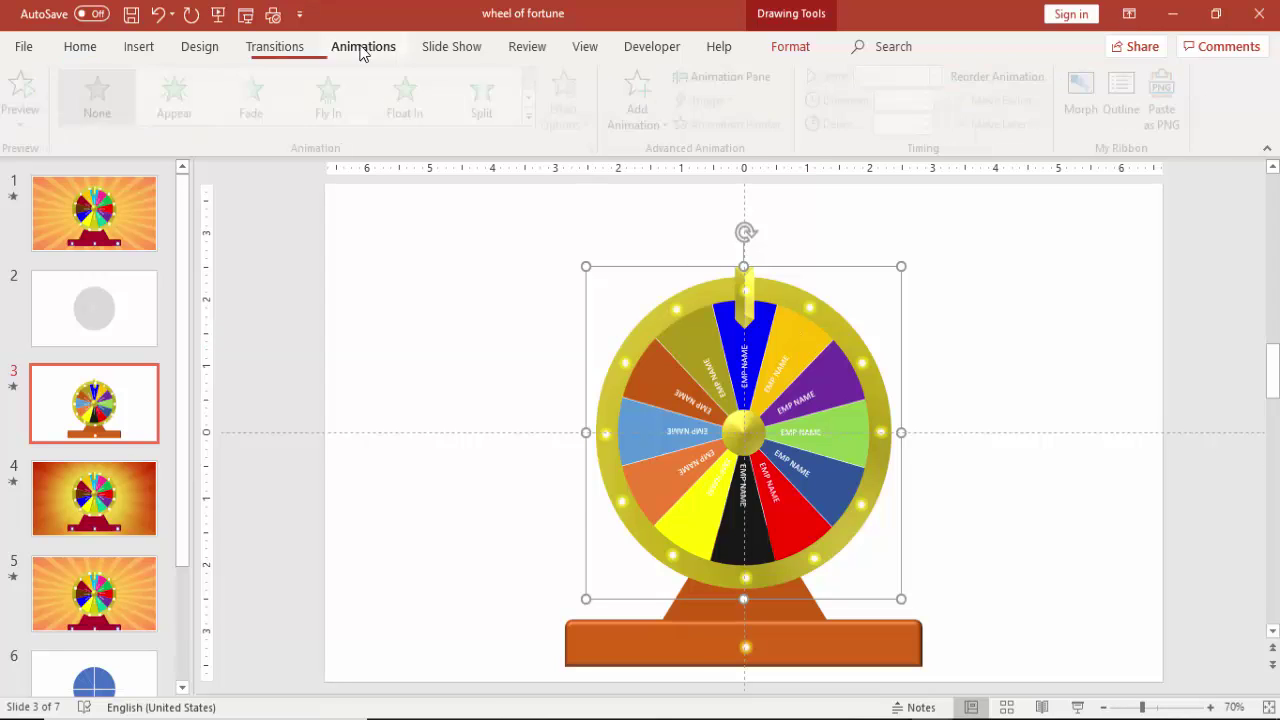
click(737, 77)
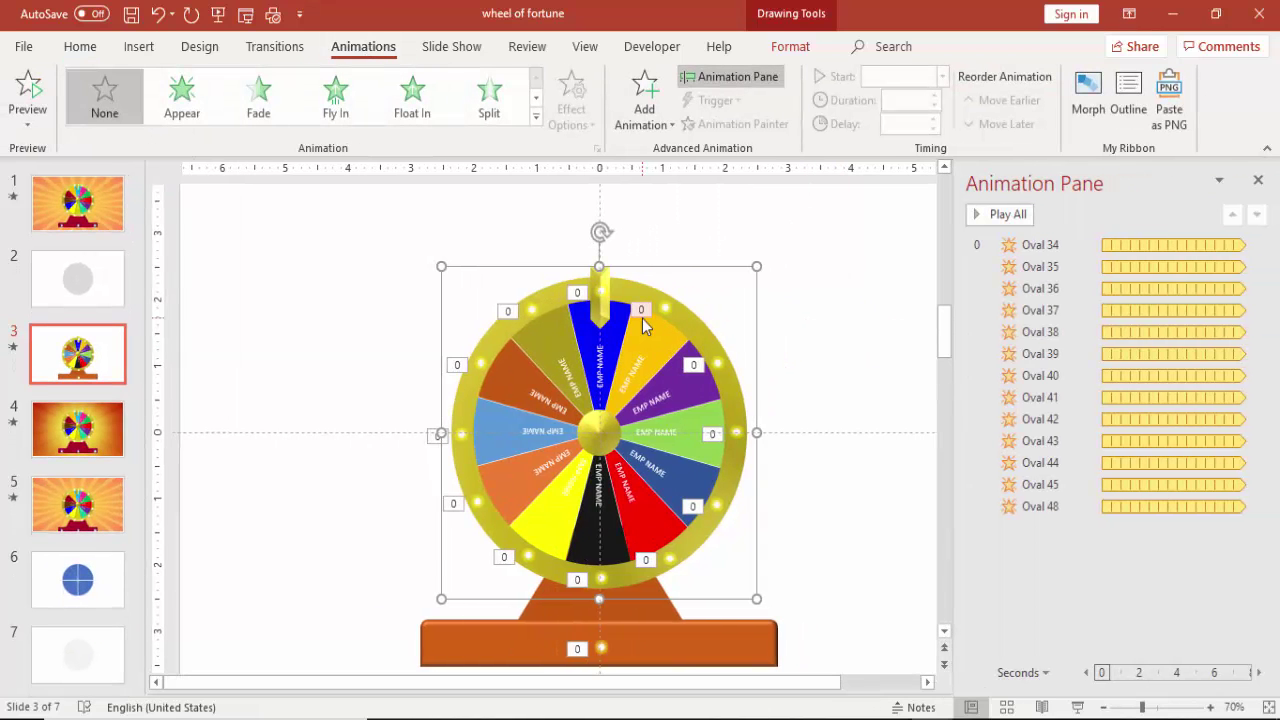
click(630, 120)
click(868, 380)
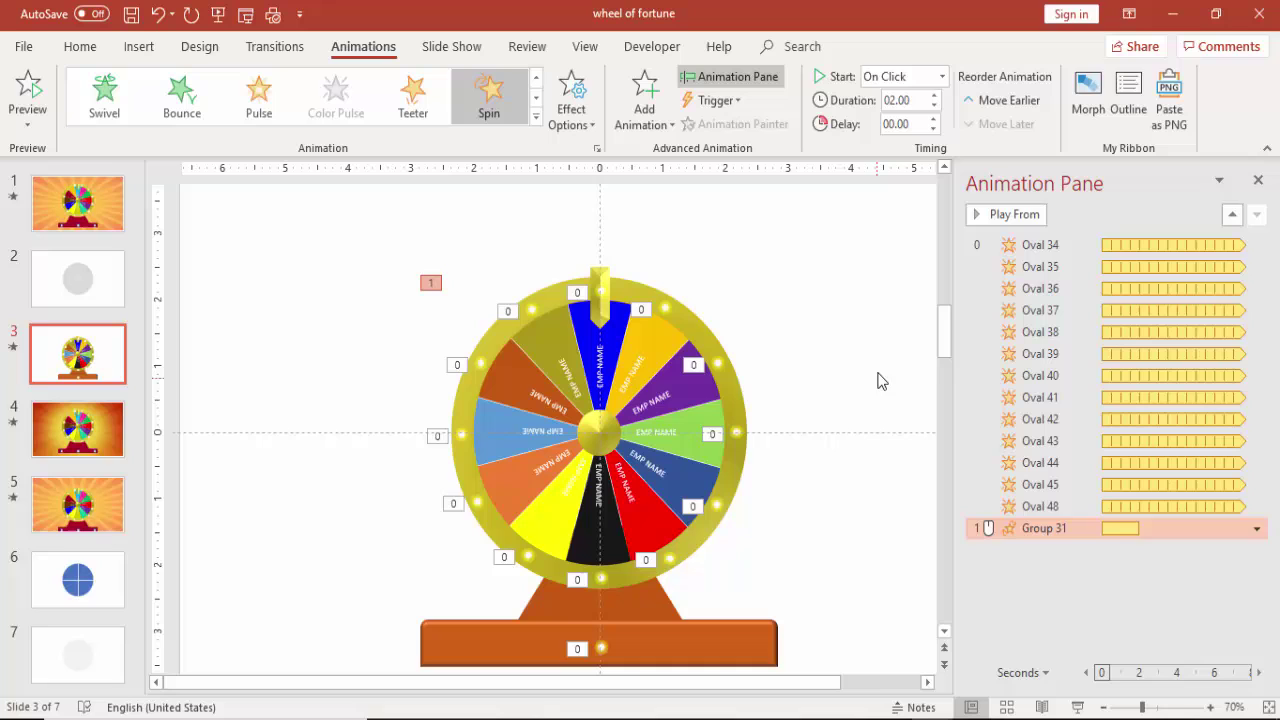
double_click(1030, 528)
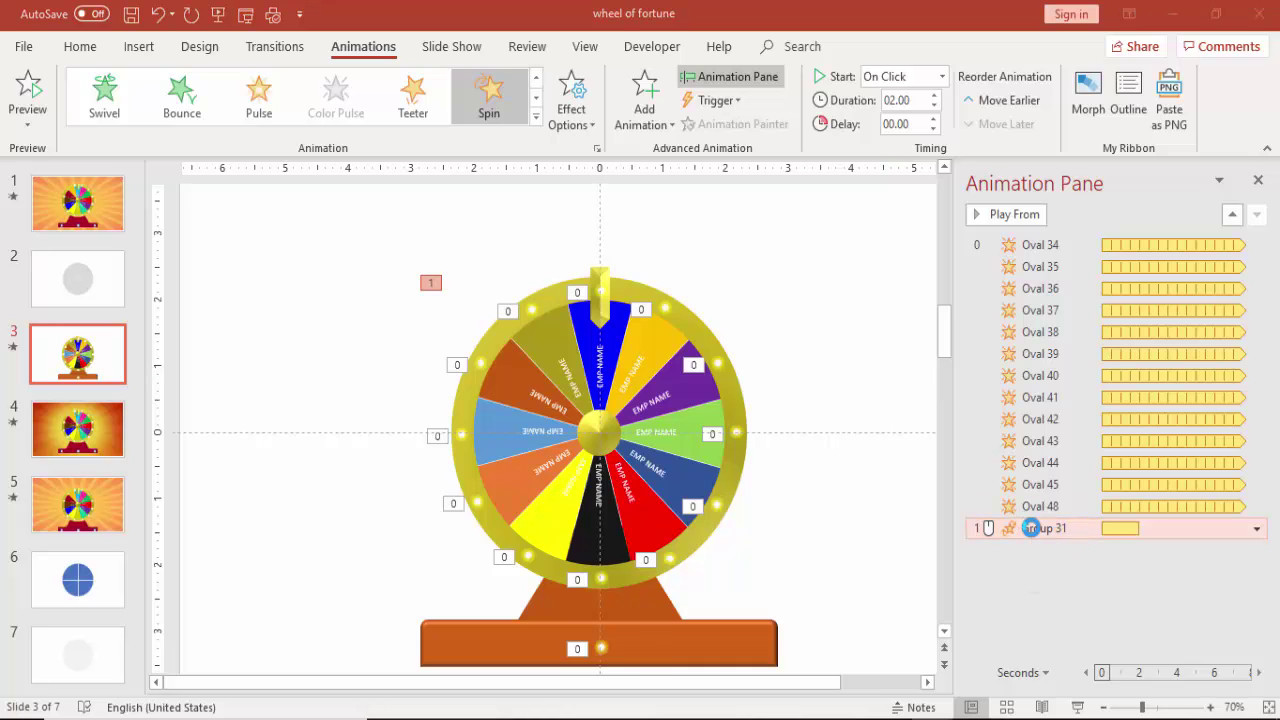
Set the Spin animation to repeat Until Next Click
click(366, 346)
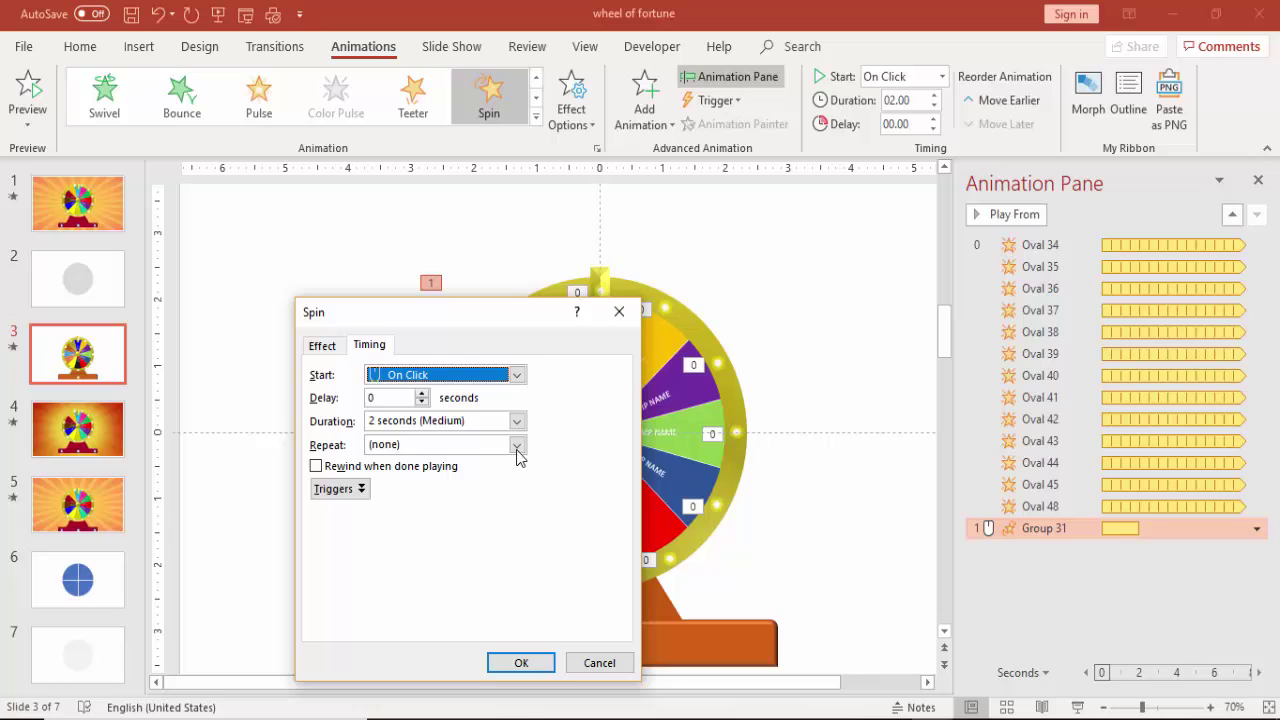
click(517, 448)
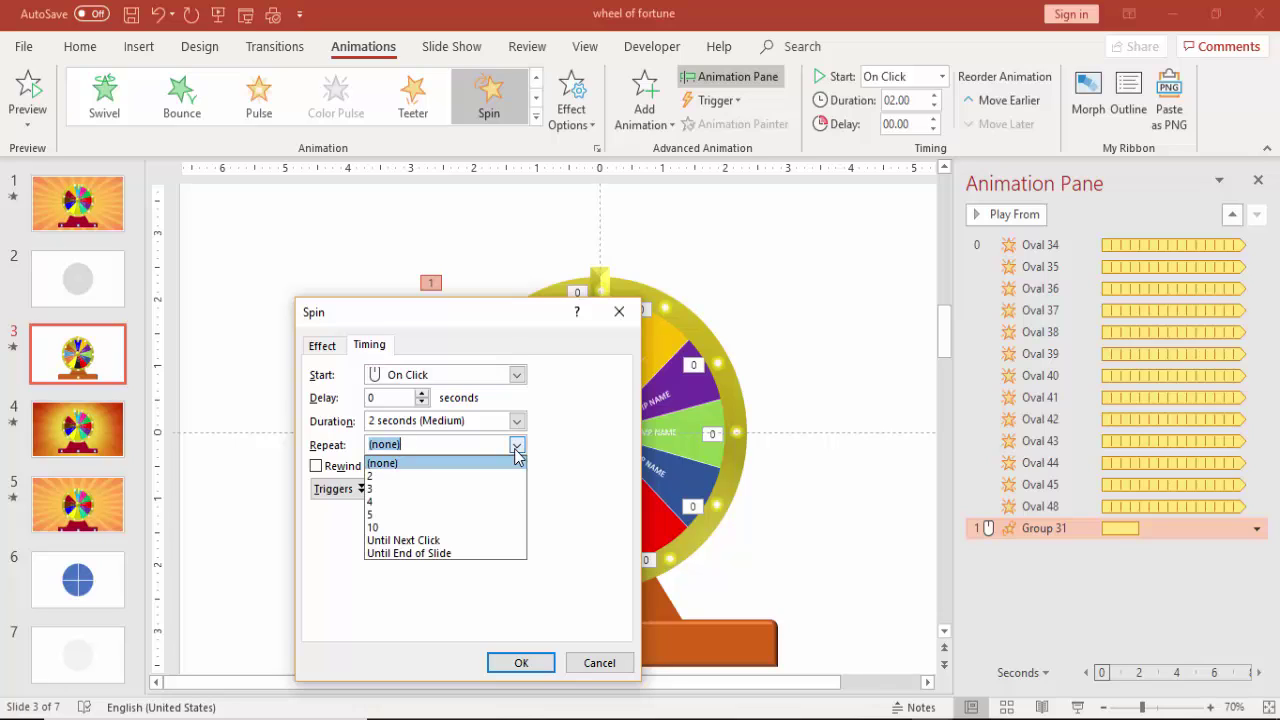
click(417, 542)
click(519, 665)
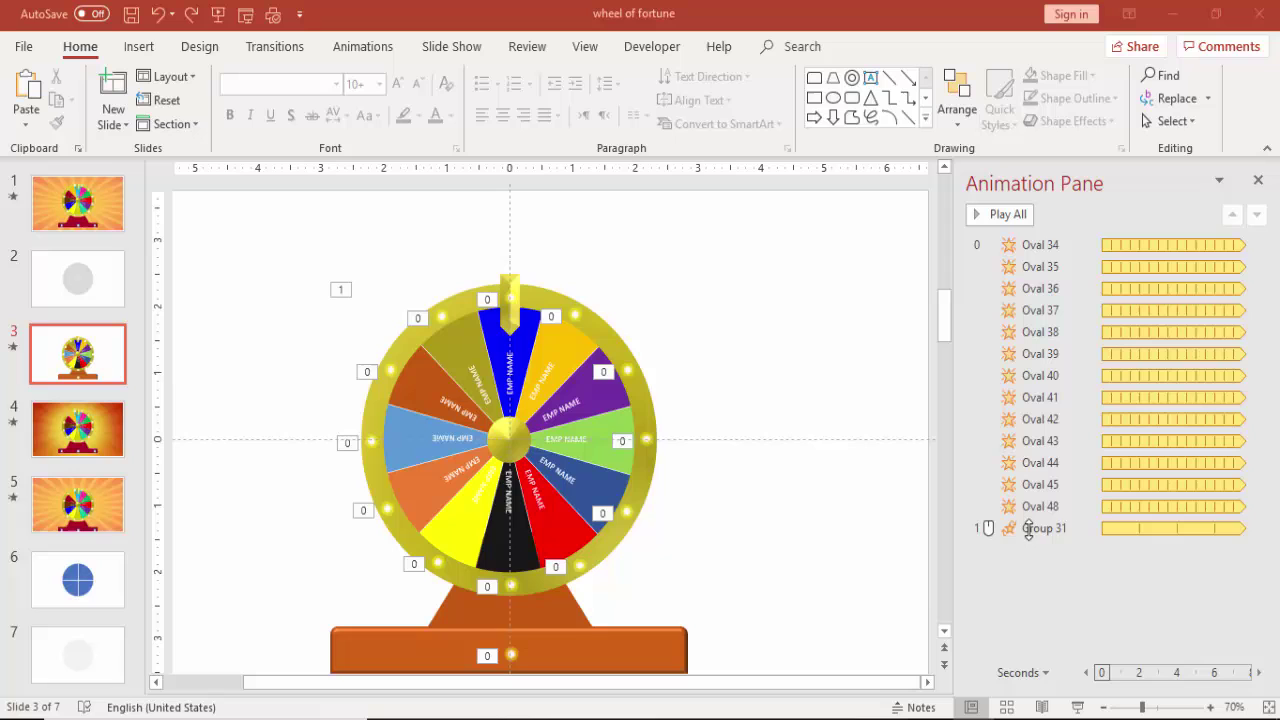
Change the Spin duration to 0.5 seconds
click(1028, 529)
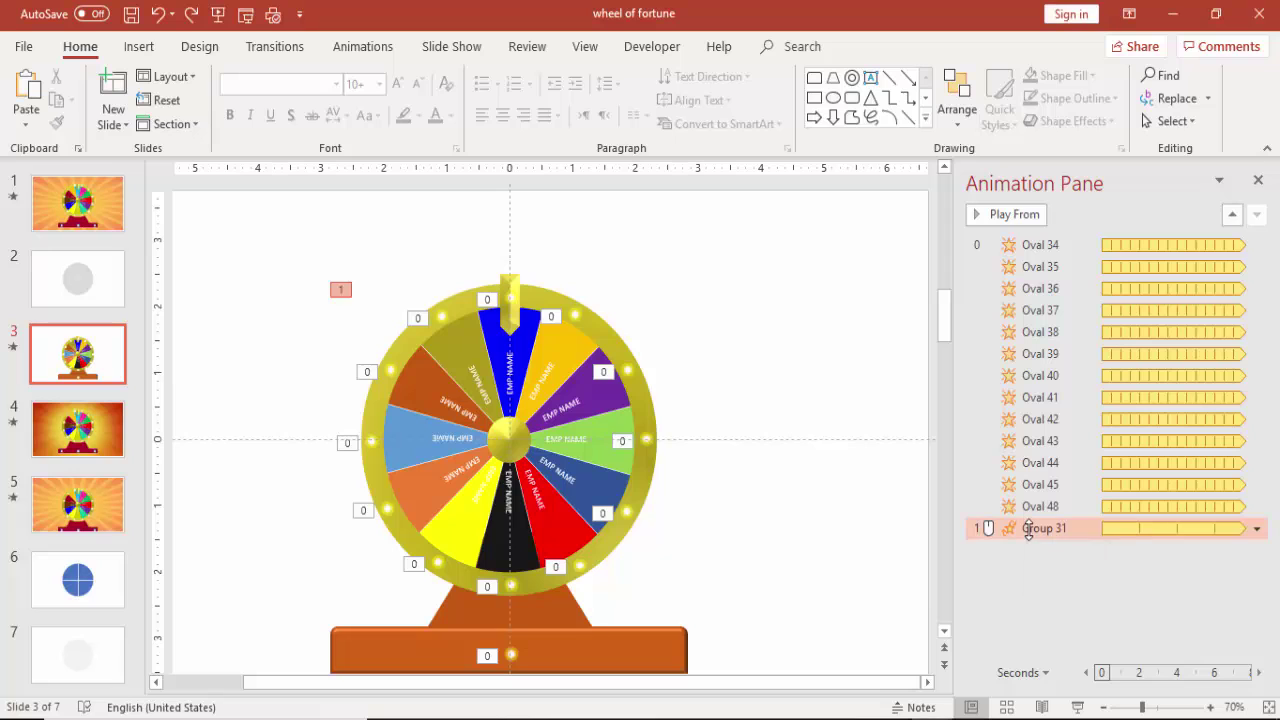
double_click(1028, 529)
click(368, 345)
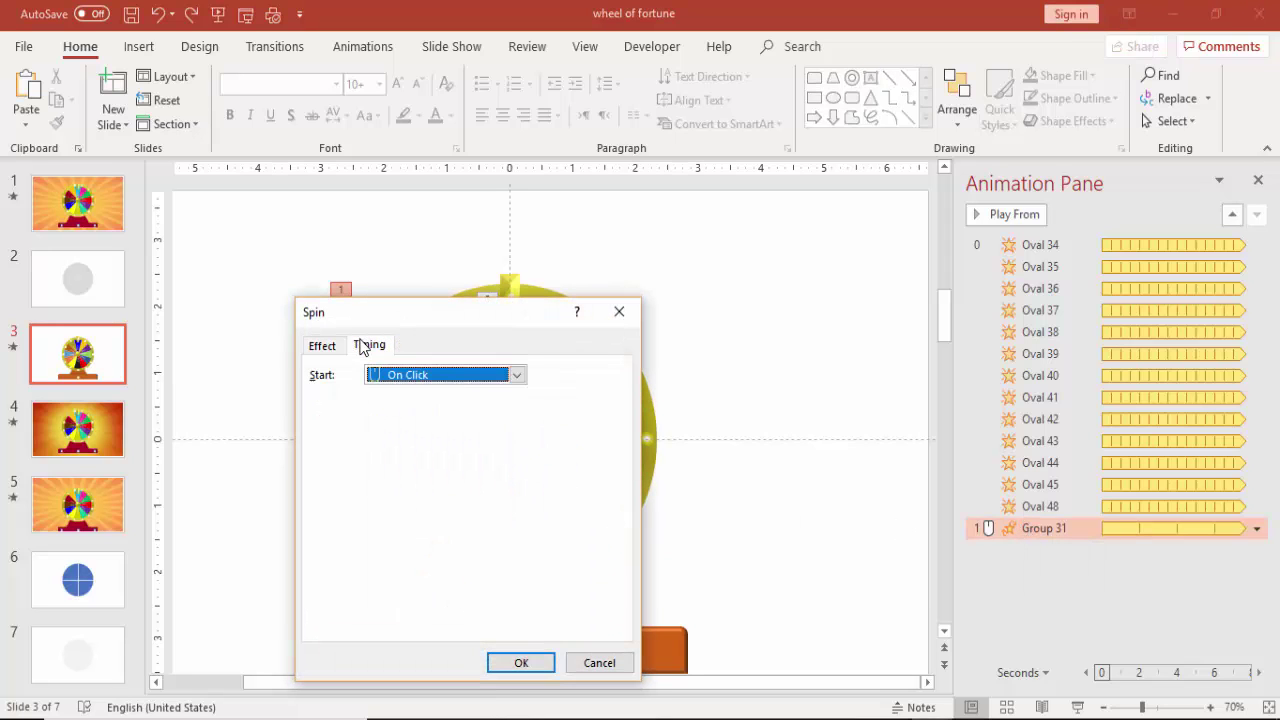
click(517, 420)
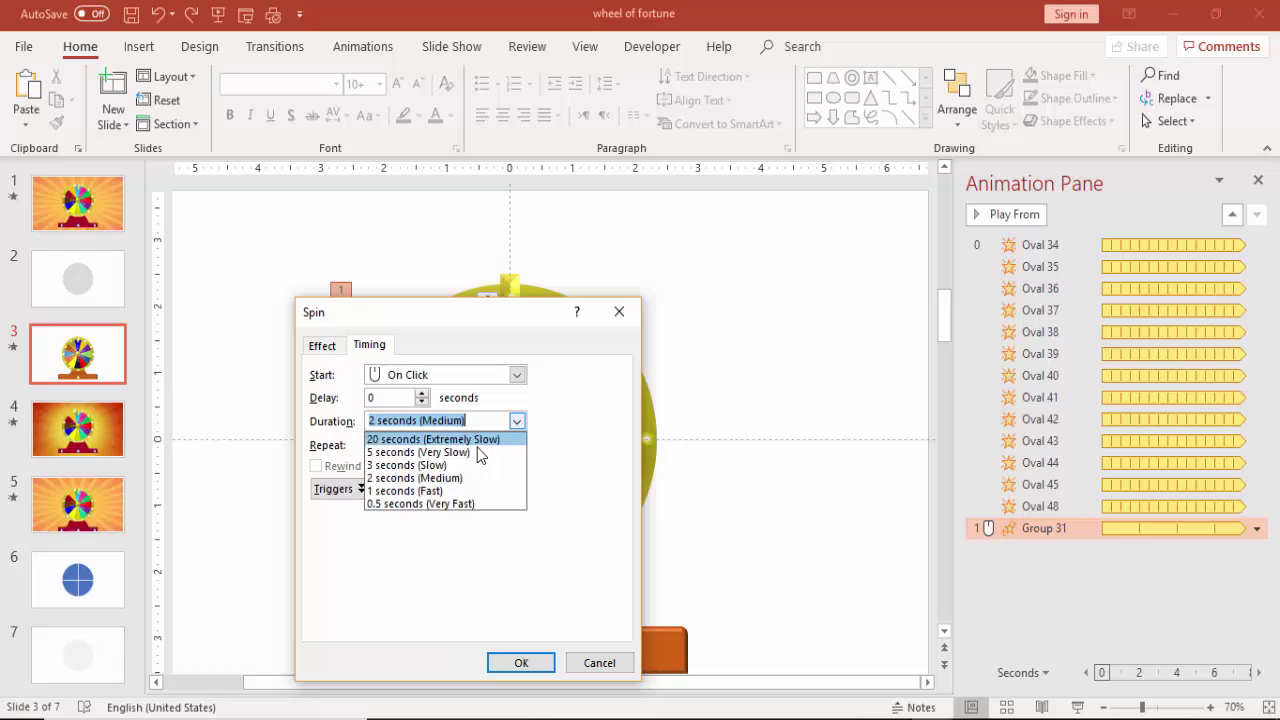
click(438, 490)
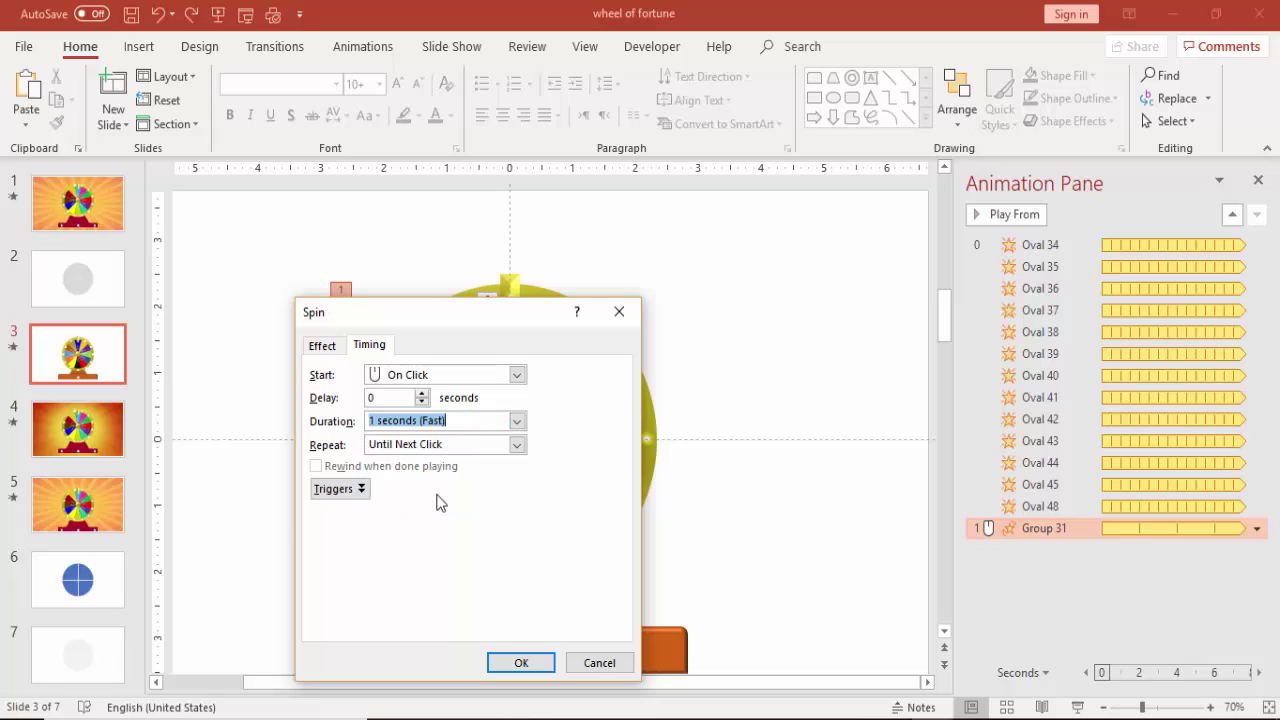
click(517, 420)
click(473, 507)
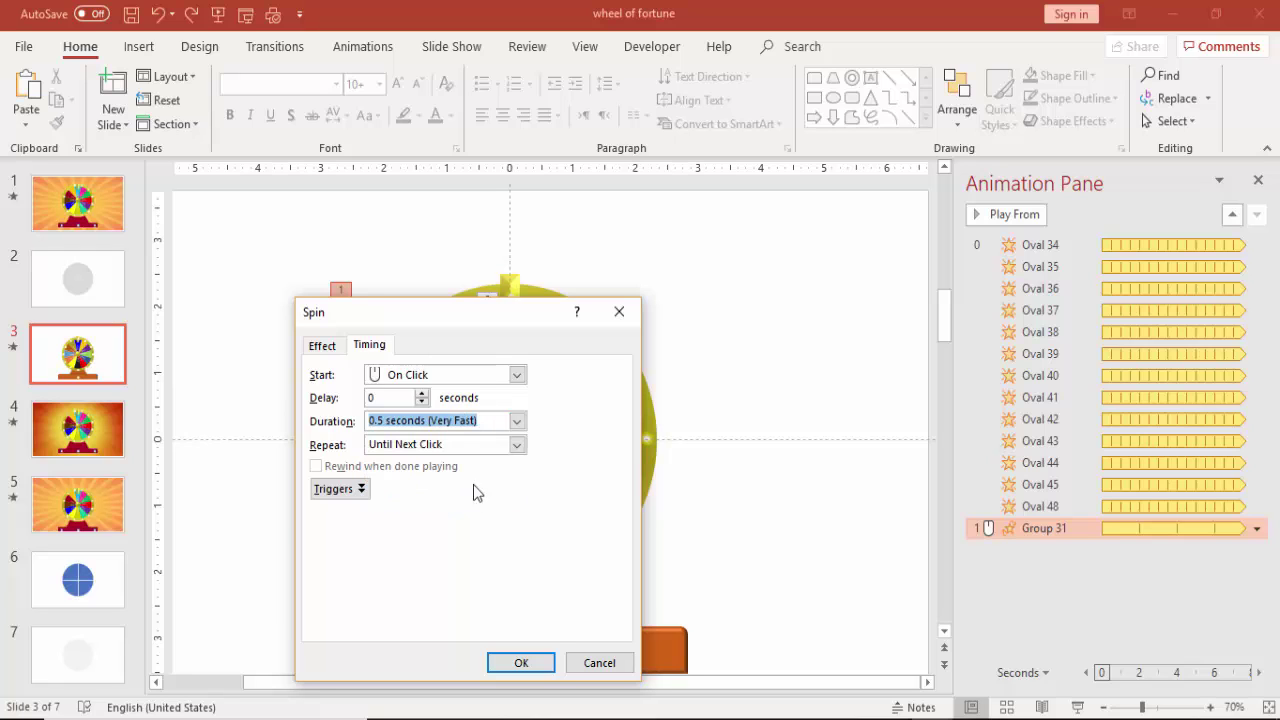
Make the Spin start on click of Group 31
click(343, 489)
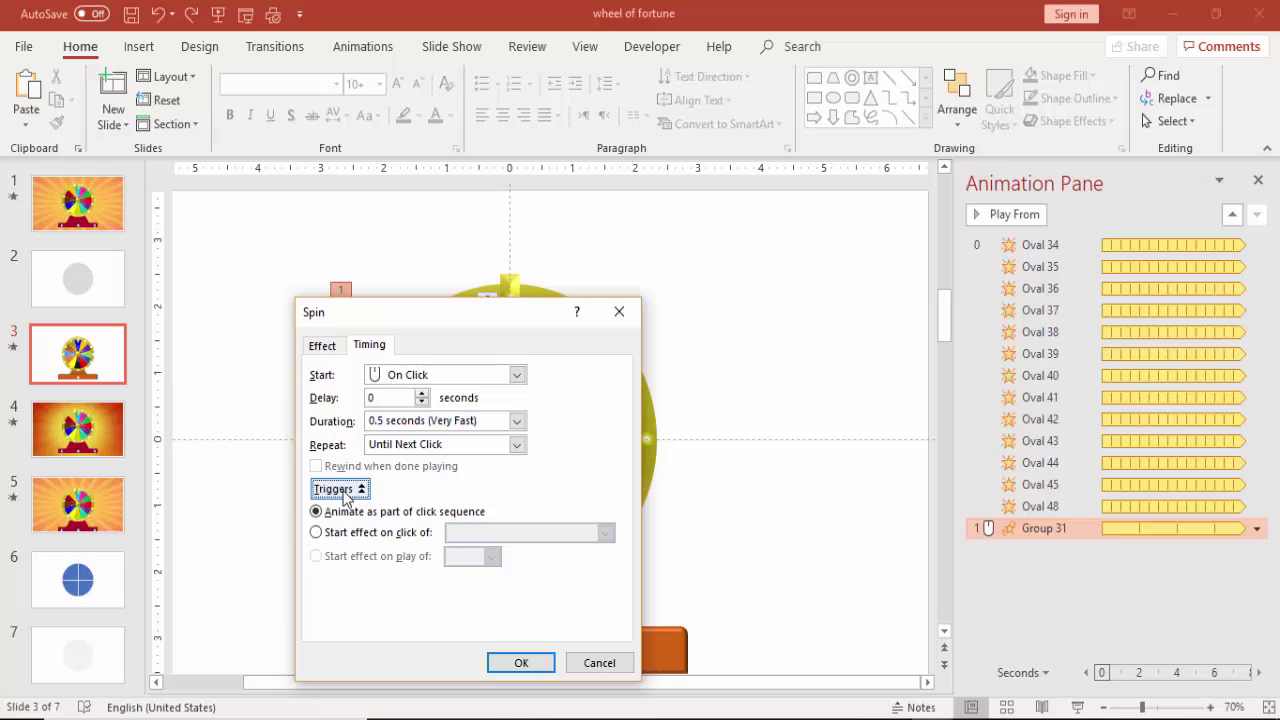
click(348, 537)
click(540, 533)
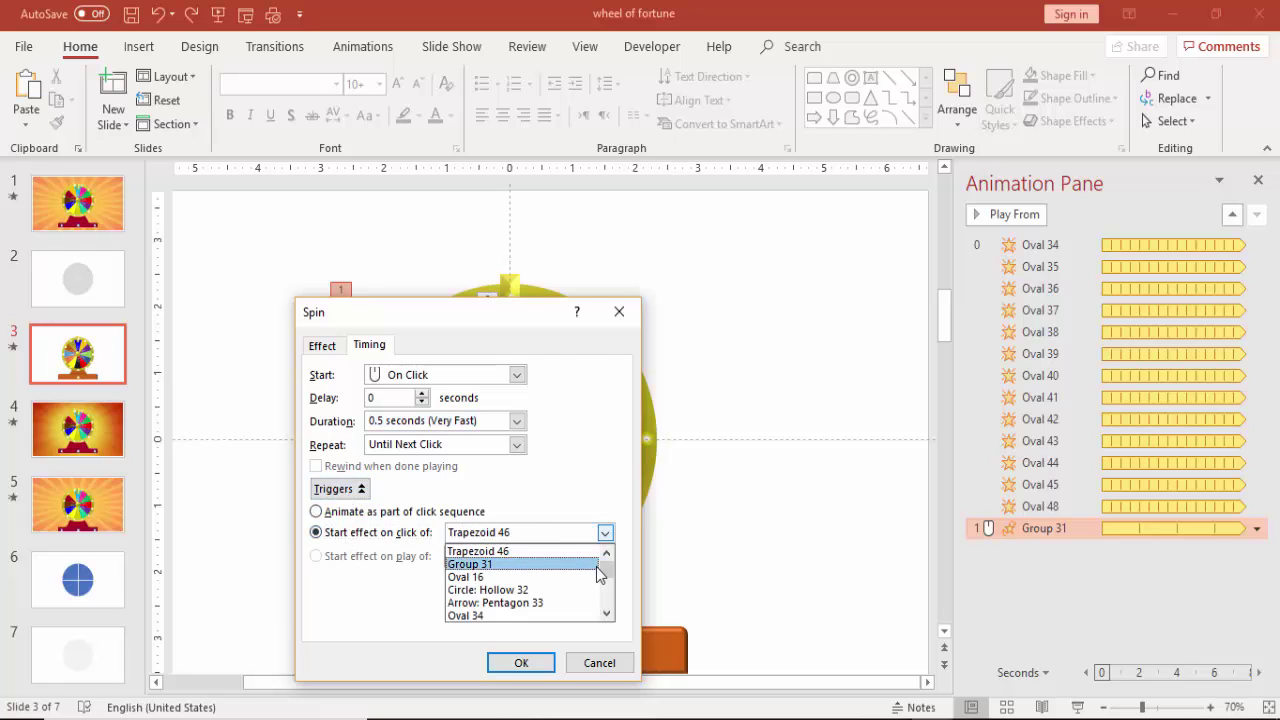
click(508, 565)
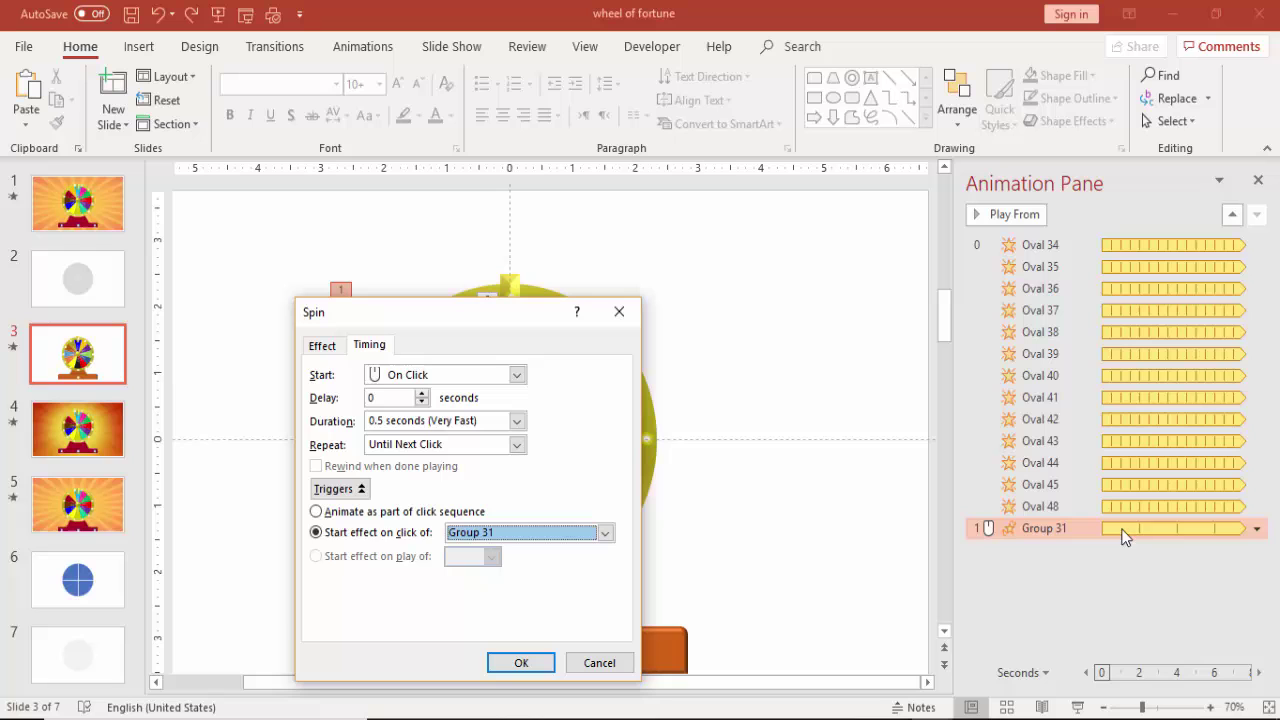
Preview the wheel slide as a slide show, then add an Appear effect to the wheel group
click(520, 664)
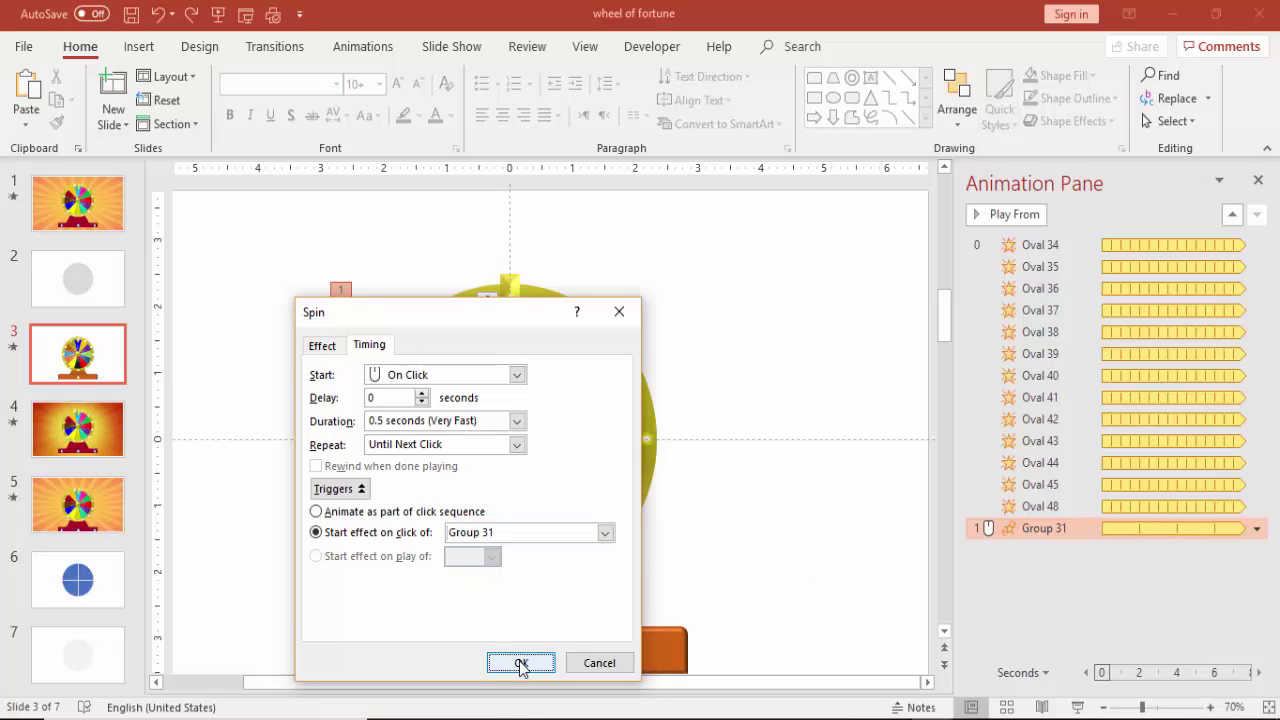
click(1077, 707)
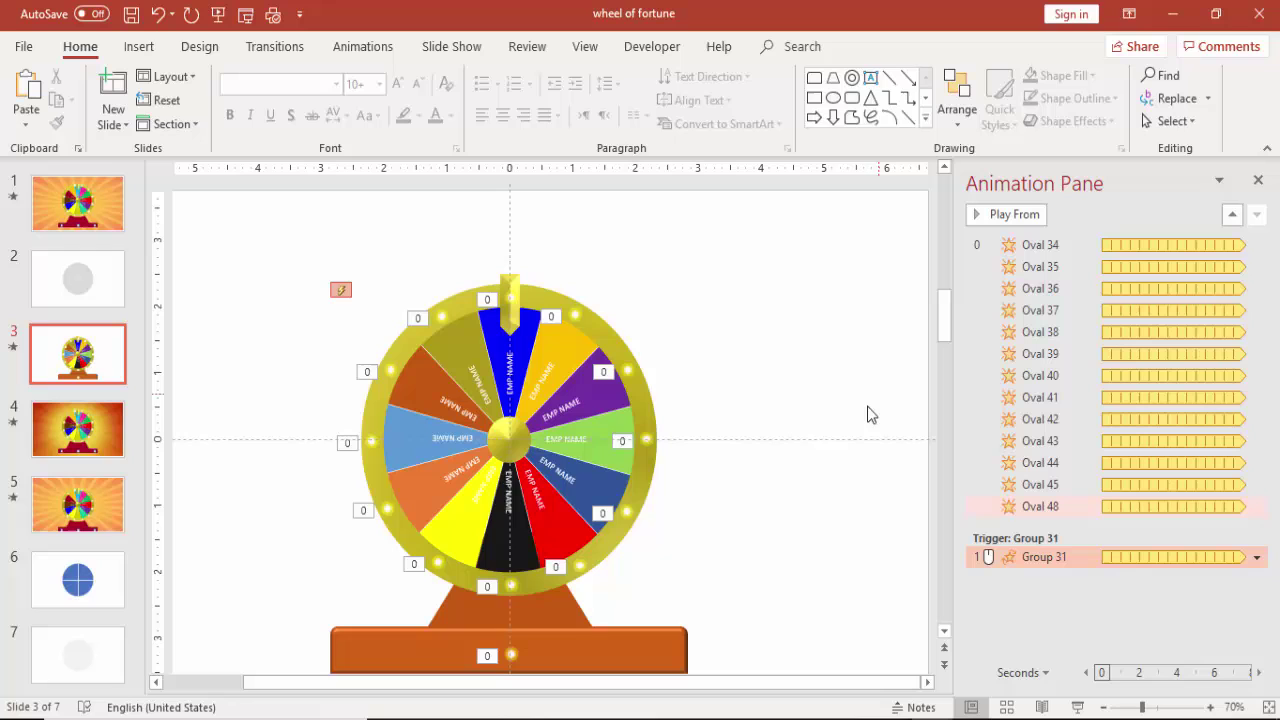
click(561, 368)
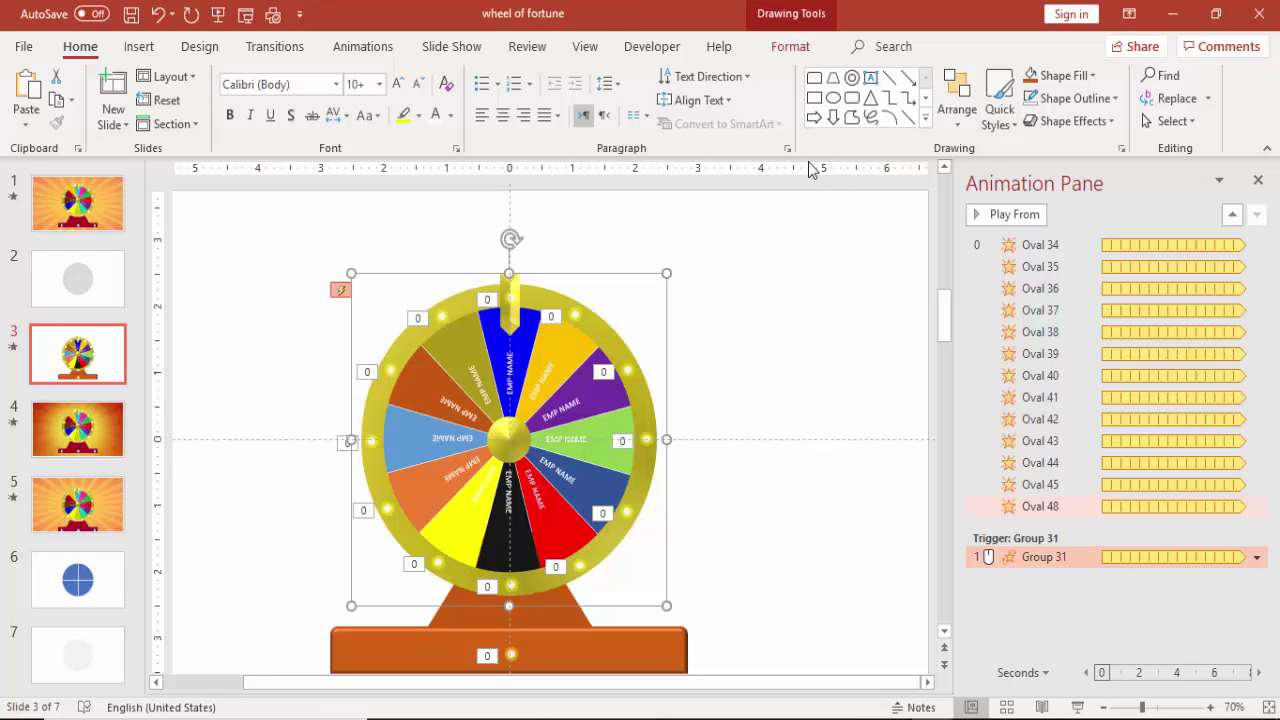
click(377, 47)
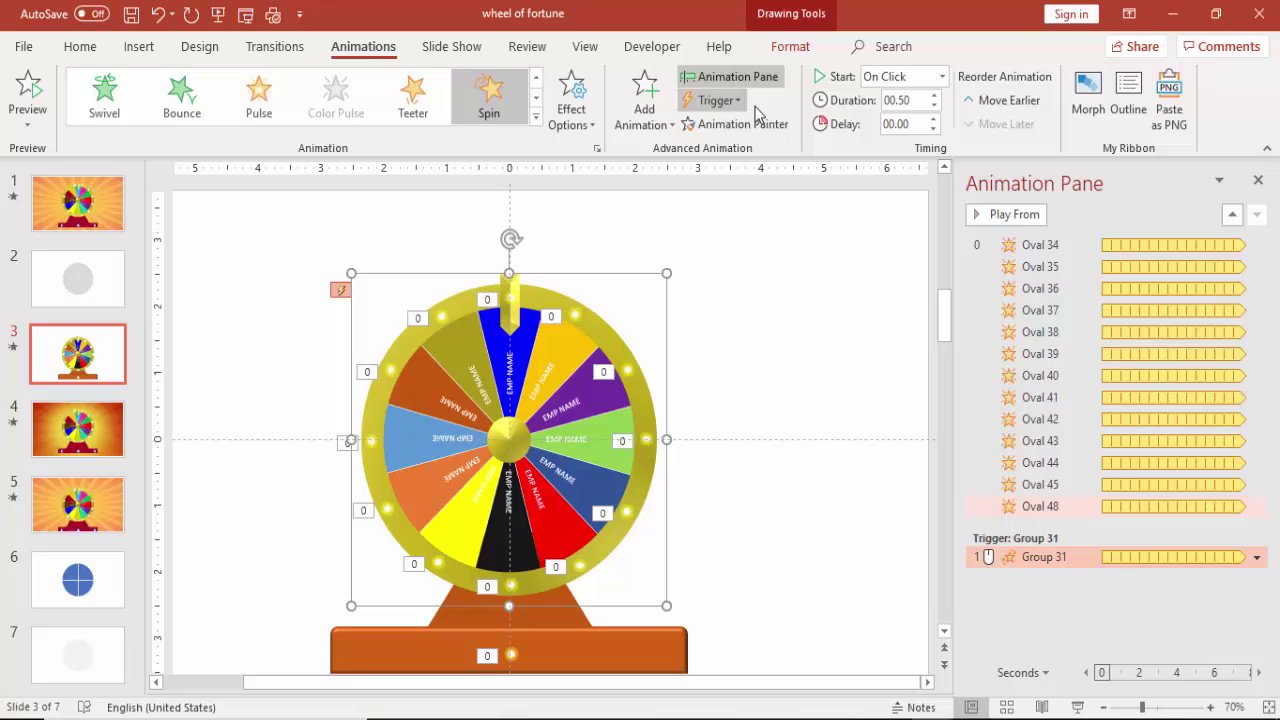
click(649, 130)
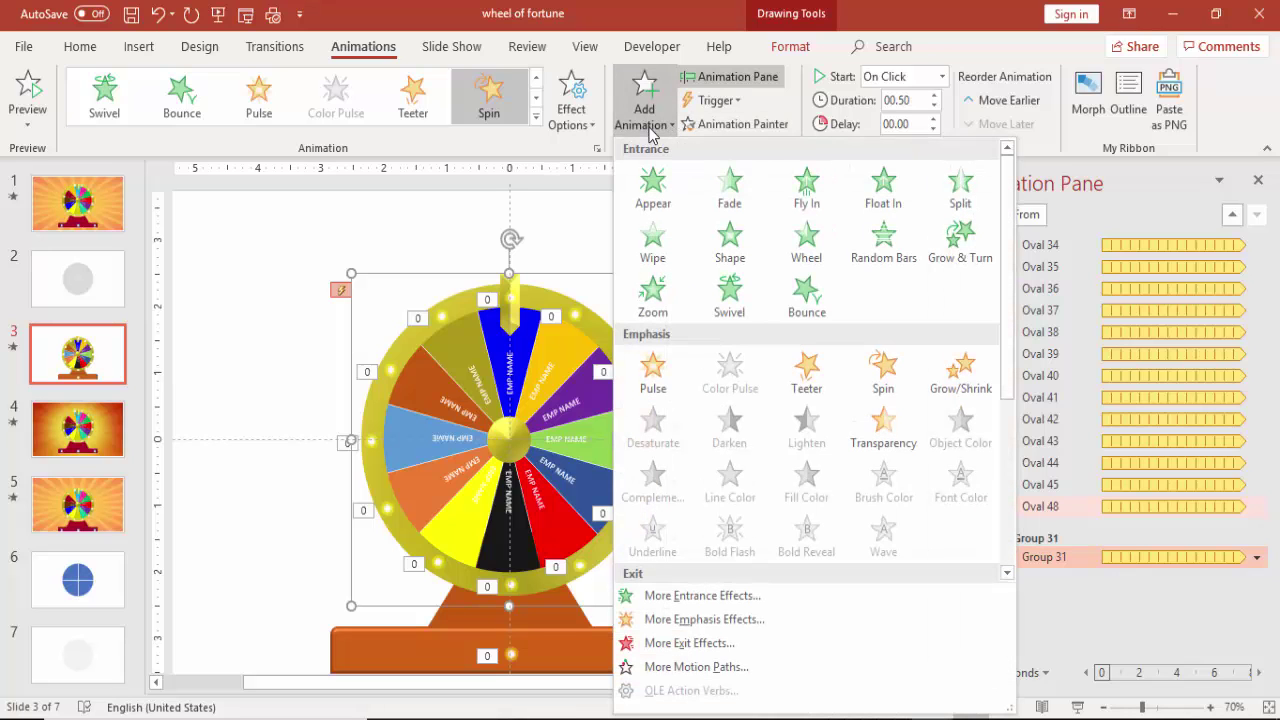
click(652, 193)
Set the Appear effect to start on click of Group 31
click(1031, 530)
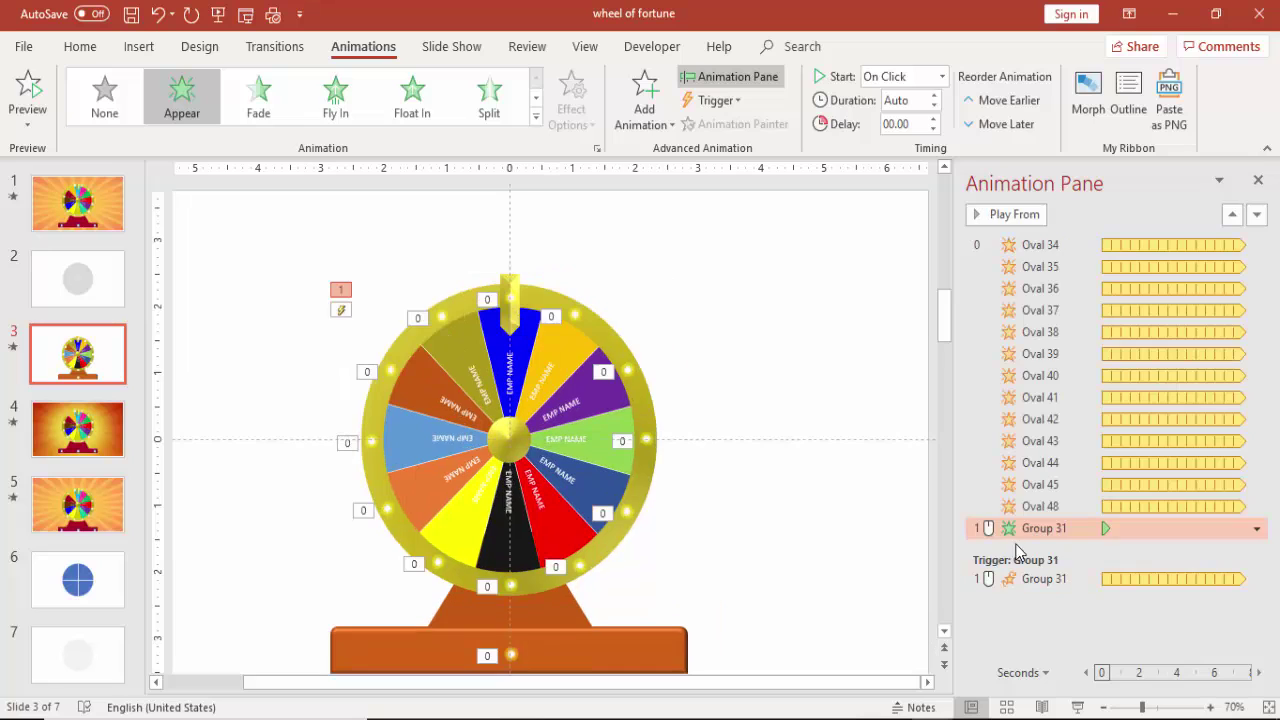
double_click(1031, 529)
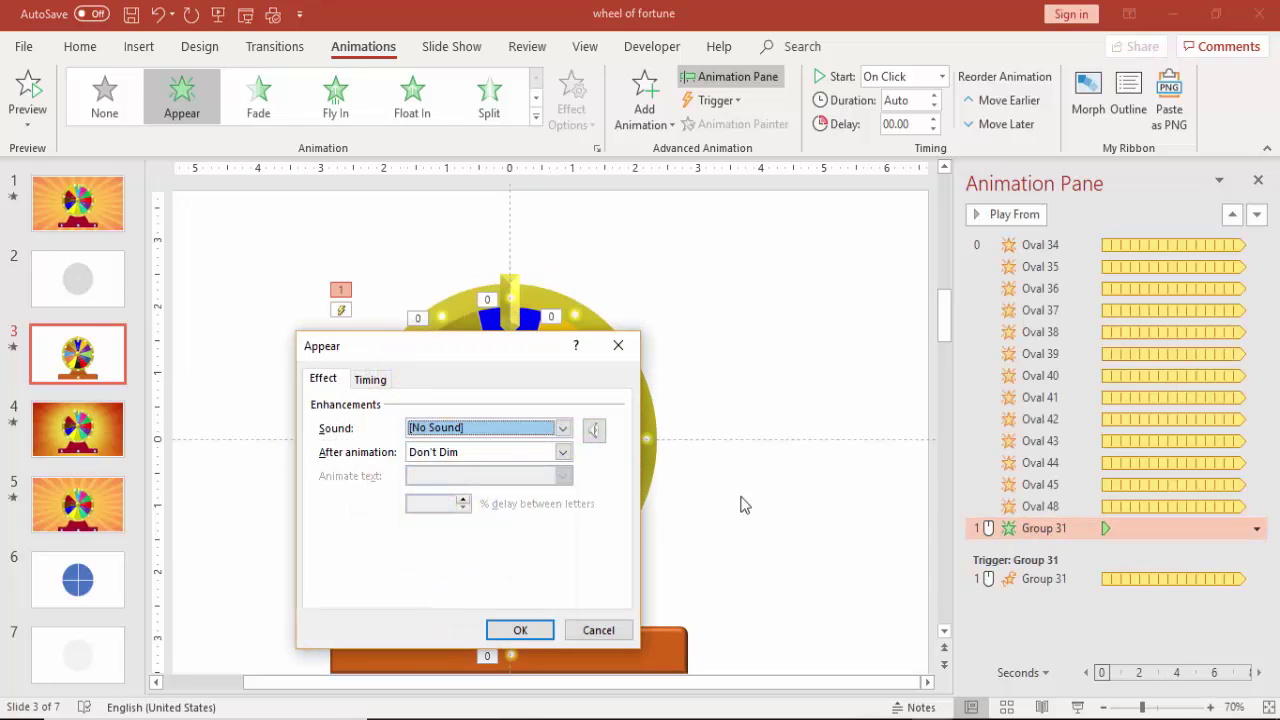
click(370, 380)
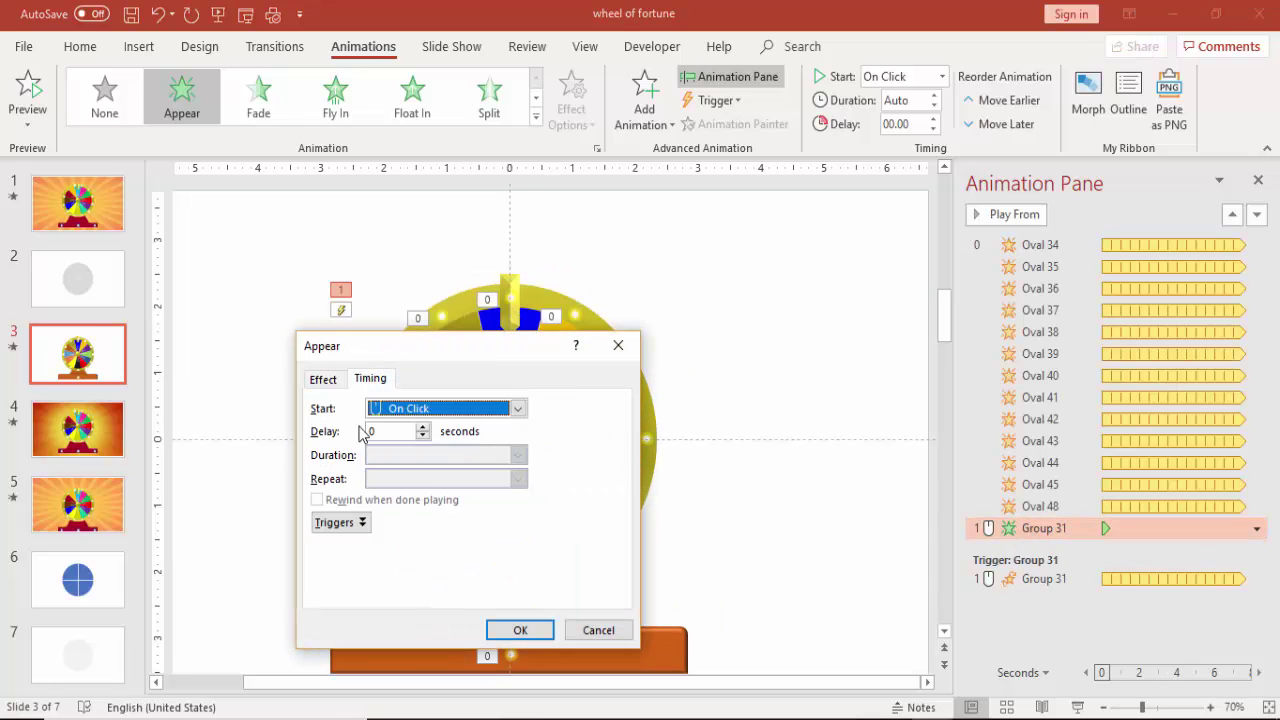
click(345, 520)
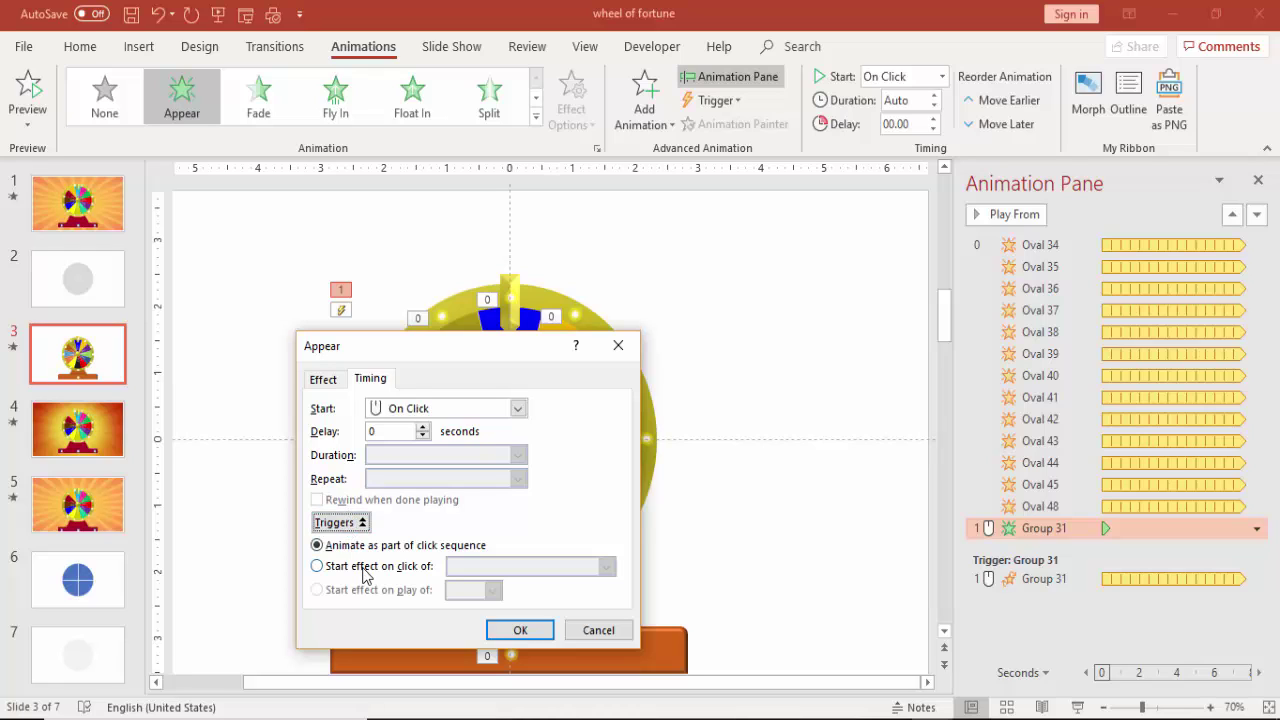
click(365, 570)
click(501, 568)
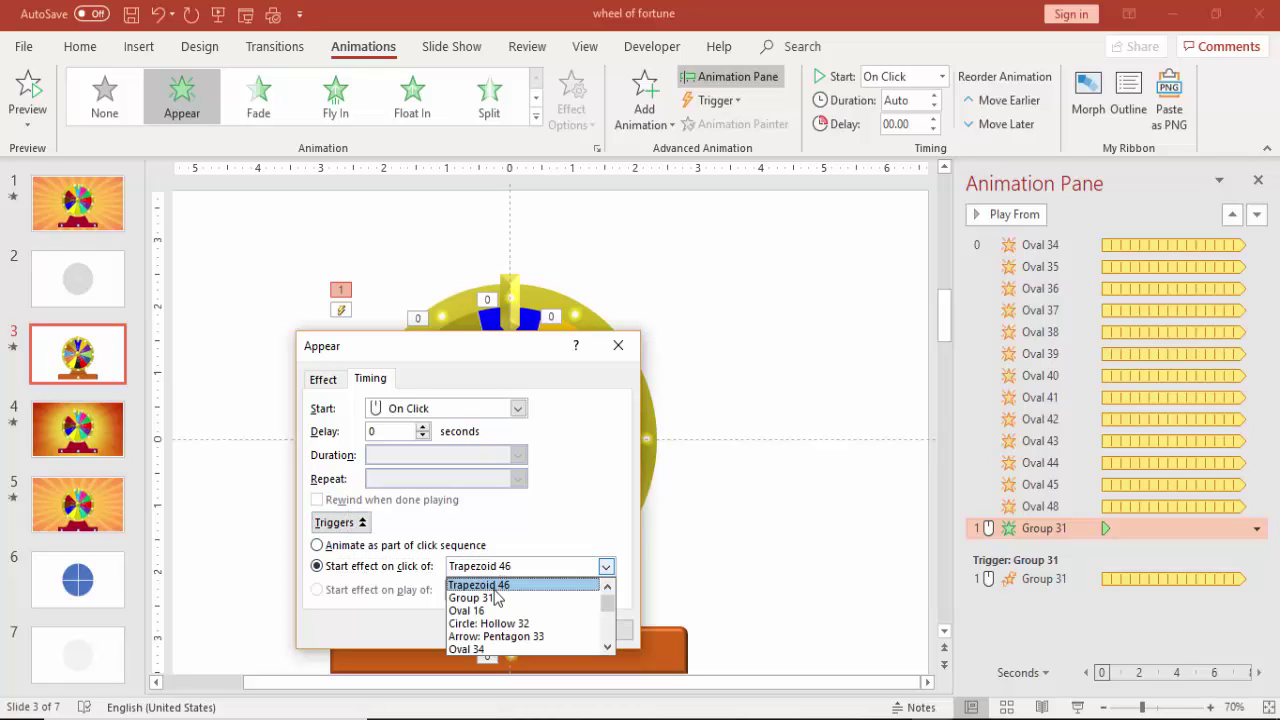
click(493, 600)
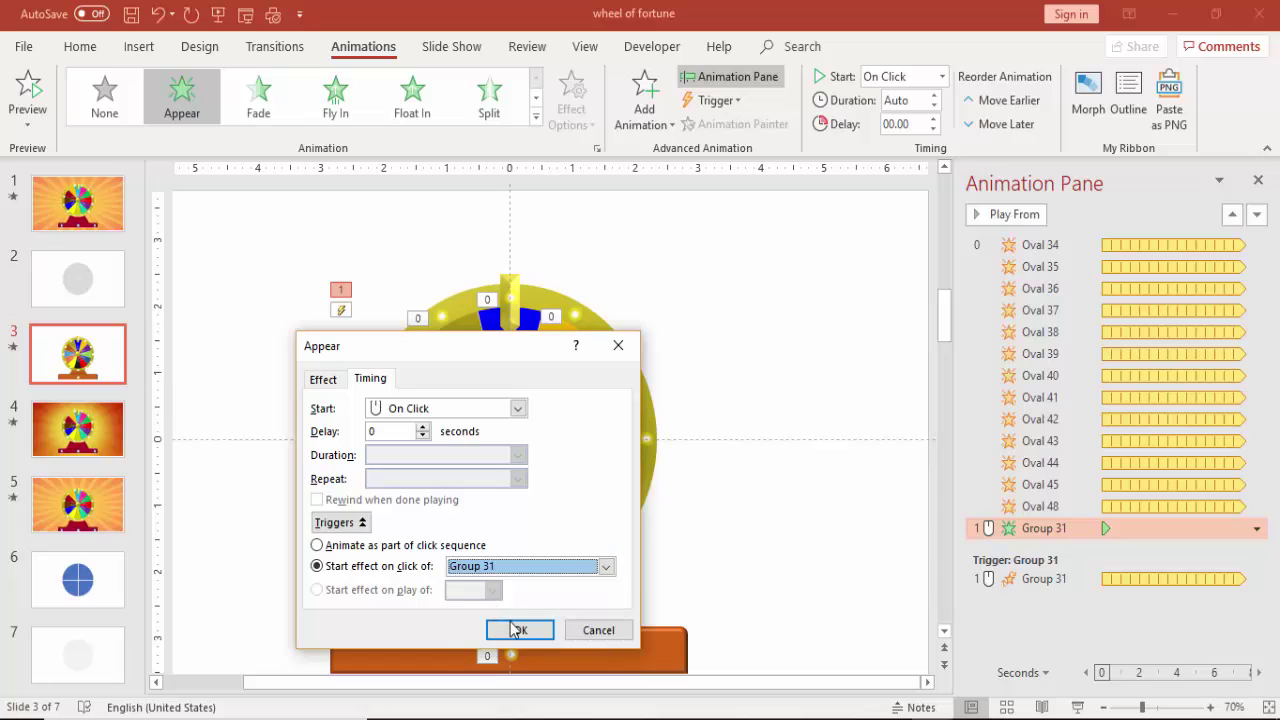
click(516, 629)
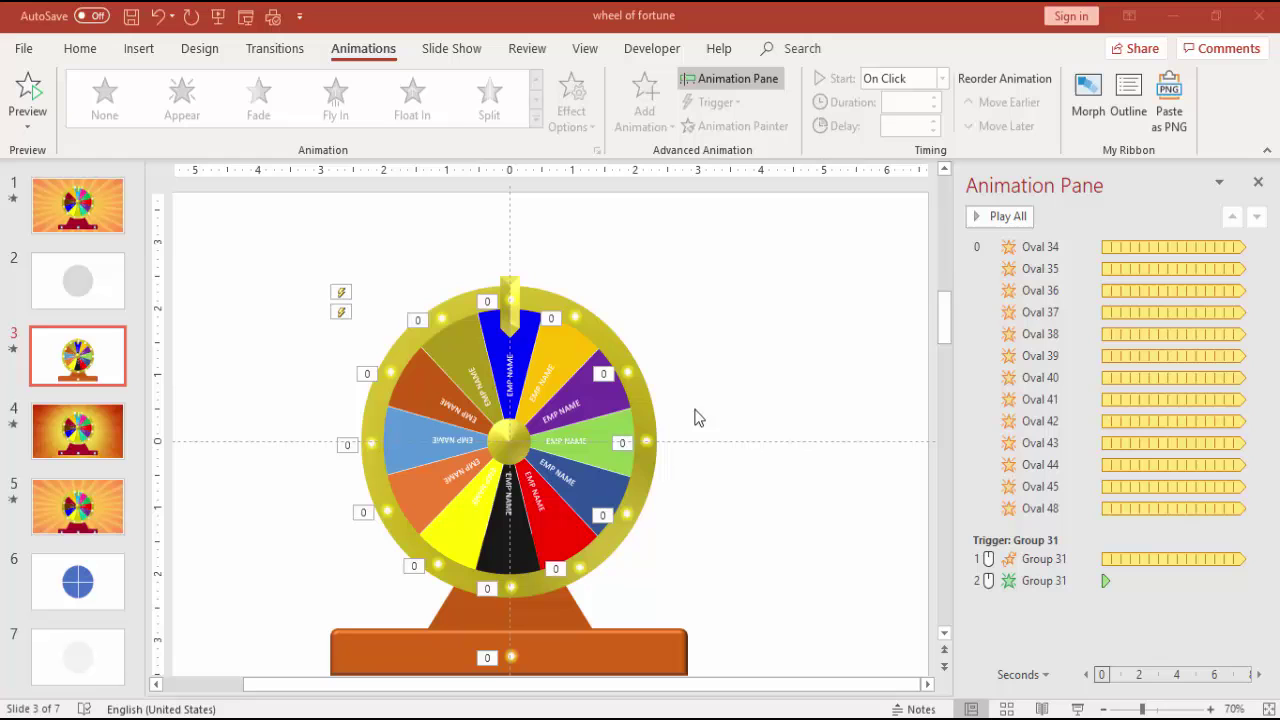
Draw an outline-free rectangle covering the whole slide
click(1259, 182)
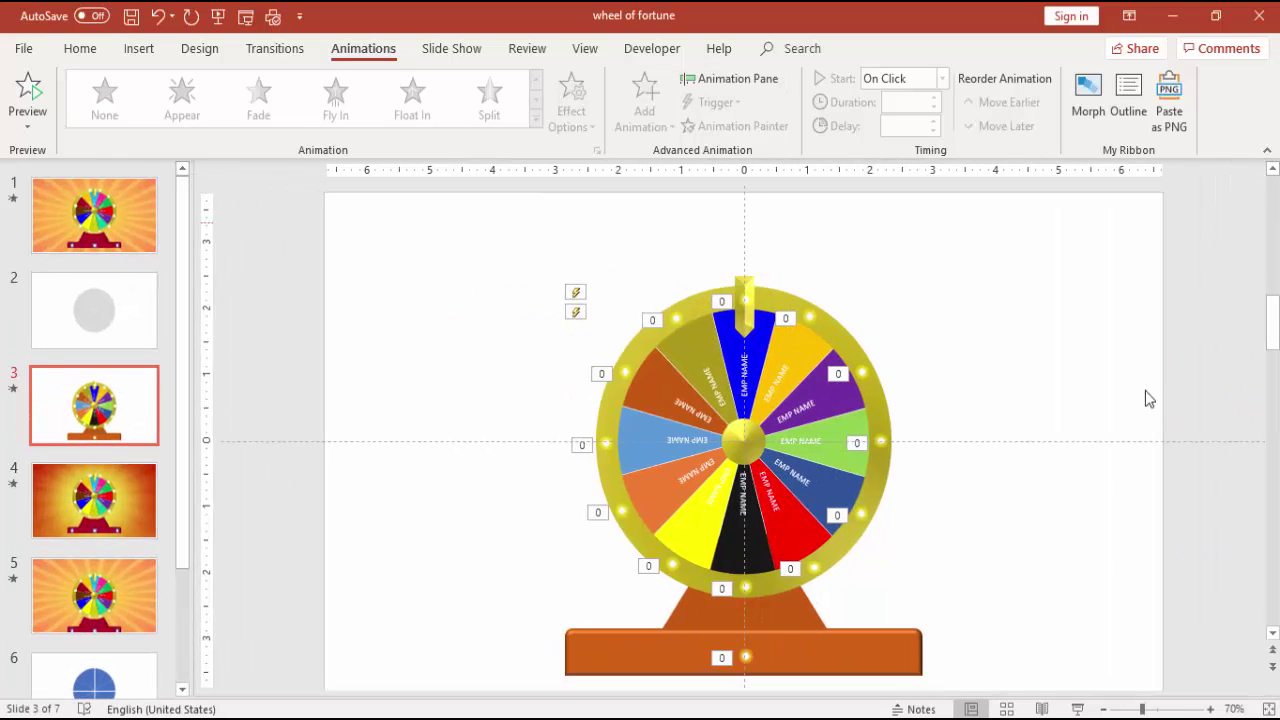
click(136, 52)
click(303, 136)
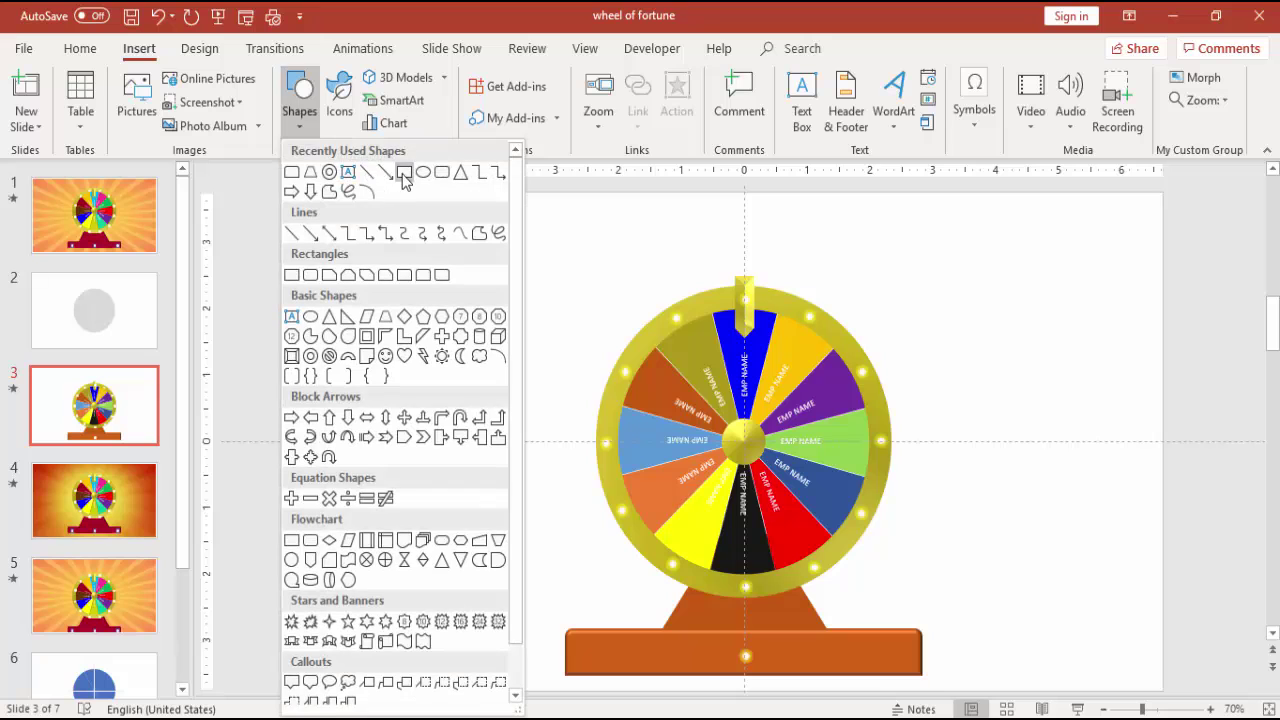
click(388, 180)
drag(325, 191, 1164, 685)
click(490, 100)
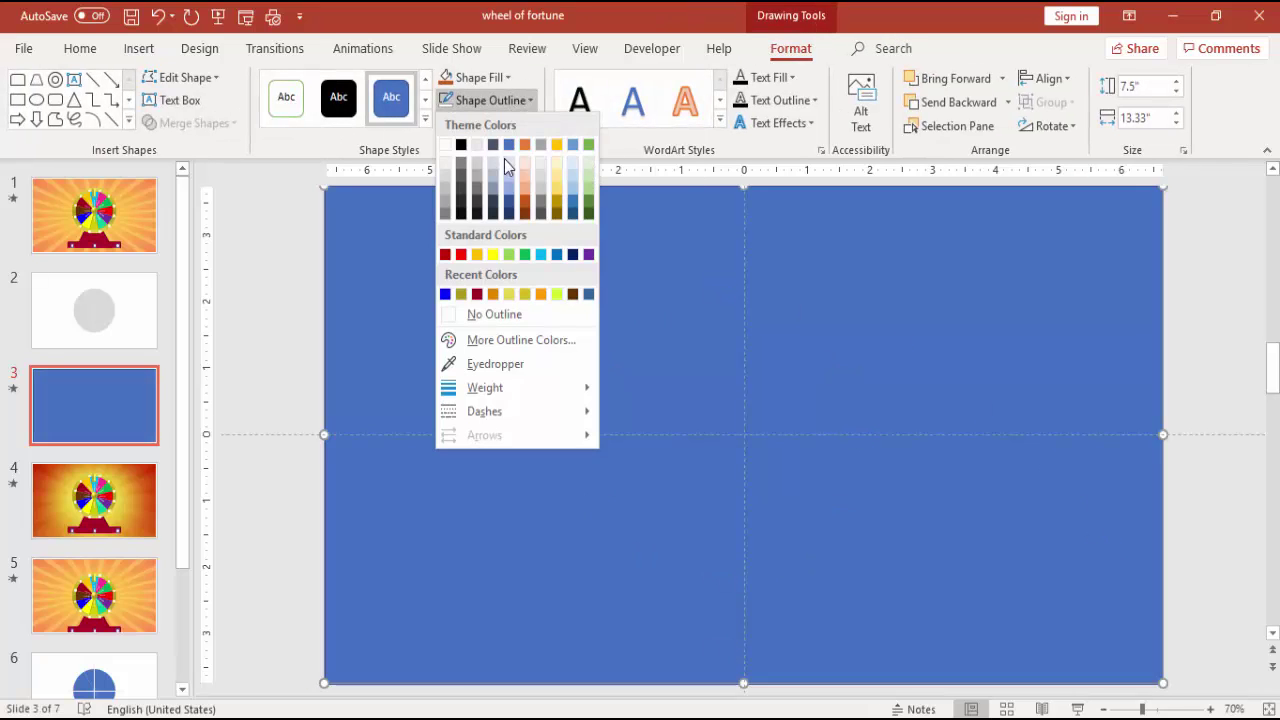
click(504, 312)
Fill the rectangle with the sunburst wallpaper picture from file
right_click(883, 303)
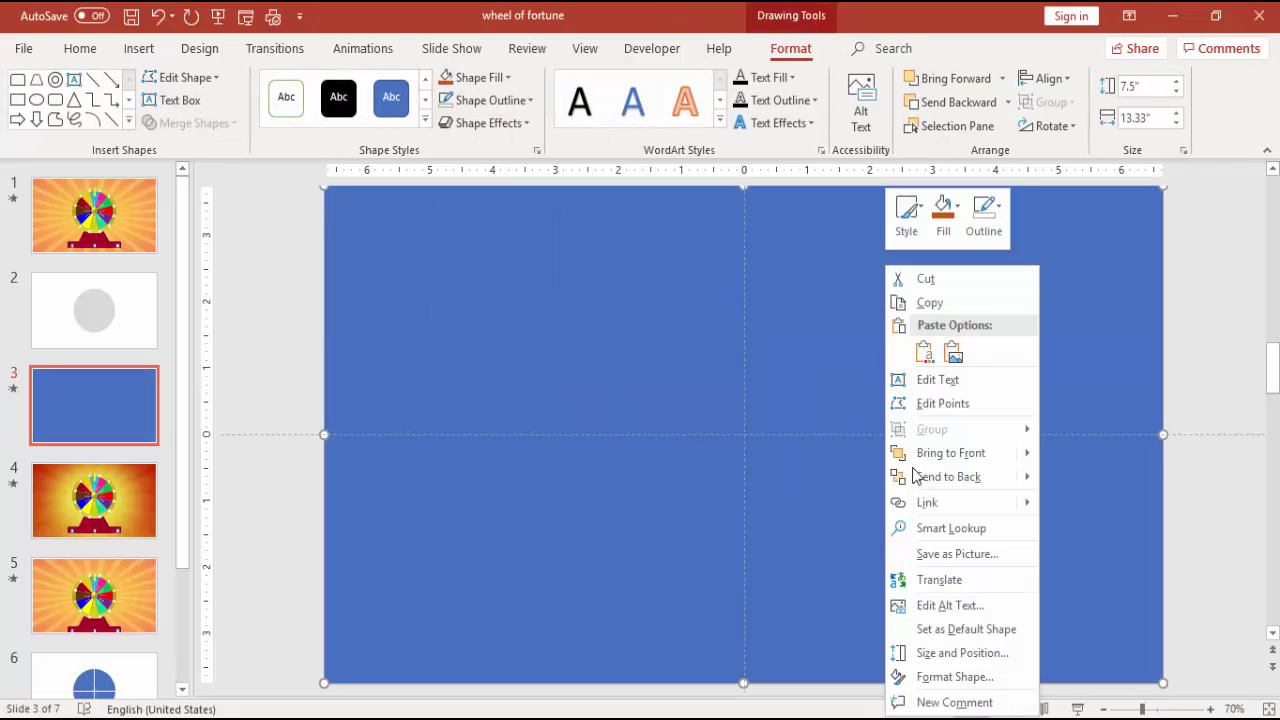
click(986, 679)
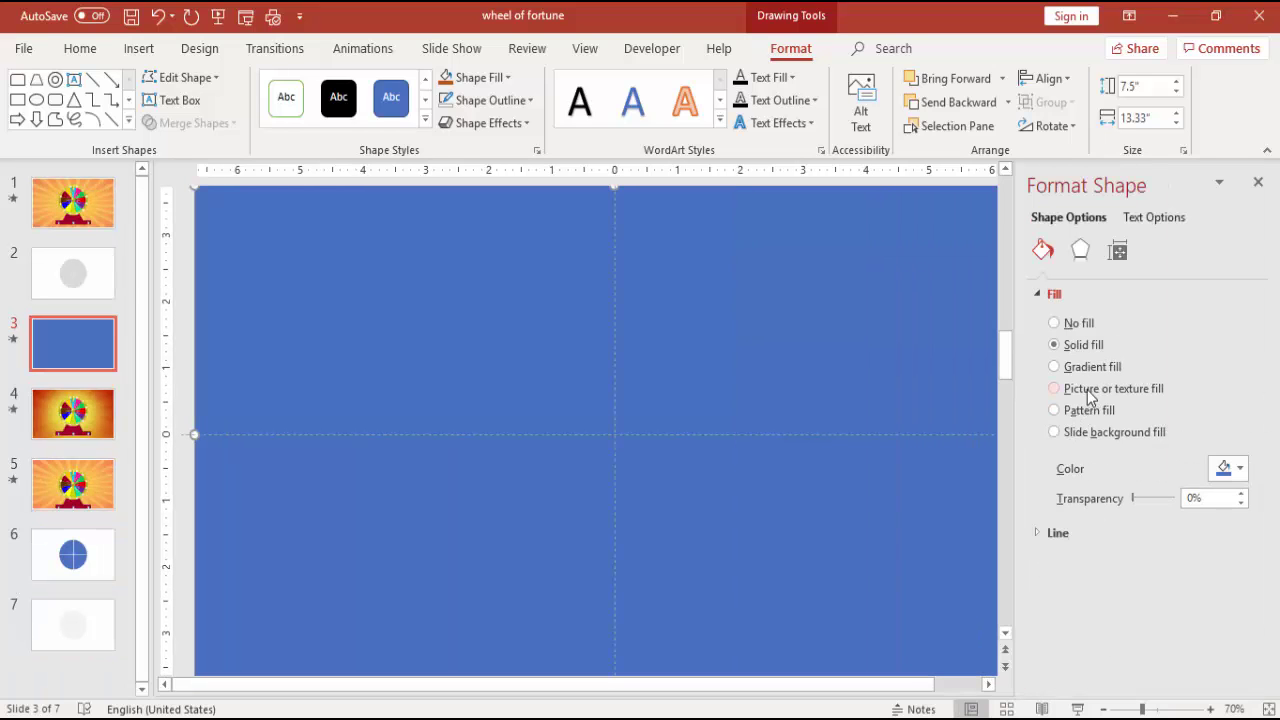
click(1098, 389)
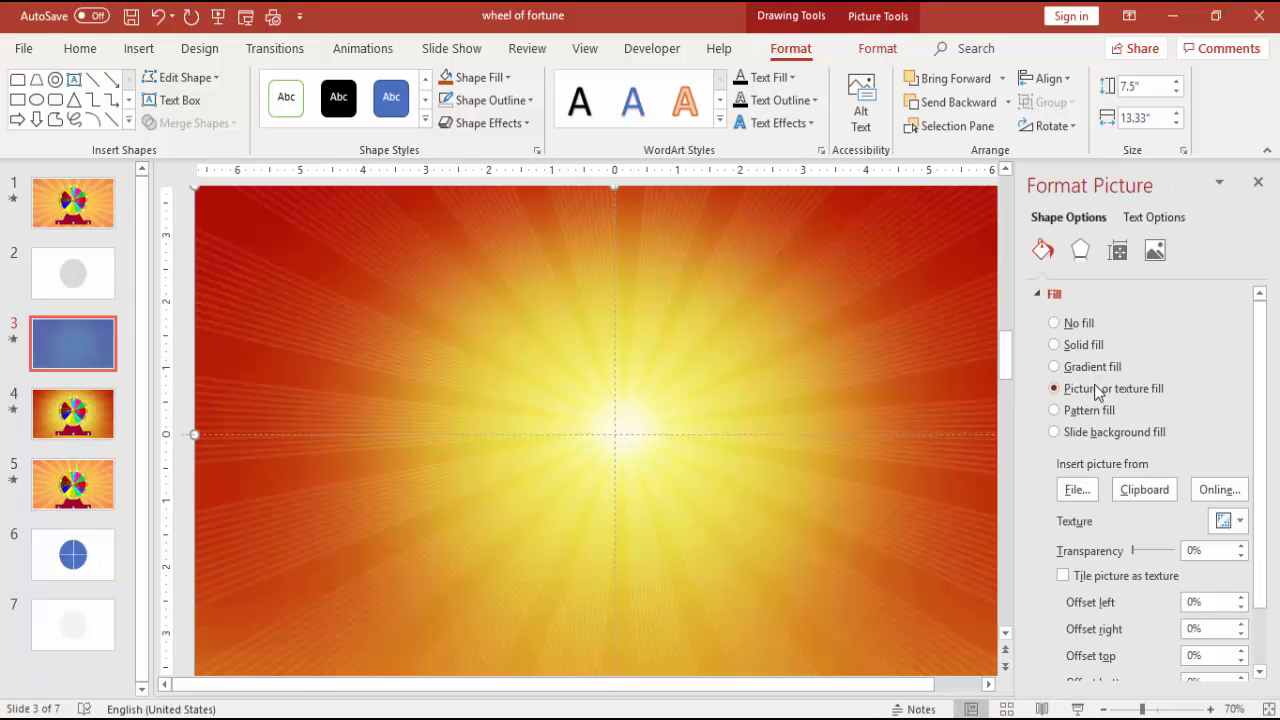
click(1080, 491)
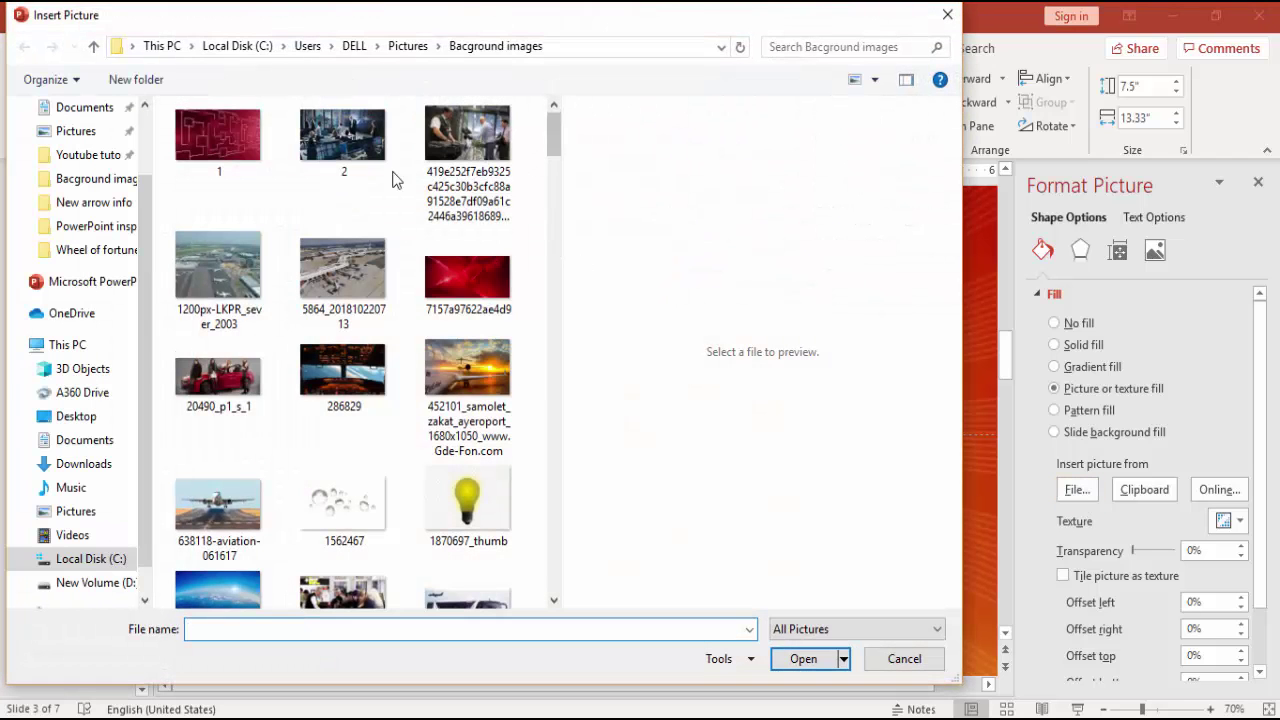
click(378, 168)
scroll(378, 168, down, 10)
click(218, 135)
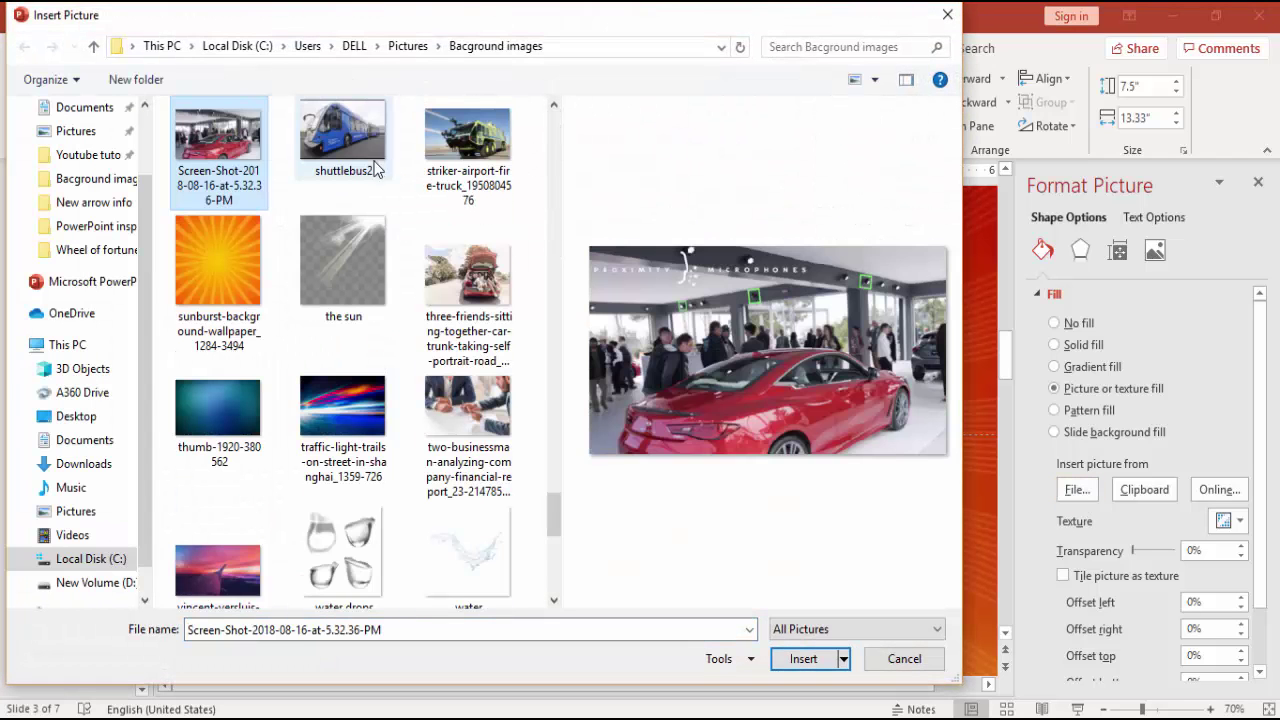
click(263, 265)
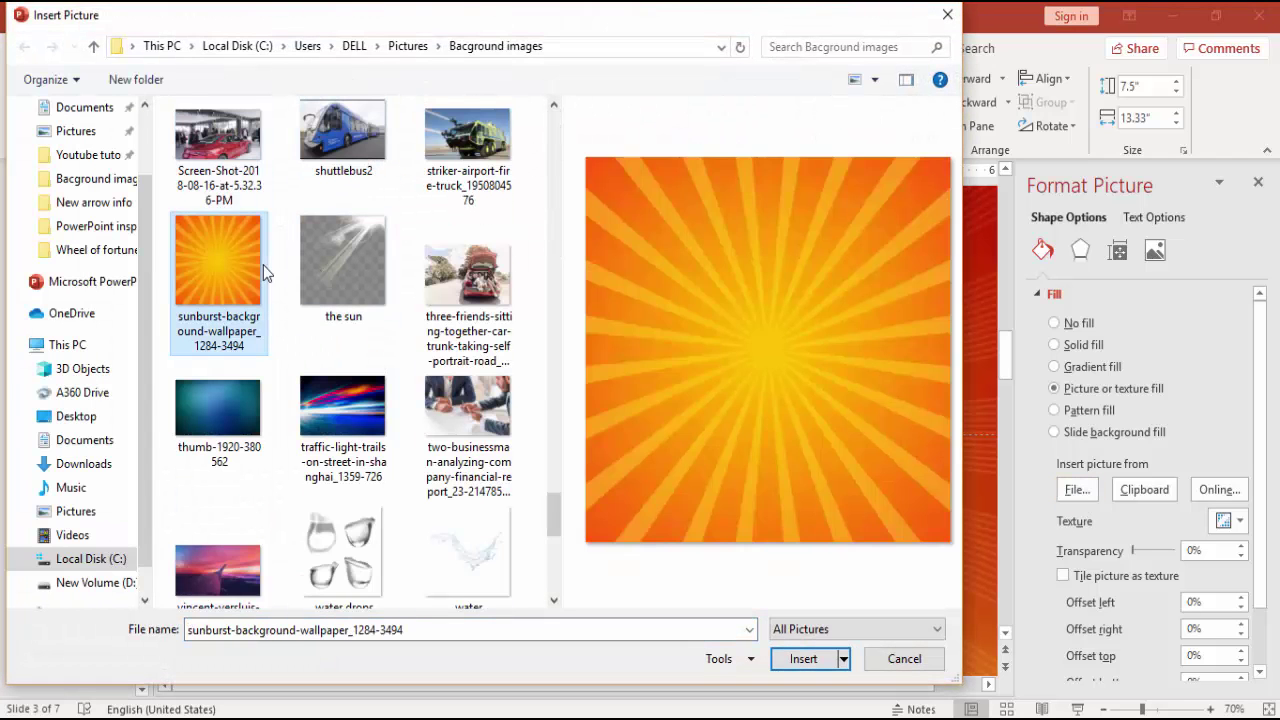
click(806, 660)
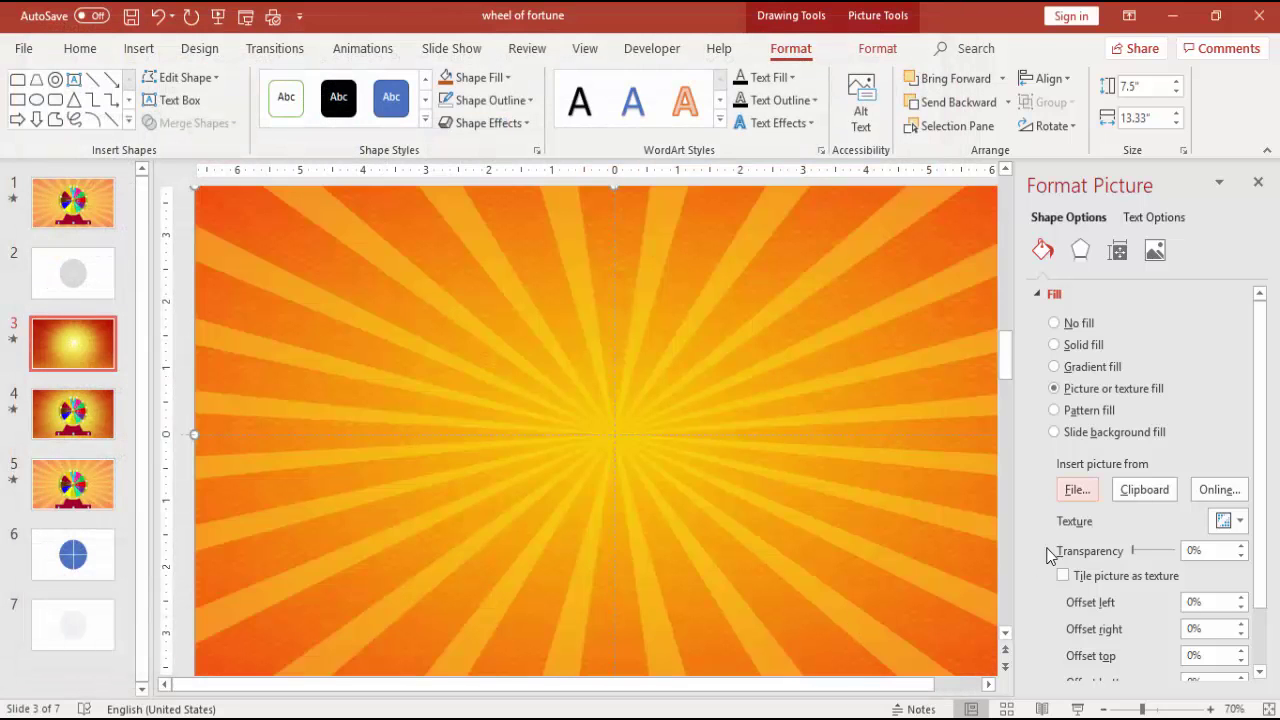
Set the sunburst picture to 8% transparency and send it behind the wheel
click(1240, 549)
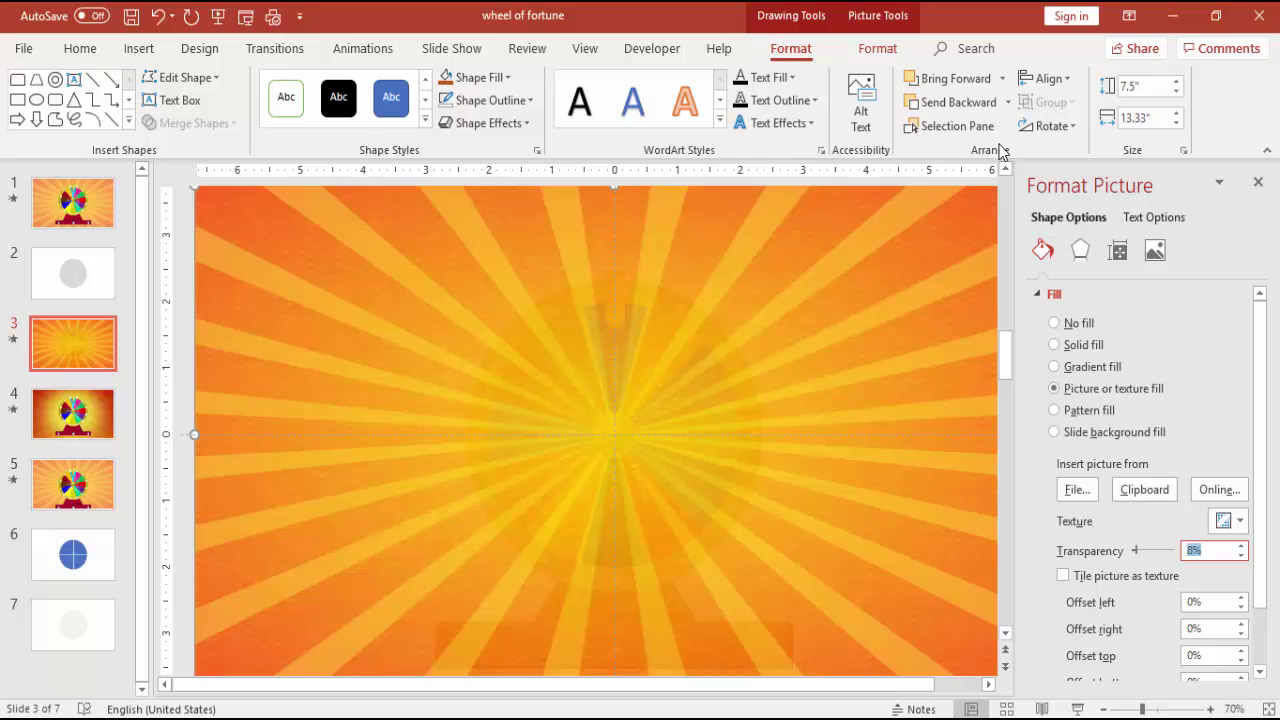
click(1008, 102)
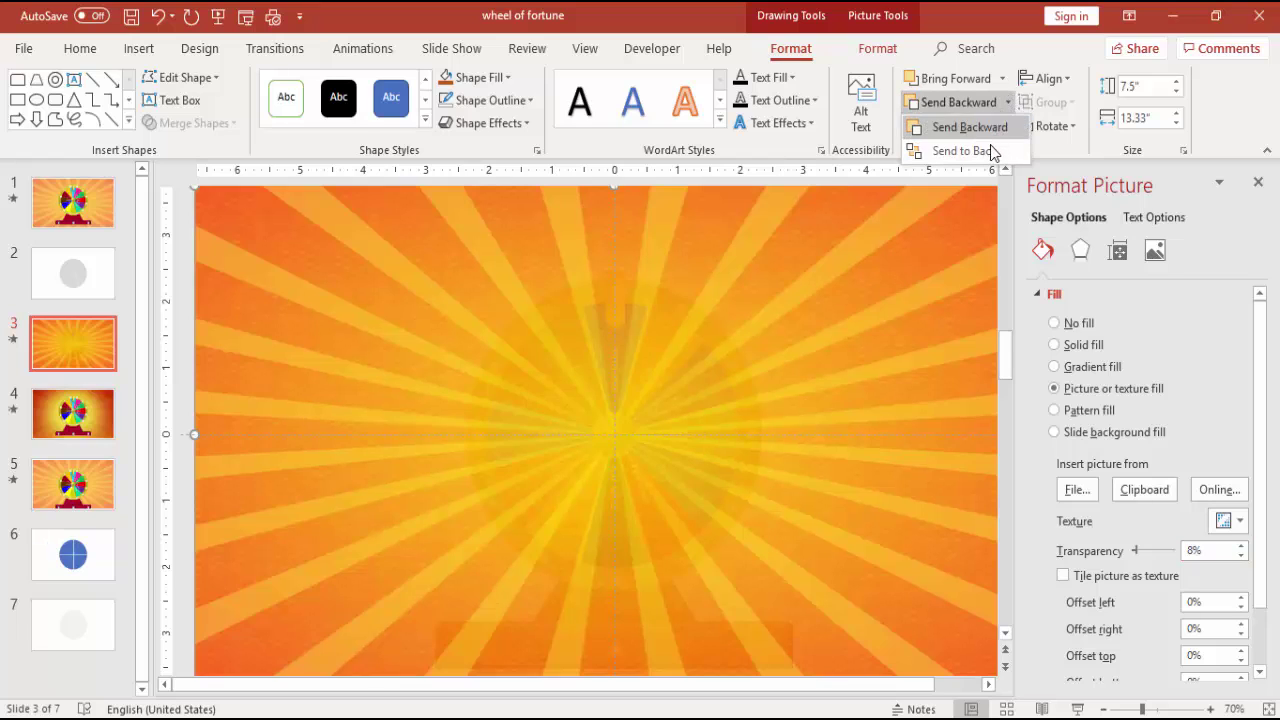
click(990, 151)
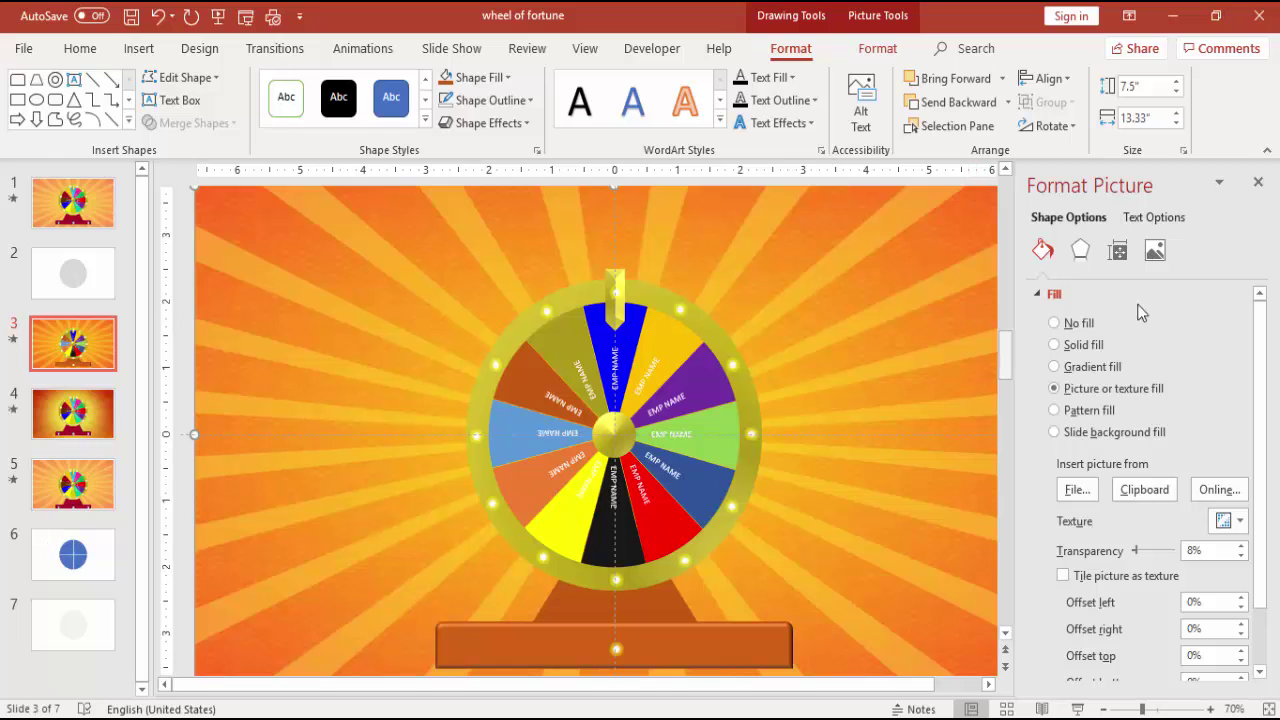
click(1257, 185)
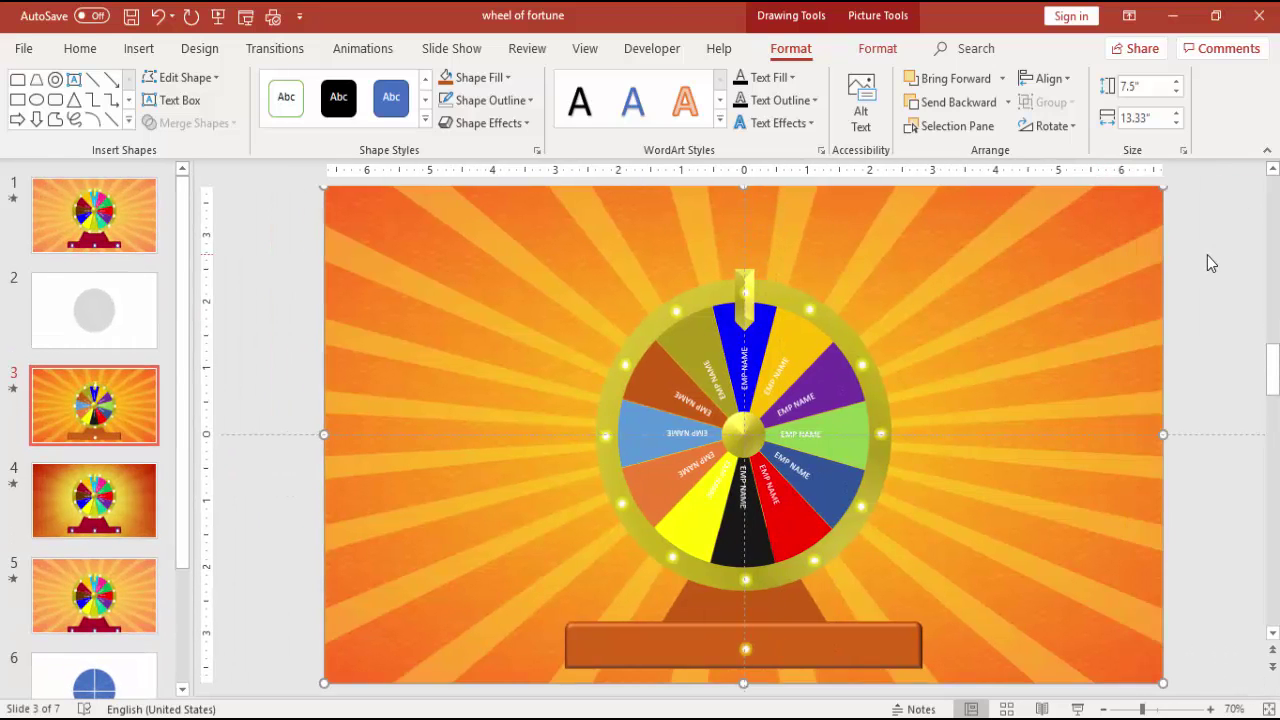
Deselect the sunburst background picture by clicking an empty area
click(1207, 255)
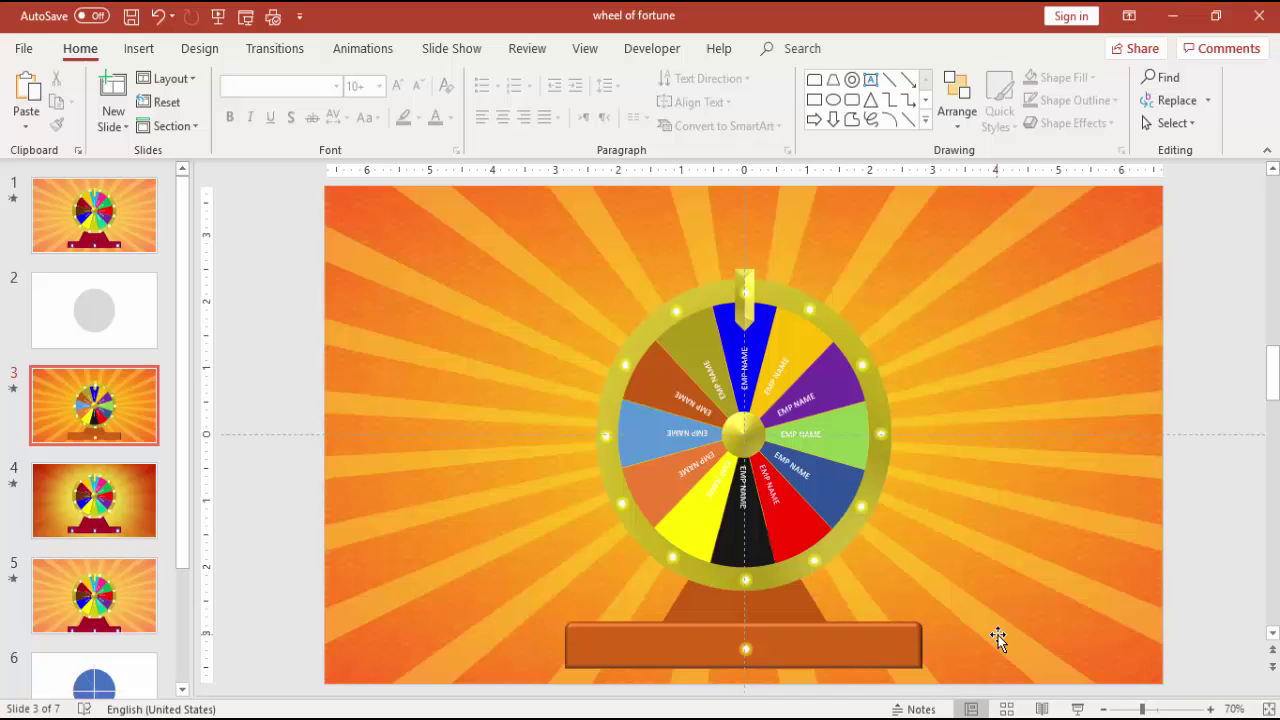